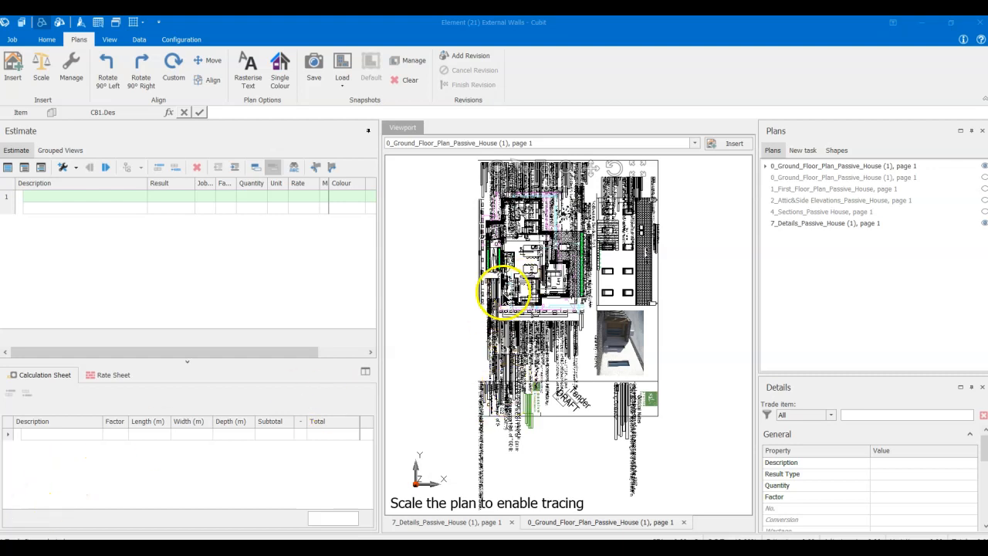
- Examine the ground floor plan and the details plan overlaid on it, checking the dimensions and notes
scroll(525, 297, up, 3)
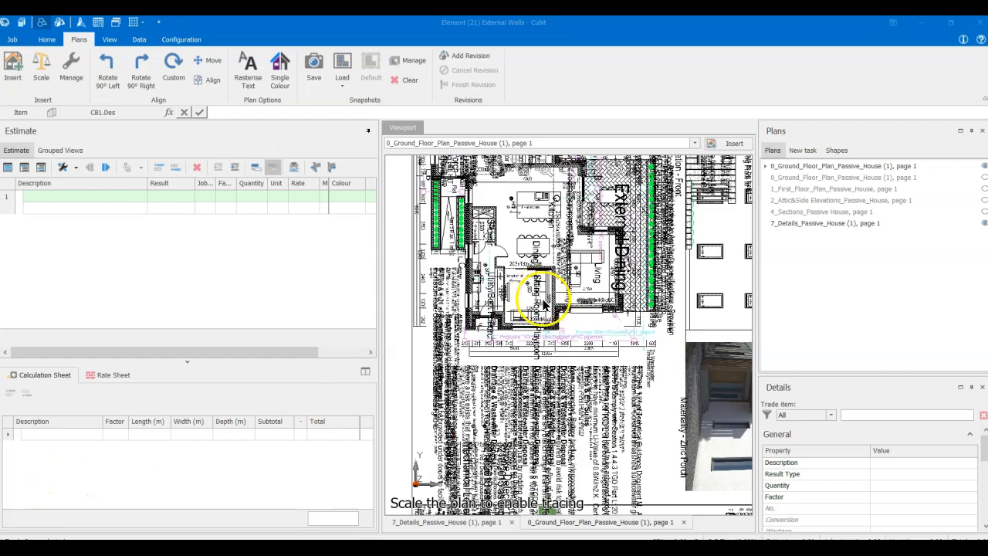
scroll(384, 304, up, 1)
middle_drag(583, 420, 566, 296)
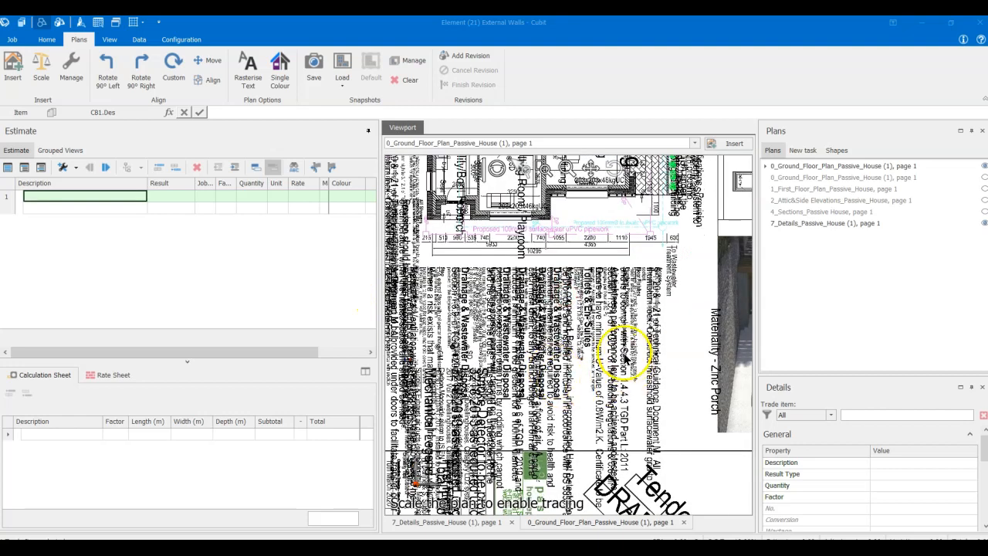
scroll(617, 359, up, 4)
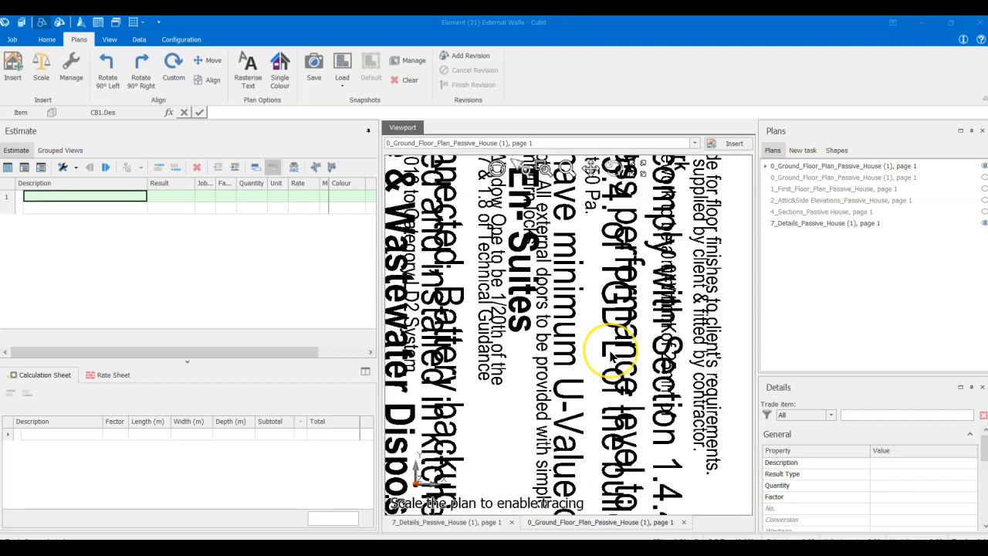
scroll(611, 356, down, 3)
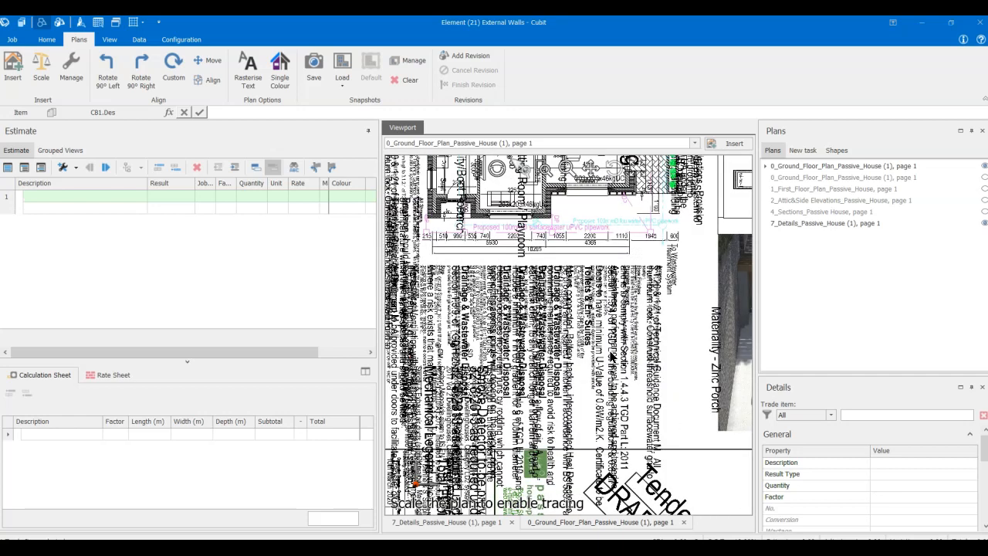
scroll(611, 356, down, 1)
scroll(611, 355, down, 1)
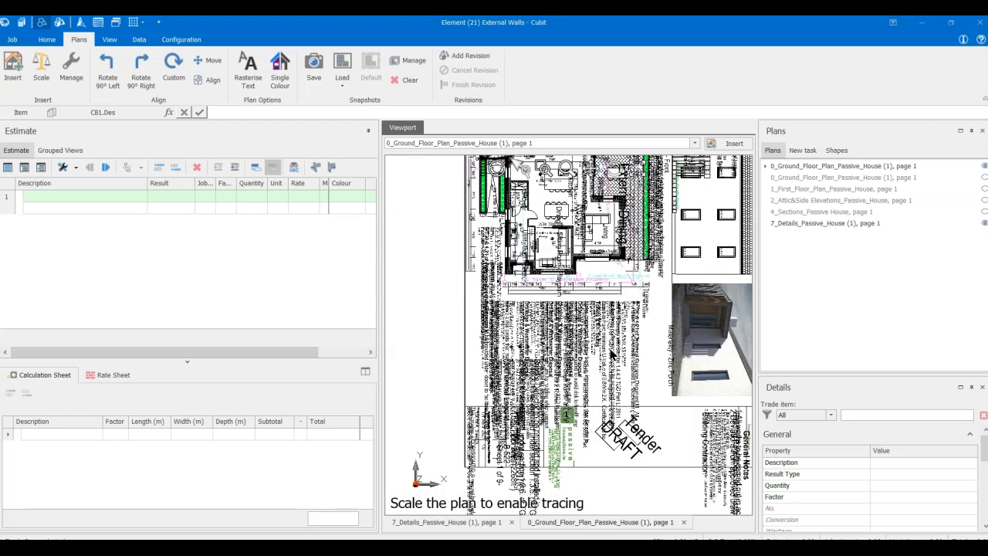
- Open the second plan entry named 0_Ground_Floor_Plan_Passive_House (1), page 1 and widen the viewport
double_click(812, 178)
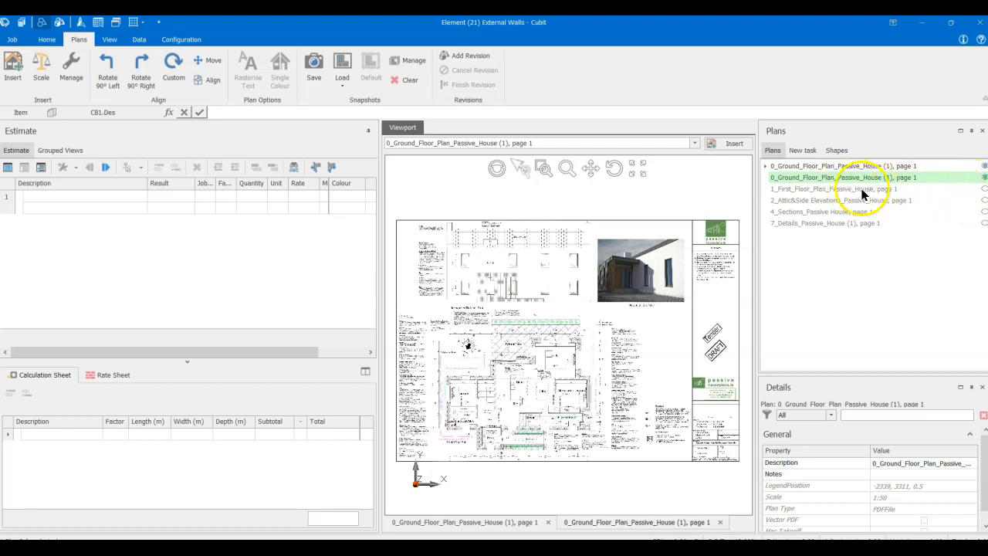
scroll(488, 310, up, 4)
middle_drag(515, 376, 555, 299)
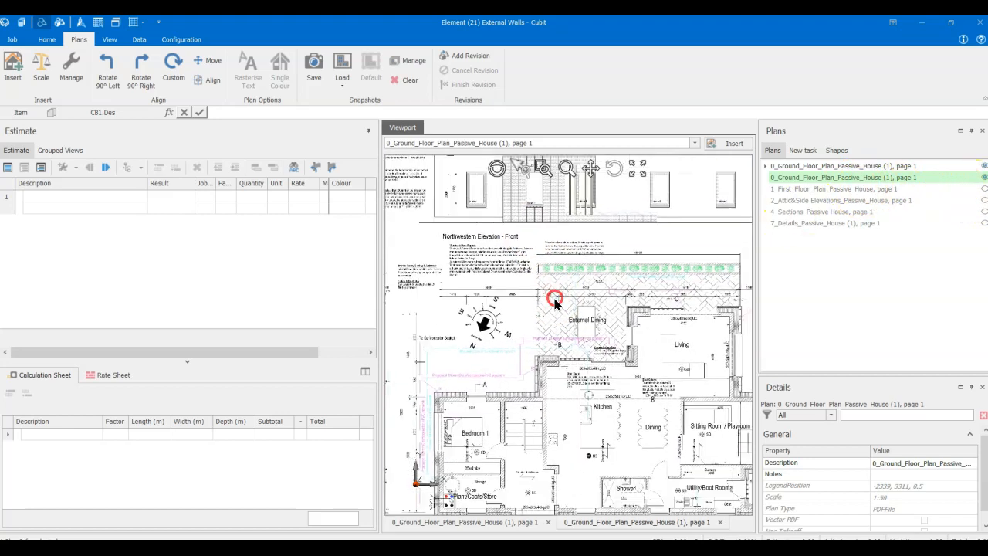
drag(379, 285, 299, 286)
scroll(455, 355, down, 4)
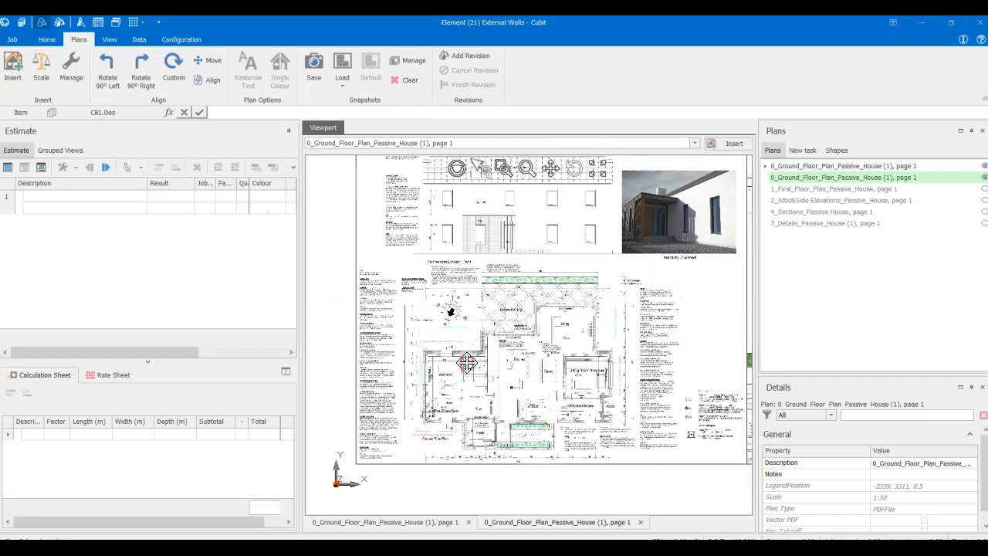
scroll(471, 366, up, 5)
scroll(472, 365, down, 2)
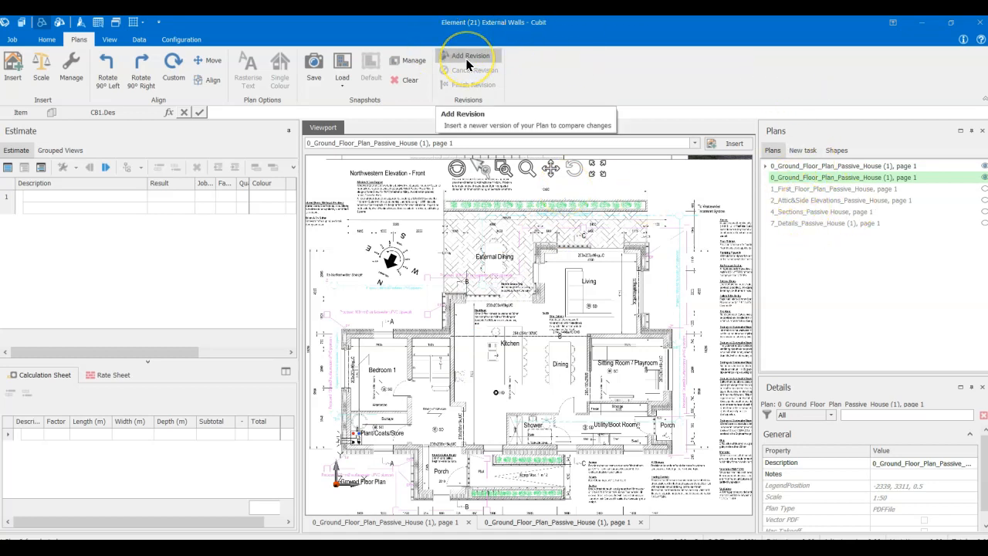
- Close the Element (21) External Walls job and duplicate it within the same passive house project in the Cubit Job Manager
click(980, 24)
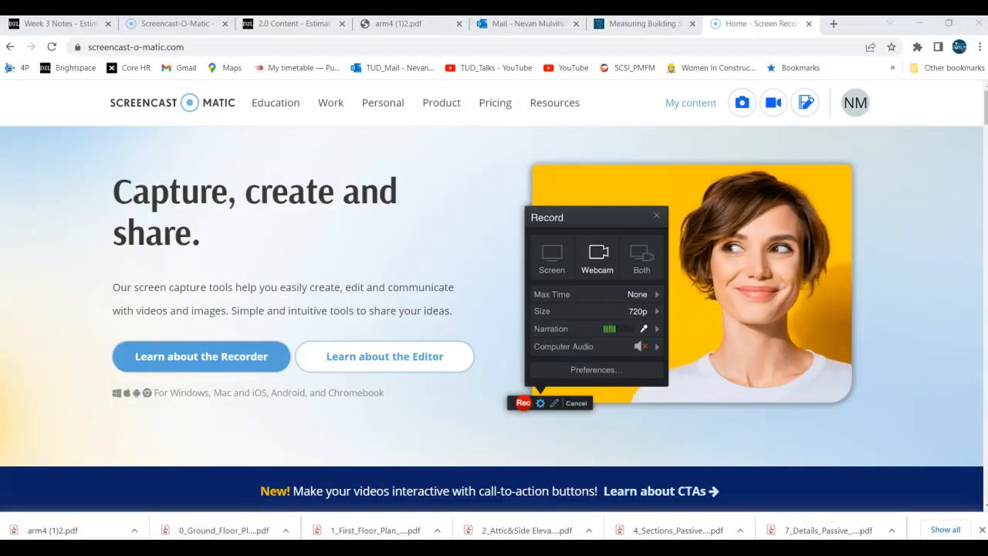
click(300, 549)
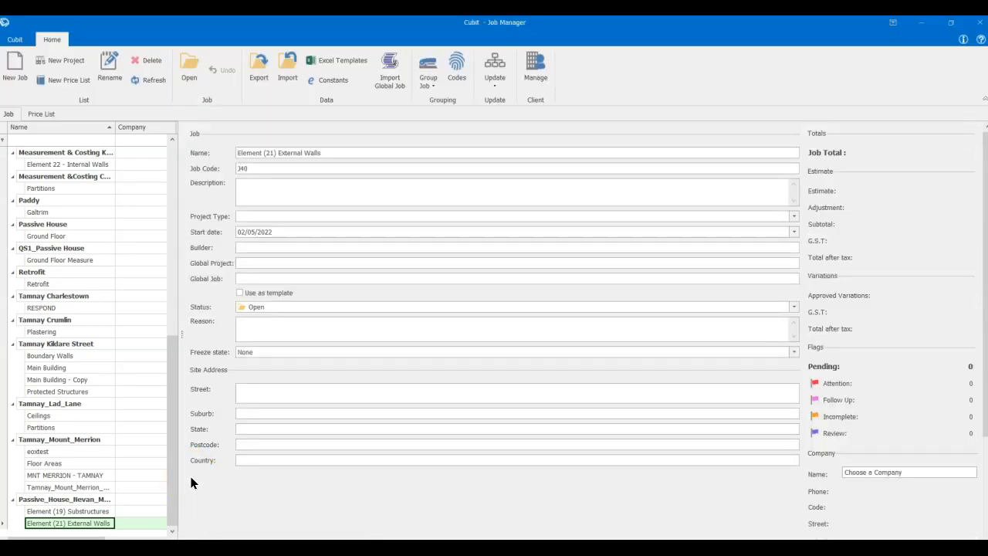
right_click(71, 525)
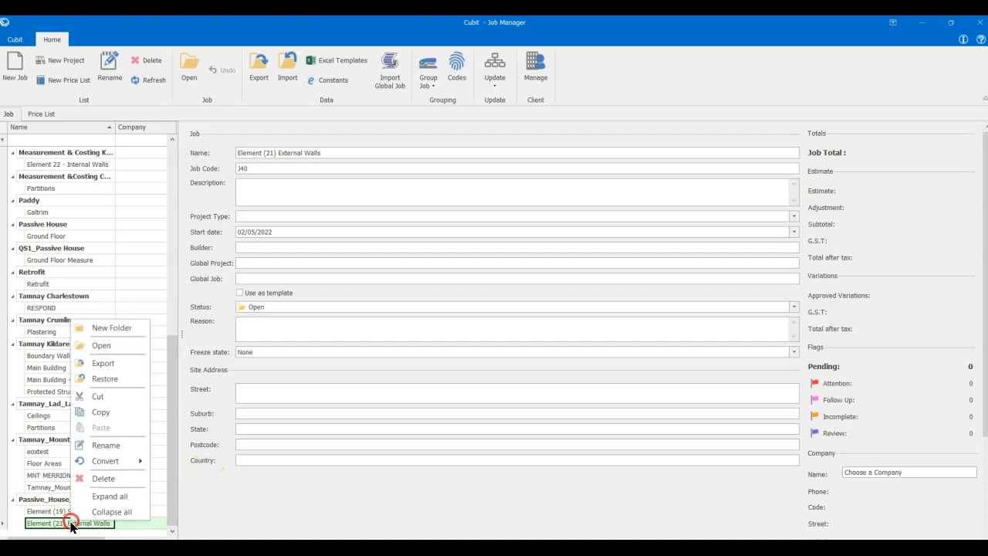
click(99, 418)
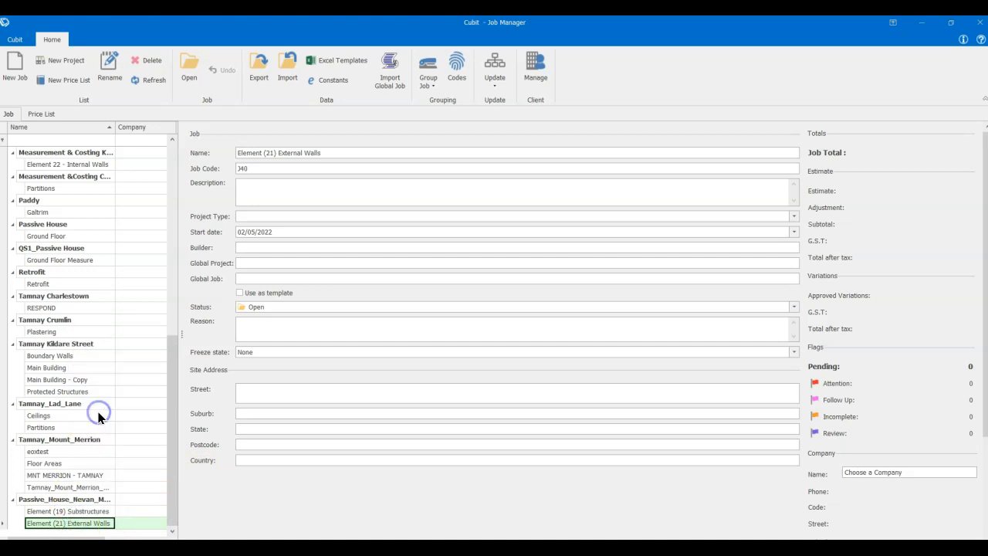
right_click(60, 528)
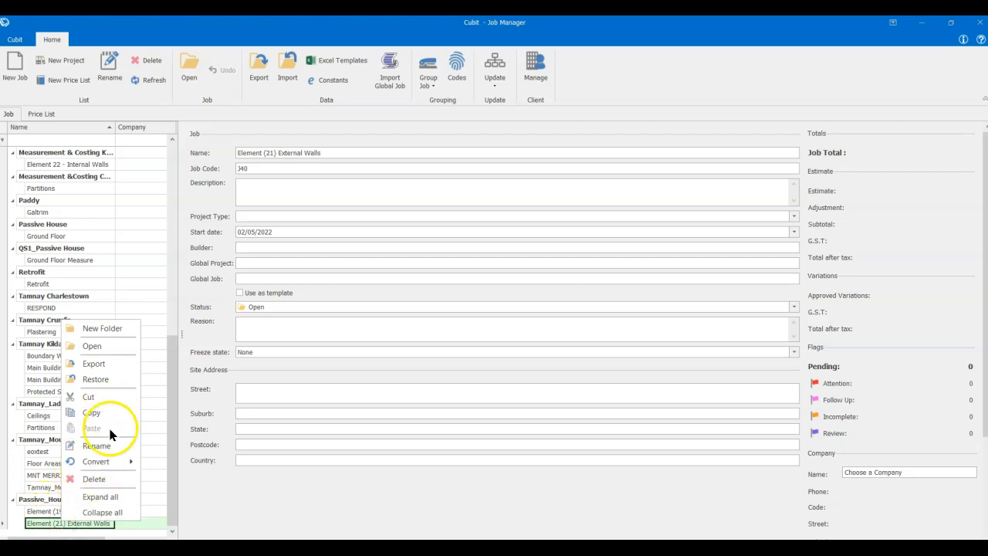
click(44, 499)
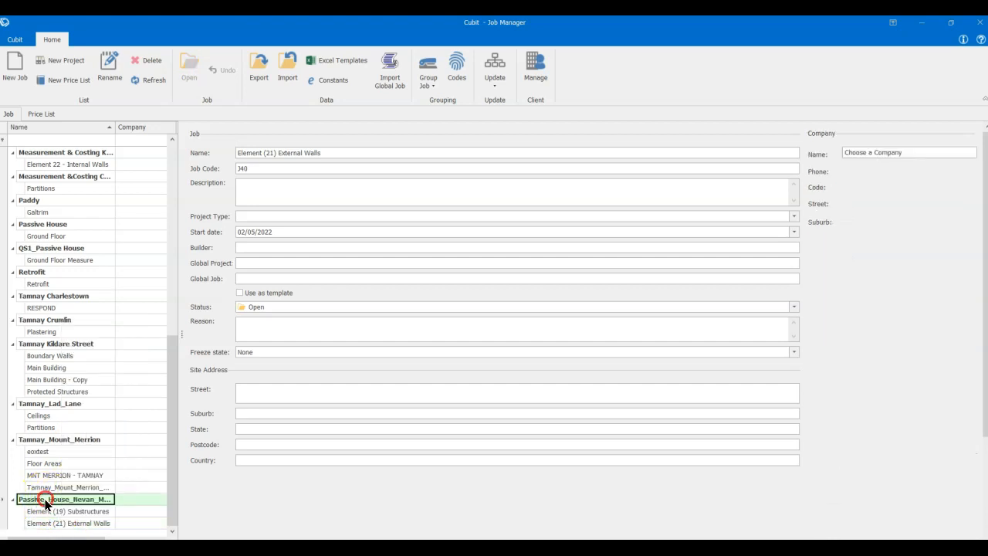
right_click(45, 502)
click(73, 403)
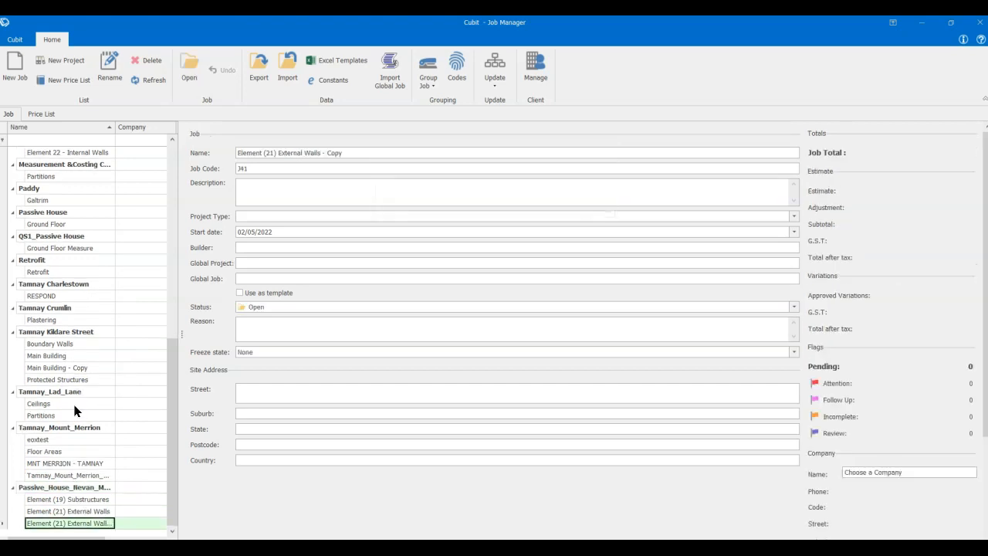
- Check the copied job's contents and rename the job Element (22) Internal Walls
click(87, 524)
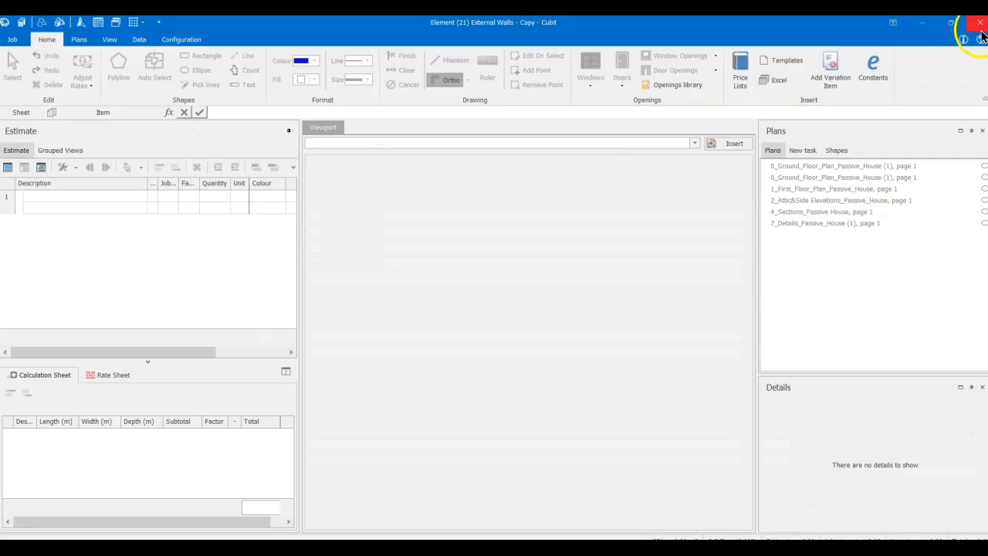
click(980, 24)
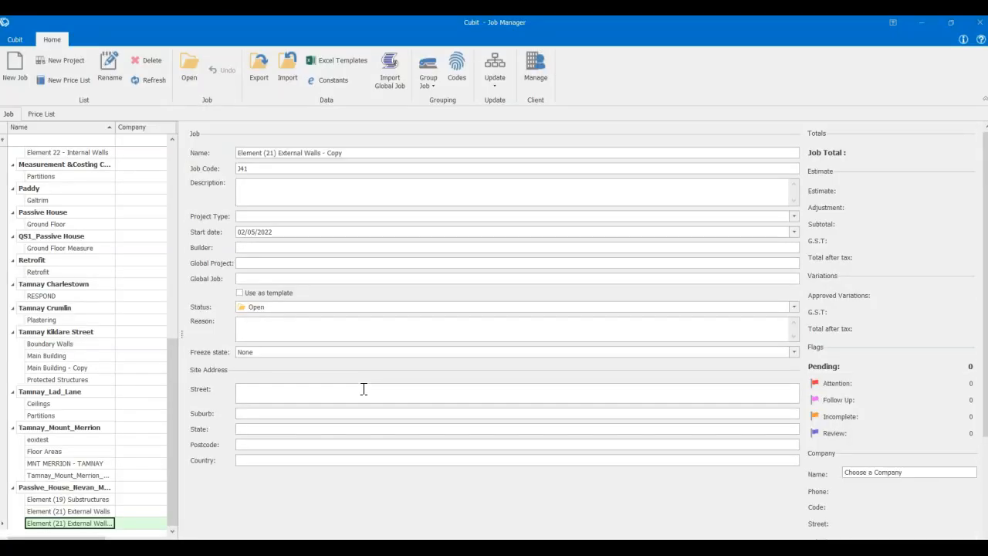
click(359, 154)
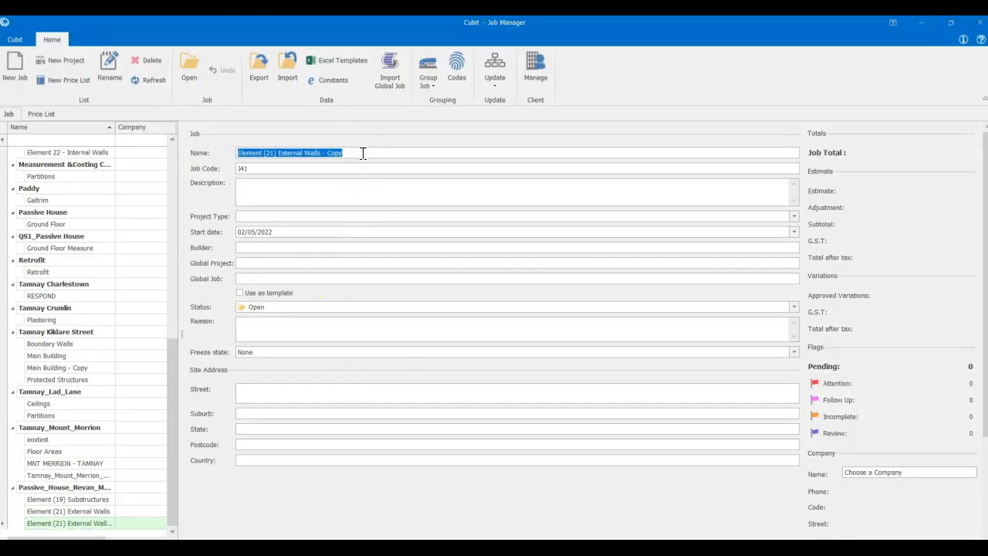
key(BackSpace)
text(E)
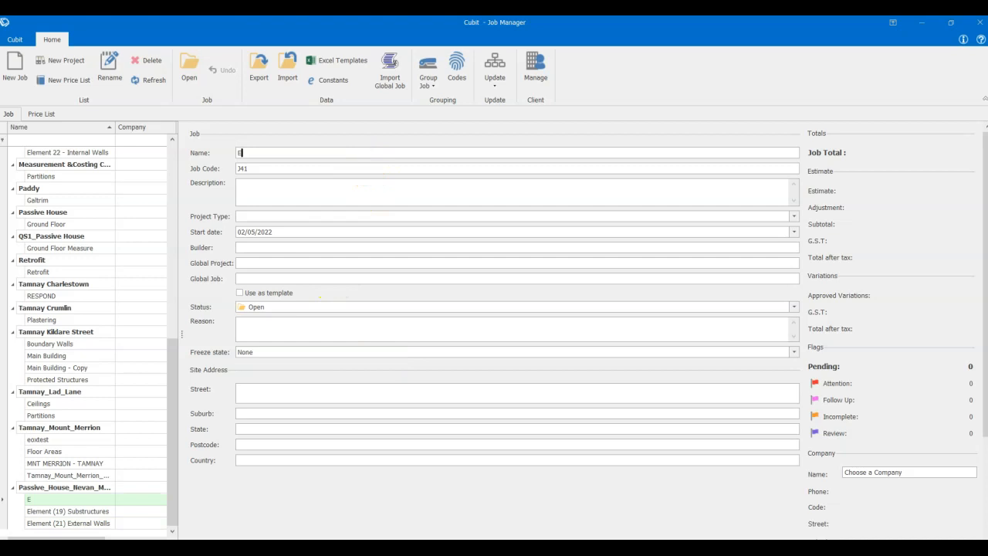
text(lement (22) Inter)
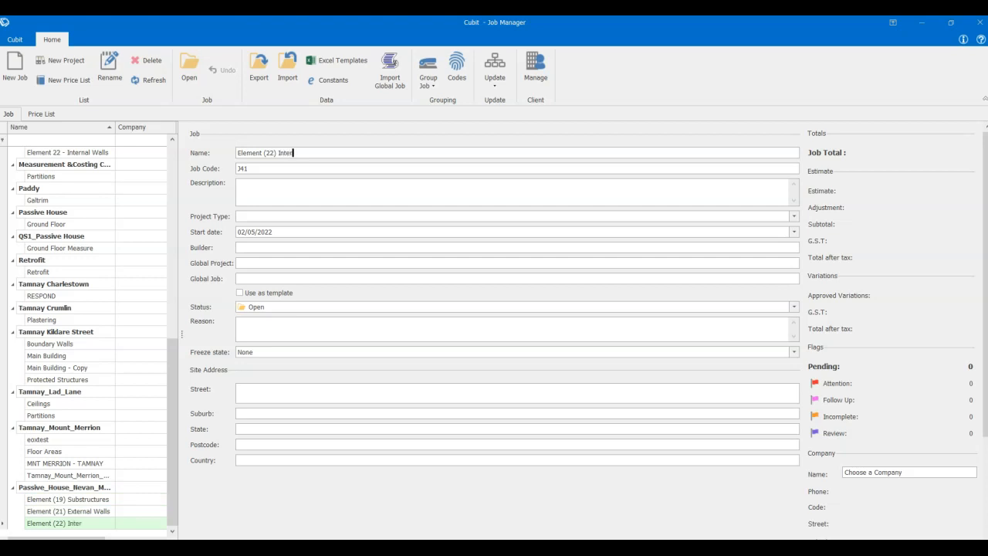
text(Walls)
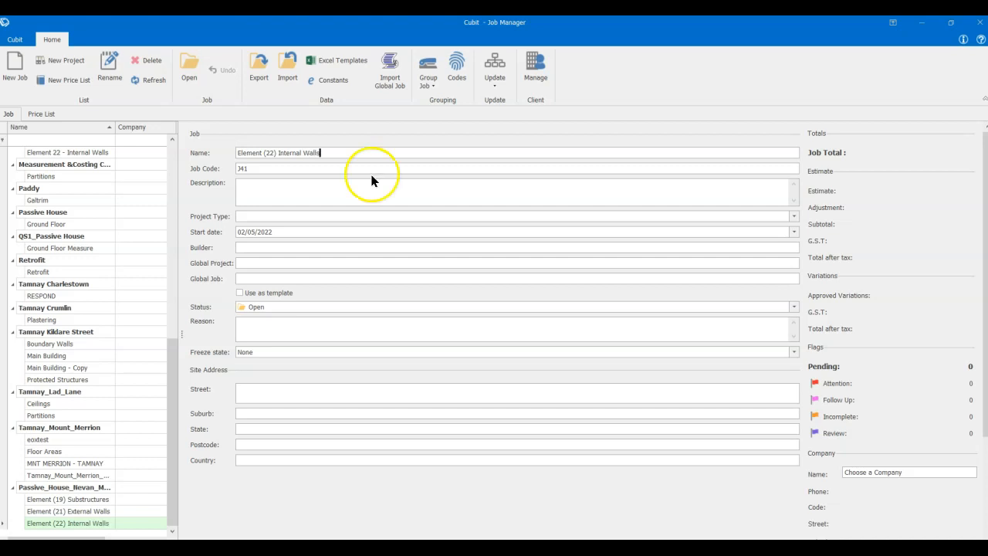
- Open the Element (21) External Walls job and view its ground floor plan
click(74, 511)
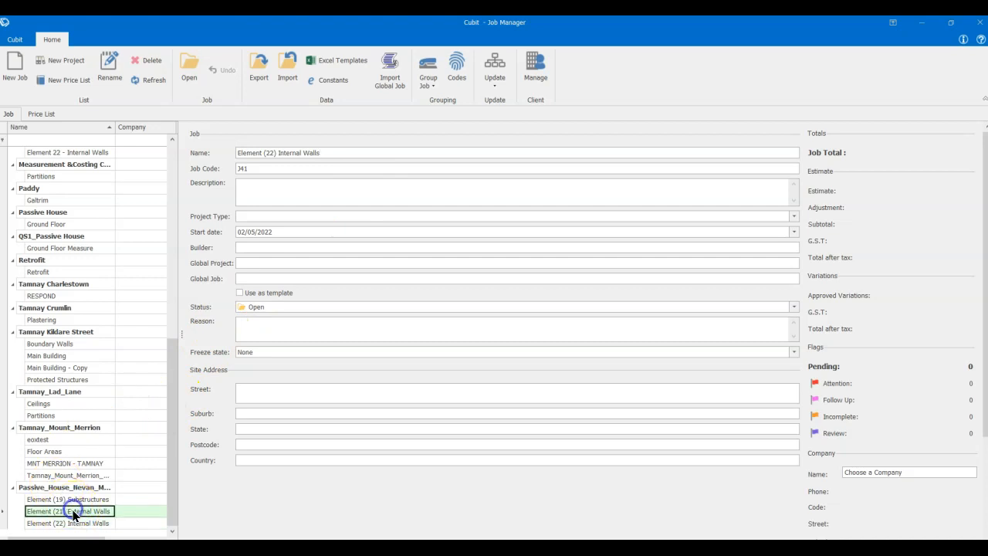
double_click(75, 512)
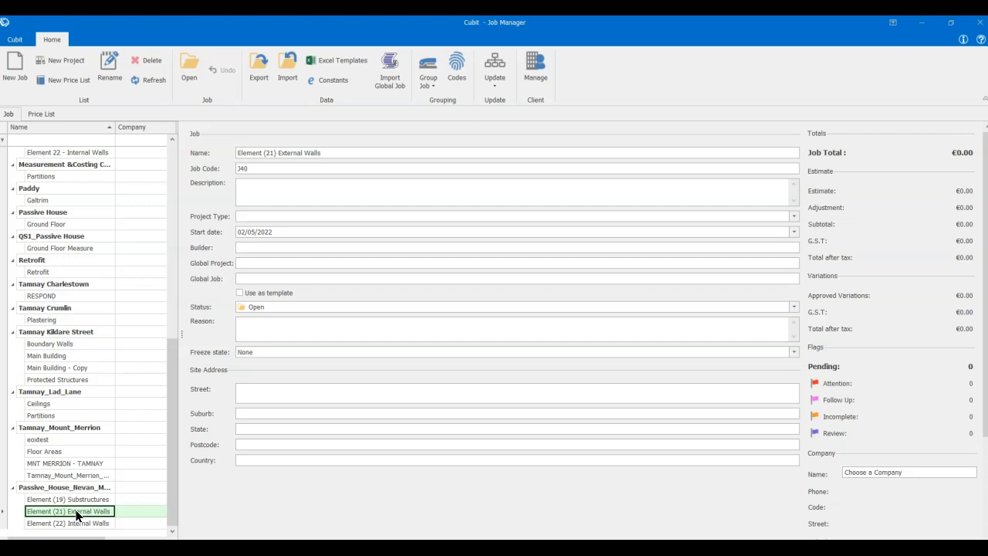
double_click(76, 513)
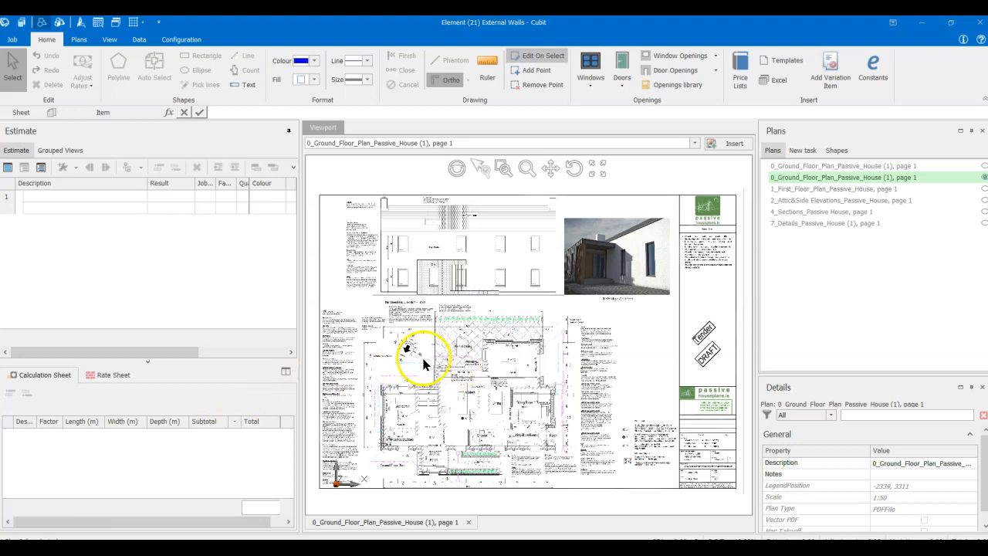
scroll(440, 374, up, 3)
scroll(440, 374, down, 4)
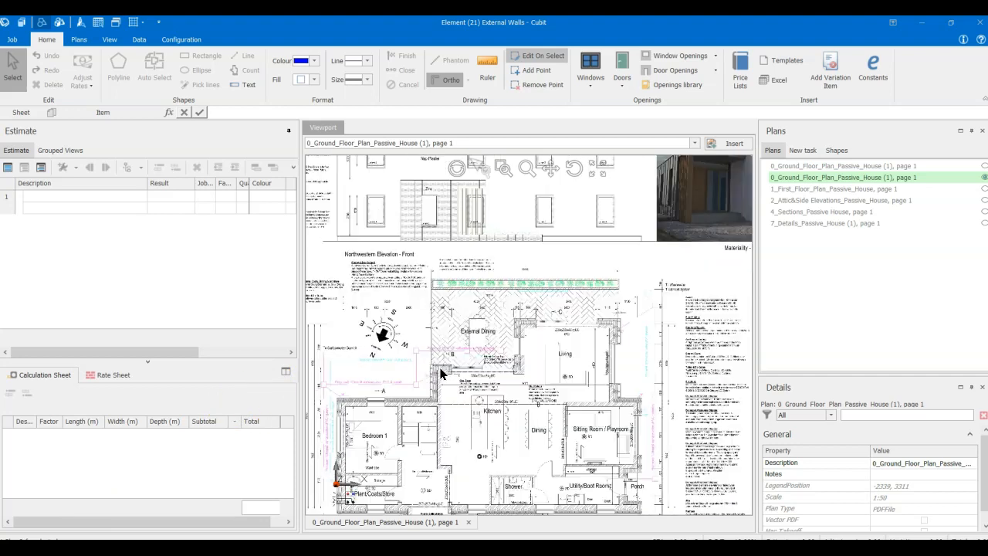
- Enter the estimate descriptions Element (21) External Walls, 215 7N Concrete block walls, Concrete Lintols and Steel Lintols in consecutive rows
click(91, 197)
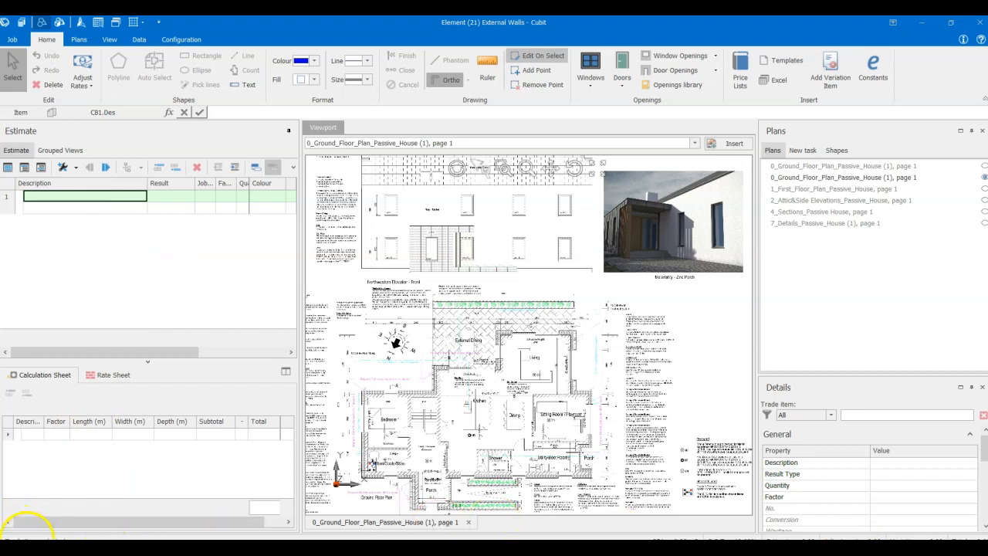
click(31, 525)
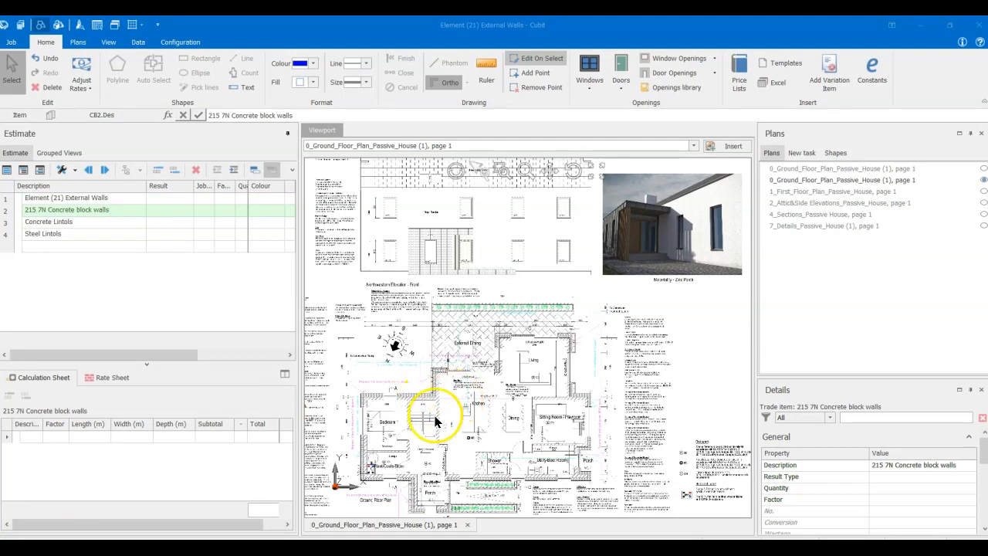
- Examine the external block walls around the ground floor plan and review the concrete and steel lintol items in the estimate
scroll(460, 430, up, 5)
scroll(521, 238, up, 5)
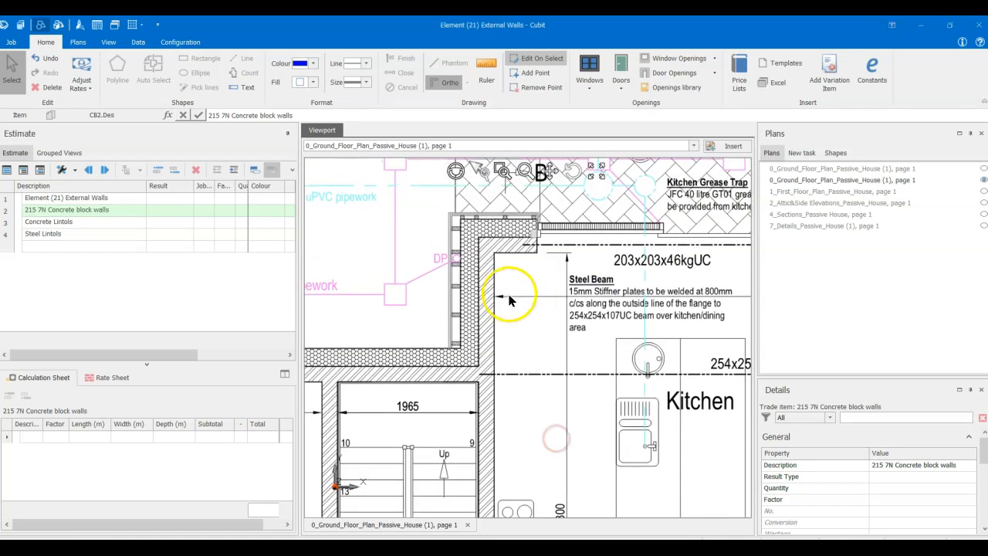
scroll(497, 376, down, 3)
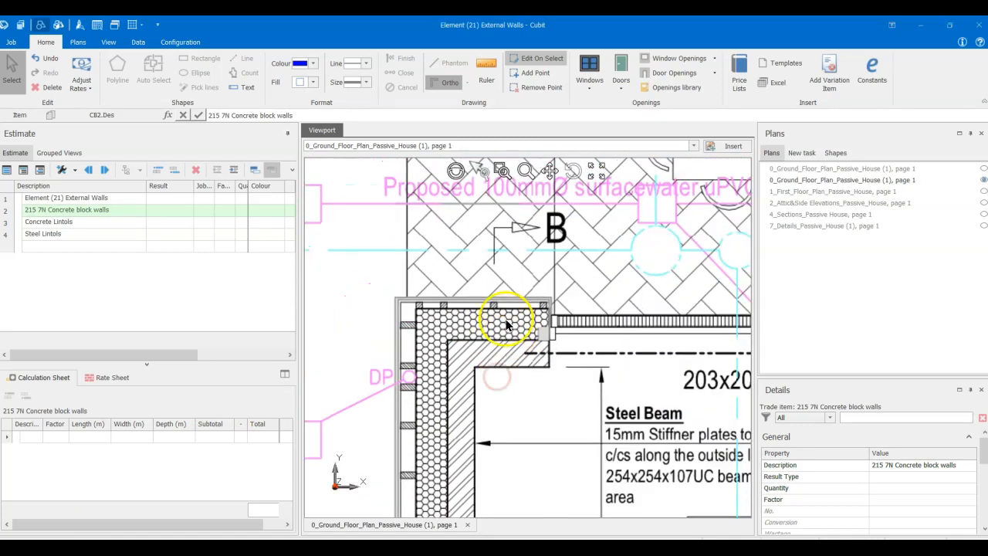
middle_drag(502, 399, 464, 328)
mouse_move(558, 342)
middle_down()
mouse_move(451, 348)
mouse_move(411, 420)
middle_up()
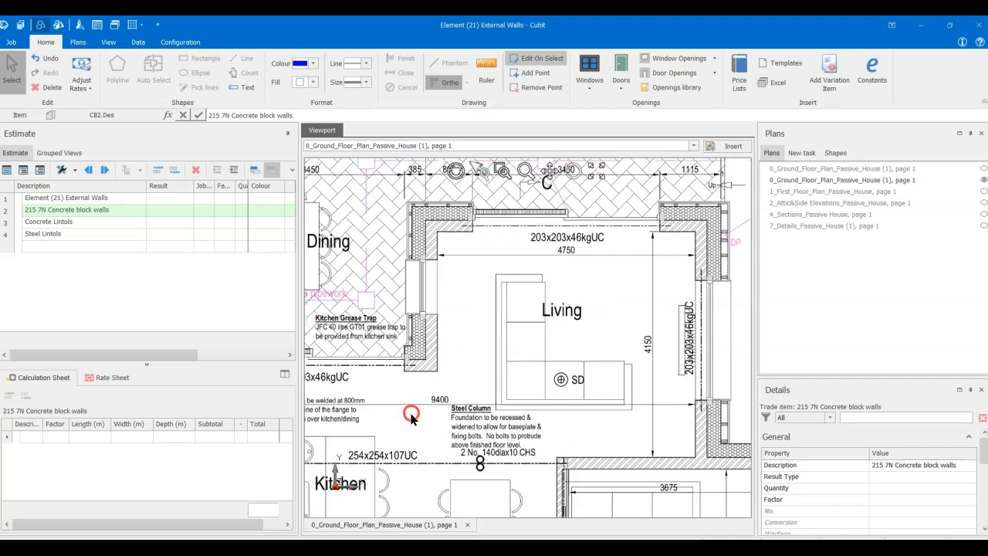
scroll(453, 387, down, 1)
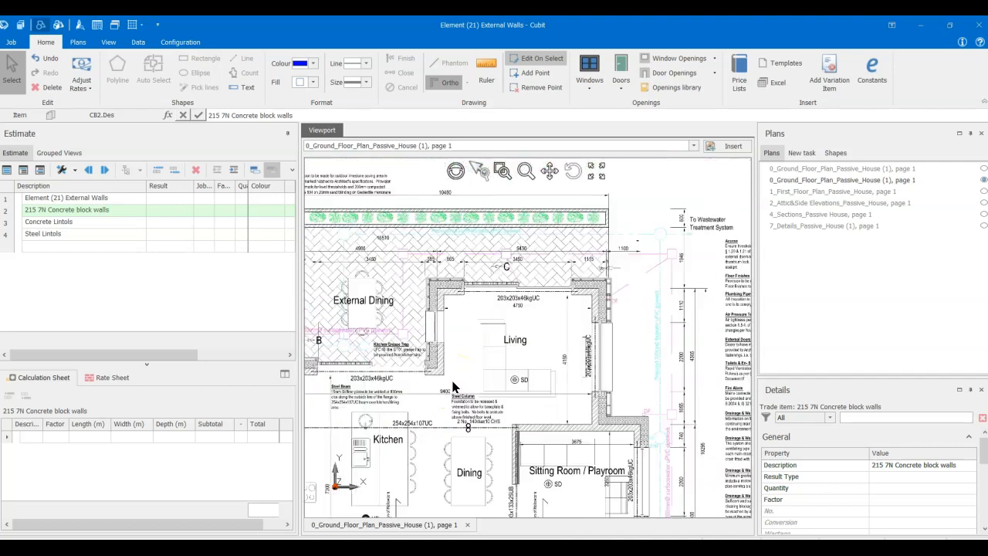
middle_drag(447, 397, 520, 335)
scroll(519, 334, down, 1)
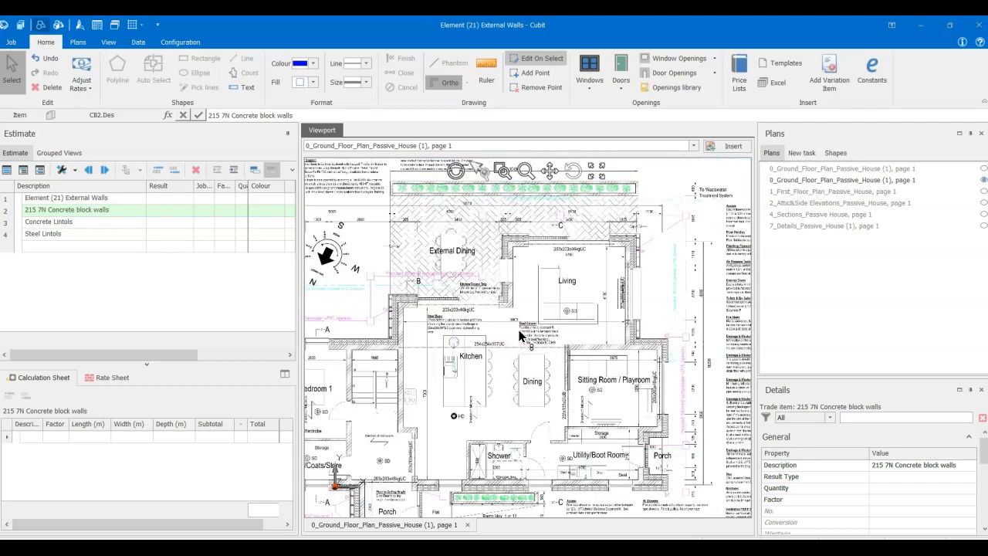
middle_drag(484, 411, 503, 381)
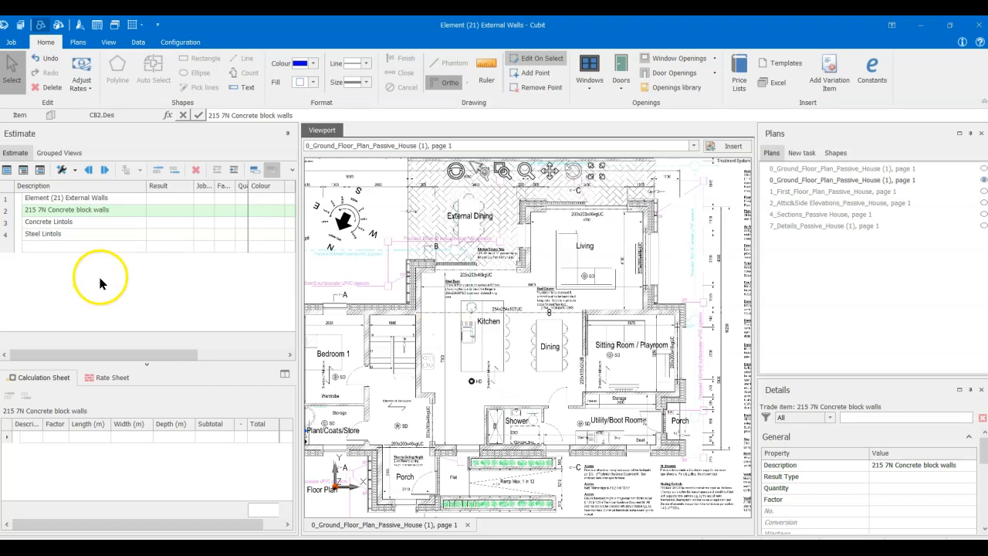
click(79, 222)
click(82, 235)
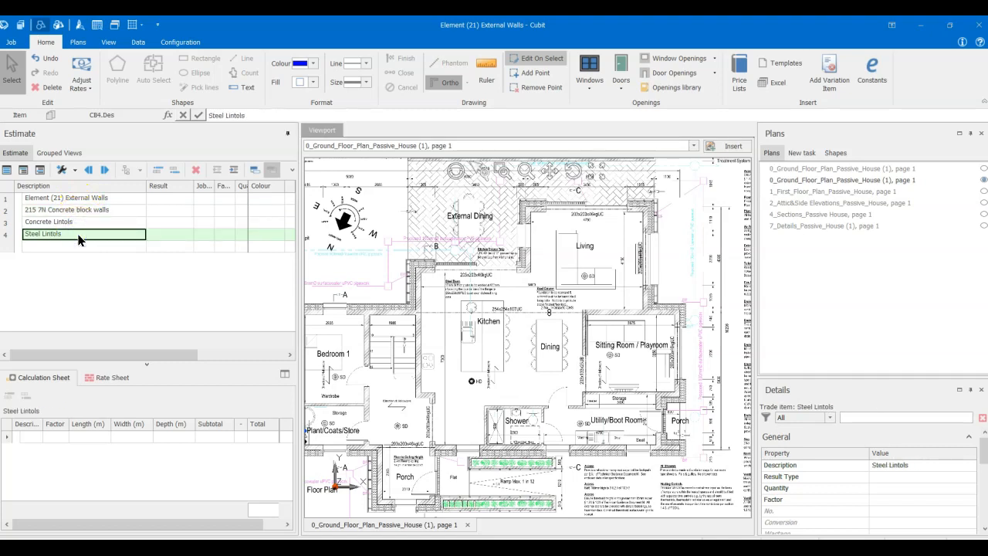
- Examine the overall external wall layout on the ground floor plan for the 215 7N Concrete block walls item
click(88, 212)
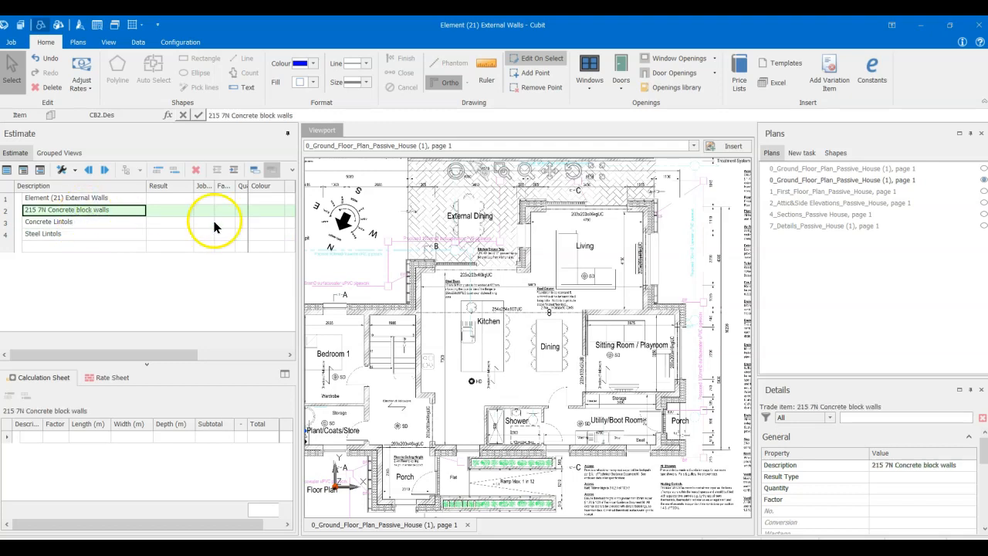
scroll(386, 312, down, 2)
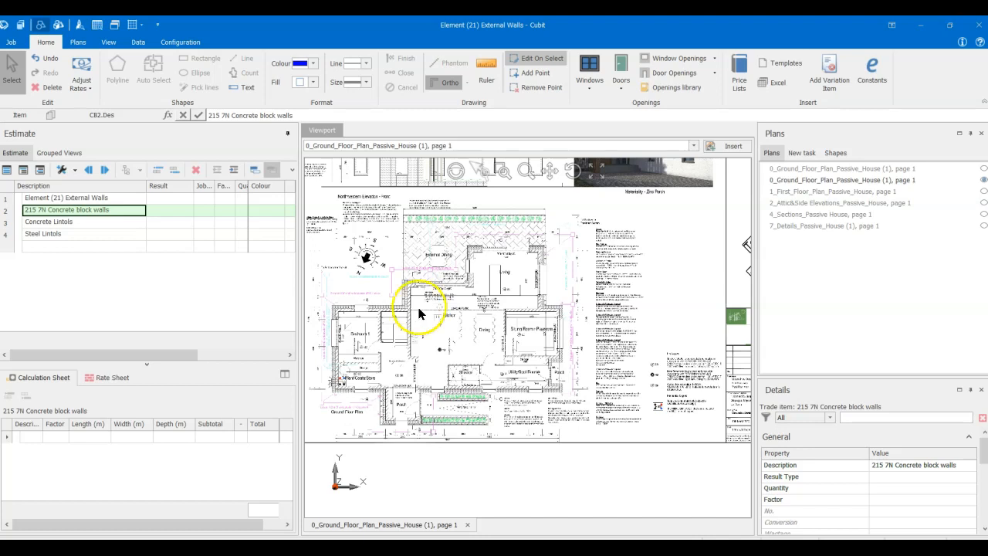
scroll(408, 332, up, 2)
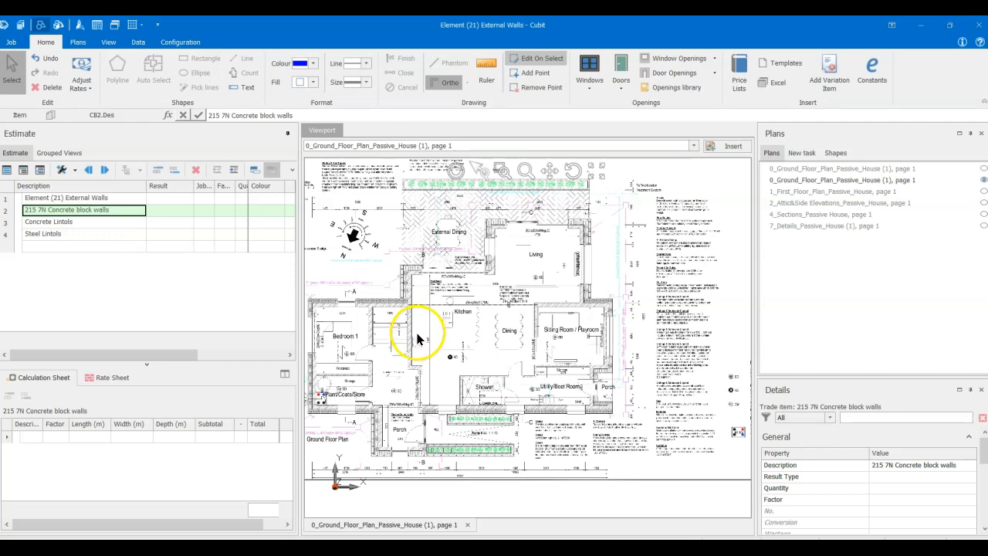
scroll(417, 338, up, 2)
middle_drag(417, 338, 470, 357)
middle_drag(585, 253, 527, 276)
scroll(651, 286, down, 3)
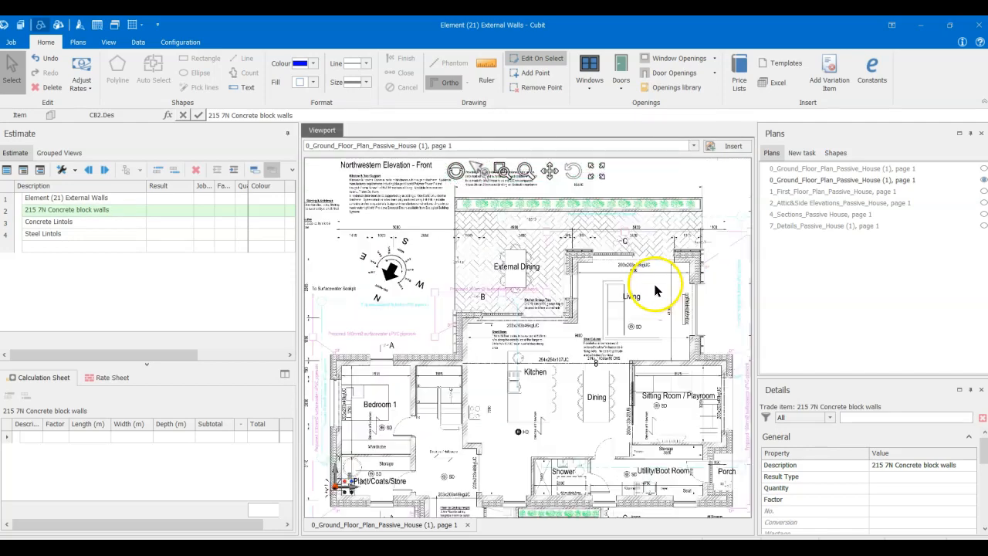
scroll(637, 287, up, 2)
middle_drag(602, 337, 562, 294)
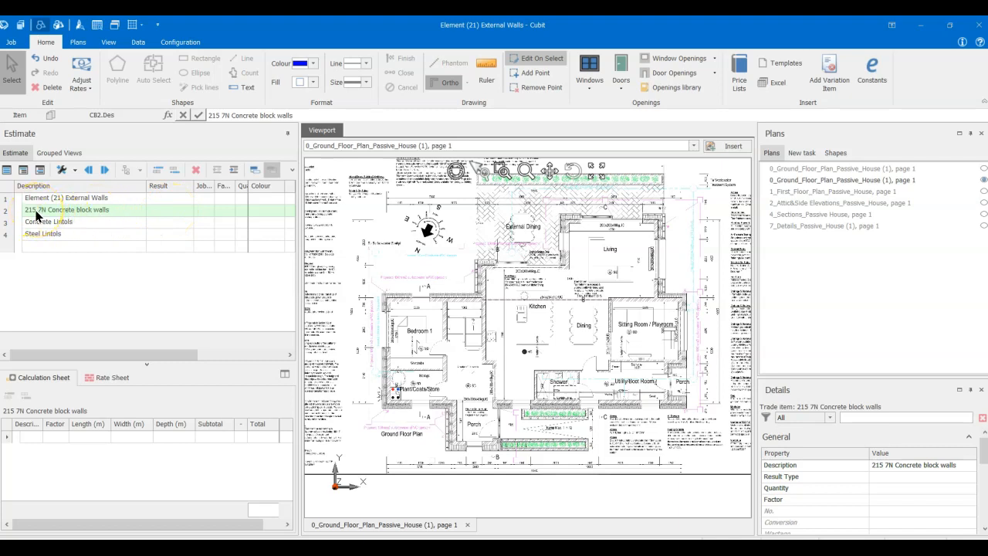
- Examine the block walls around Bedroom 1, the stairs, the wardrobe and the plant store on the ground floor plan
scroll(417, 271, up, 3)
middle_drag(522, 394, 488, 334)
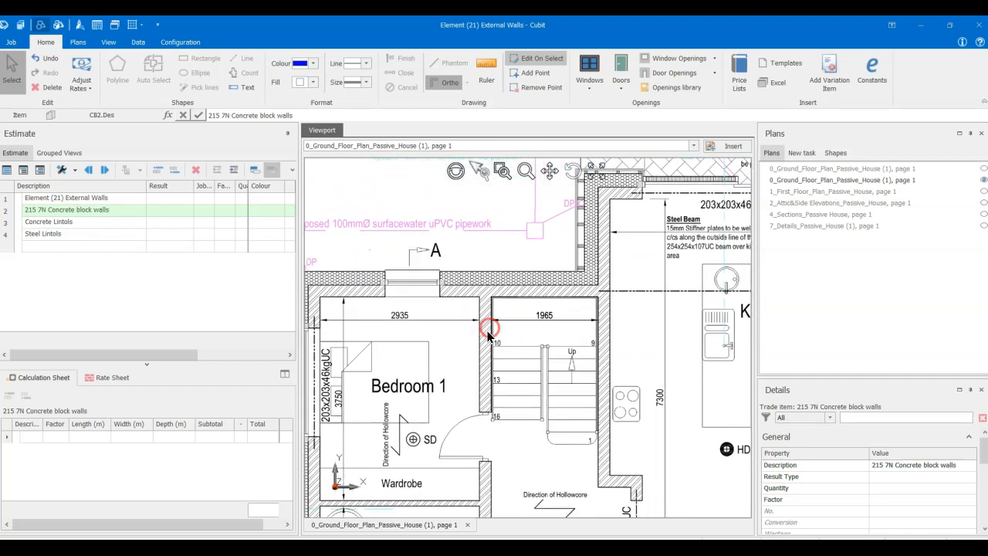
middle_drag(490, 397, 505, 280)
scroll(468, 393, up, 2)
middle_drag(414, 387, 478, 376)
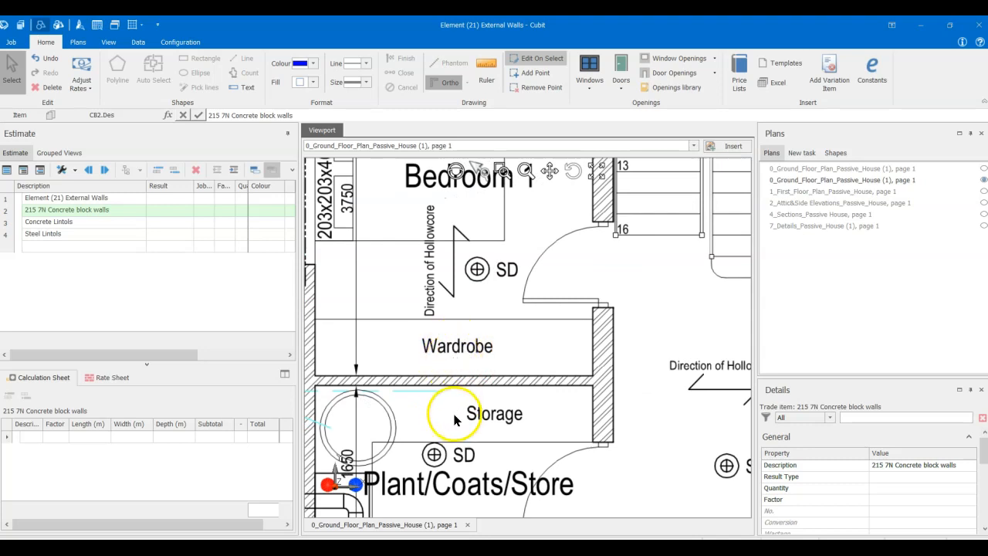
middle_drag(432, 352, 549, 353)
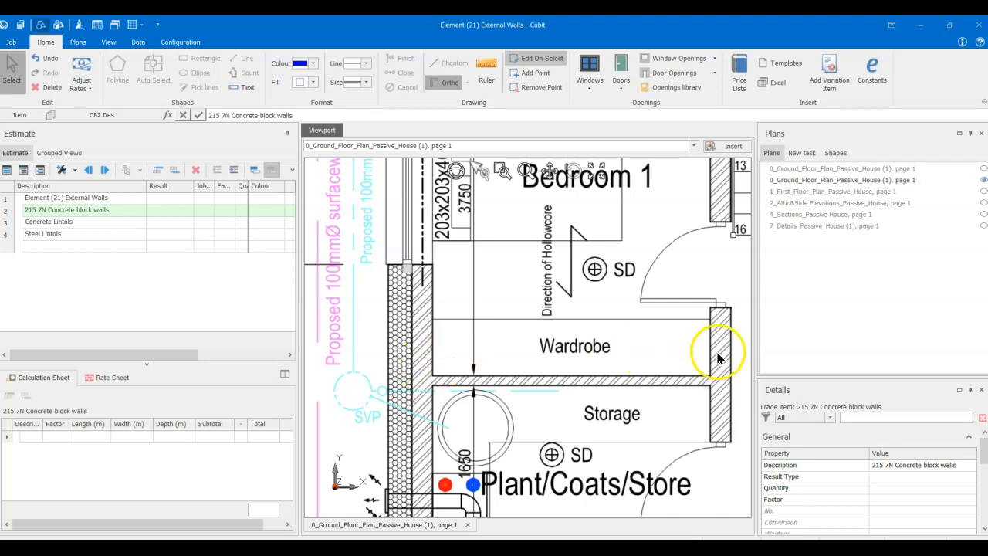
middle_drag(545, 346, 529, 495)
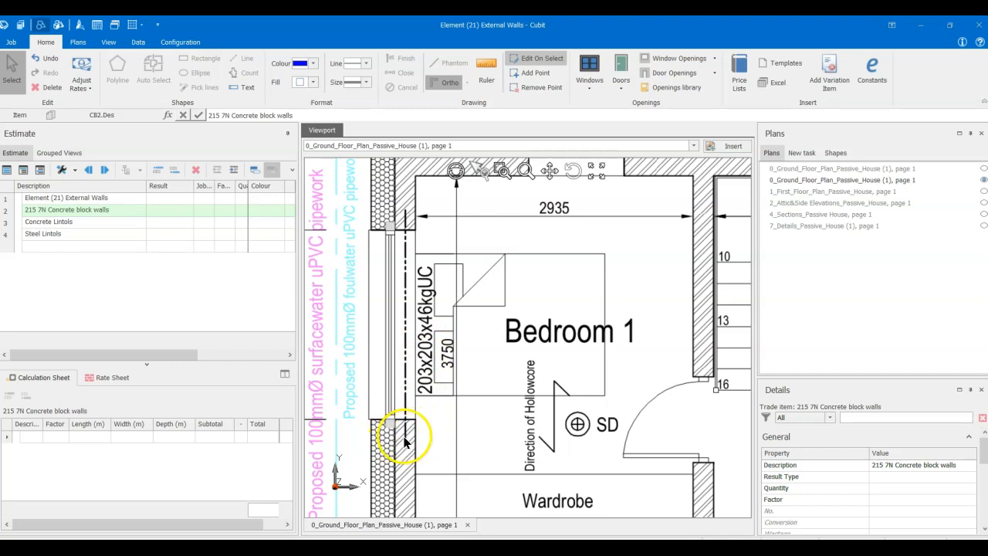
scroll(405, 442, down, 1)
scroll(405, 438, down, 1)
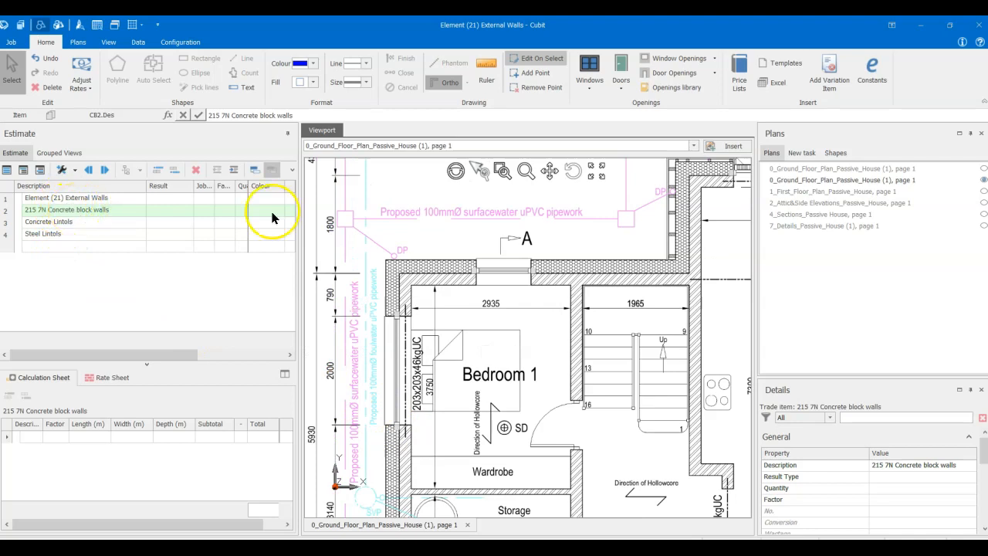
scroll(518, 251, down, 3)
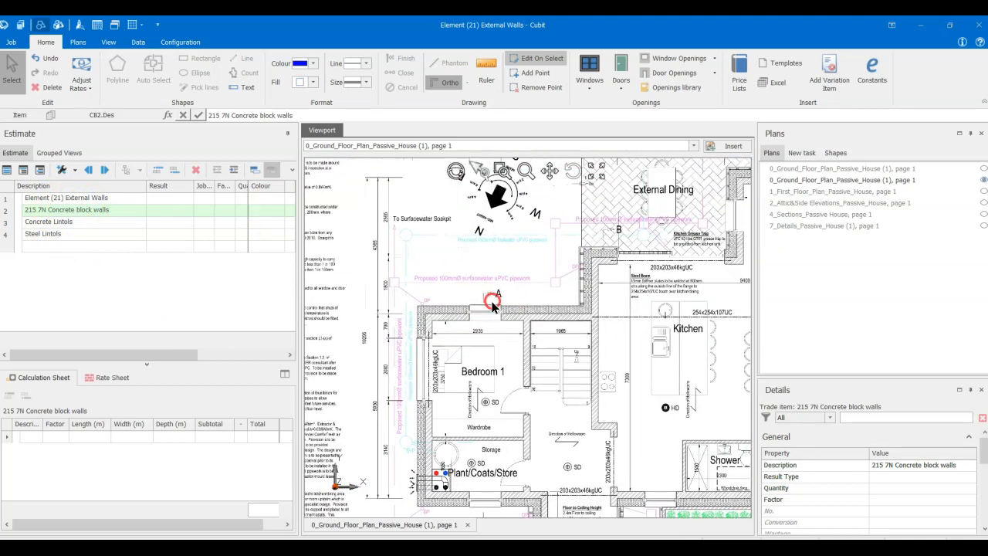
- Set the 215 7N Concrete block walls result type to Vertical area and widen the Result column
click(84, 209)
click(161, 212)
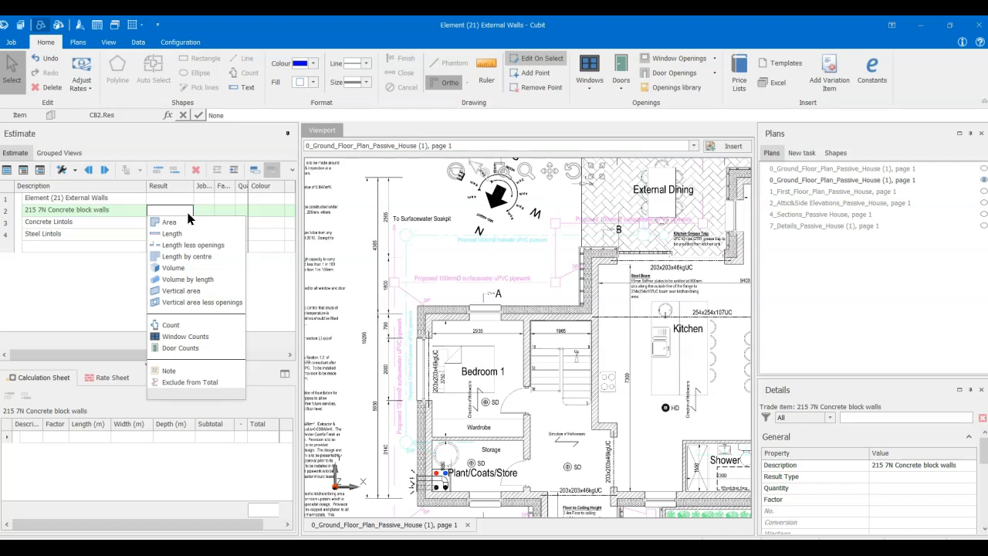
click(206, 291)
drag(194, 187, 208, 187)
- Trace the full external wall outline on the ground floor plan as a closed polyline for the 215 7N Concrete block walls item
scroll(647, 375, down, 5)
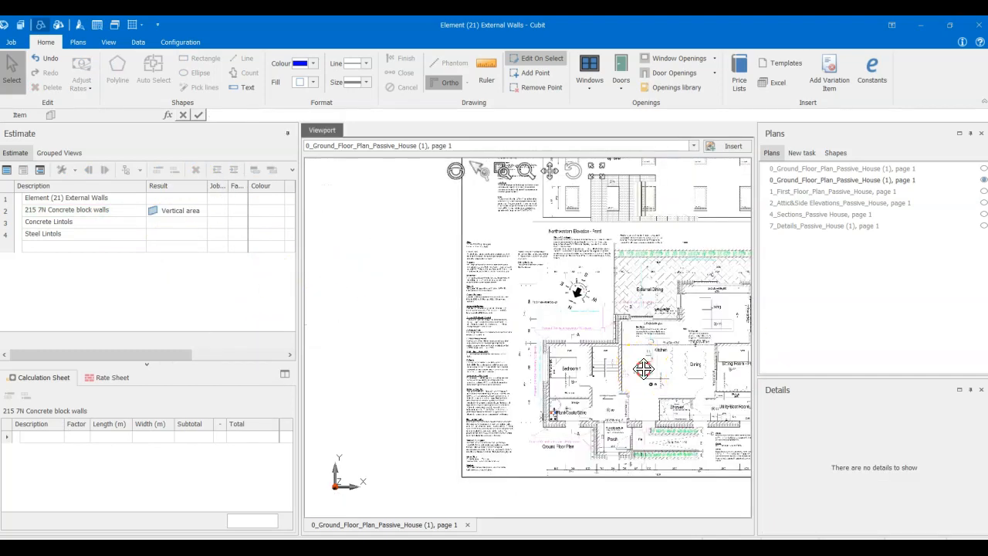
scroll(464, 347, down, 3)
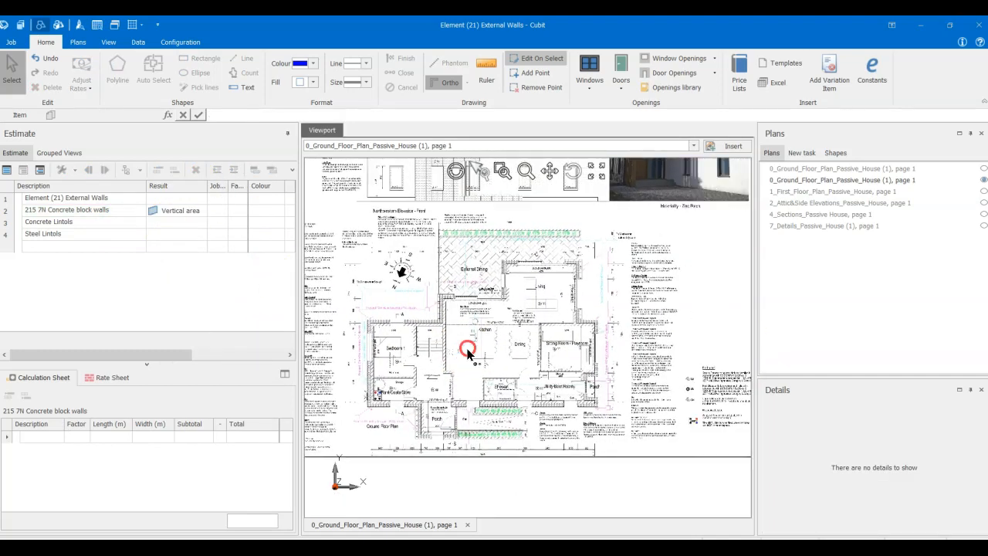
click(68, 210)
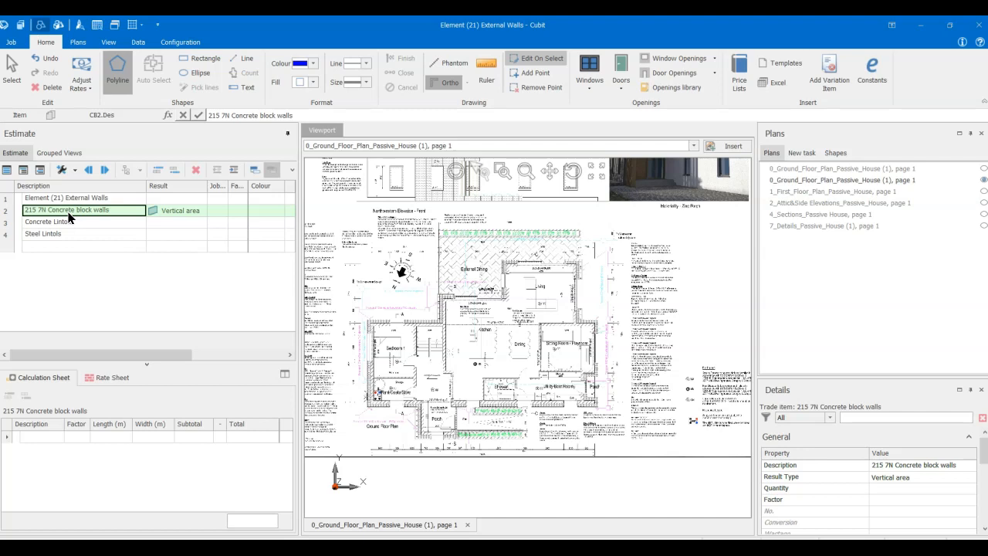
scroll(394, 391, up, 1)
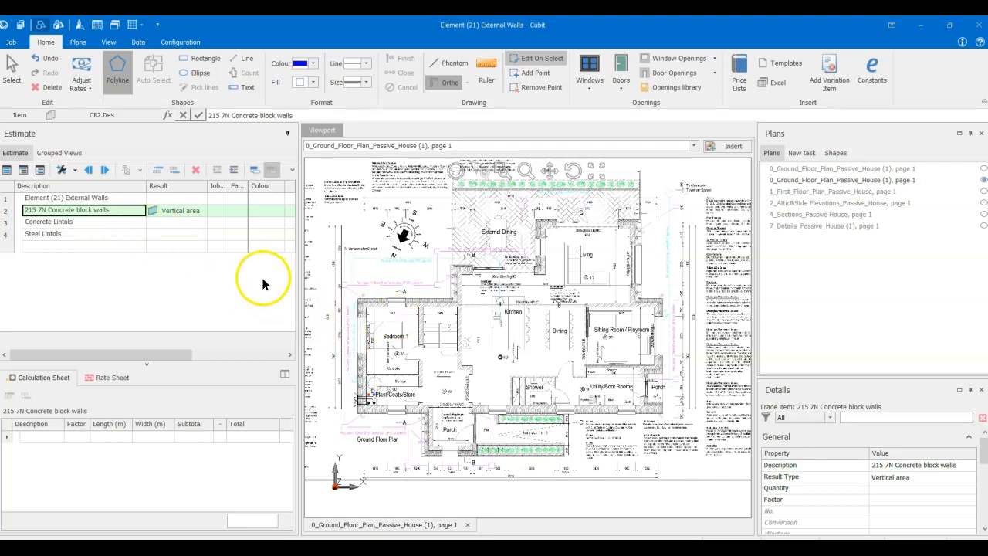
scroll(375, 315, up, 2)
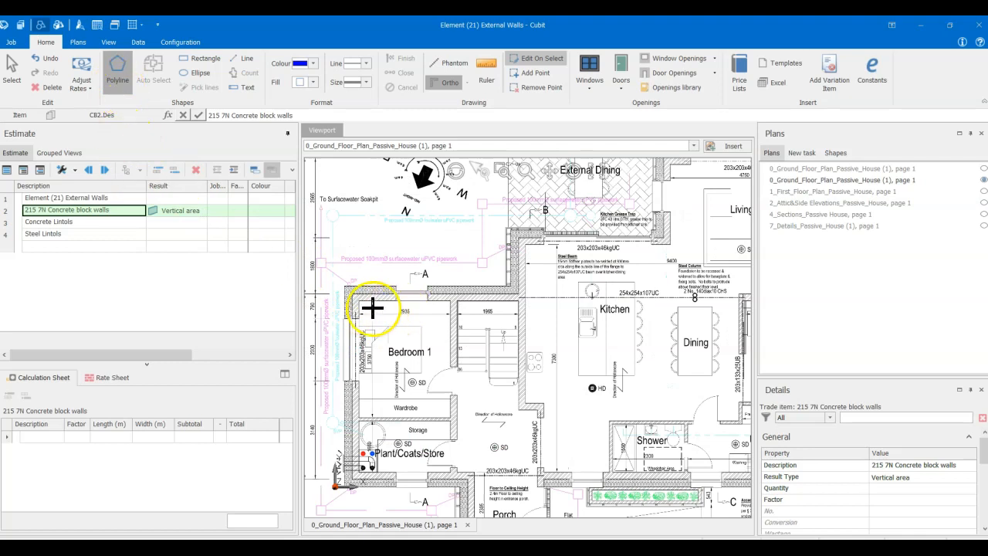
click(349, 294)
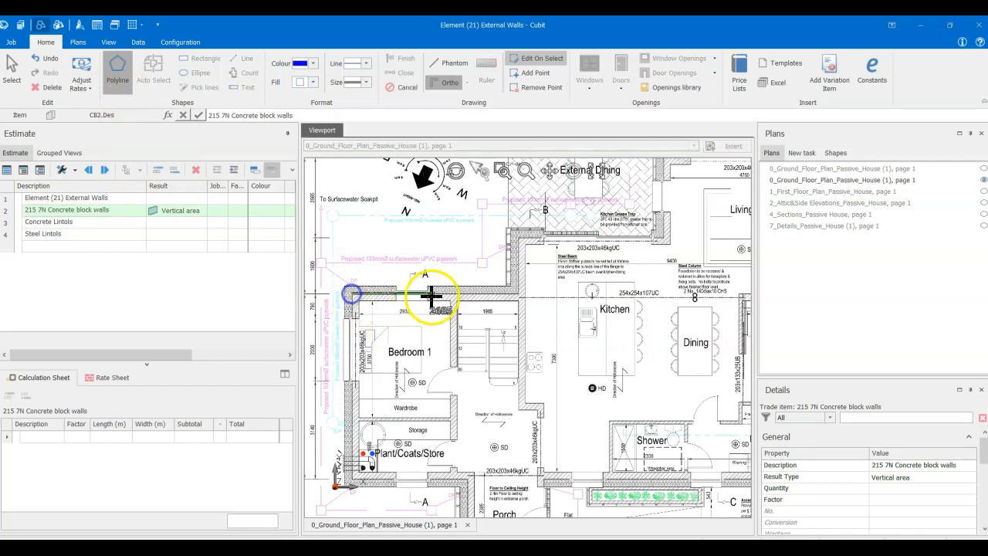
click(517, 295)
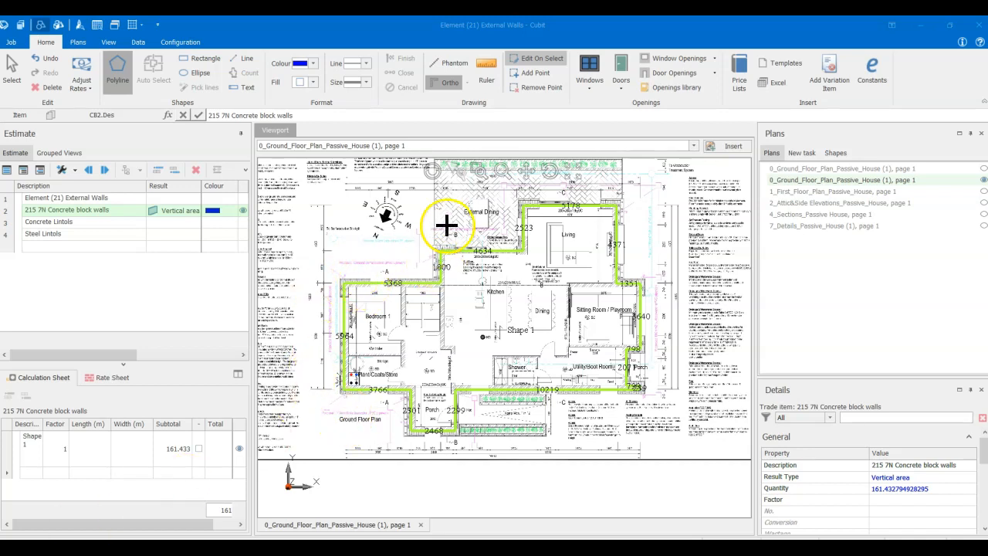
- Widen the estimate area and inspect the wall height of the traced shape in the block walls calculation
drag(251, 252, 333, 255)
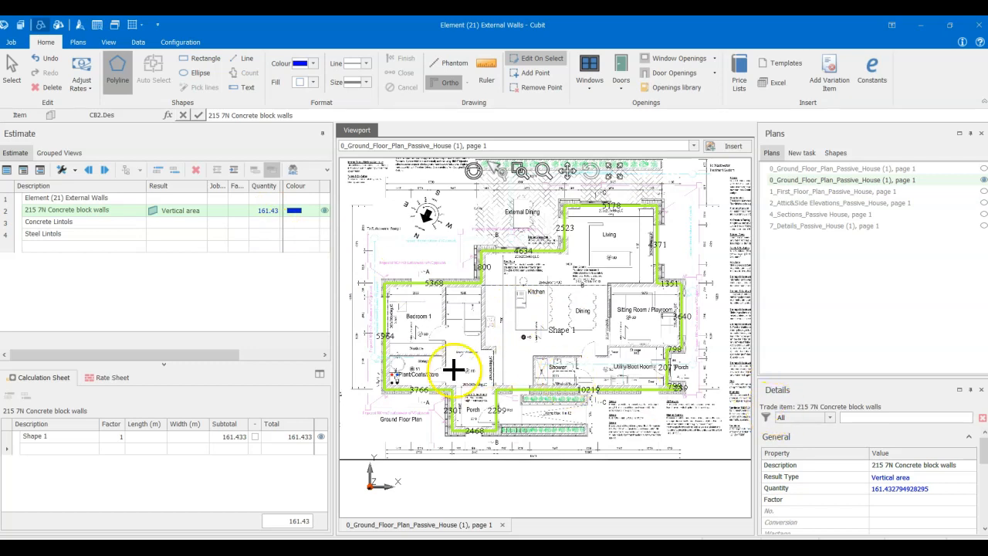
click(61, 444)
click(61, 442)
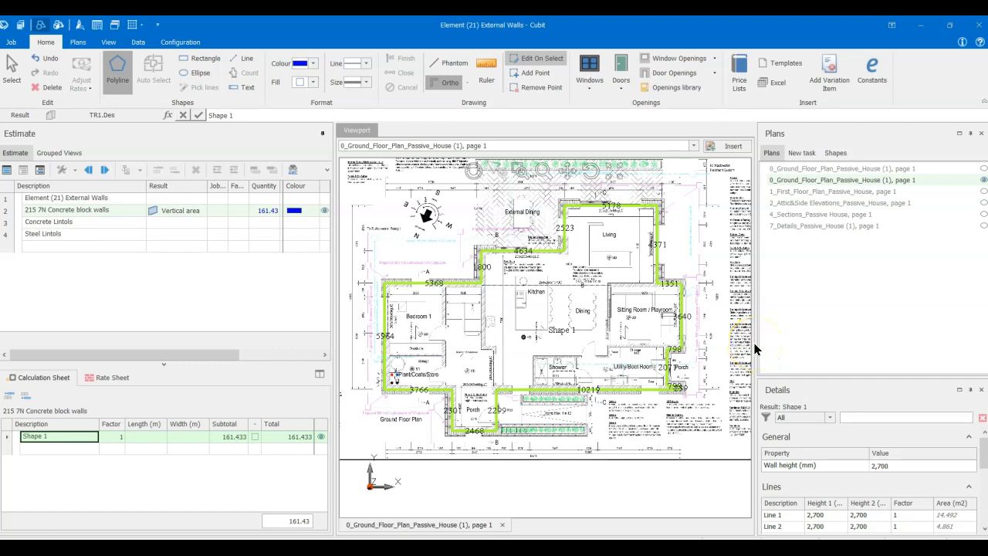
- Open the 4_Sections_Passive House plan and rotate it 90° left
click(787, 214)
double_click(788, 215)
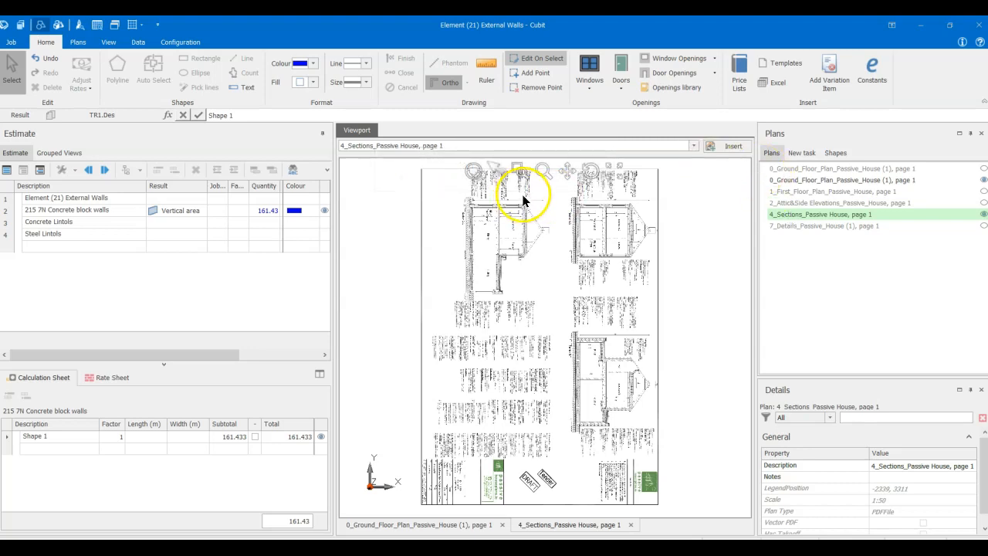
click(589, 165)
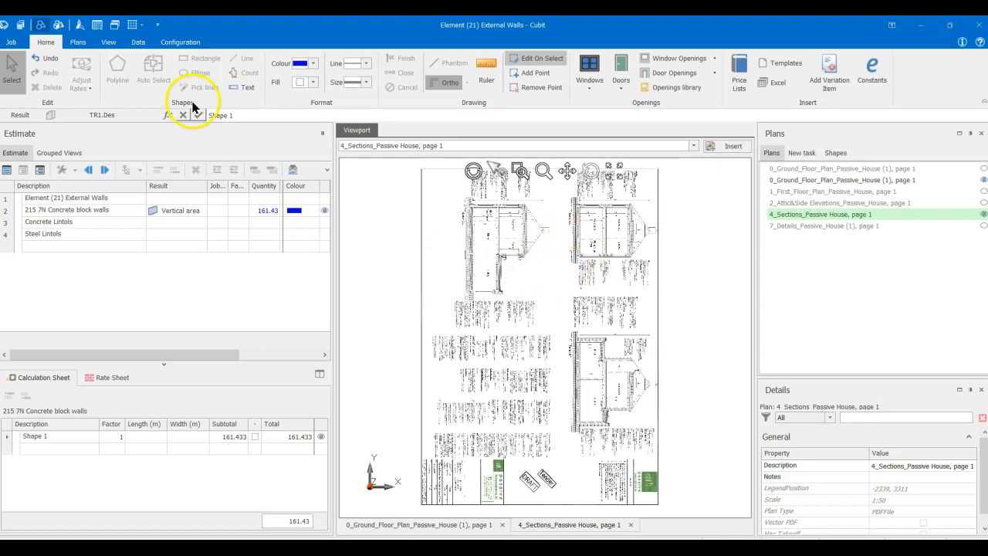
click(107, 41)
click(80, 43)
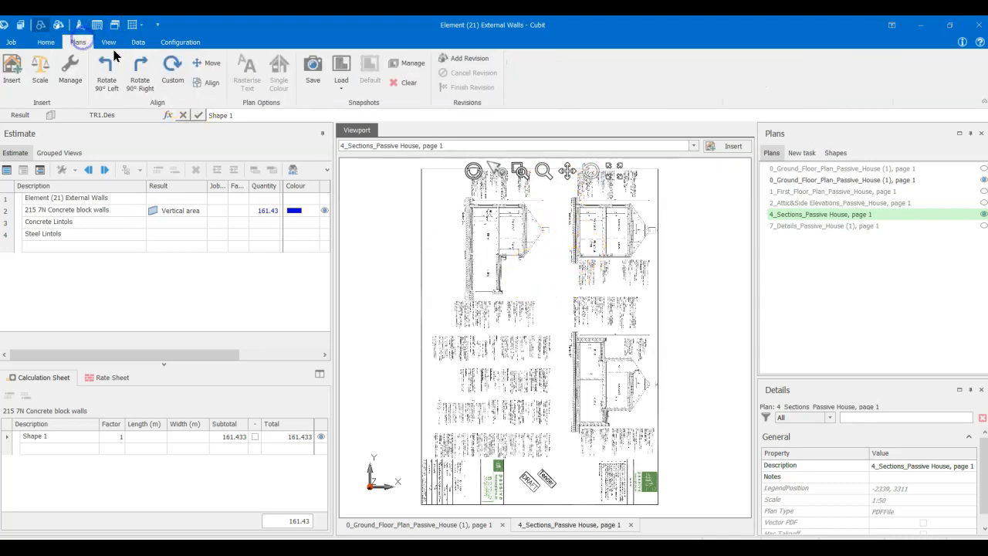
click(106, 70)
- Examine the ground floor height dimensions and the floor slab junction with the external wall in Section C-C
scroll(457, 374, up, 5)
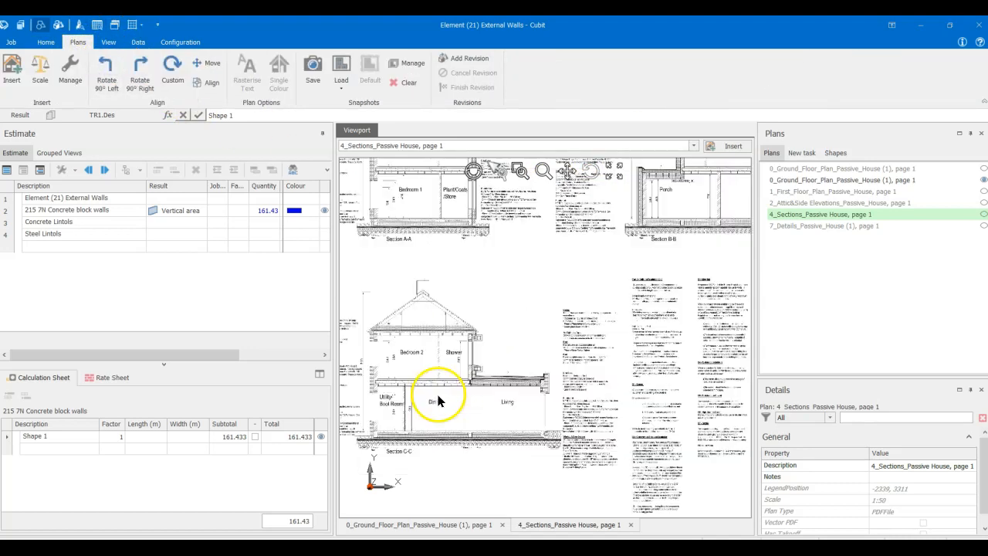
scroll(508, 388, up, 3)
middle_drag(495, 407, 528, 345)
scroll(524, 351, down, 2)
scroll(523, 421, up, 2)
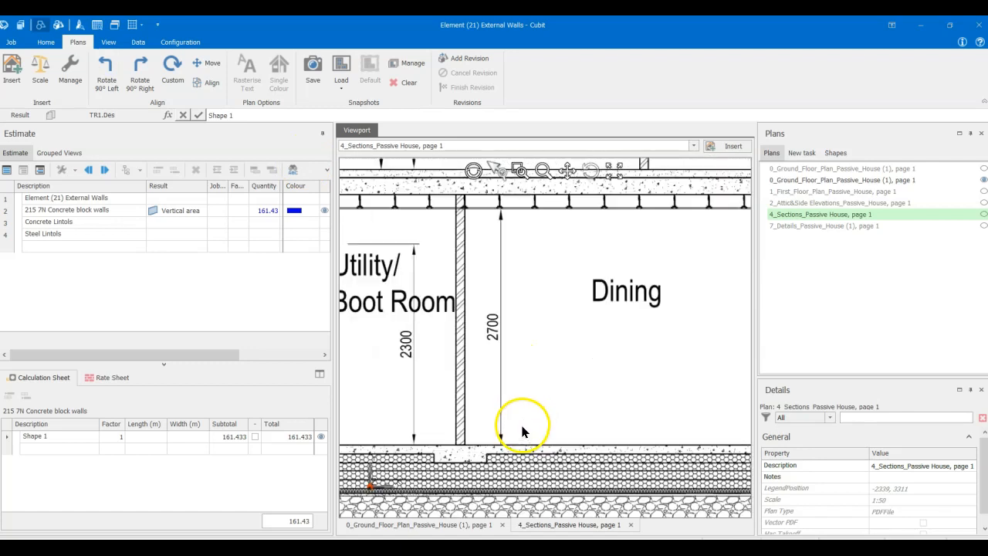
middle_drag(505, 388, 500, 443)
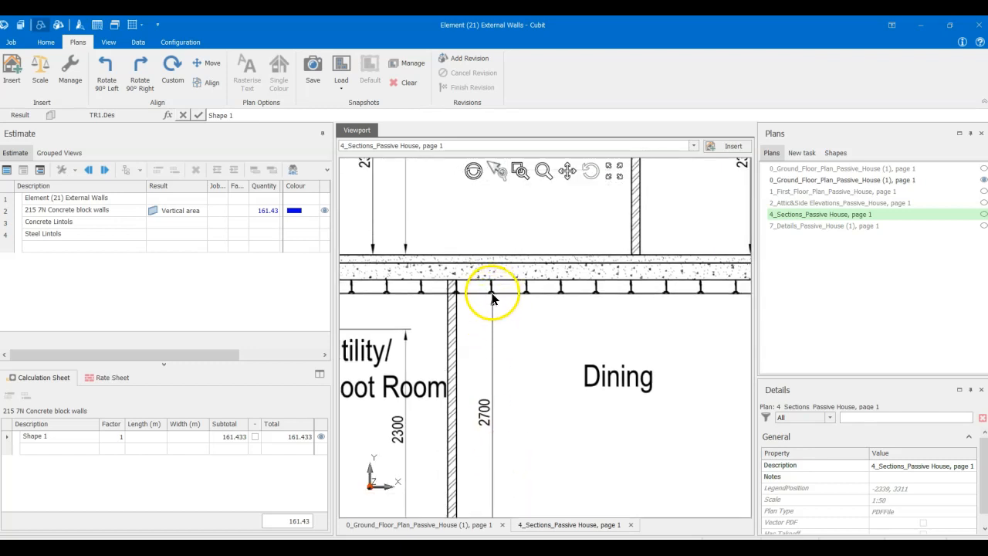
middle_drag(497, 293, 679, 290)
middle_drag(560, 351, 513, 310)
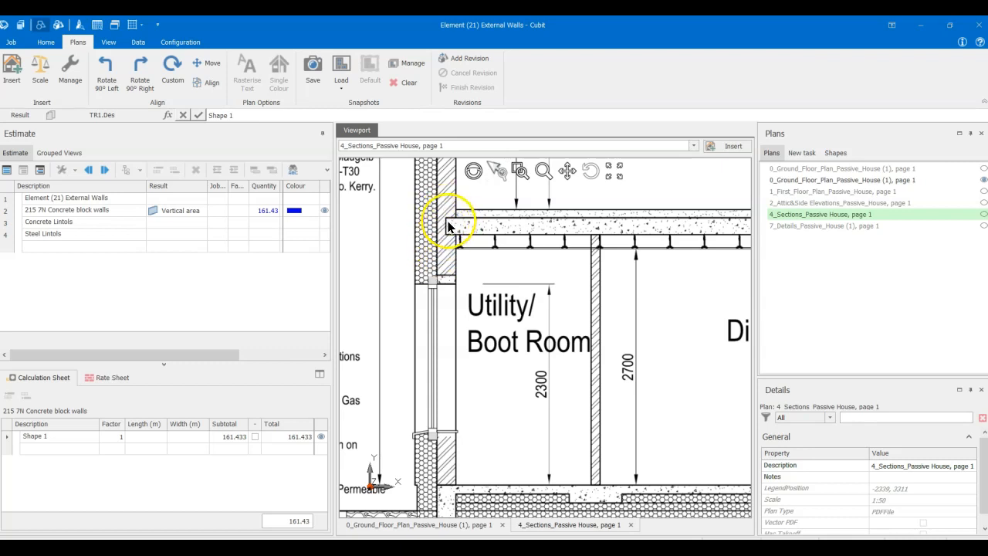
- Add a test height item below Steel Lintols in the estimate with the result type Length
click(111, 246)
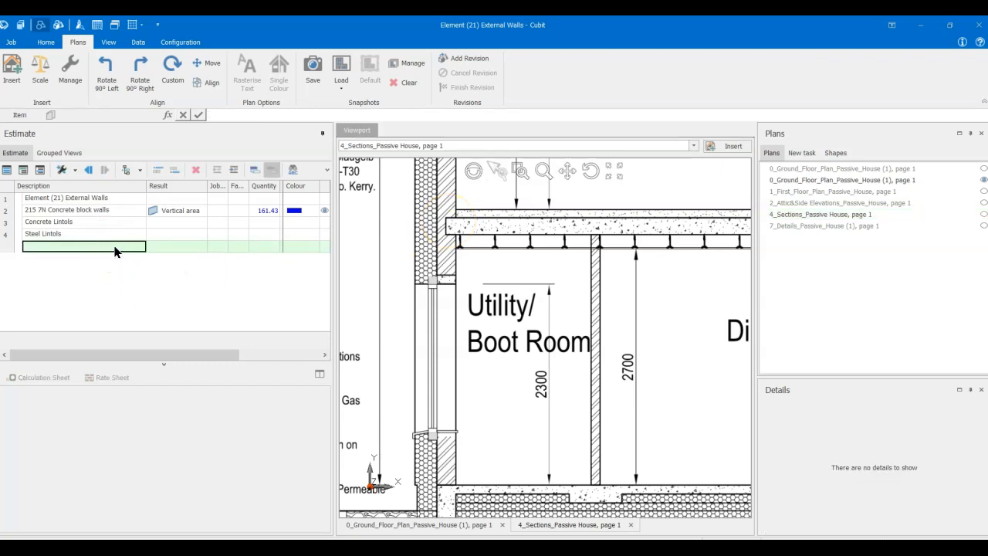
click(113, 245)
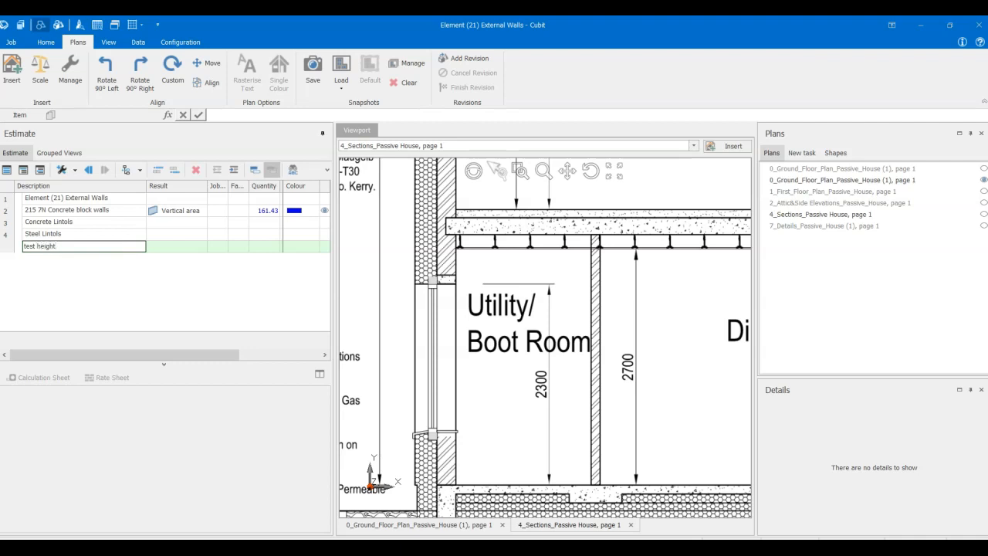
text(test height)
key(Return)
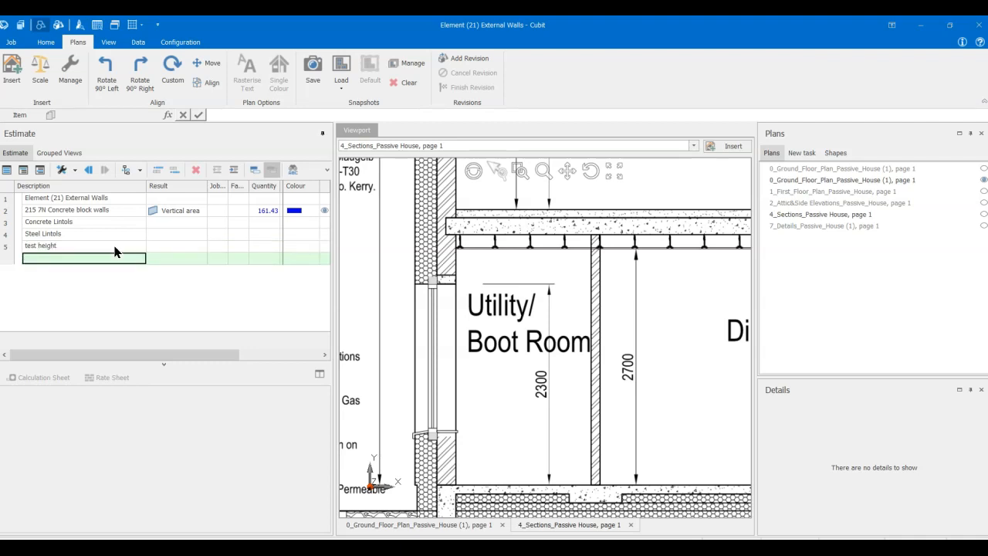
click(115, 246)
click(166, 246)
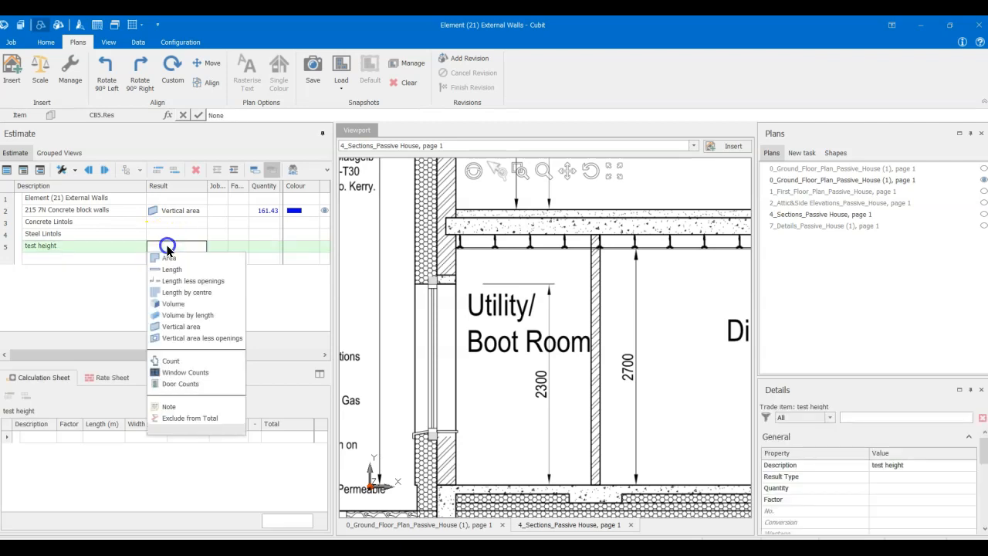
click(172, 270)
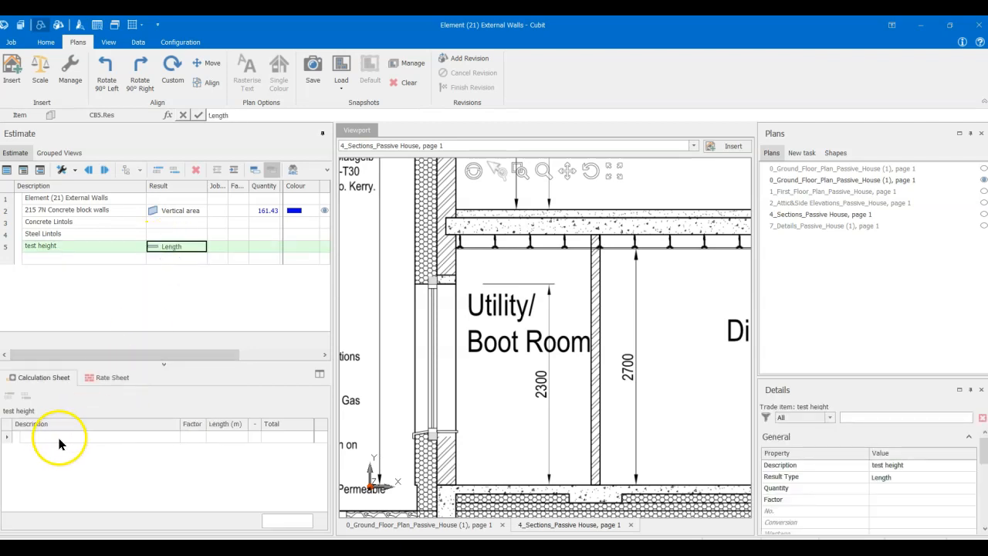
- Measure the ground floor wall height for the test height item in Section C-C, from the ground floor level to the top of the first-floor concrete slab
click(105, 246)
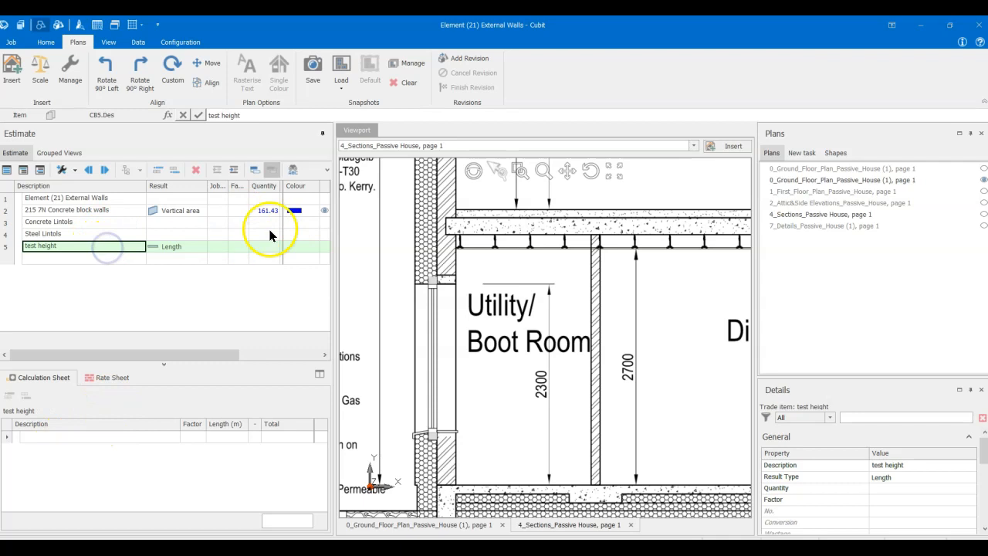
click(455, 483)
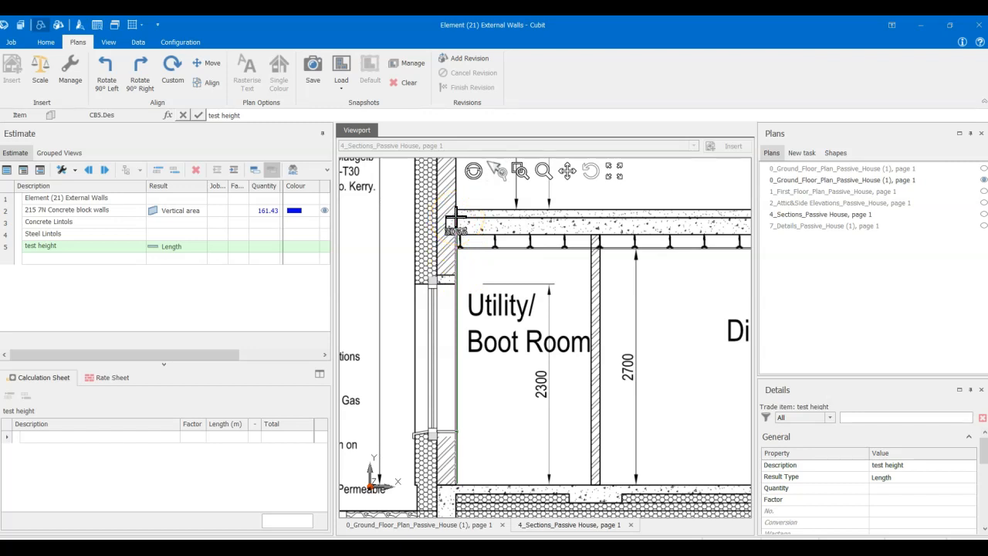
click(456, 220)
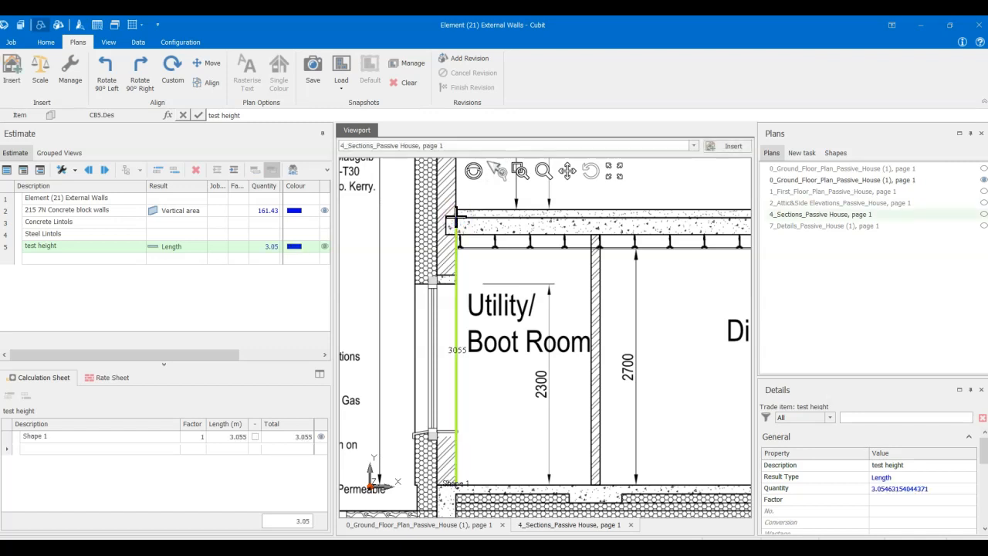
click(107, 437)
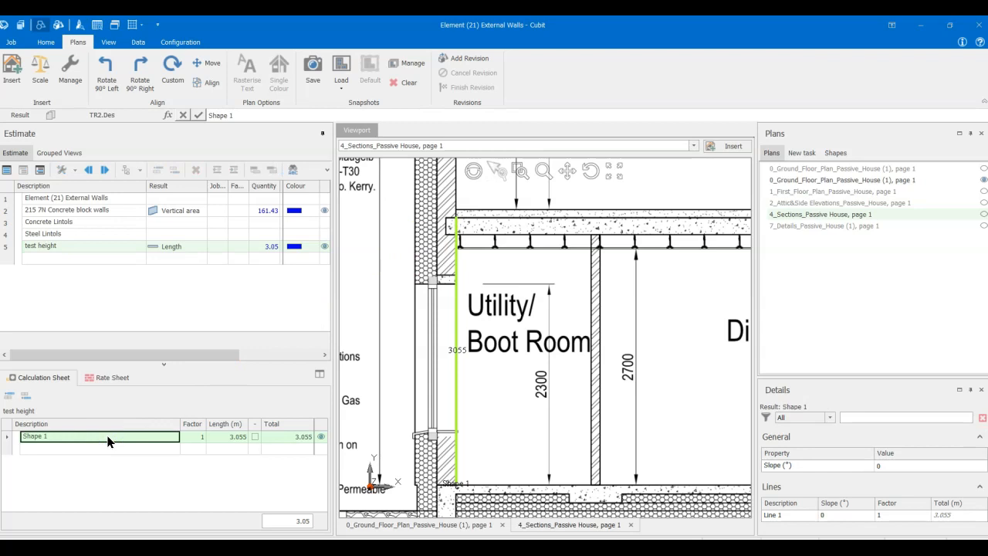
- Set the wall height of the ground floor shape in the 215 7N Concrete block walls item to 3055 mm
click(50, 248)
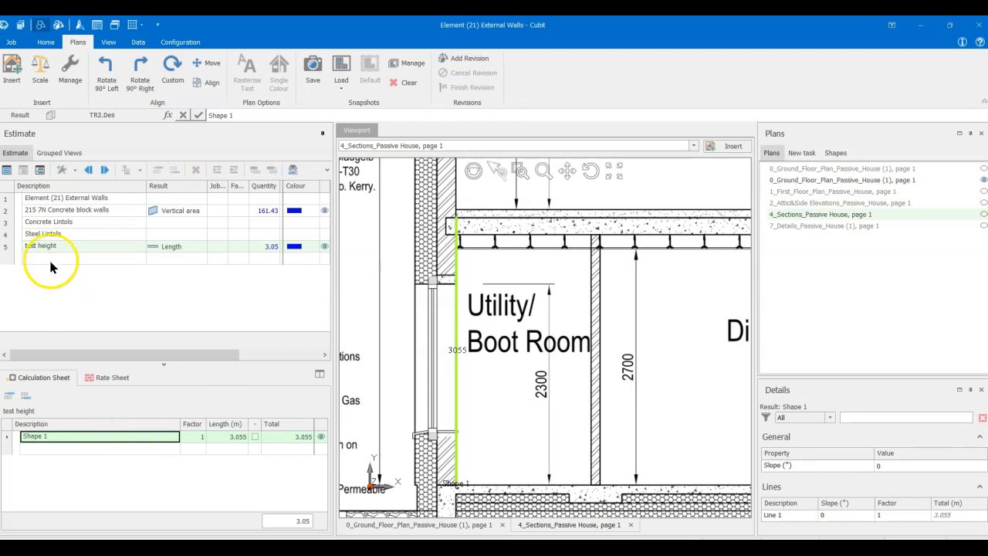
click(48, 210)
click(40, 439)
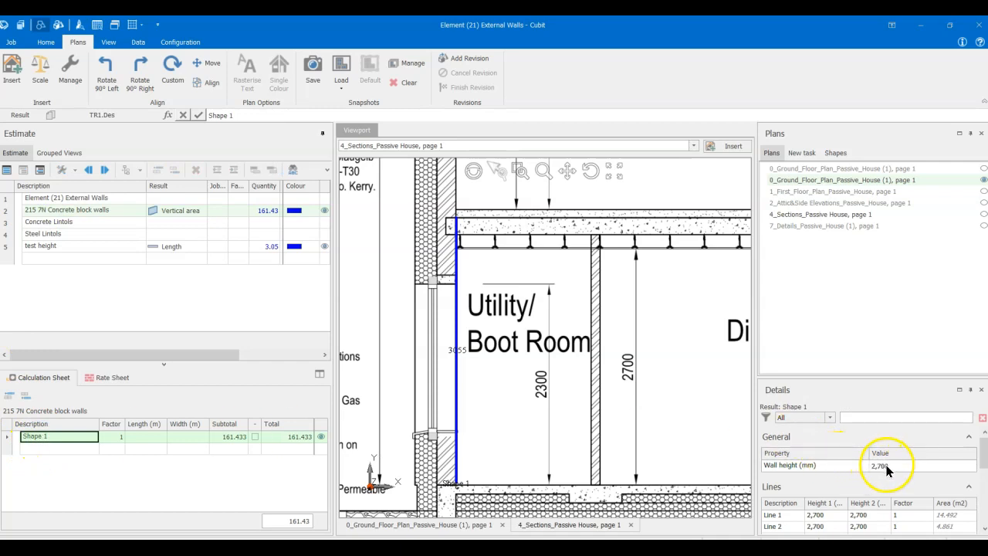
click(887, 466)
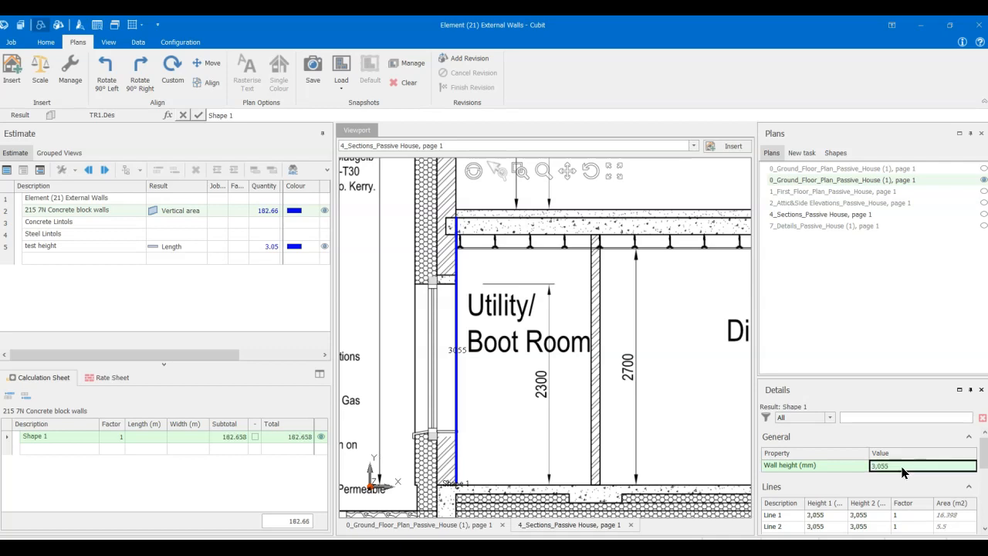
- Trace the external block walls on the 1_First_Floor_Plan as a rectangle of about 16584 by 5918 mm for 215 7N Concrete block walls
click(122, 210)
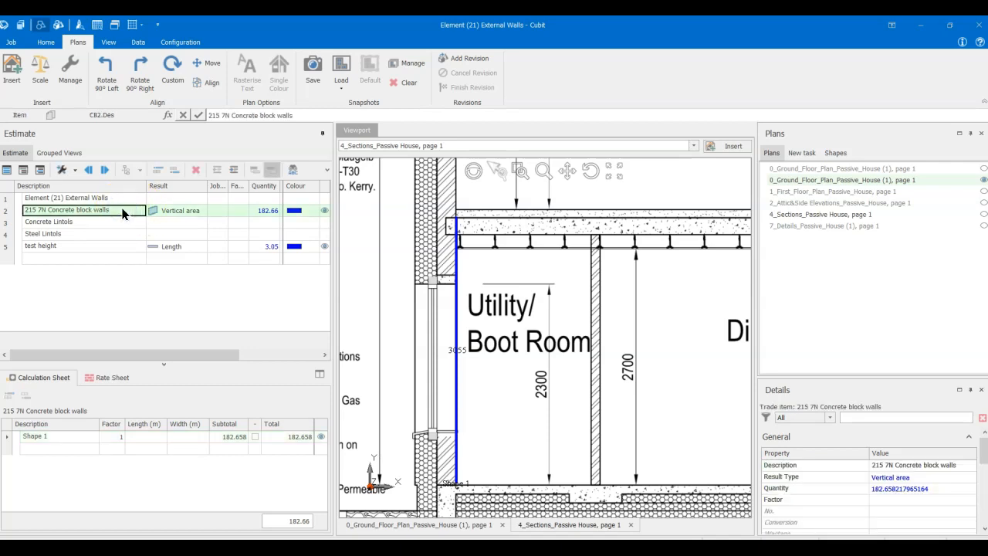
scroll(425, 247, down, 5)
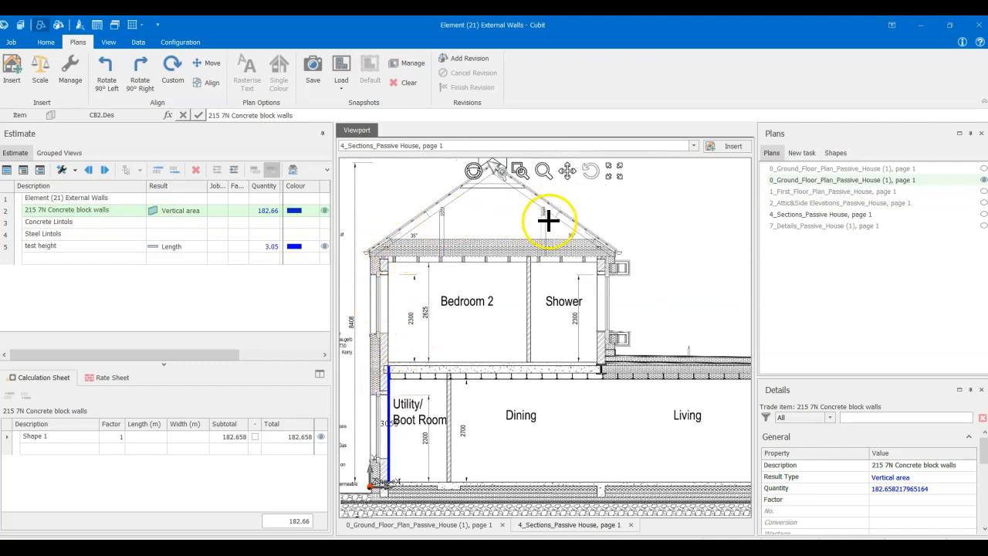
mouse_move(613, 280)
middle_down()
mouse_move(466, 285)
mouse_move(623, 294)
mouse_move(536, 302)
mouse_move(565, 304)
middle_up()
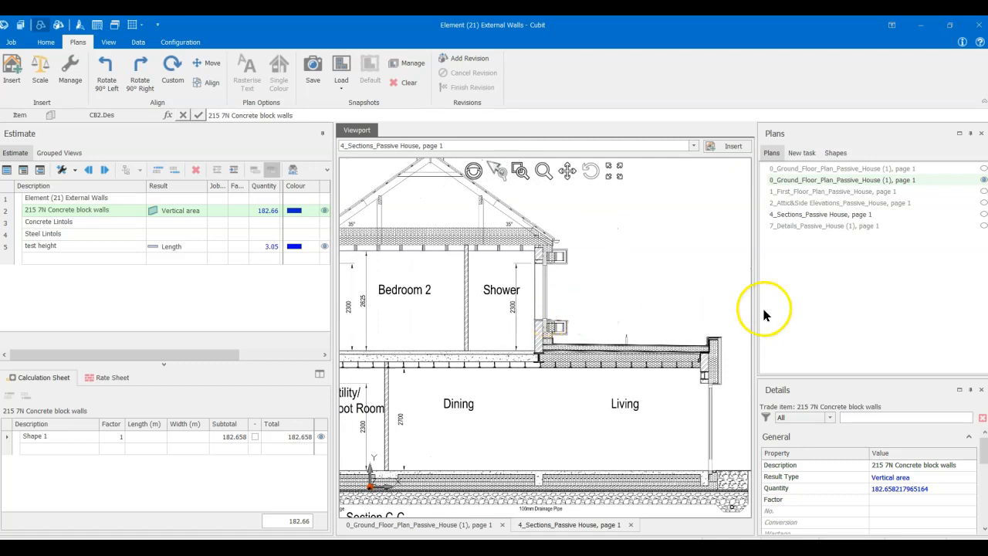
click(782, 190)
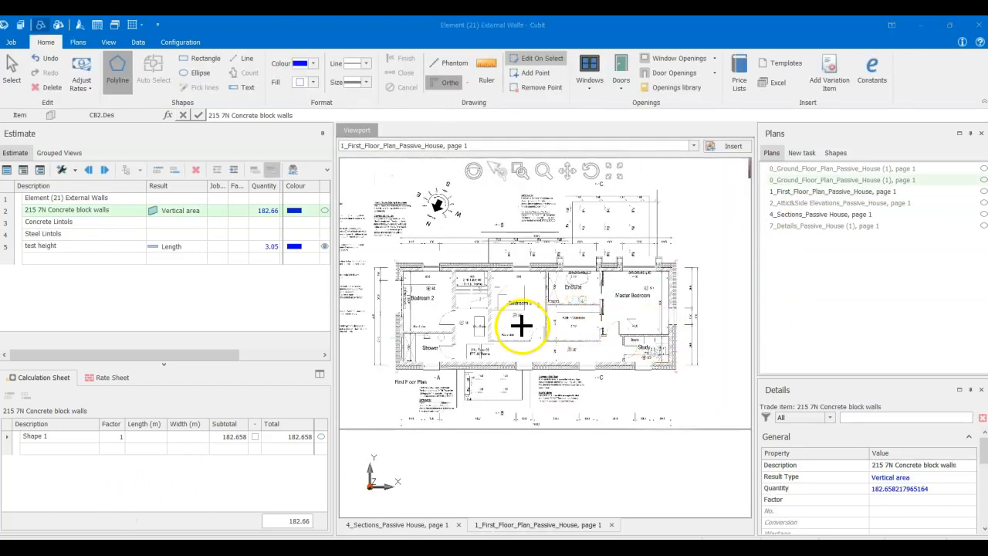
scroll(520, 323, up, 2)
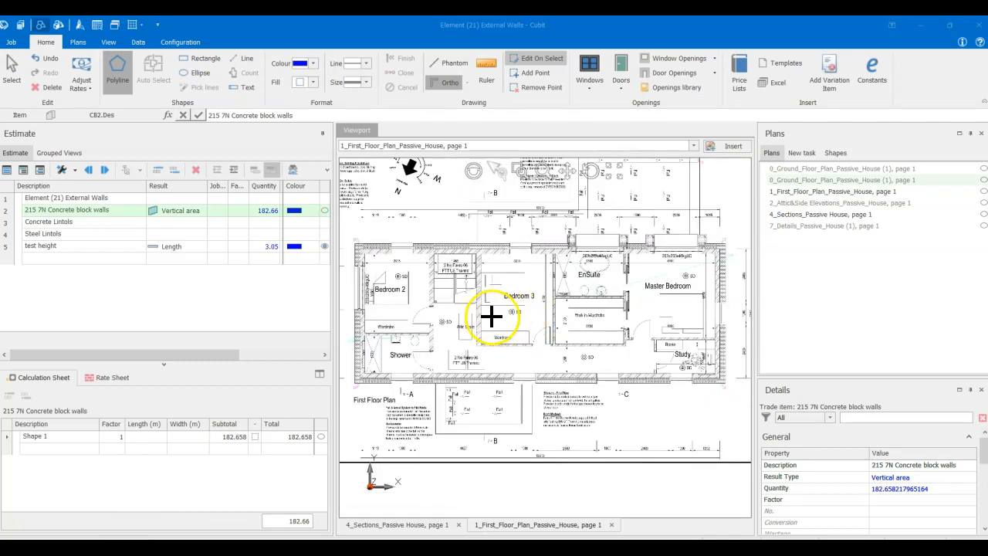
click(199, 58)
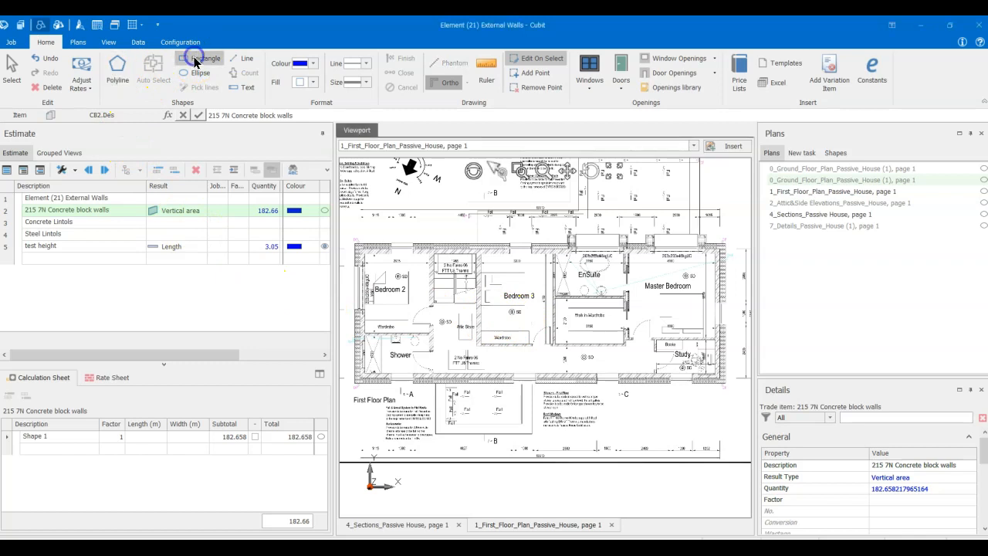
click(357, 248)
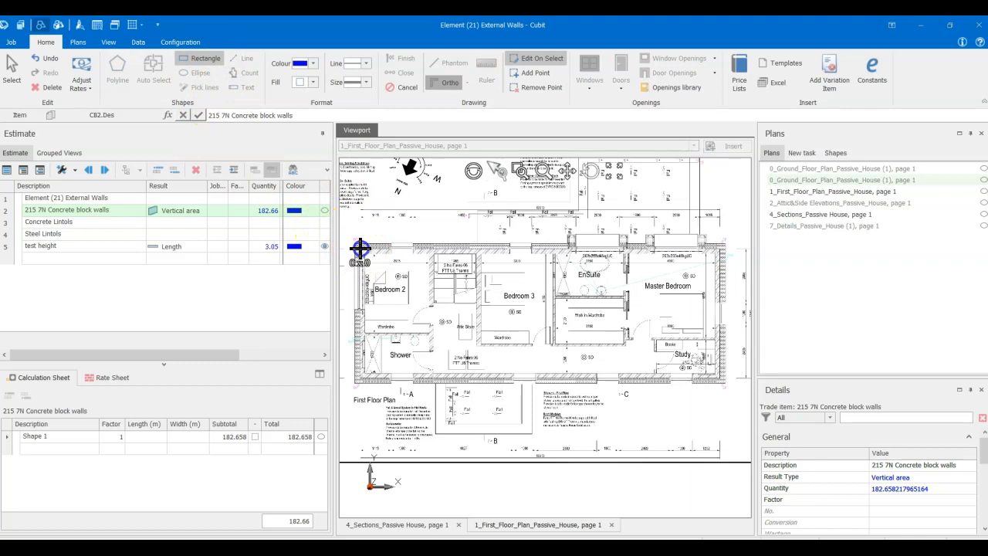
click(722, 377)
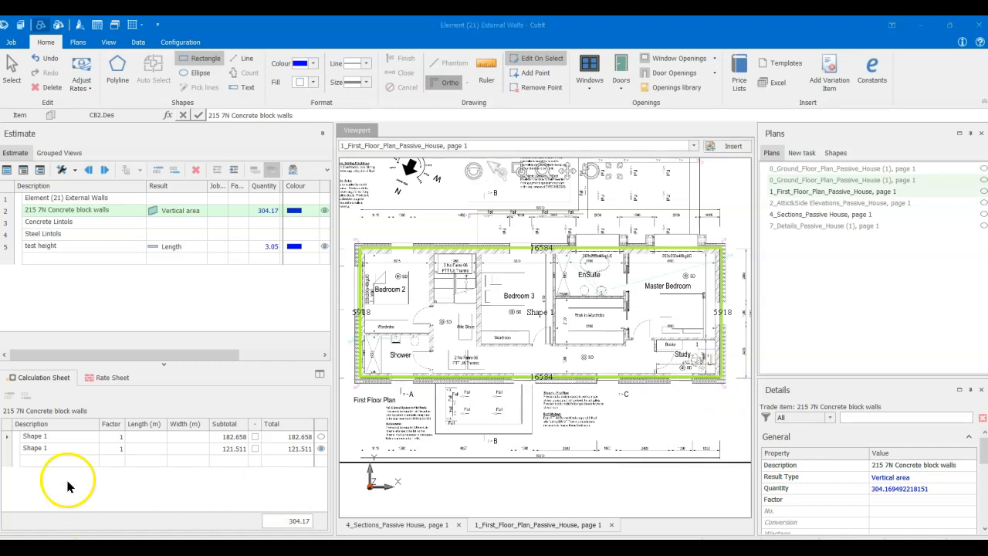
click(56, 452)
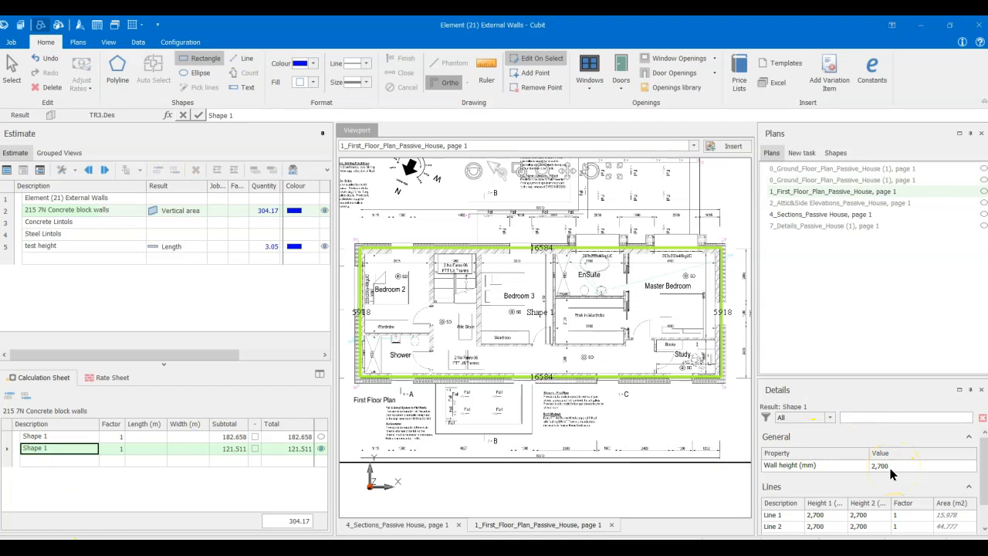
- Return to the 4_Sections plan at Bedroom 2 and add a second test height item to the estimate with the result type Length
click(842, 214)
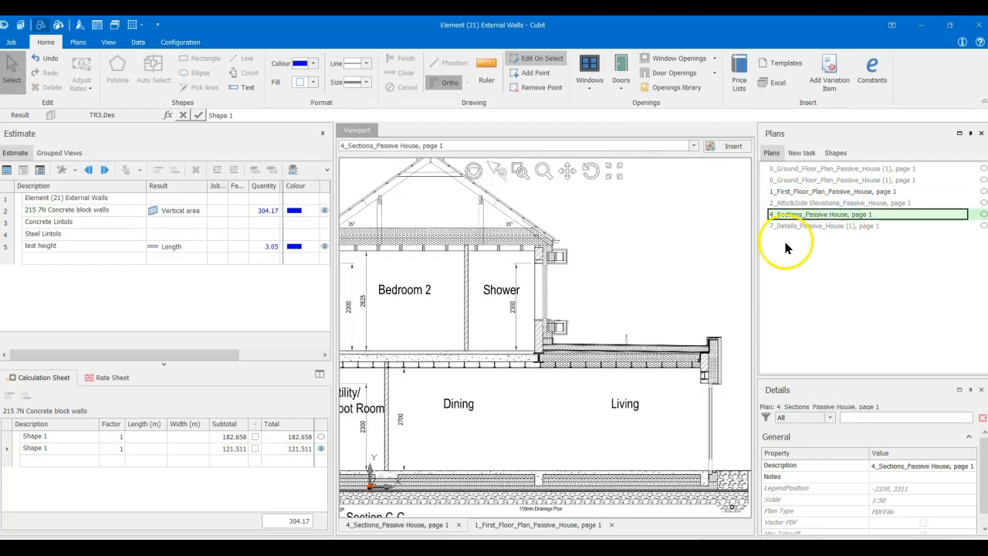
middle_drag(461, 316, 563, 343)
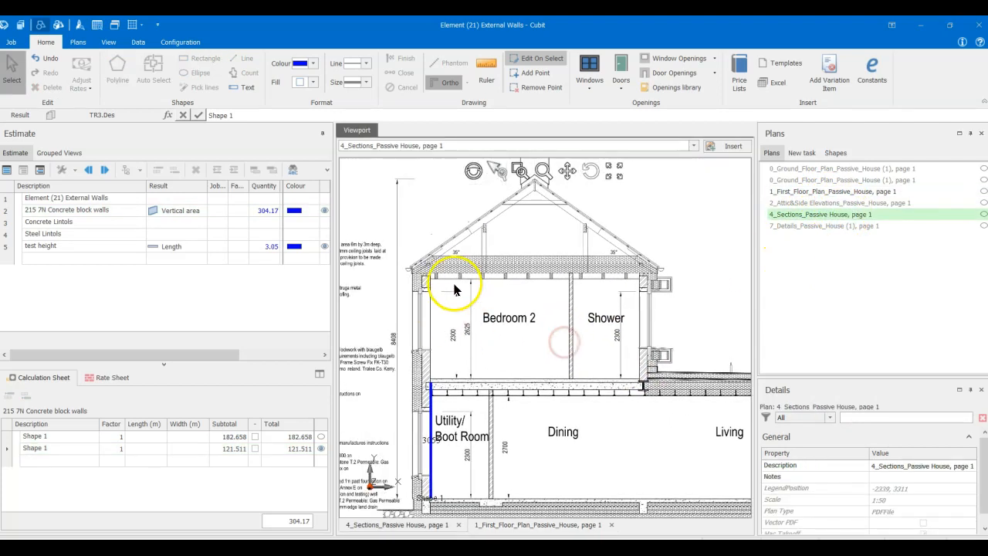
scroll(456, 289, up, 5)
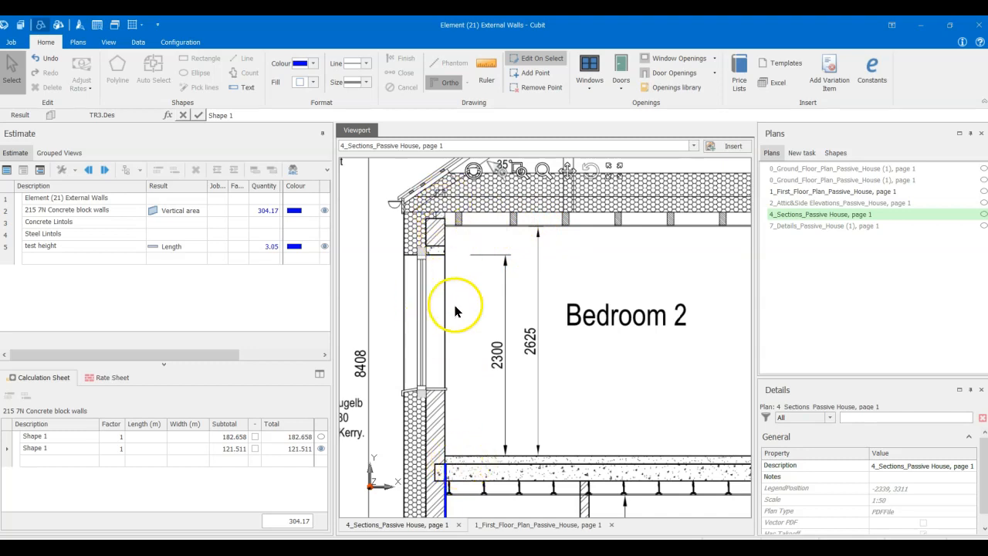
click(71, 258)
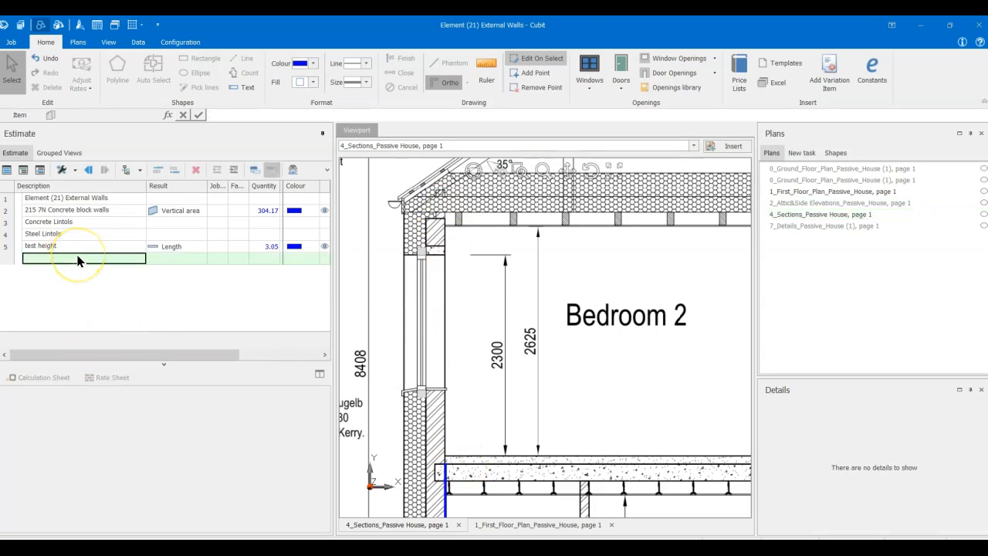
text(test height)
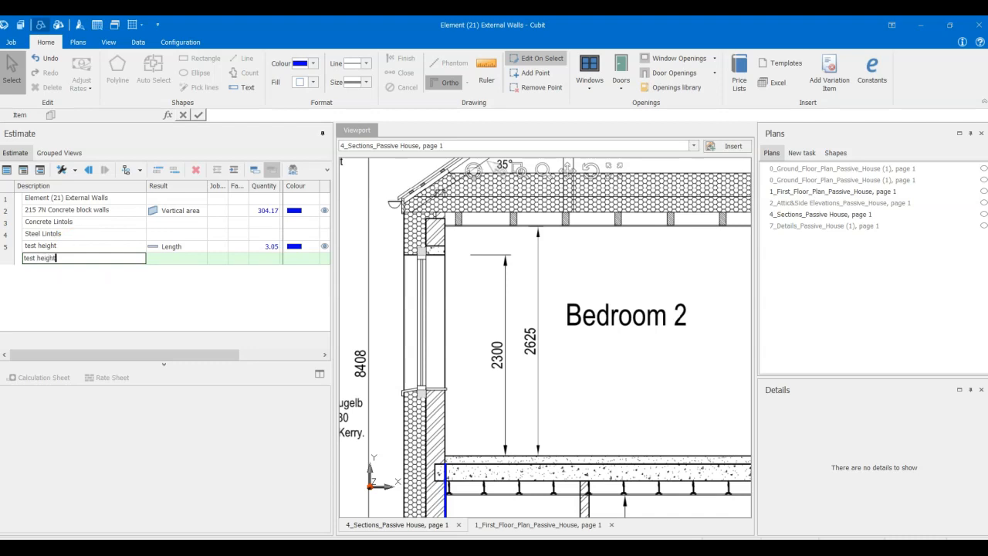
key(Return)
click(159, 258)
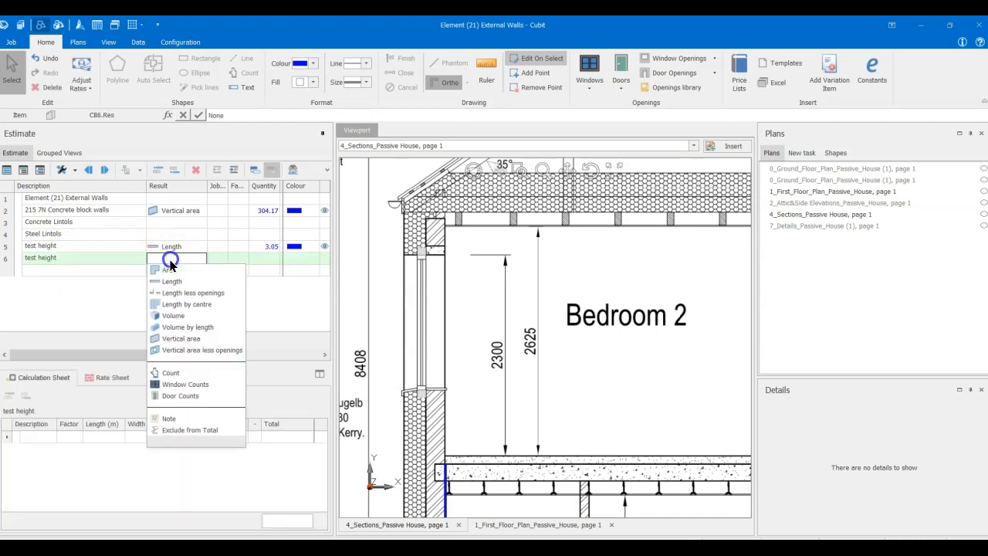
click(177, 283)
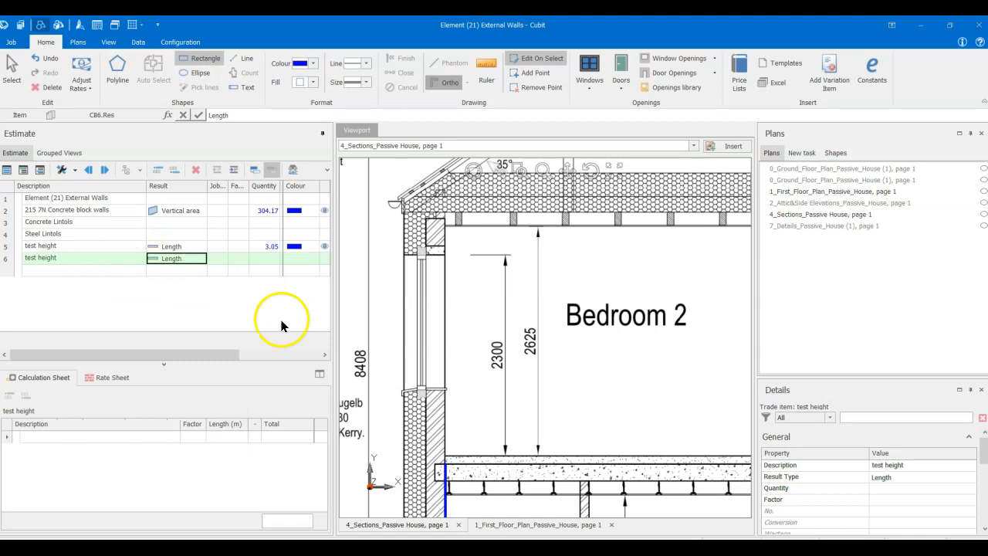
- Measure the first floor wall height with a line beside Bedroom 2, from the top of the concrete slab to the top of the blockwork
click(437, 466)
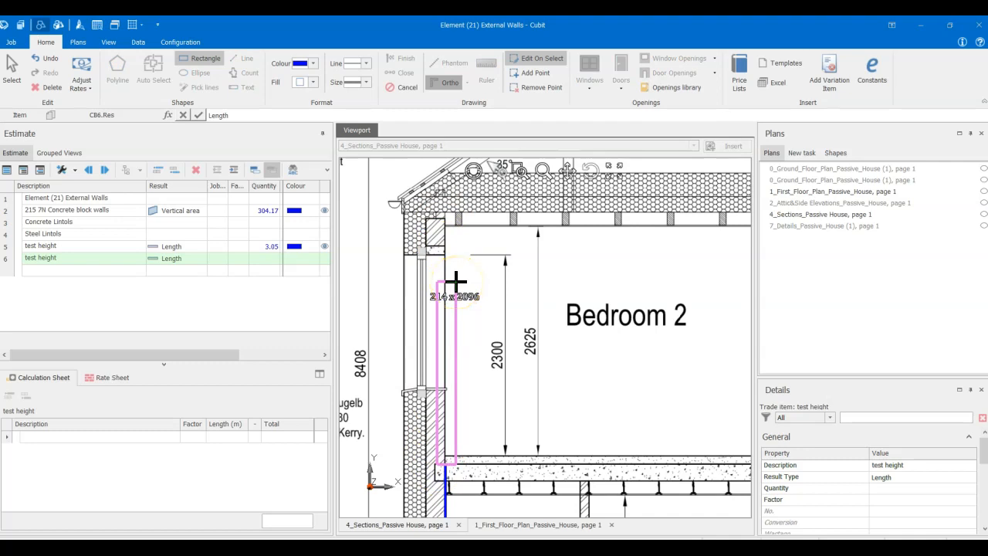
key(Escape)
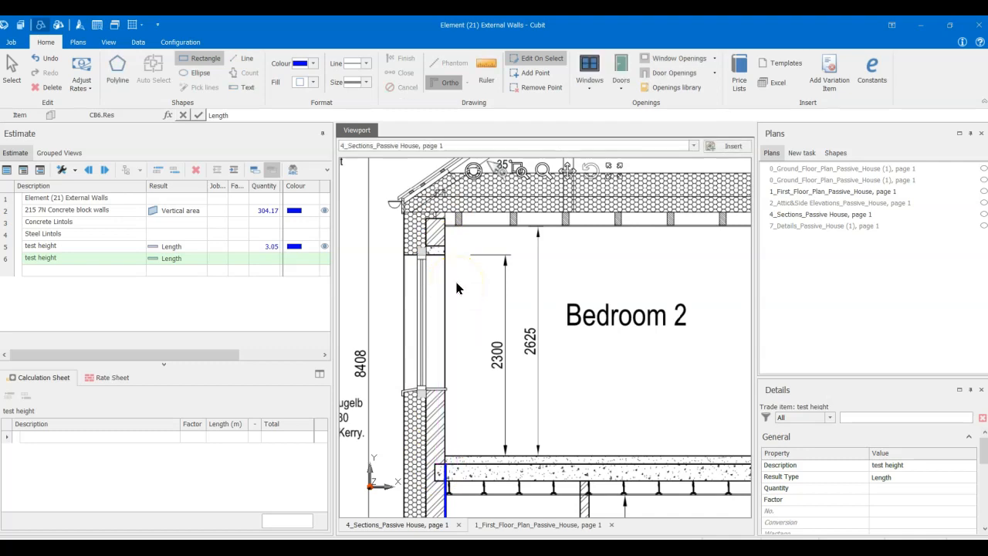
click(240, 60)
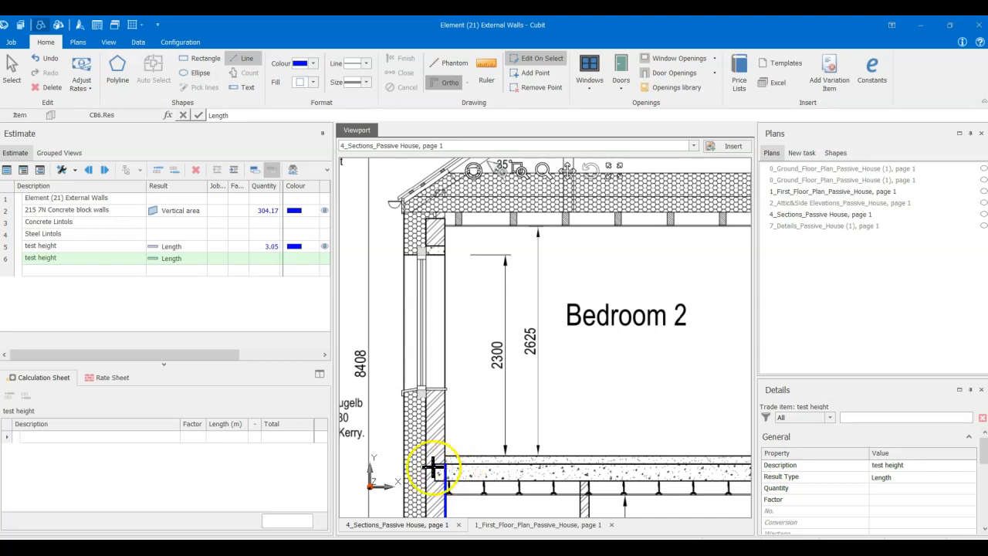
click(436, 462)
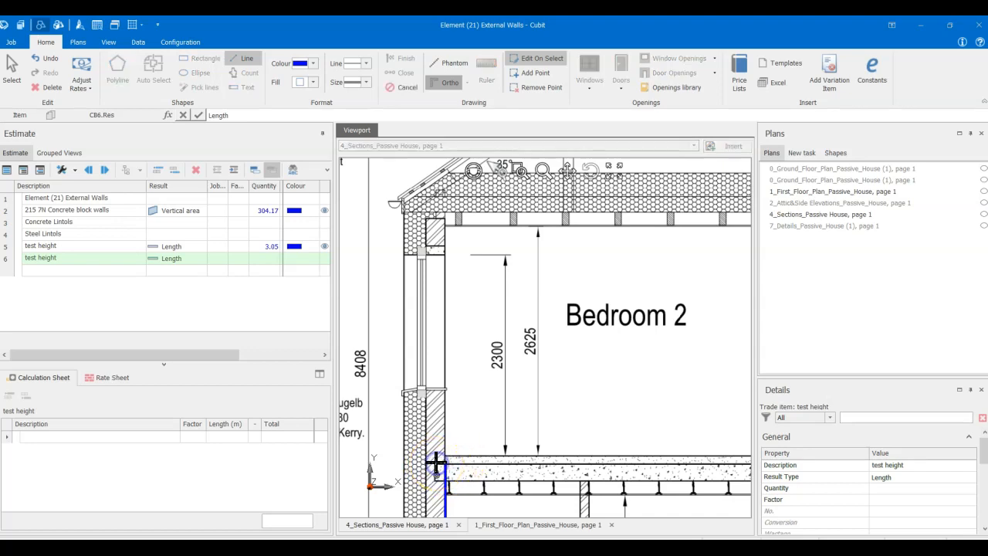
click(437, 219)
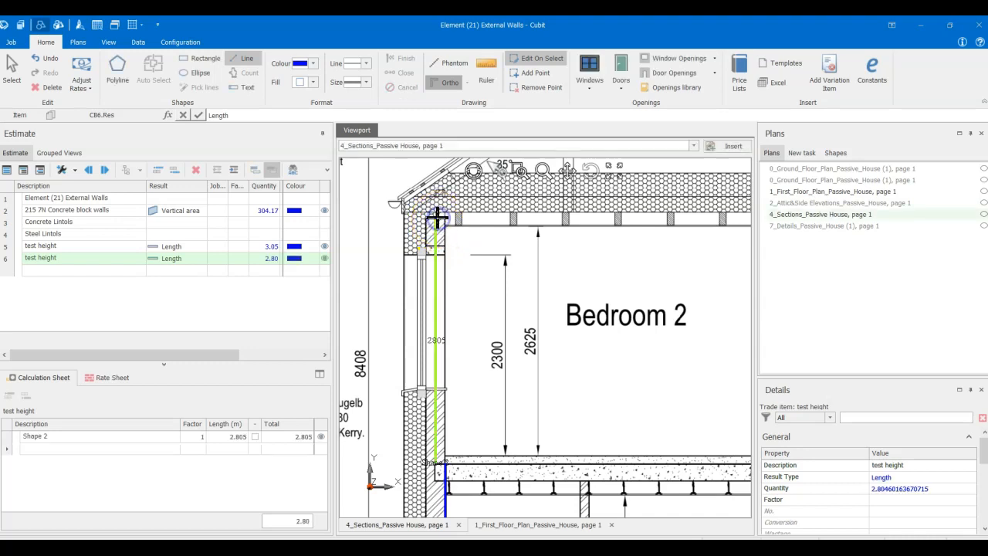
click(108, 437)
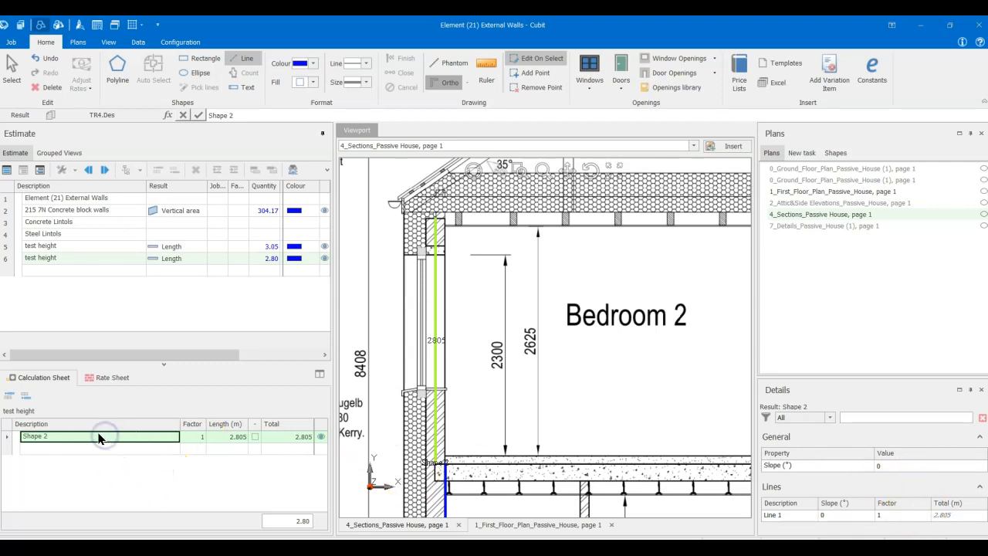
- Set the wall height of the first floor shape in the 215 7N Concrete block walls item to 2805 mm
click(66, 210)
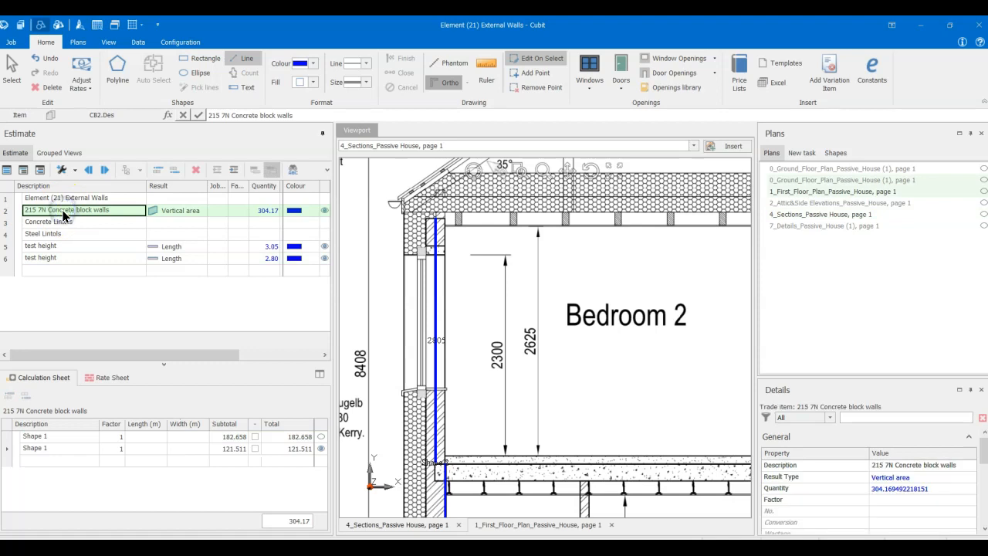
click(45, 450)
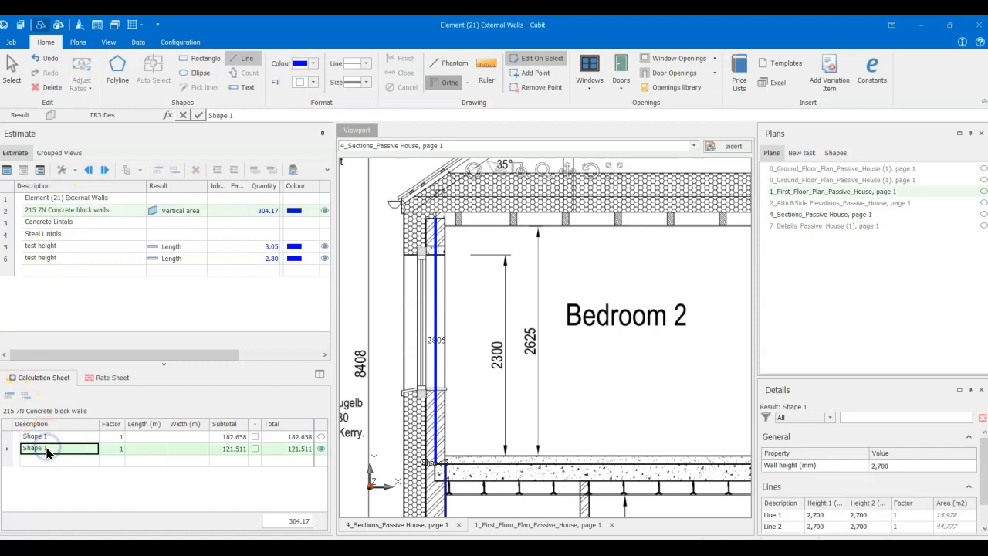
click(894, 465)
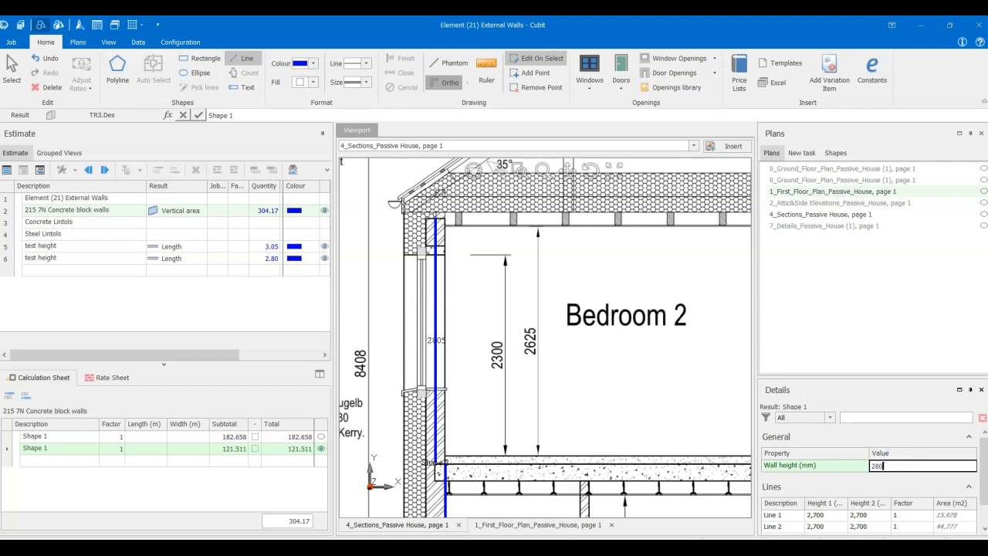
key(Return)
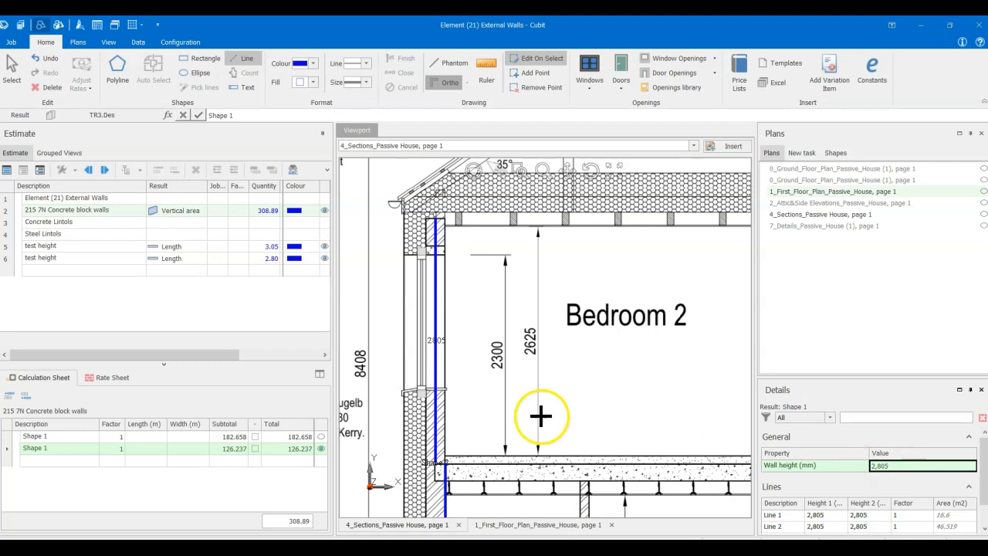
- Examine the roof and the top of the external walls above Bedroom 2 and Shower in Section A-A
scroll(569, 375, down, 3)
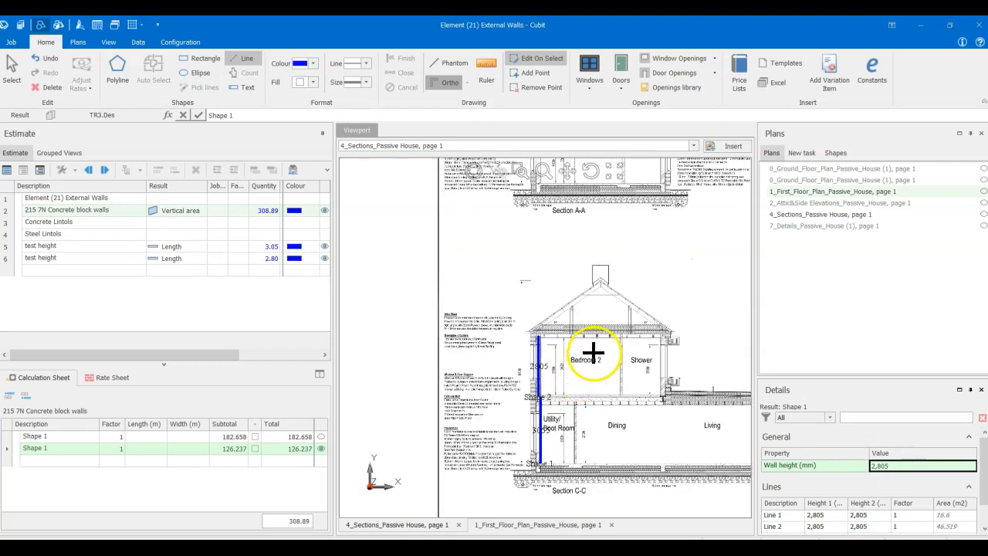
middle_drag(593, 354, 489, 409)
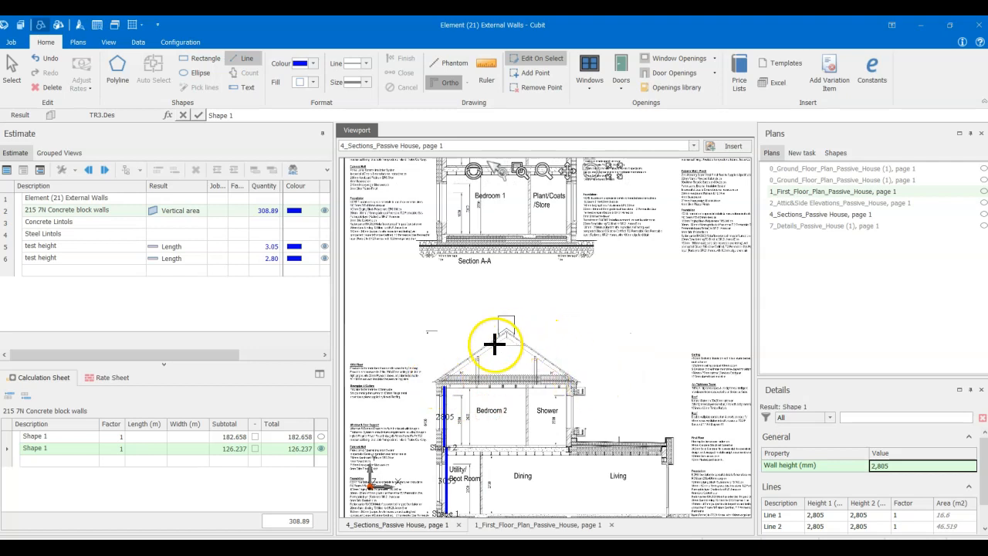
mouse_move(546, 315)
middle_down()
mouse_move(518, 365)
mouse_move(532, 345)
mouse_move(520, 443)
mouse_move(527, 417)
mouse_move(546, 428)
mouse_move(547, 459)
middle_up()
scroll(510, 286, up, 2)
mouse_move(510, 286)
middle_down()
mouse_move(541, 416)
mouse_move(586, 399)
mouse_move(534, 392)
middle_up()
scroll(536, 394, up, 6)
scroll(602, 393, down, 2)
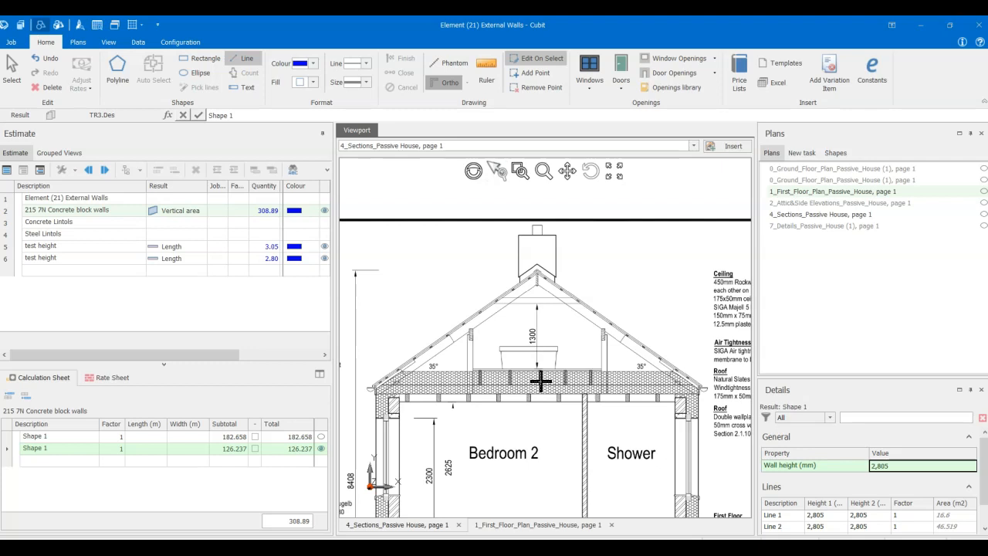
- Draw a line about 5986 mm long along the gable base above Bedroom 2 and Shower for the 215 7N Concrete block walls item
scroll(533, 389, down, 2)
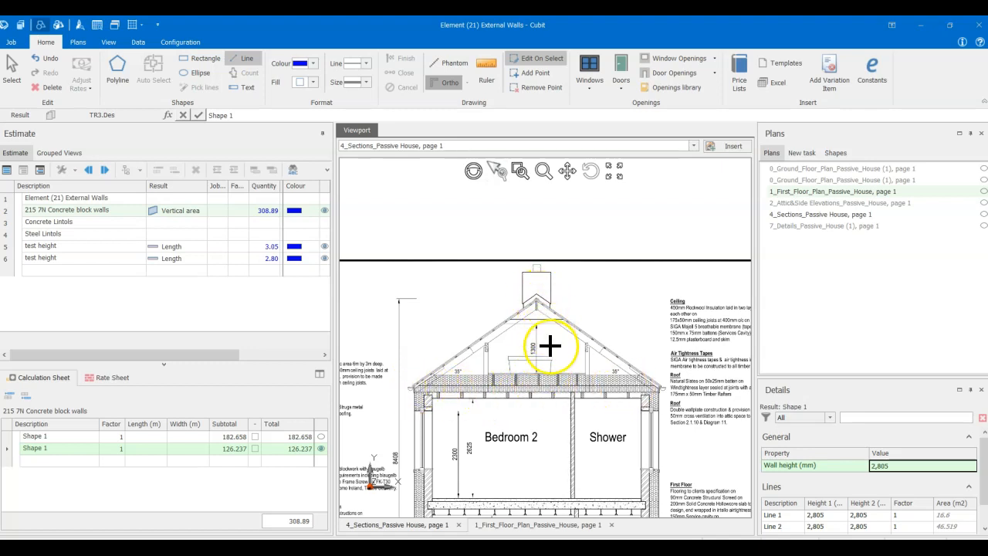
scroll(547, 344, up, 2)
scroll(551, 347, down, 2)
scroll(548, 345, up, 2)
scroll(548, 346, down, 1)
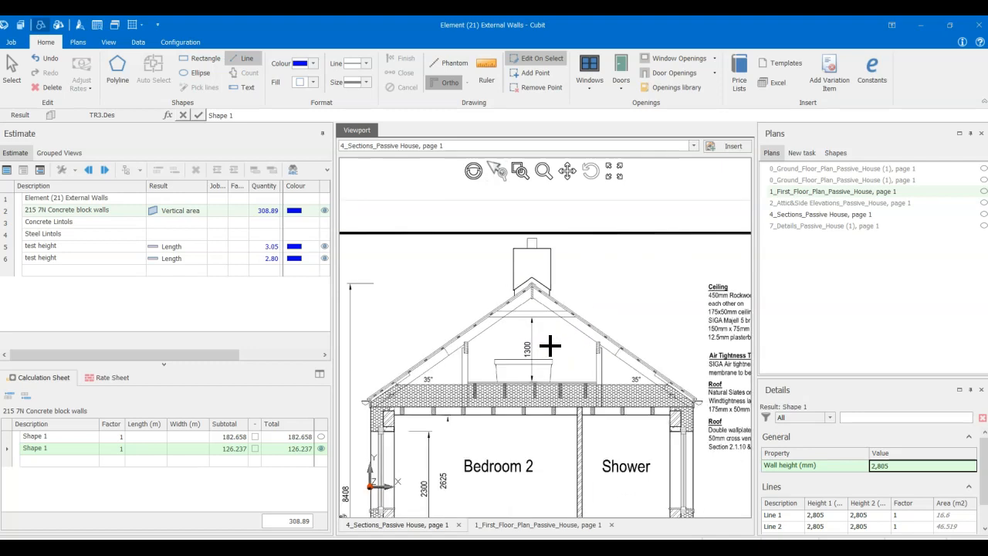
click(70, 212)
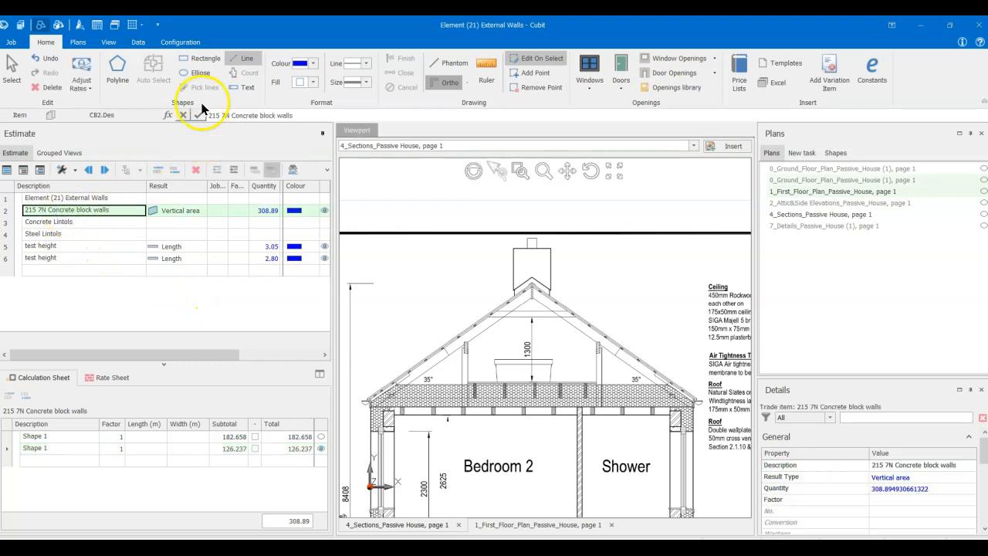
click(238, 58)
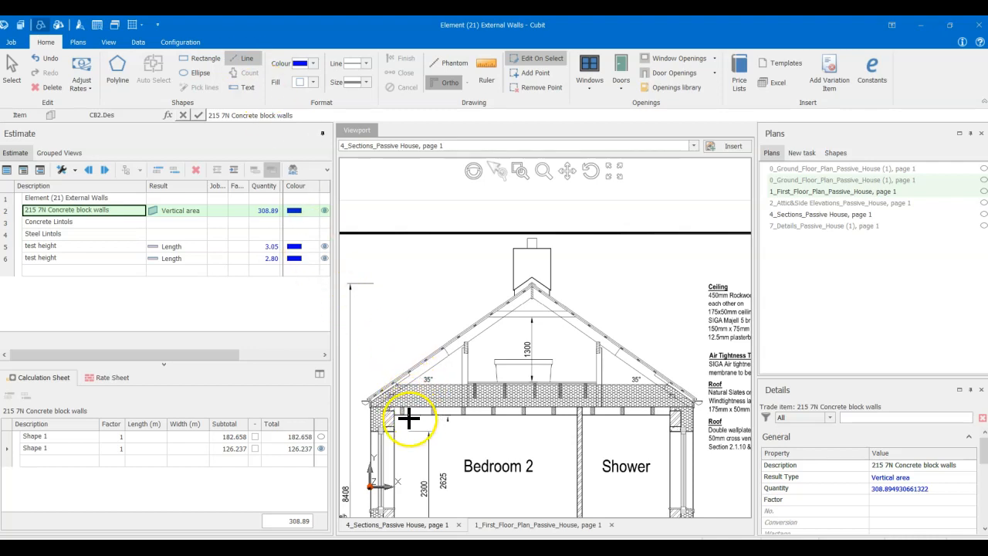
click(382, 405)
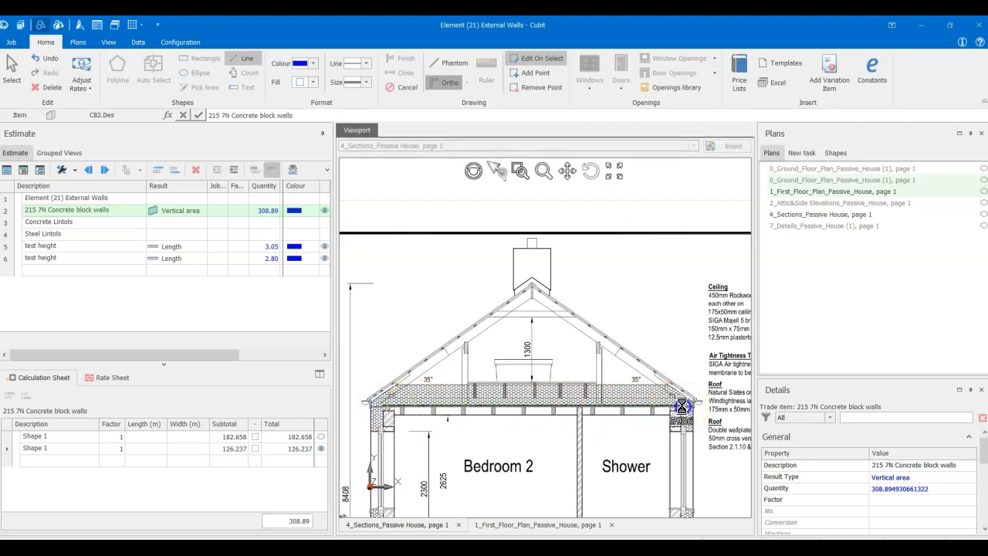
double_click(682, 406)
- Add an item named test height gable to the estimate with the result type Length
click(49, 270)
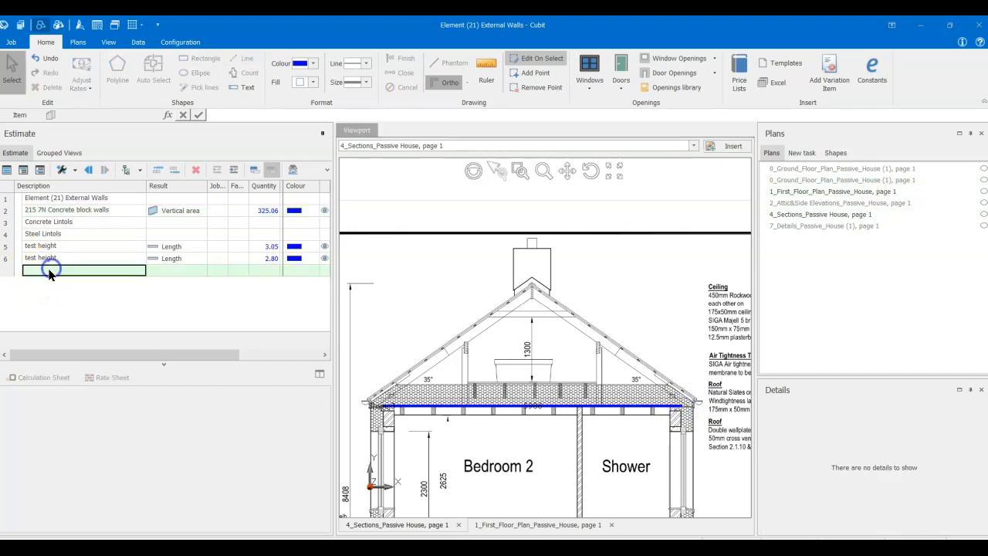
text(test height gable)
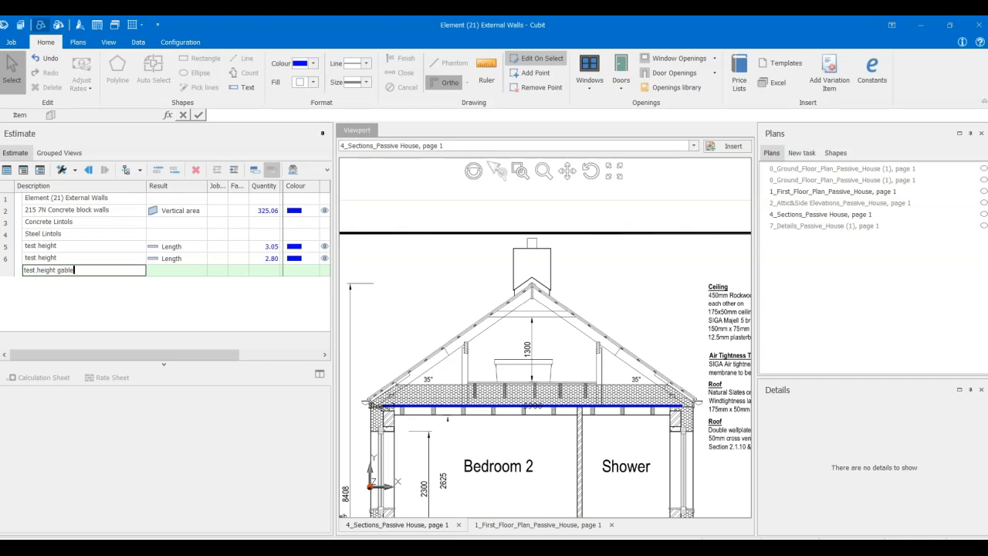
key(Return)
click(52, 270)
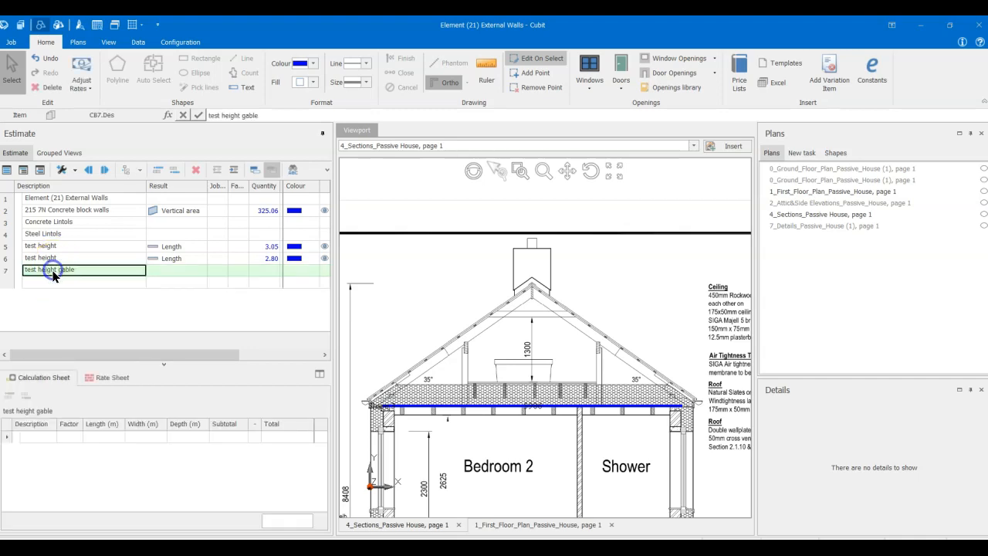
click(178, 270)
click(178, 282)
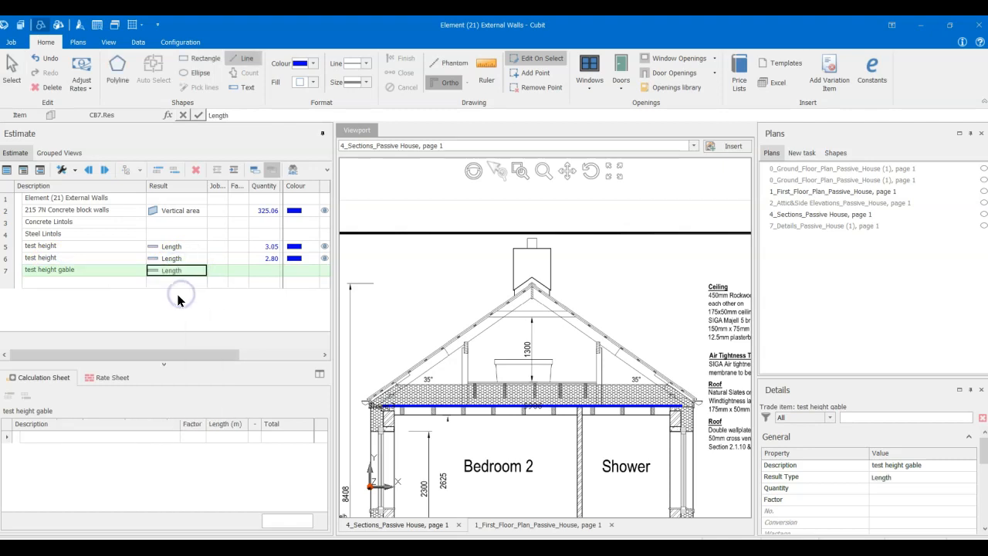
- Measure the gable height with a vertical line about 2397 mm long from the middle of the gable base up to the roof ridge
click(531, 405)
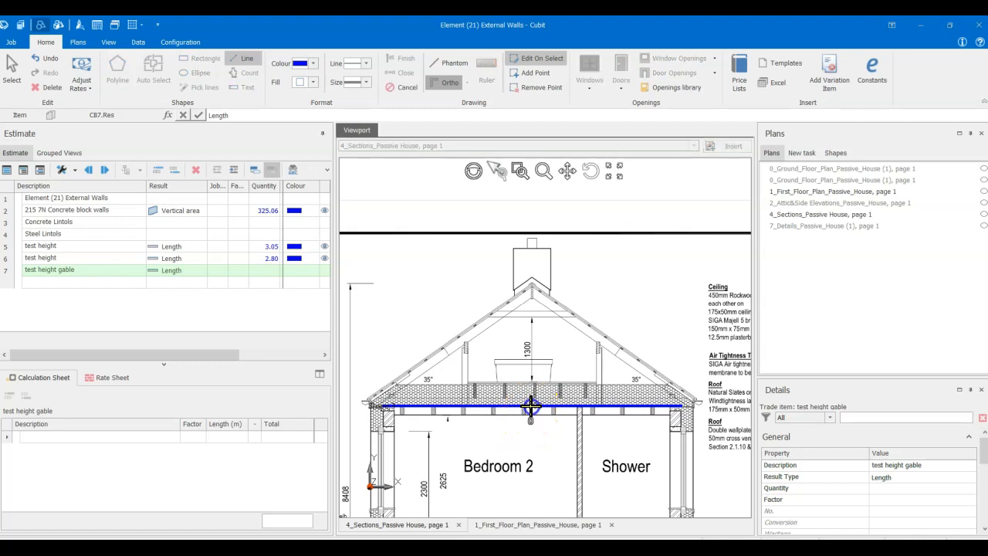
double_click(531, 286)
click(154, 438)
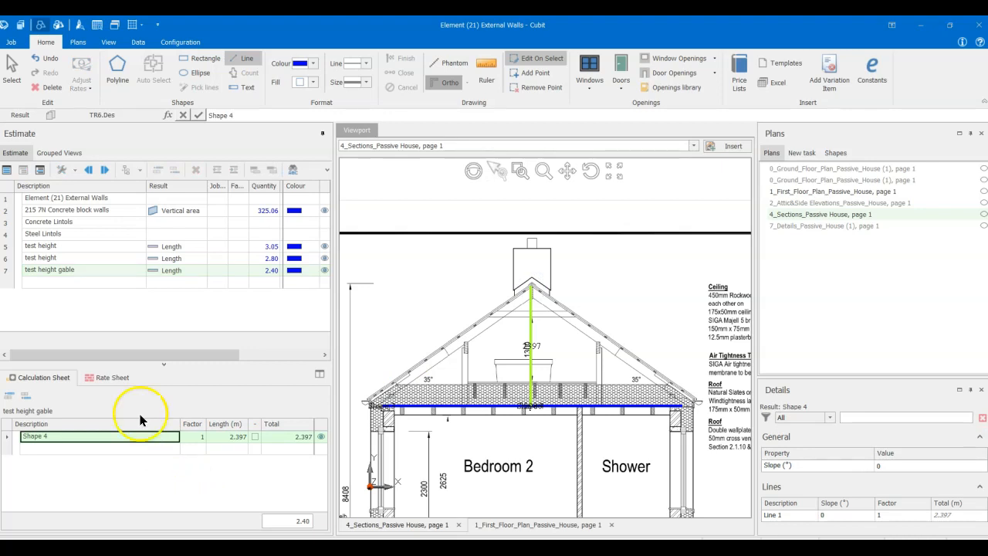
- Set the wall height of the gable shape in the 215 7N Concrete block walls item to 2400 mm
click(55, 210)
click(60, 462)
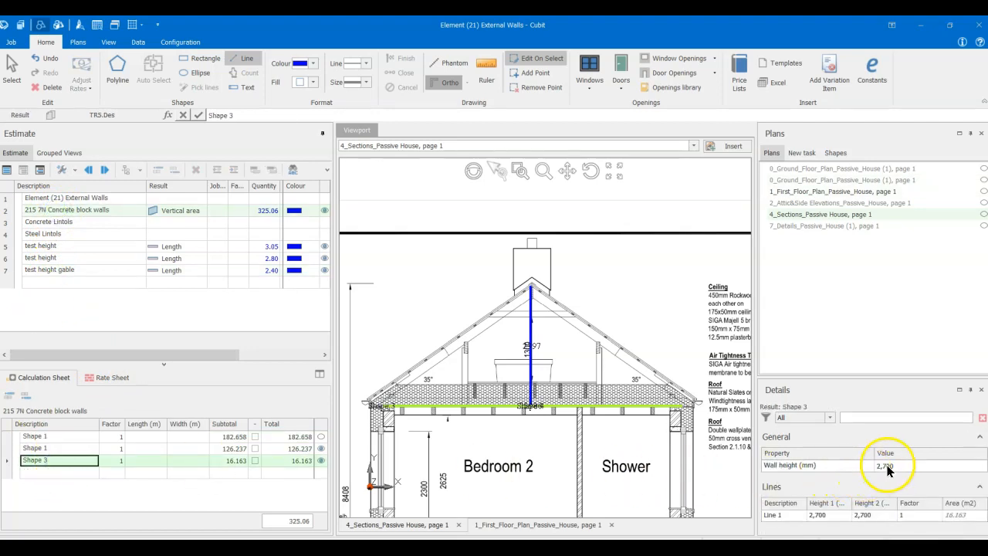
click(886, 466)
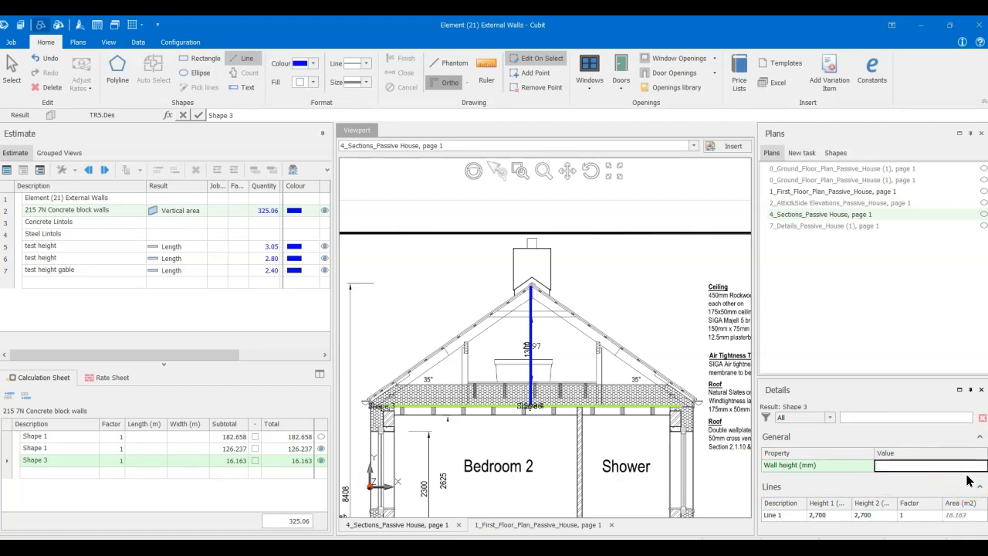
key(Return)
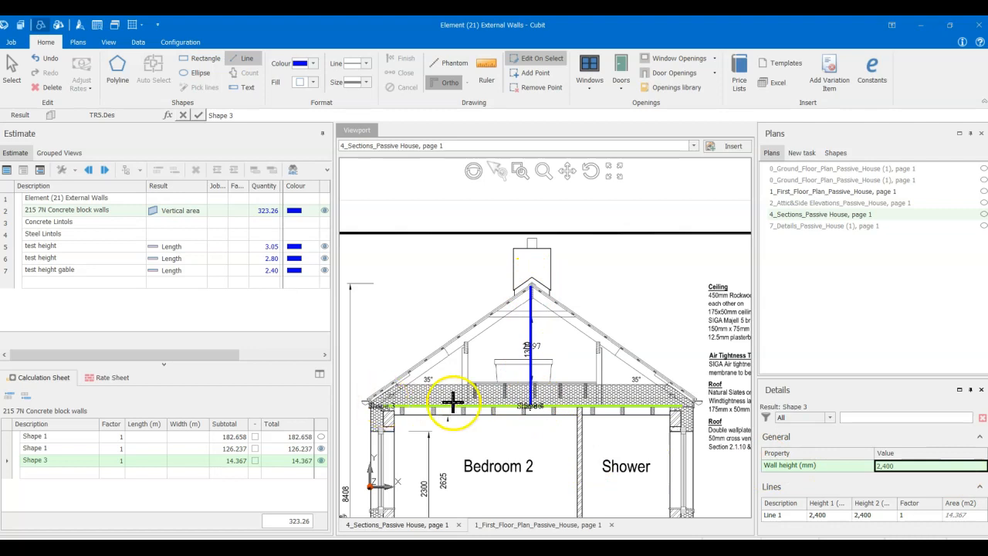
- Examine the gable lines above Bedroom 2 and the whole sections sheet with the 215 7N Concrete block walls shapes
scroll(509, 376, up, 3)
scroll(511, 374, down, 4)
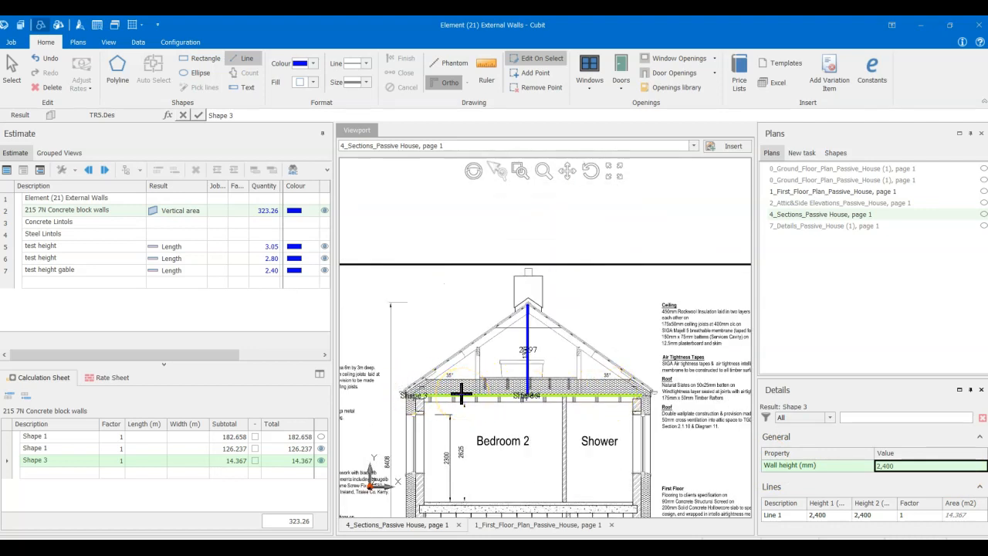
scroll(461, 394, up, 2)
scroll(564, 399, up, 5)
scroll(564, 399, down, 7)
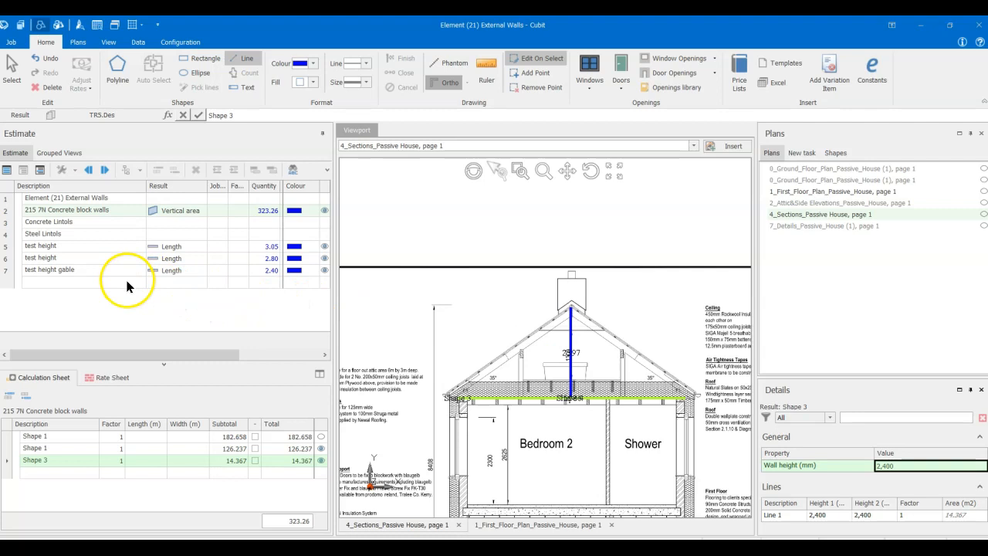
click(85, 218)
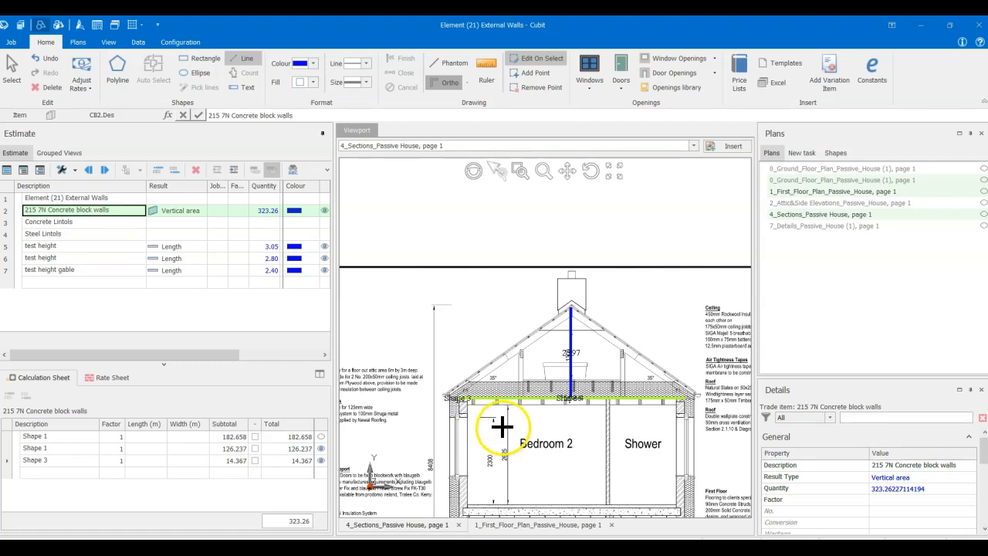
scroll(503, 433, down, 5)
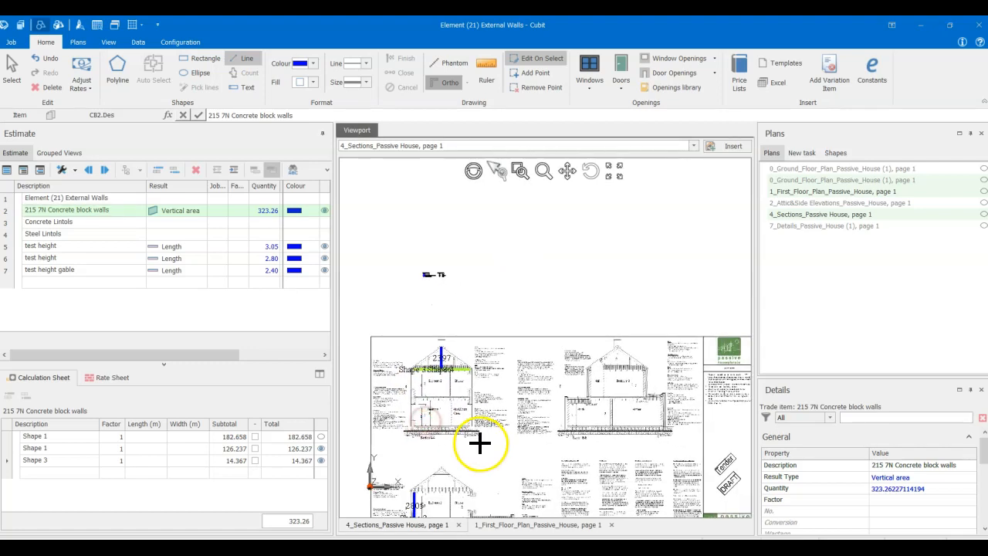
drag(540, 438, 539, 331)
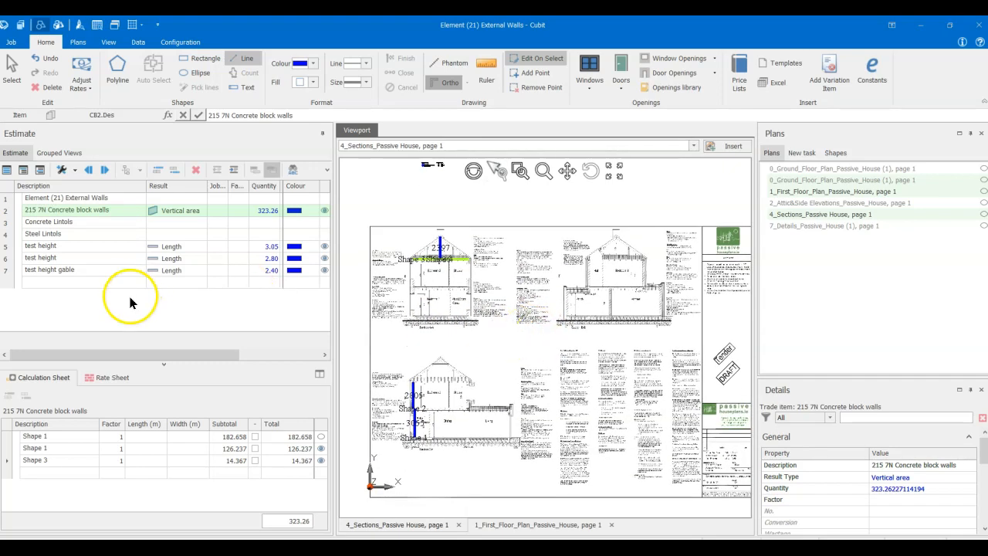
- Open the 0_Ground_Floor_Plan_Passive_House (1) plan at the Northwestern Elevation - Front and select the 215 7N Concrete block walls item
click(105, 224)
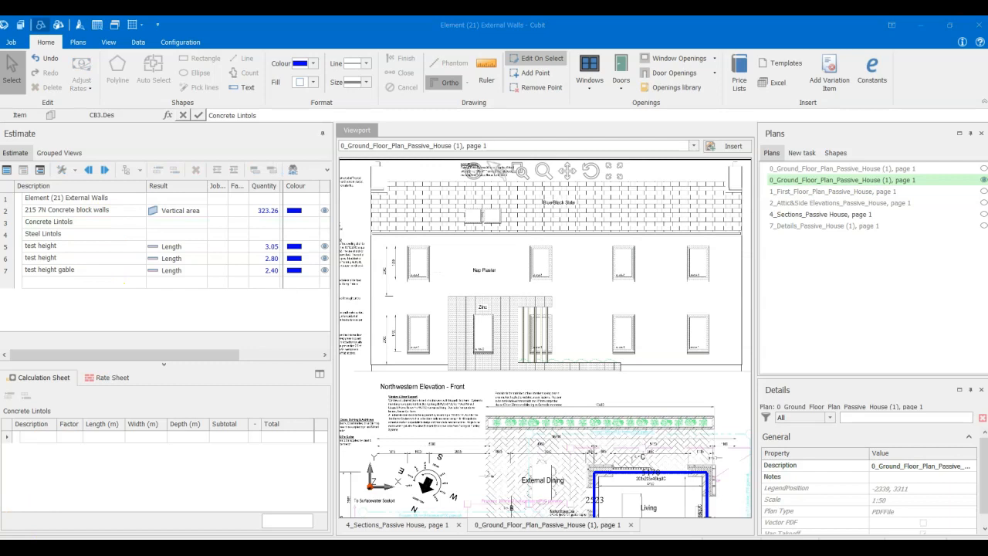
click(450, 434)
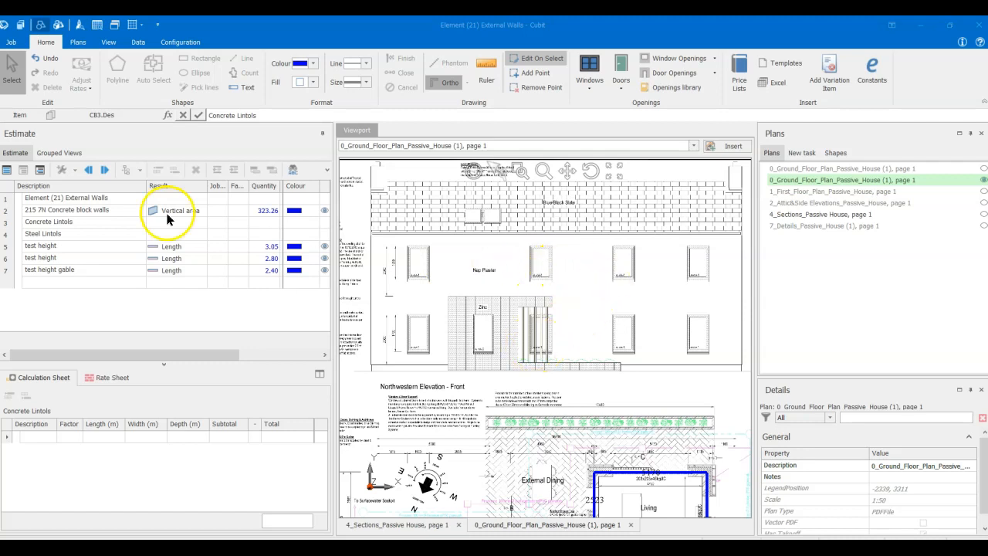
click(122, 211)
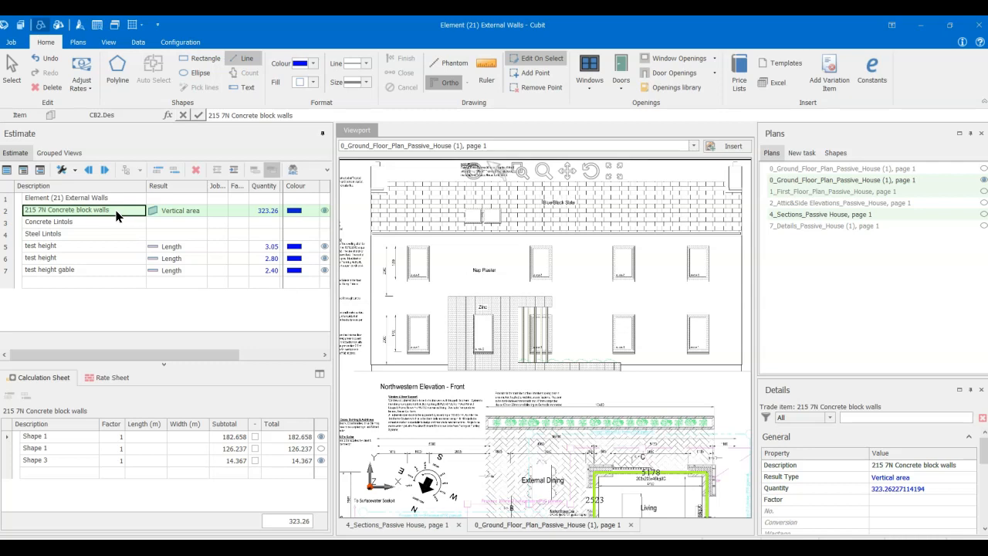
- Add an item named DDt area windows to the estimate with the result type Area
click(118, 283)
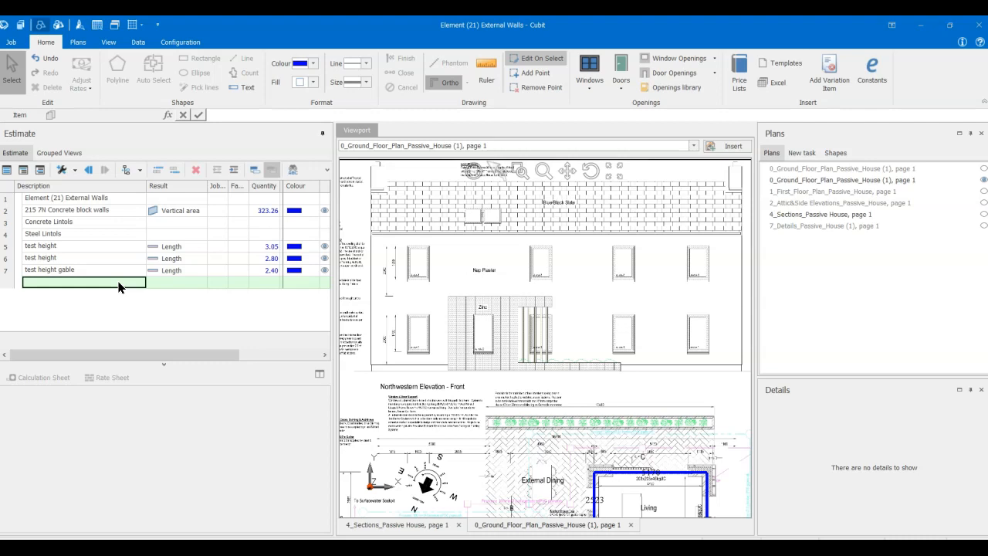
text(D)
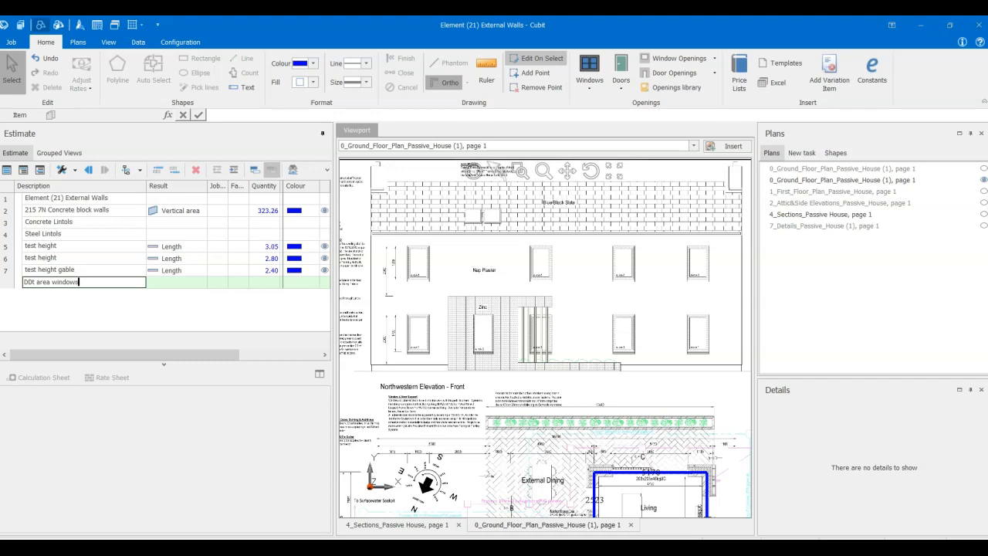
text(Dt area windows)
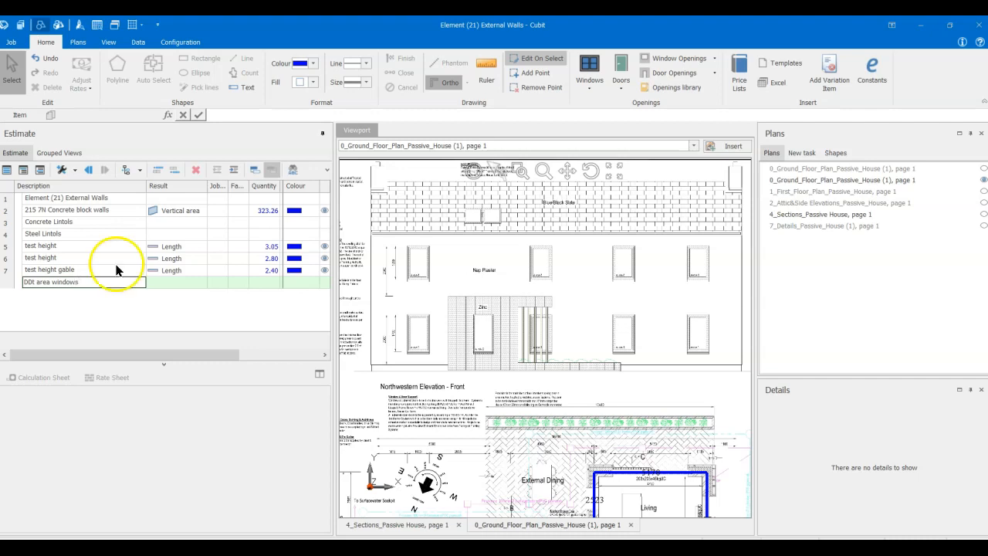
click(161, 281)
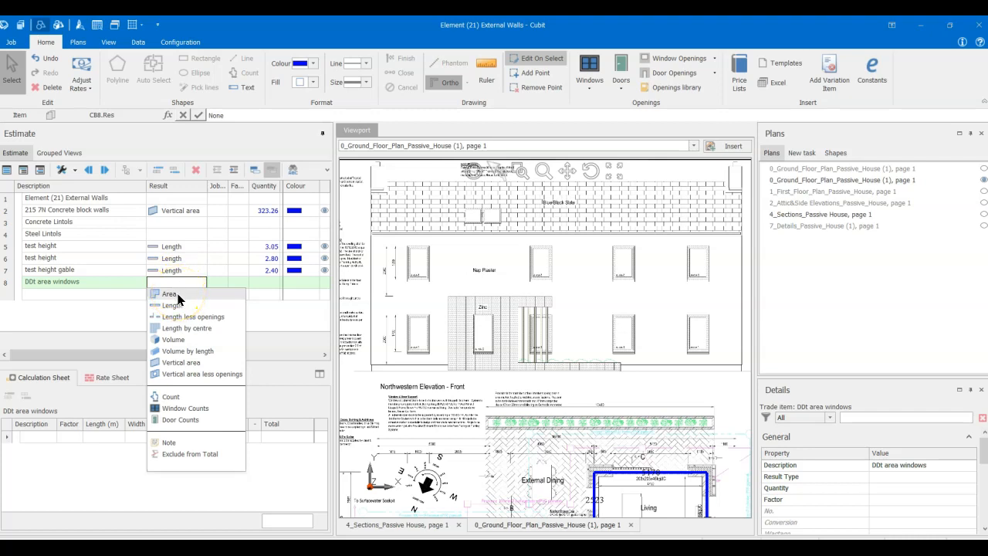
click(178, 294)
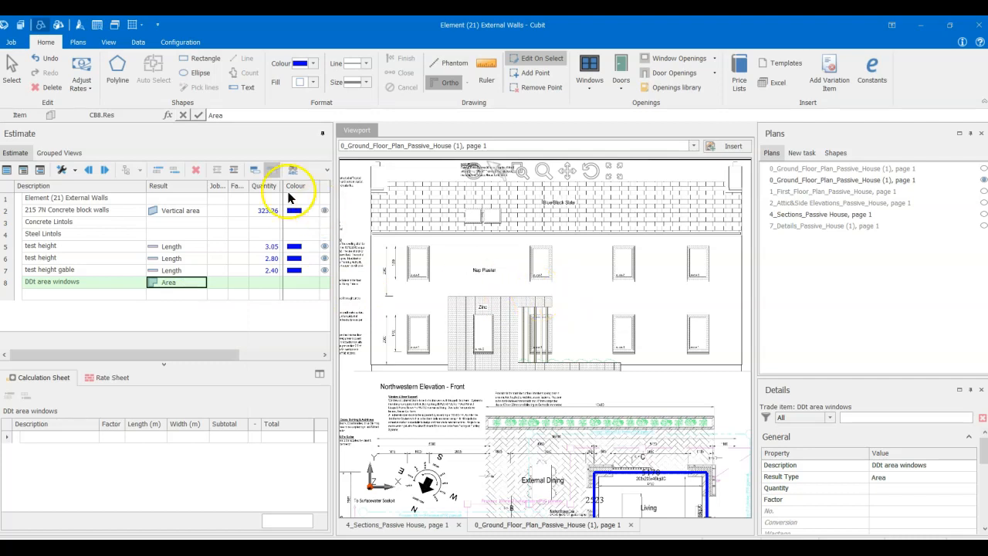
- Outline the leftmost upper window of the Northwestern Elevation with a rectangle about 1026 x 1646 mm and set its factor to 4
click(187, 61)
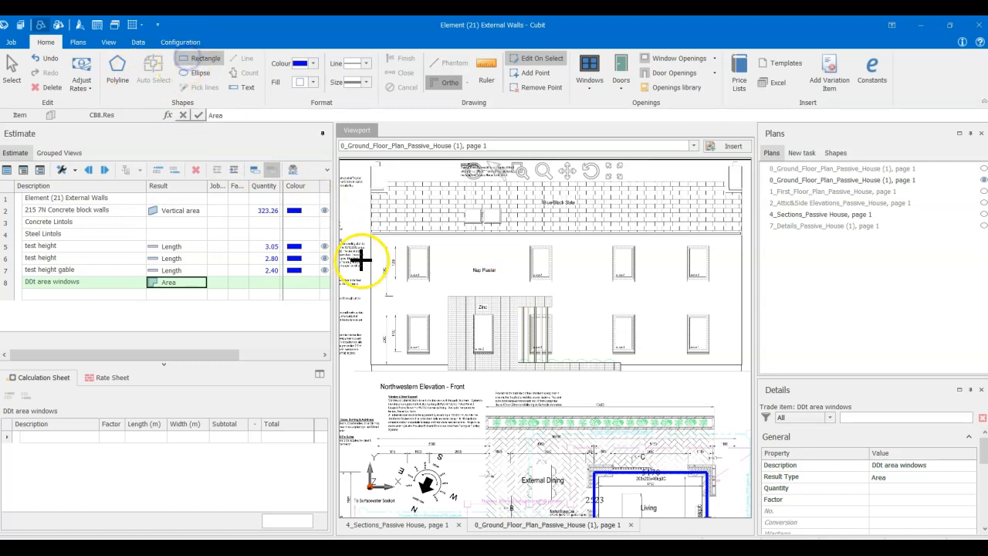
click(407, 245)
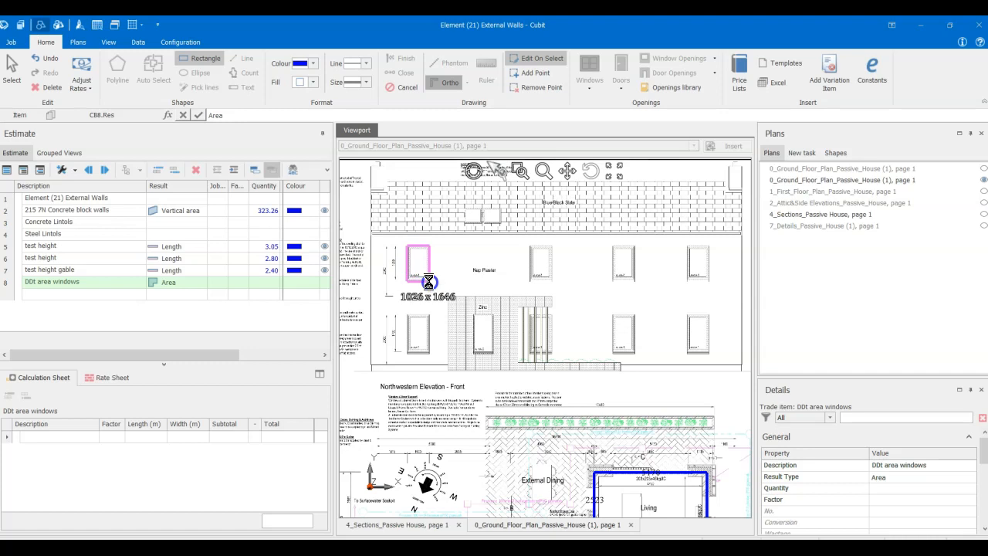
click(429, 282)
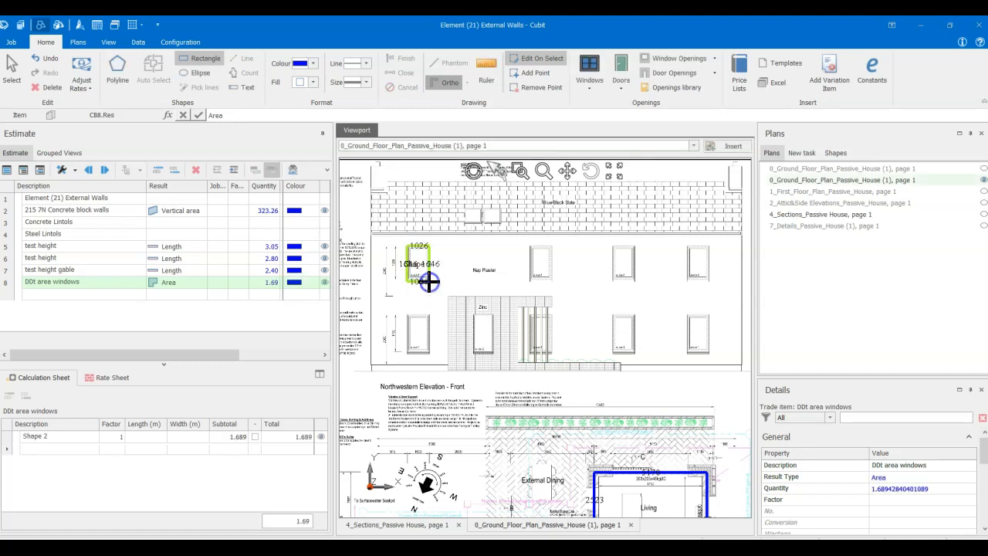
click(56, 438)
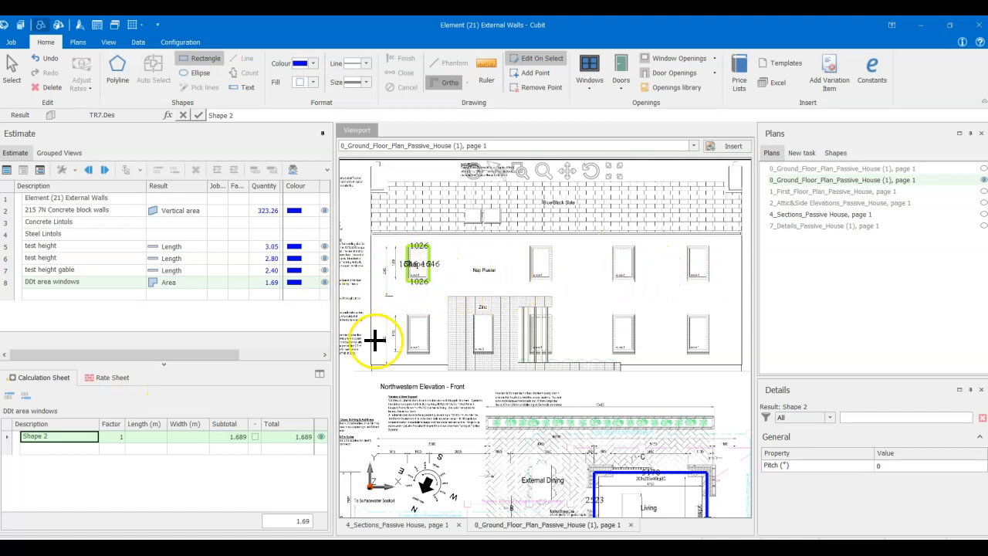
click(114, 437)
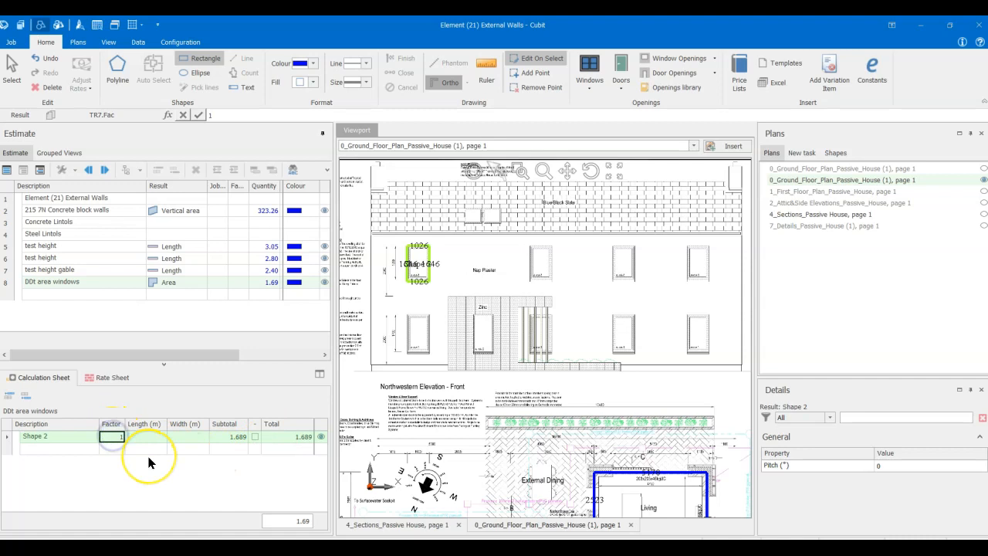
key(Return)
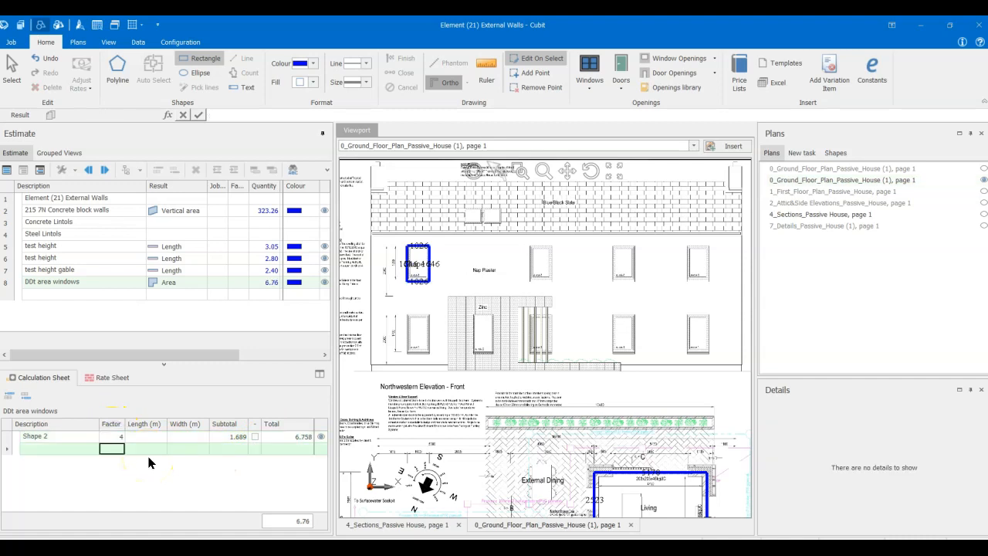
- Outline the leftmost ground floor window of the Northwestern Elevation with a rectangle about 1002 x 1814 mm
click(82, 452)
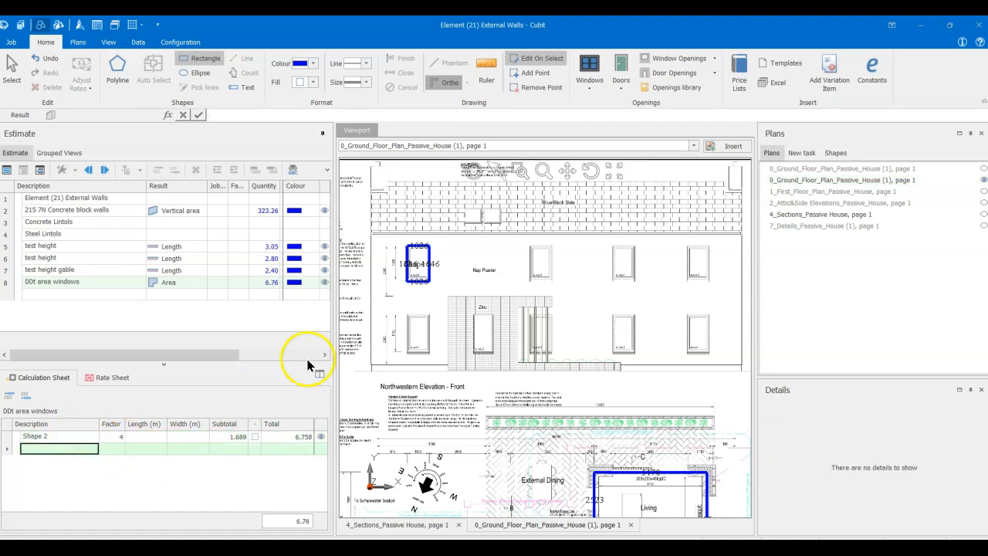
click(407, 315)
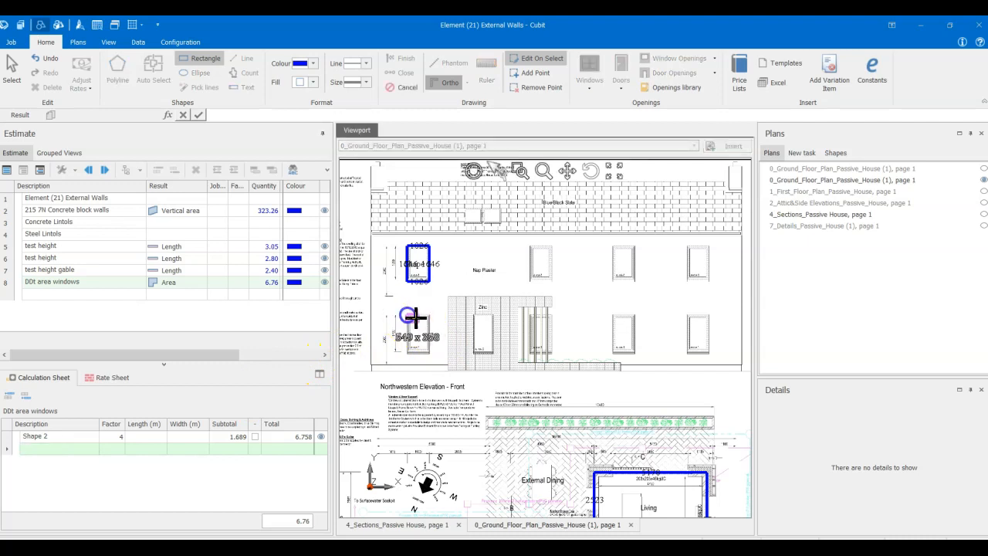
click(427, 354)
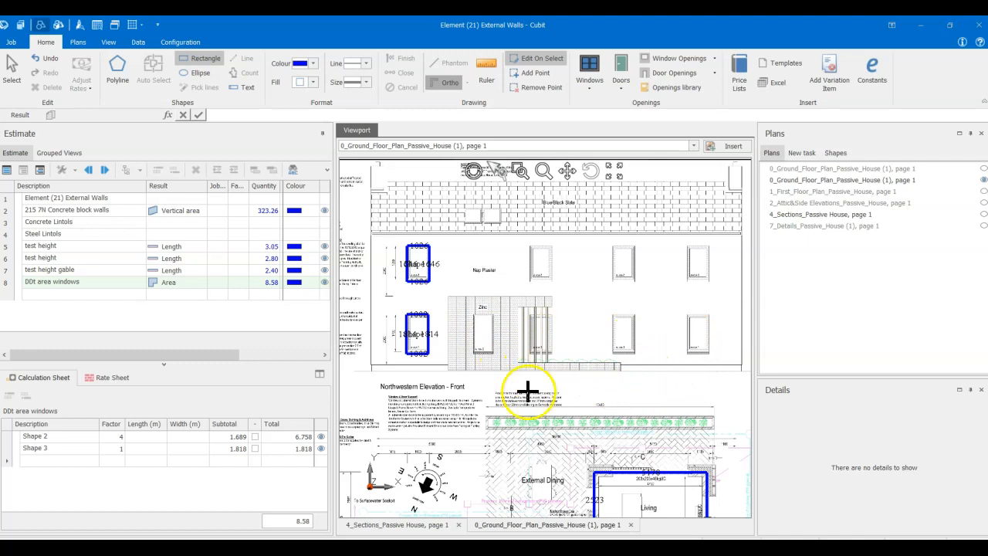
- Set the factor of the ground floor window shape to 5 in the DDt area windows calculation
click(119, 449)
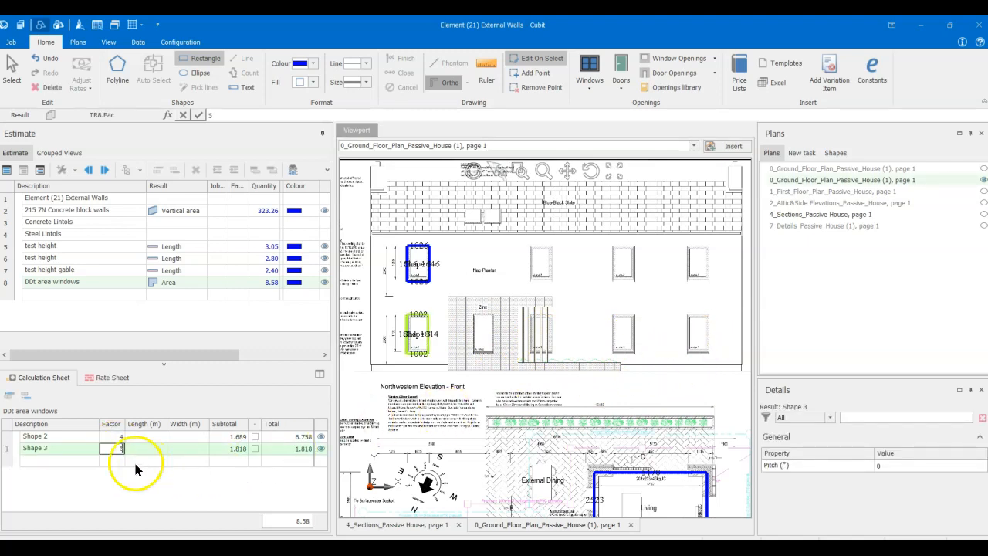
click(72, 460)
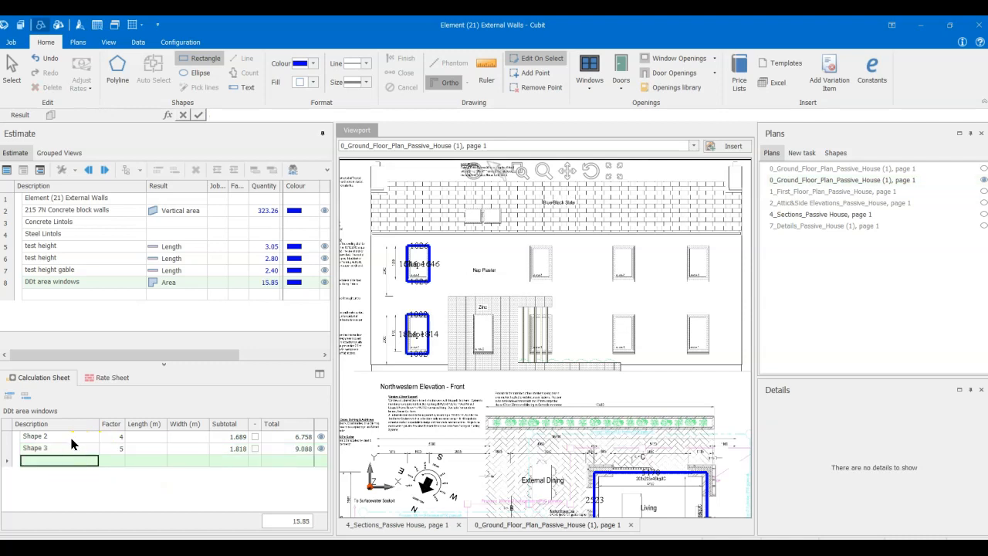
click(69, 437)
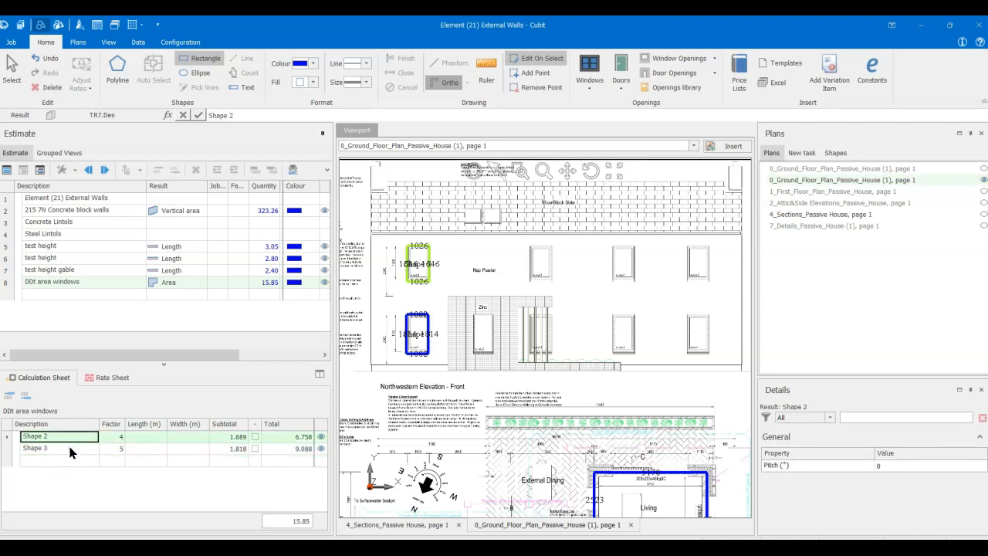
- Open the 1_First_Floor_Plan_Passive_House plan at the Southeastern Elevation - Rear
scroll(452, 388, down, 2)
middle_drag(457, 401, 460, 313)
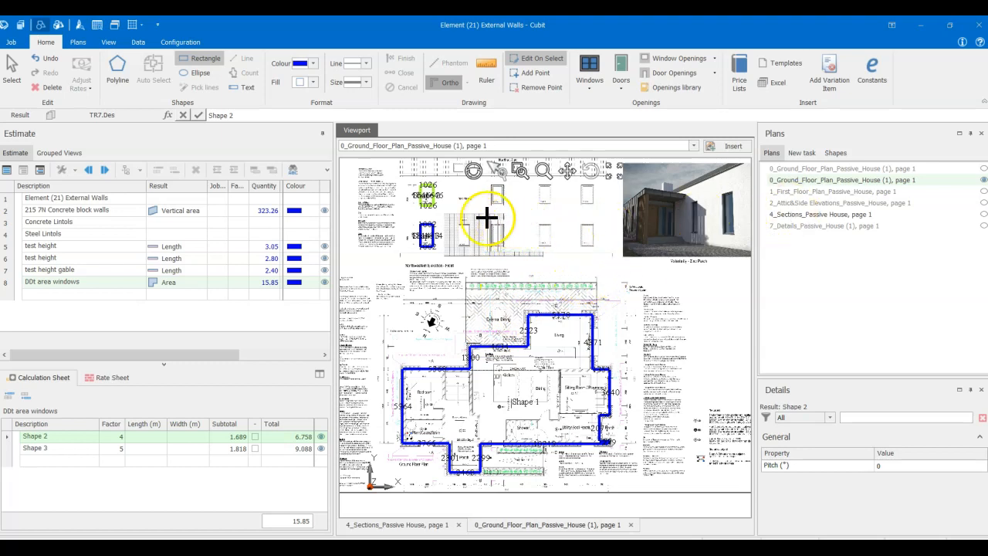
double_click(815, 192)
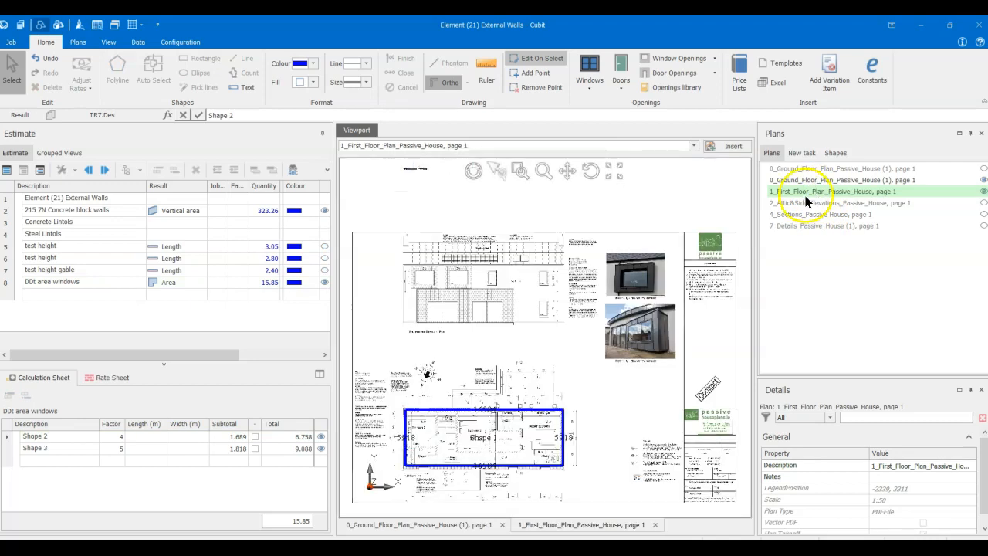
scroll(432, 295, up, 3)
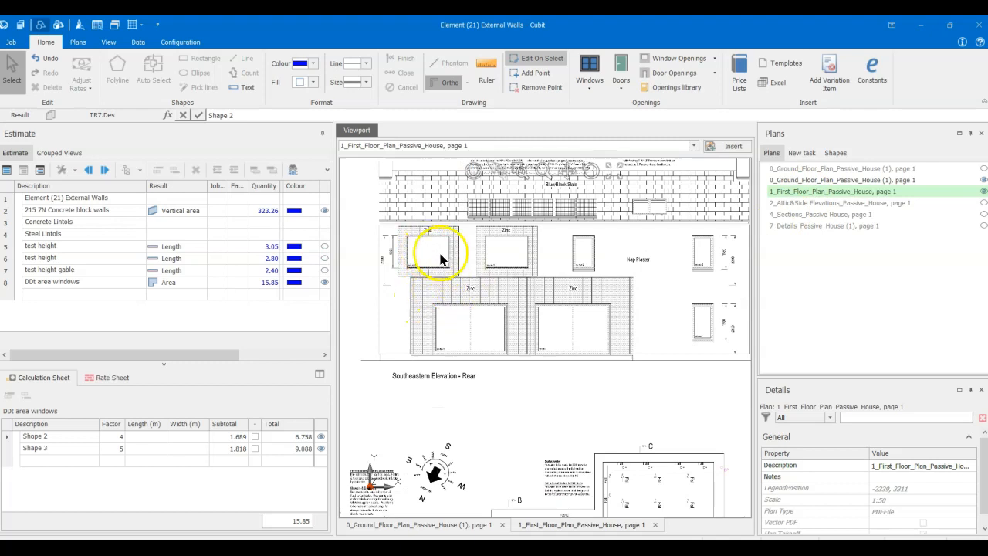
middle_drag(573, 271, 474, 302)
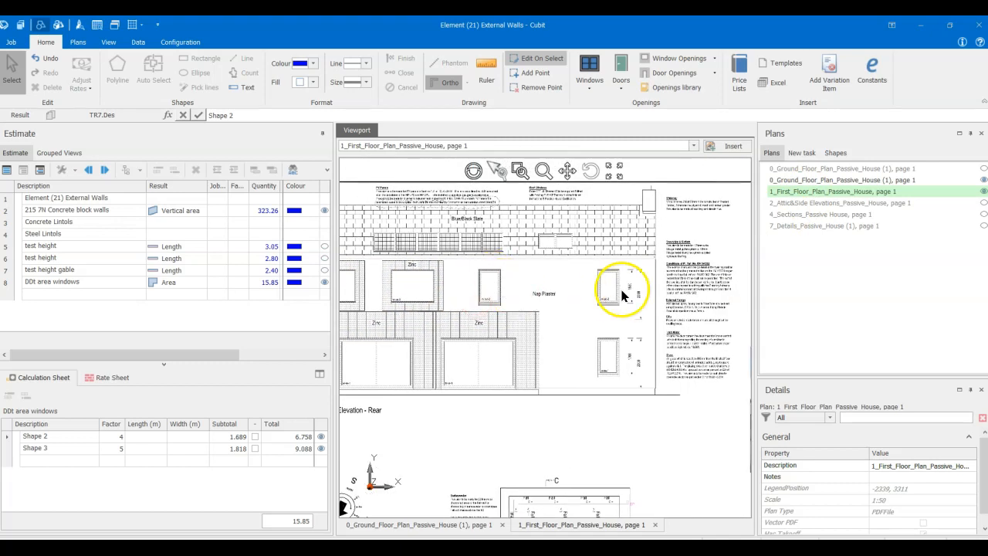
- Set the factors of the upper window shape and the ground floor window shape to 6 each
click(65, 437)
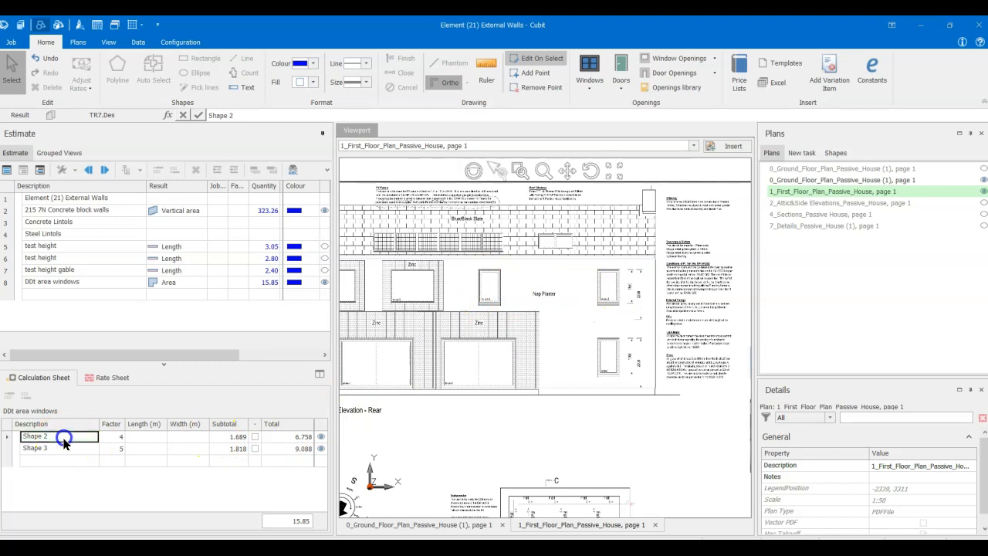
click(117, 437)
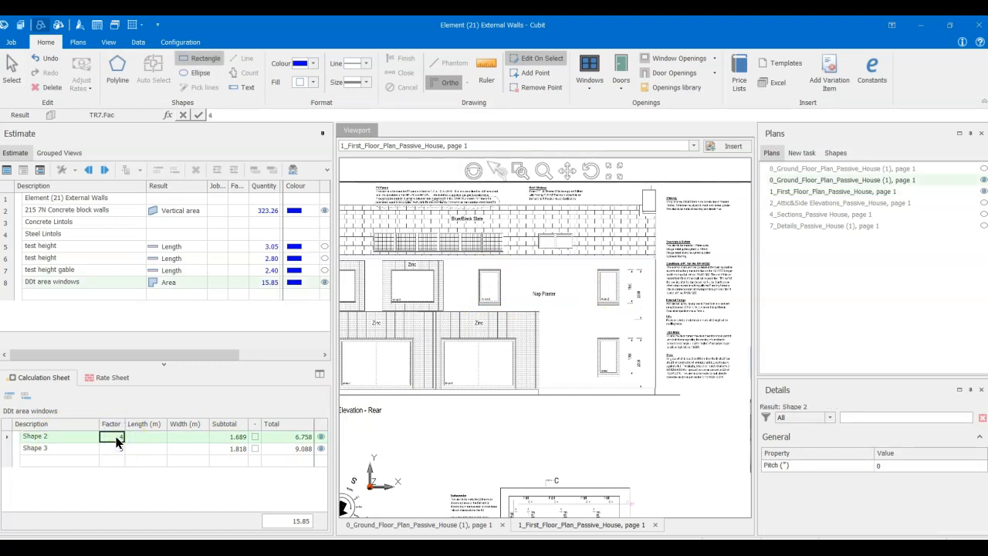
text(6)
key(Return)
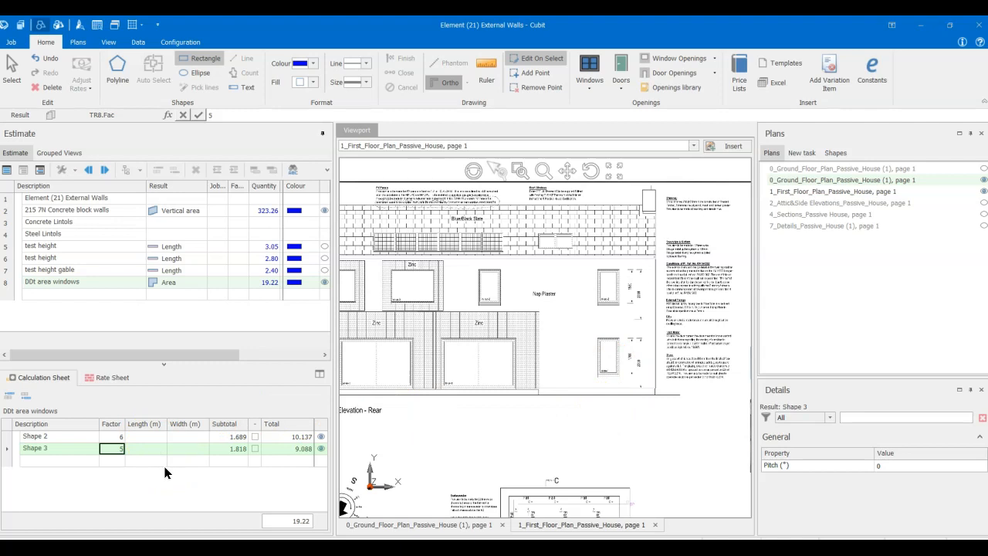
key(Return)
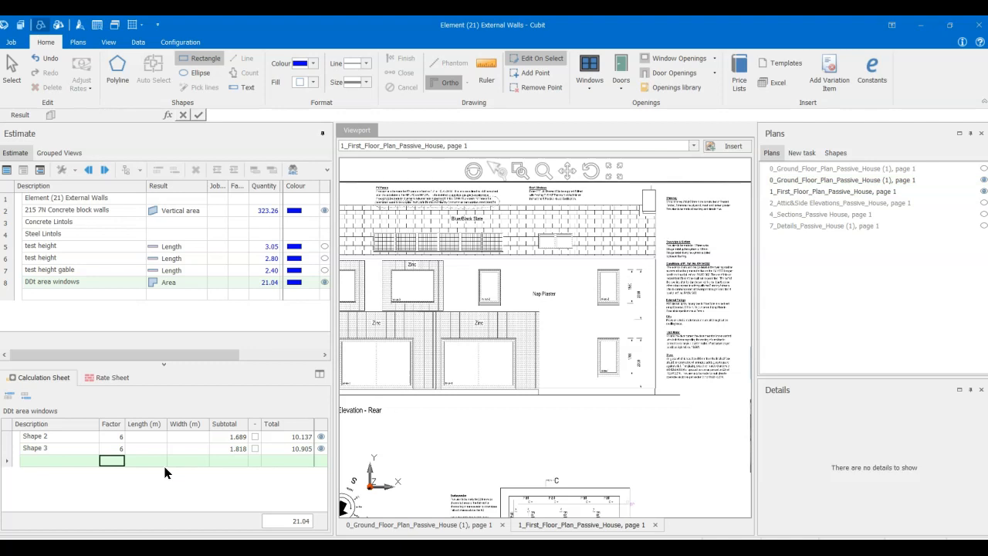
click(62, 448)
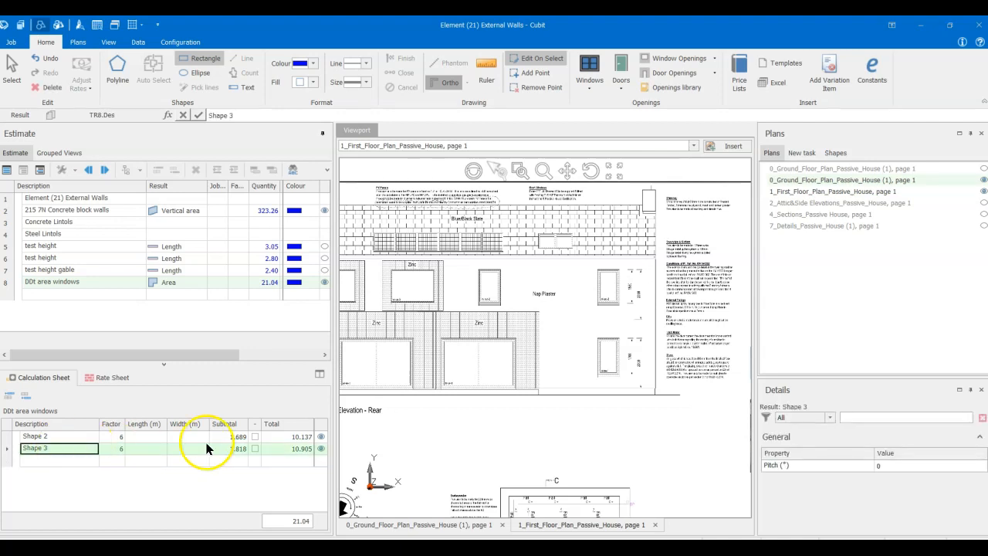
- Outline the leftmost upper window of the Southeastern Elevation with a rectangle about 1952 x 1519 mm and set its factor to 2
scroll(562, 423, down, 1)
scroll(563, 424, down, 1)
mouse_move(559, 419)
middle_down()
mouse_move(545, 378)
mouse_move(518, 374)
mouse_move(529, 348)
mouse_move(530, 360)
middle_up()
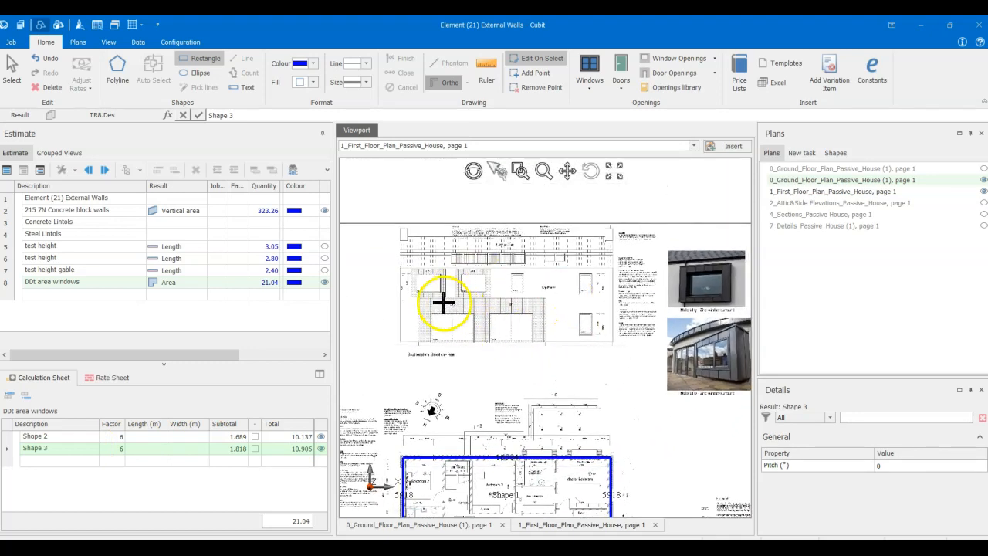
scroll(442, 307, up, 1)
scroll(433, 328, up, 3)
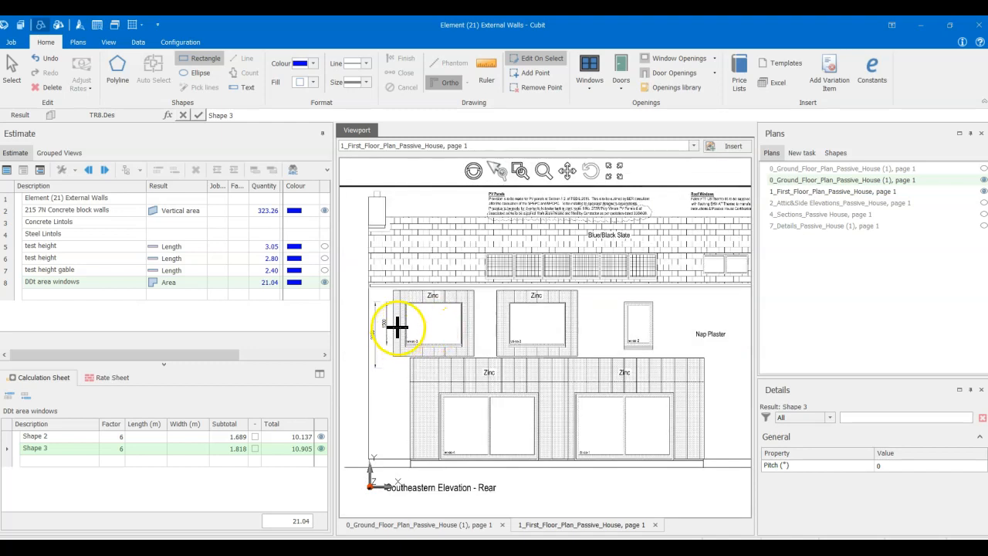
click(403, 304)
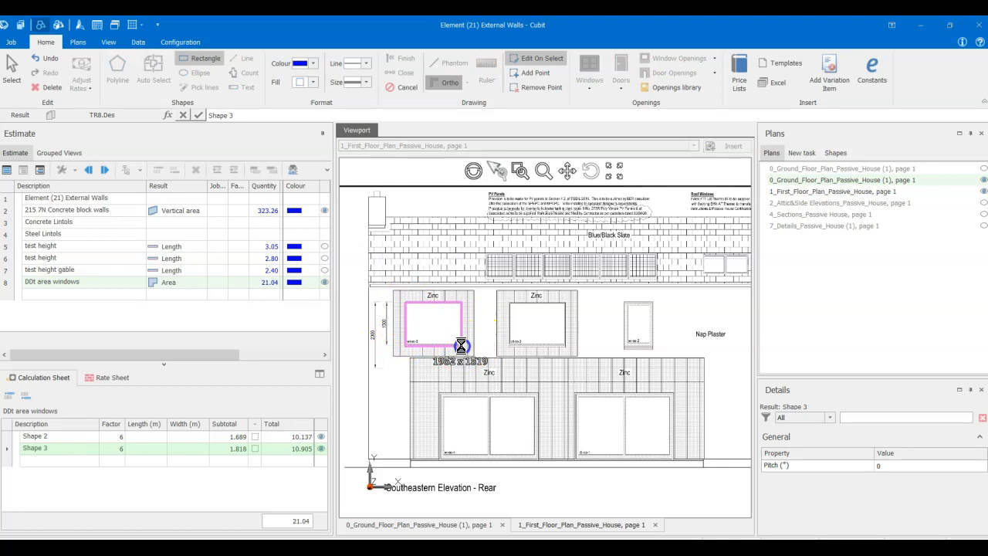
click(461, 345)
click(114, 460)
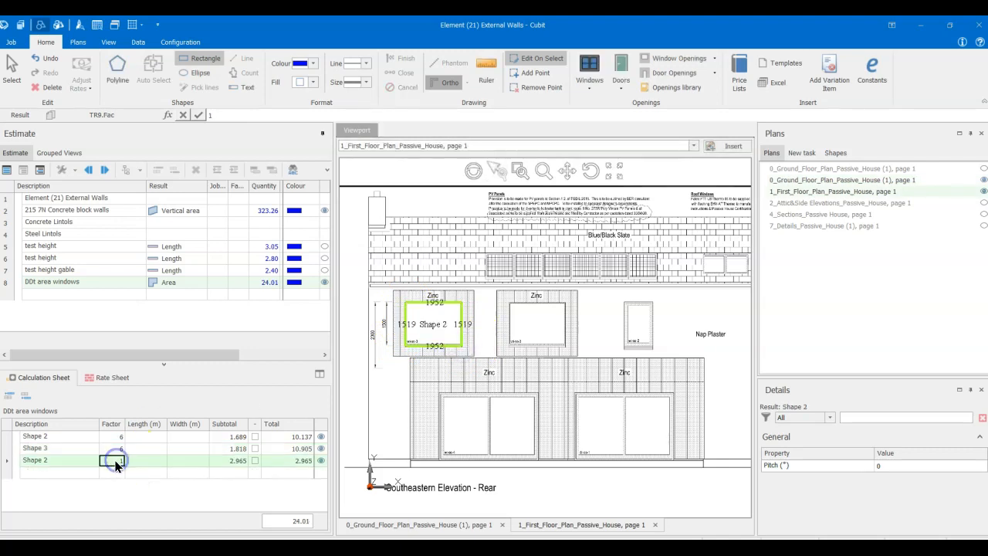
text(2)
key(Return)
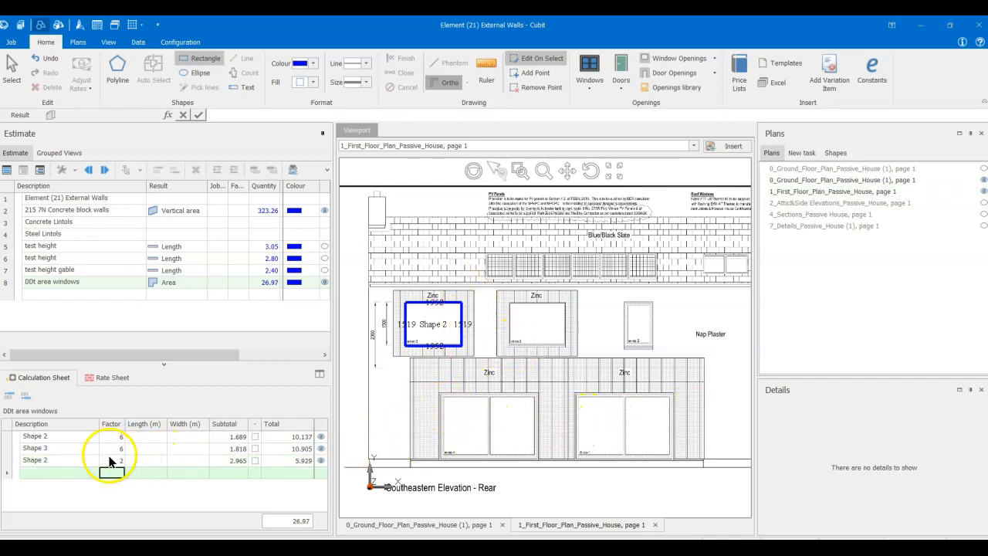
- Outline the leftmost ground floor glazed opening of the Southeastern Elevation with a rectangle about 3417 x 2187 mm and set its factor to 2
click(441, 394)
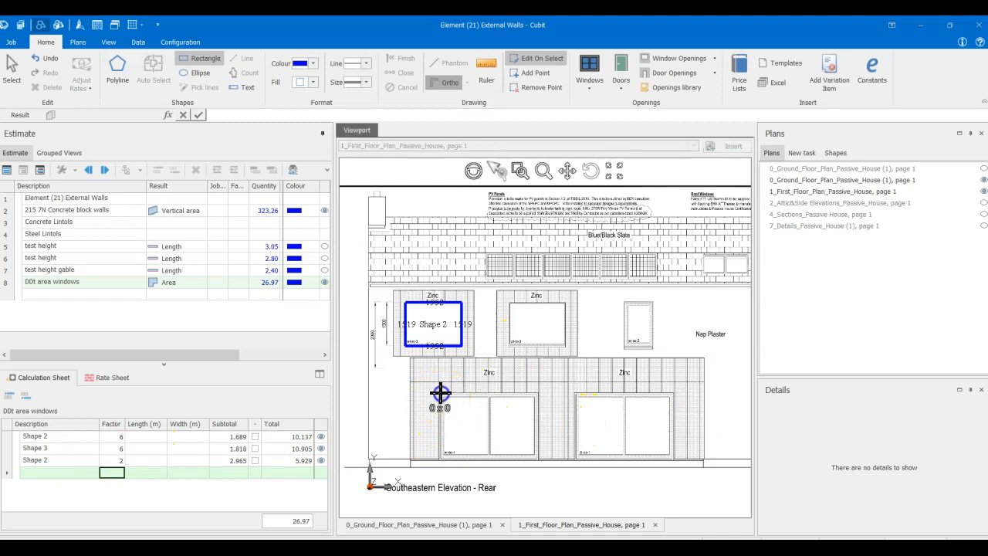
click(536, 456)
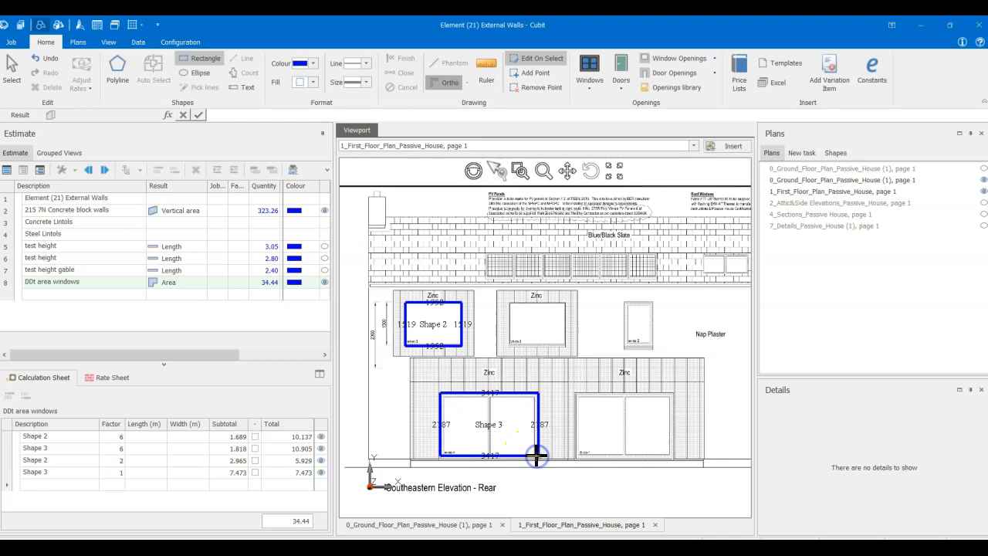
click(114, 473)
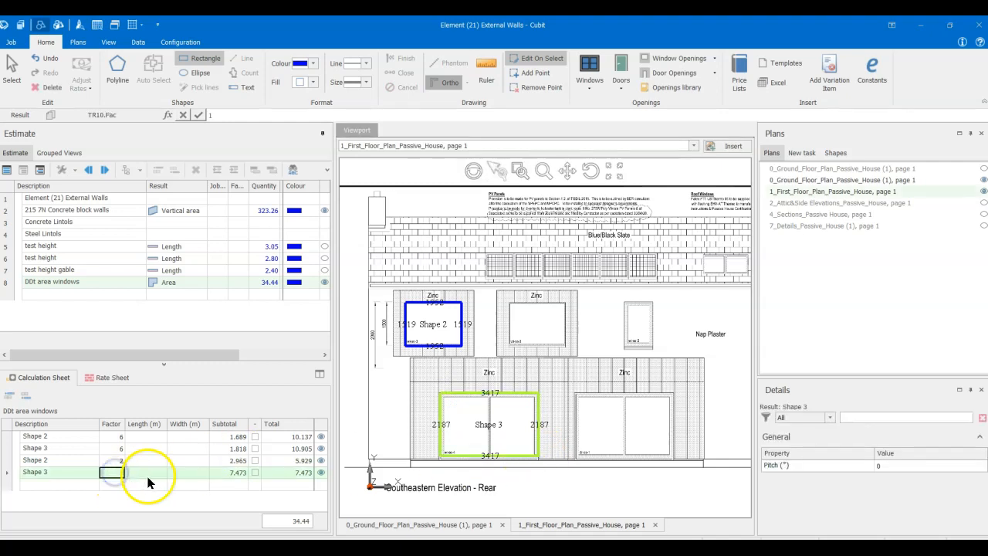
text(2)
key(Return)
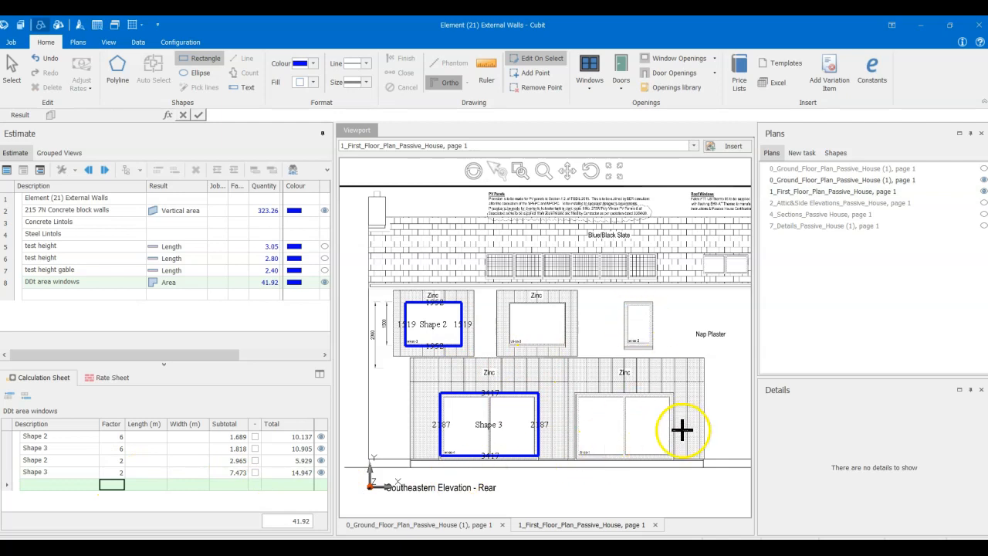
- Open the 2_Attic&Side Elevations_Passive_House plan
scroll(684, 428, down, 5)
middle_drag(686, 421, 571, 395)
scroll(585, 435, up, 2)
scroll(585, 433, down, 2)
mouse_move(585, 433)
middle_down()
mouse_move(518, 356)
mouse_move(522, 339)
middle_up()
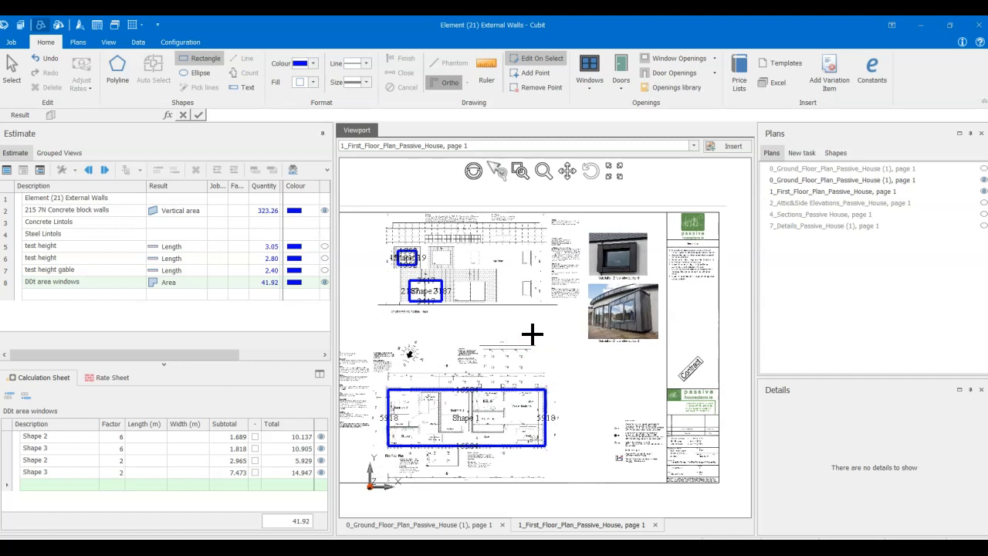
click(786, 199)
double_click(787, 203)
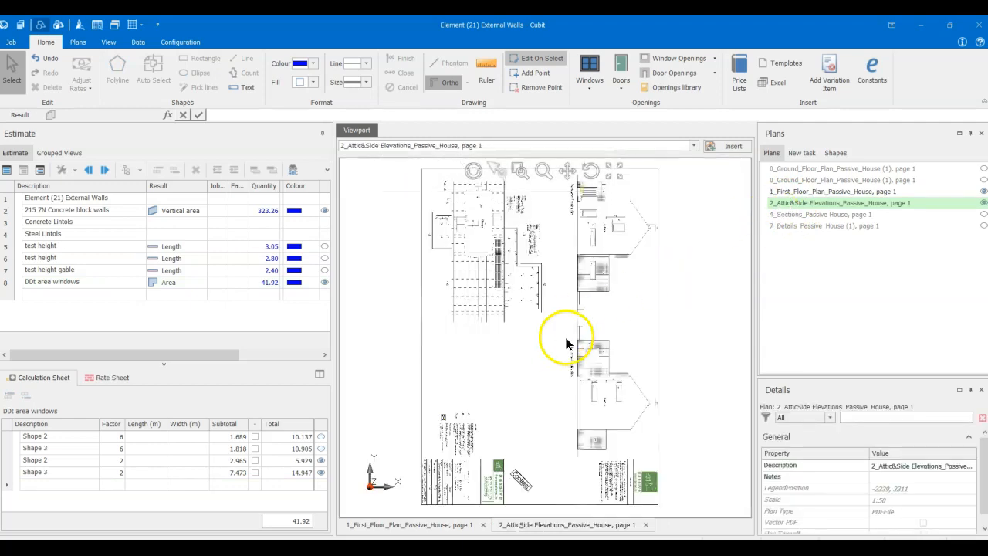
- Rotate the side elevations plan 90° left
click(108, 42)
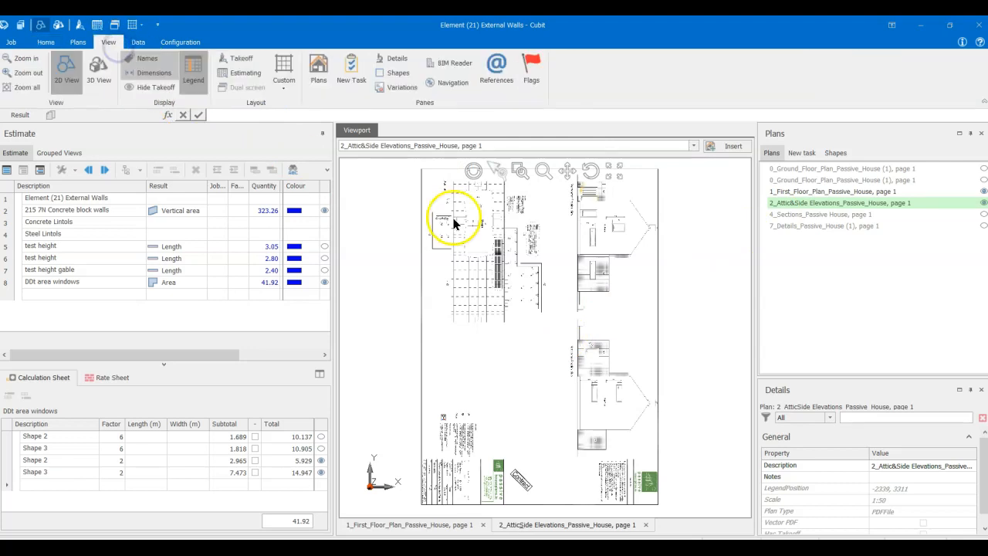
click(490, 237)
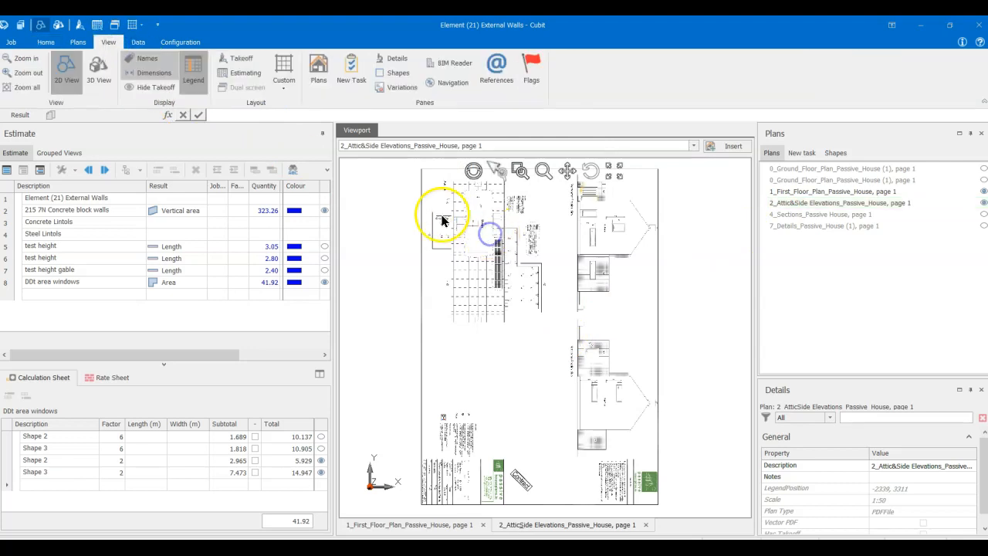
click(82, 44)
click(106, 65)
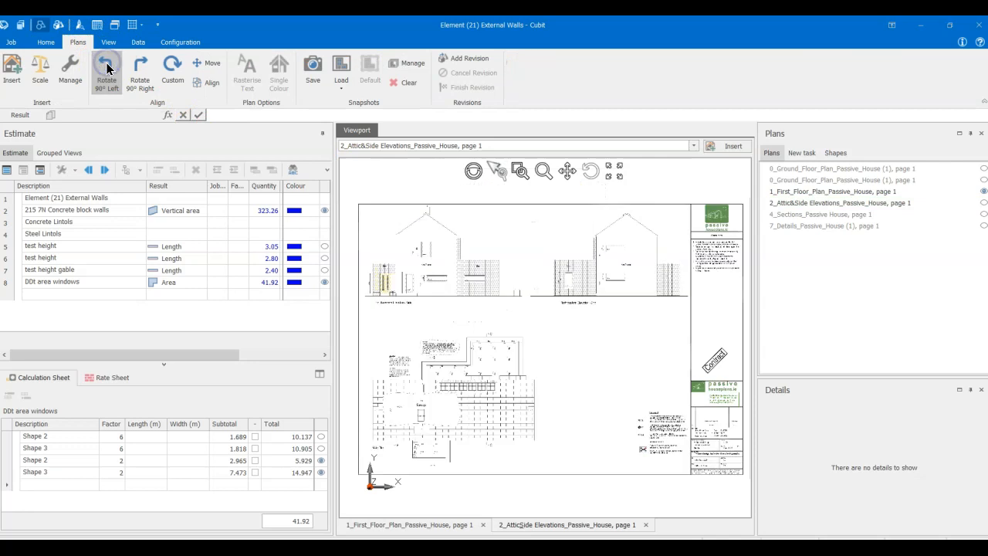
- Examine the window and door openings on the Southwestern and Northeastern side elevations against the window shapes already measured
scroll(437, 269, up, 6)
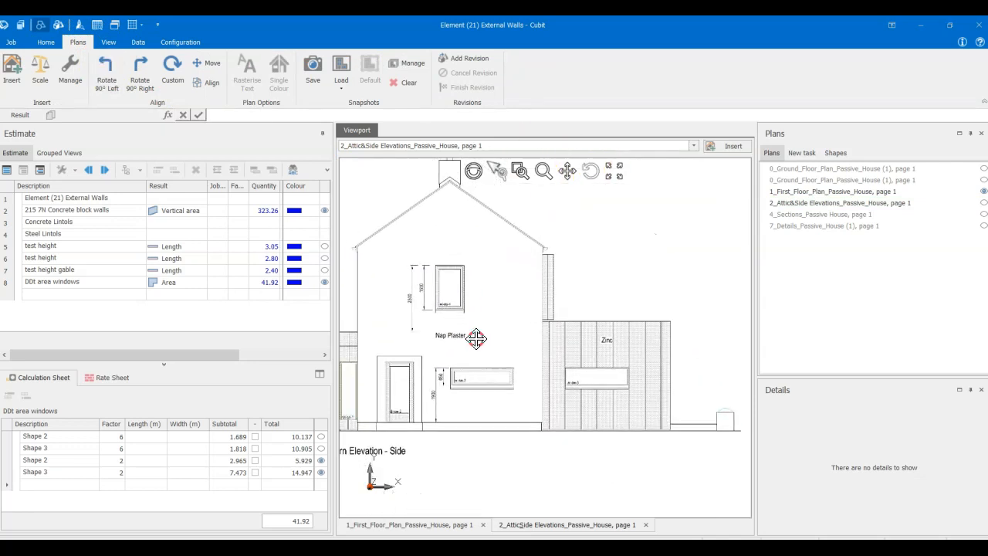
scroll(474, 325, down, 6)
mouse_move(616, 311)
middle_down()
mouse_move(498, 314)
mouse_move(610, 316)
middle_up()
scroll(595, 316, up, 4)
scroll(471, 308, down, 3)
middle_drag(414, 311, 552, 311)
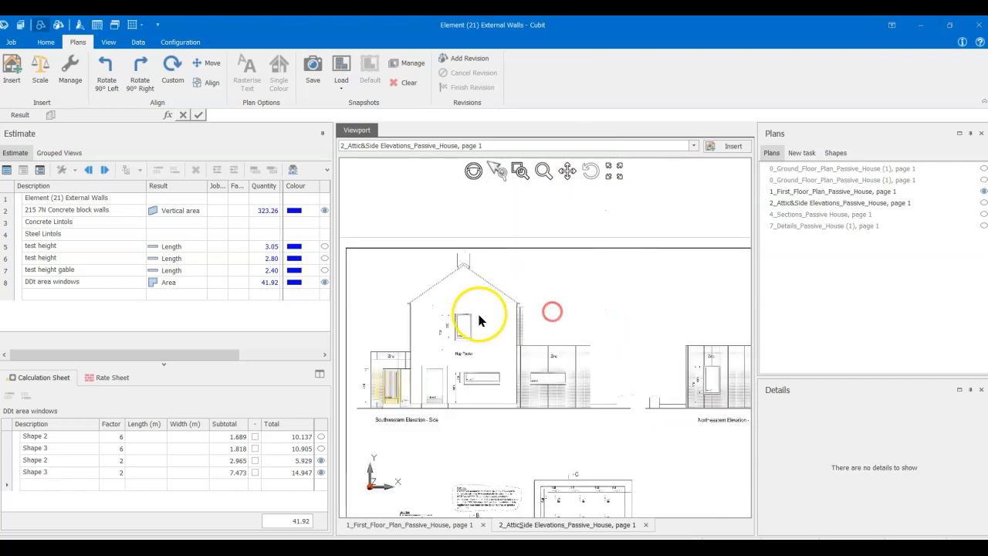
scroll(478, 317, up, 5)
middle_drag(484, 366, 558, 281)
scroll(559, 283, down, 4)
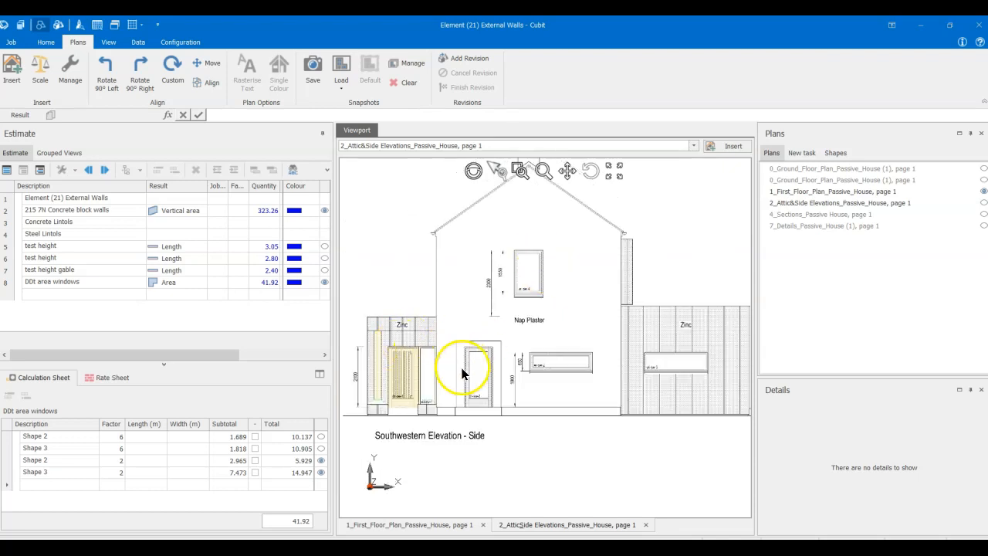
scroll(578, 381, down, 4)
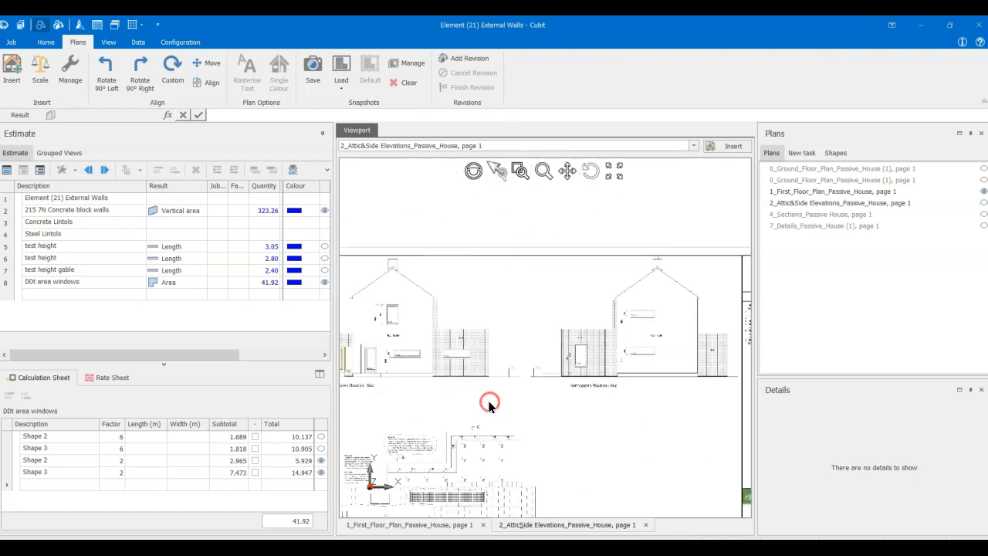
scroll(585, 359, up, 5)
scroll(583, 363, up, 1)
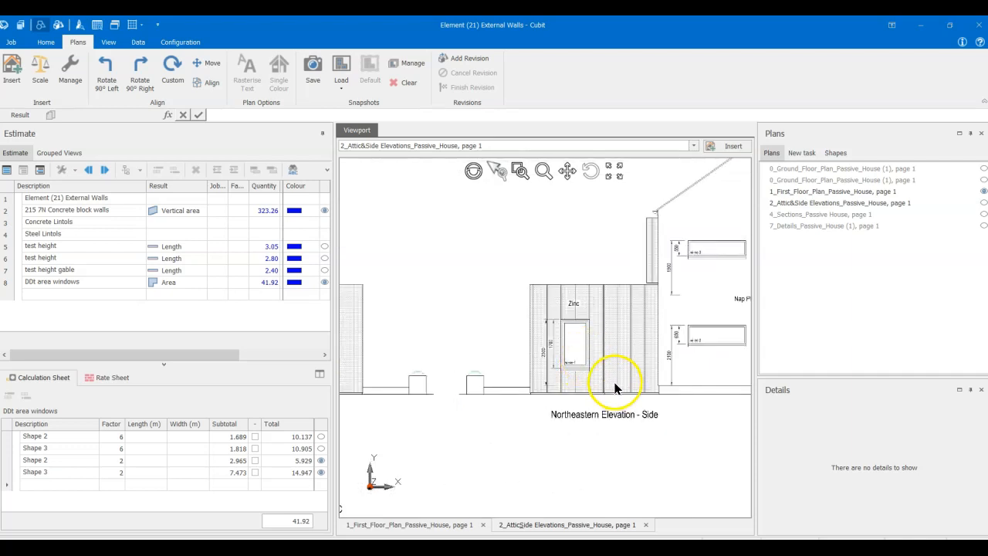
scroll(606, 388, down, 3)
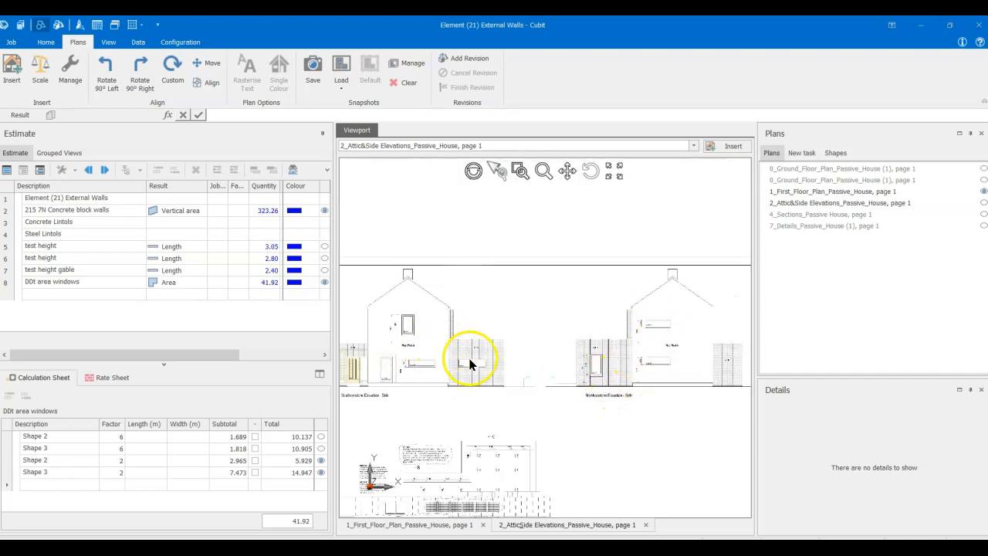
middle_drag(417, 354, 510, 374)
scroll(498, 374, up, 4)
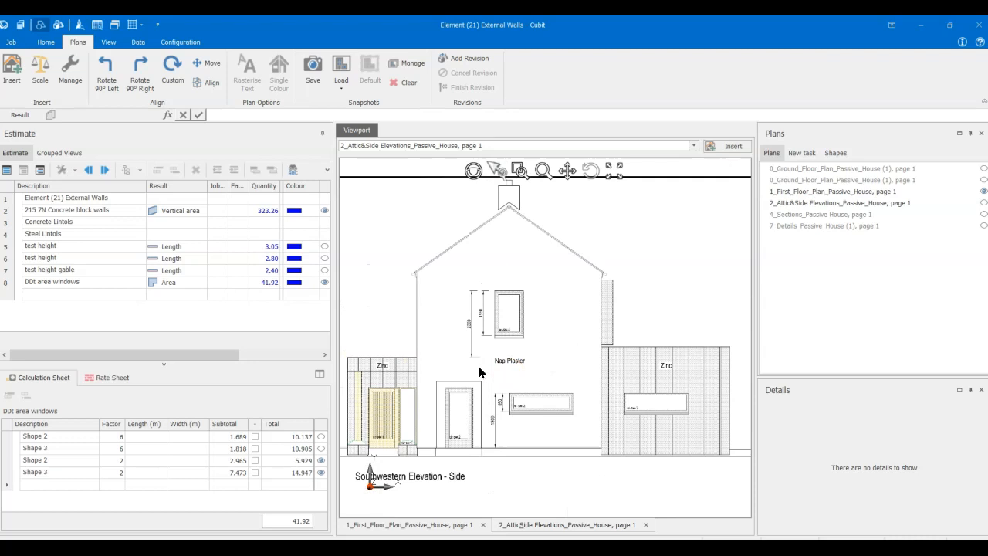
- Set the factor of the first upper window shape to 7, counting in the Southwestern Elevation's upper window
click(114, 436)
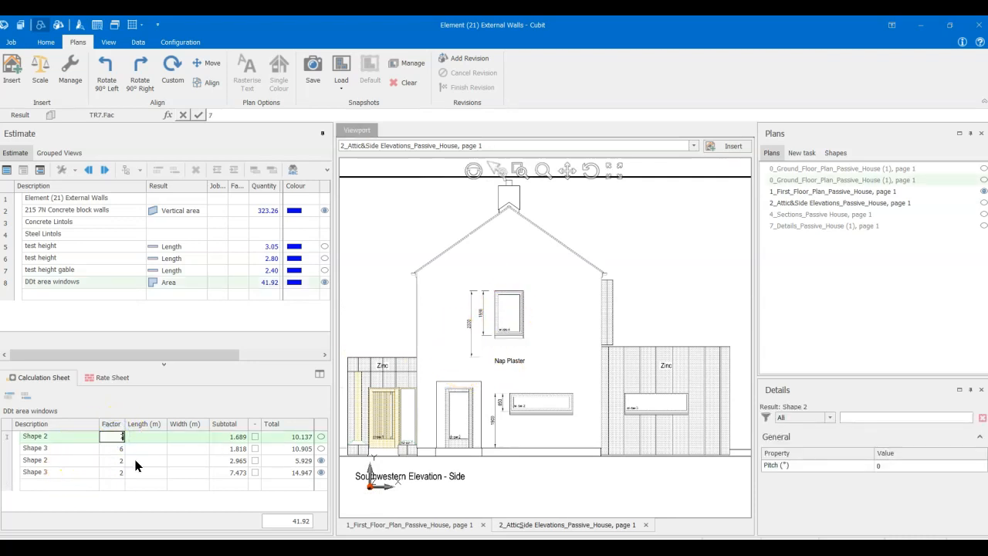
text(7)
key(Return)
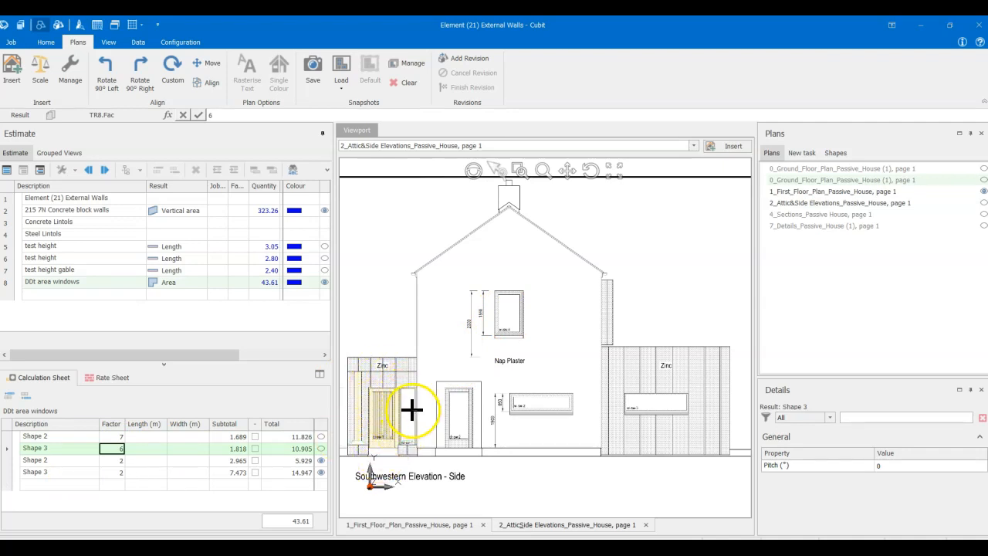
- Measure the Southwestern Elevation's opening in the zinc wall at about 1663 × 2025 mm and the neighbouring door at about 976 × 2151 mm
click(77, 484)
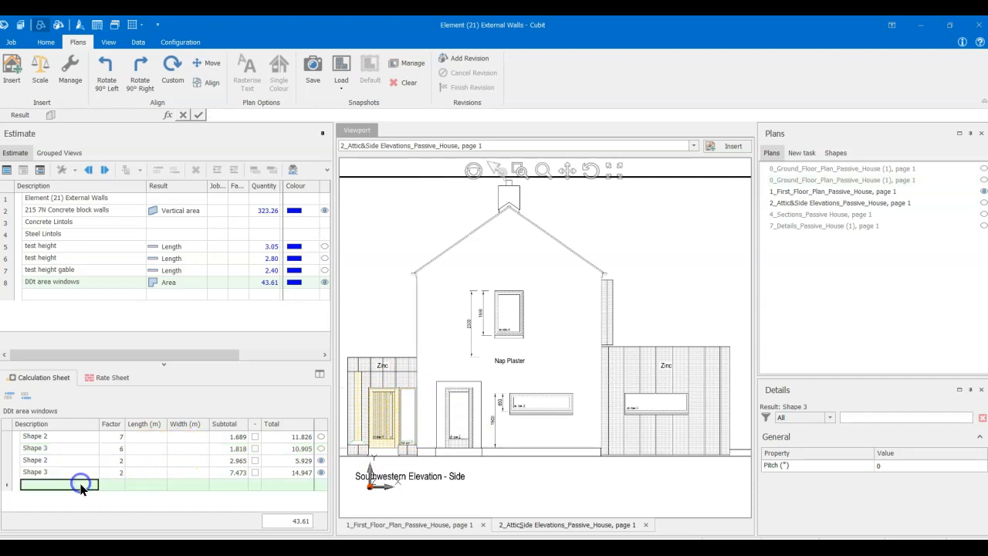
click(369, 387)
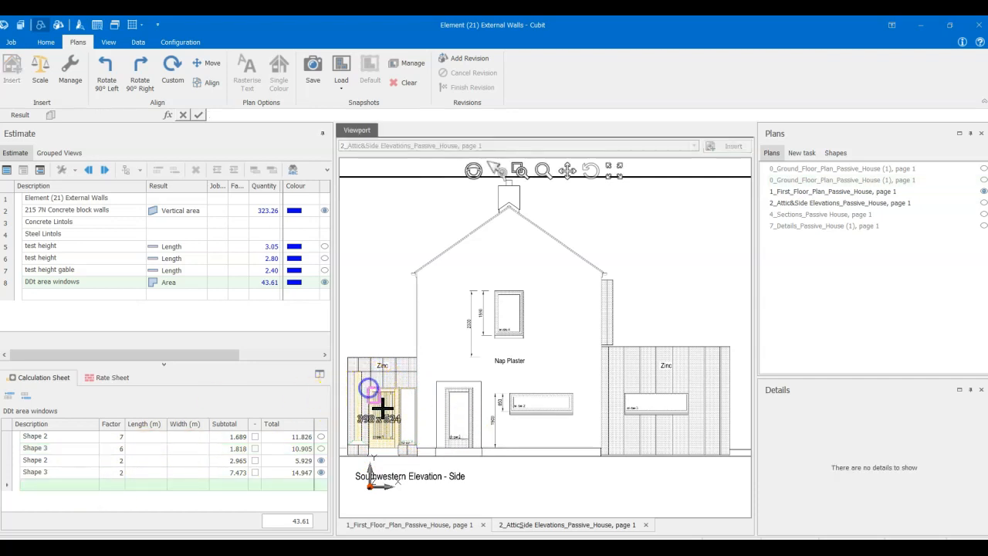
click(416, 446)
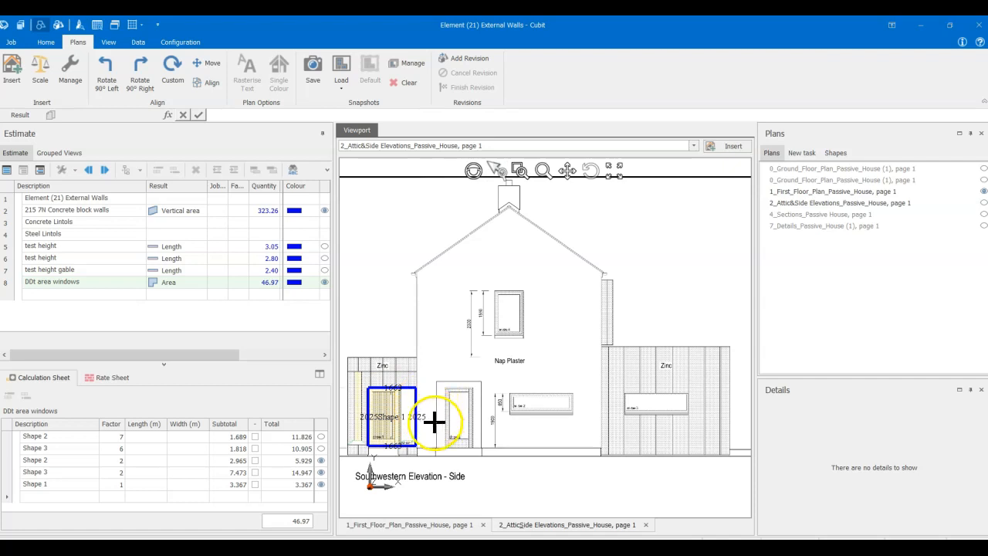
click(41, 497)
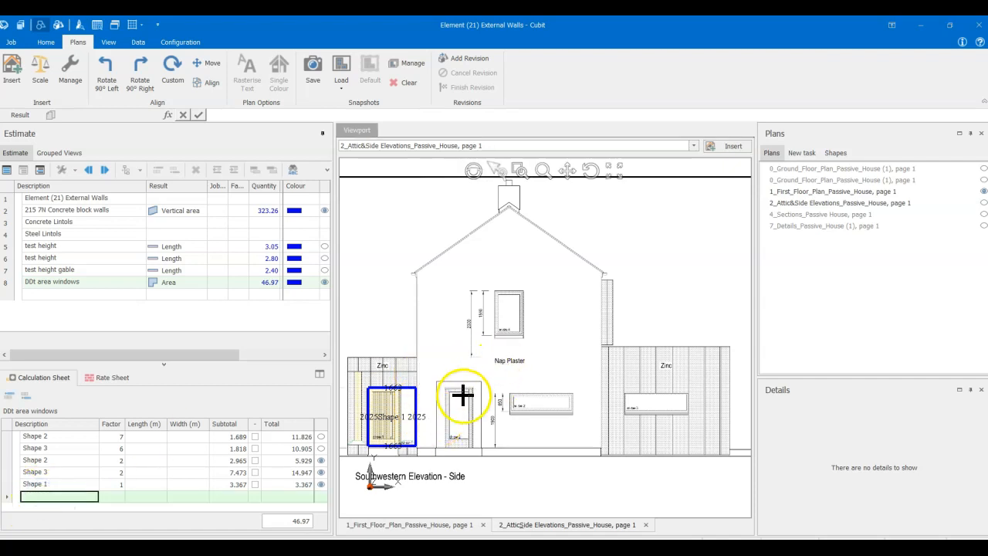
mouse_move(445, 386)
mouse_down()
mouse_move(469, 419)
mouse_move(473, 448)
mouse_up()
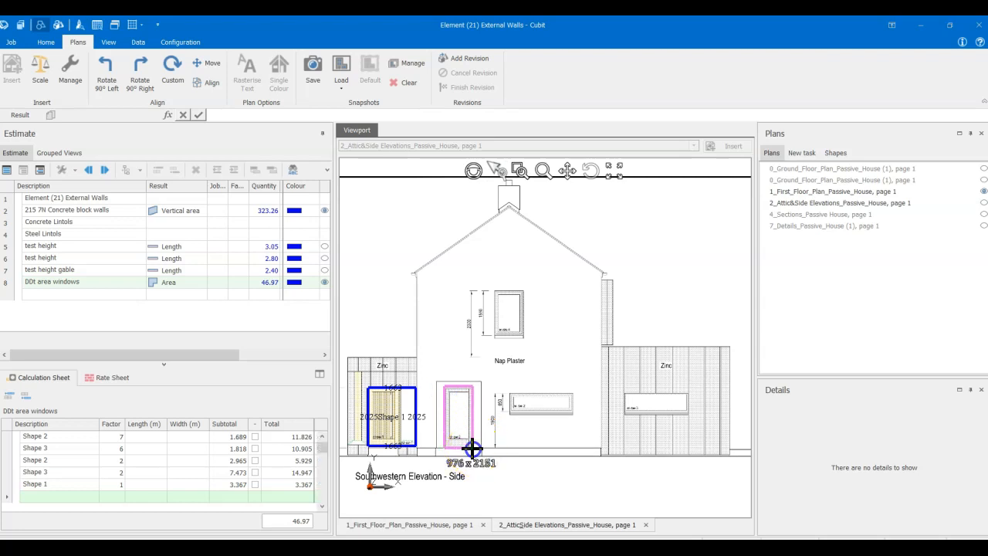
click(472, 448)
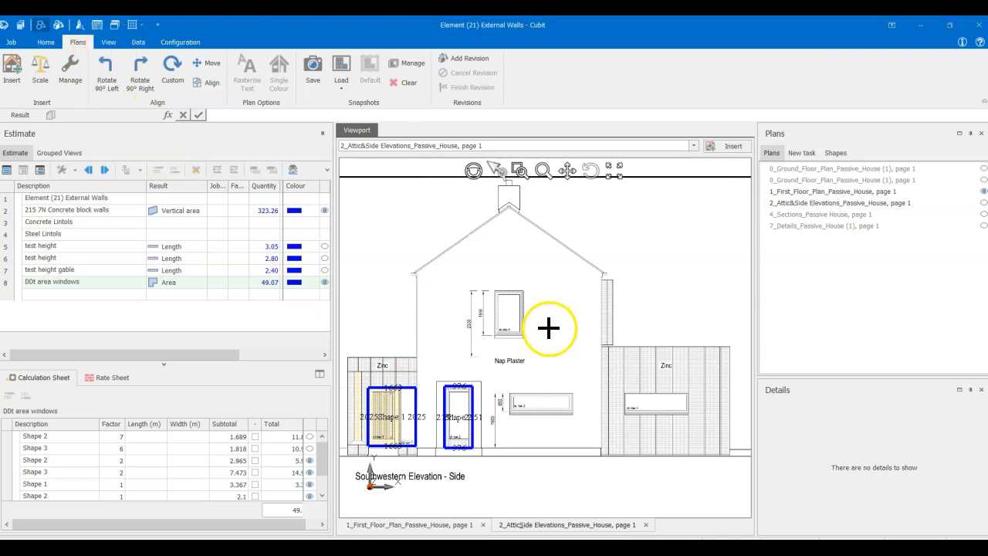
- Measure the Southwestern Elevation's long ground-floor window in the plastered wall at about 2219 × 726 mm
scroll(542, 410, up, 2)
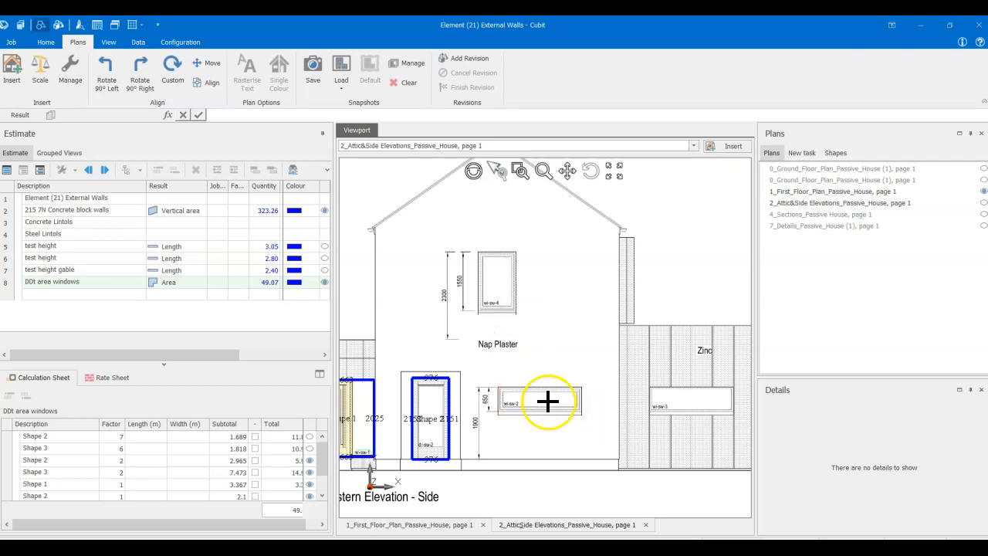
click(497, 385)
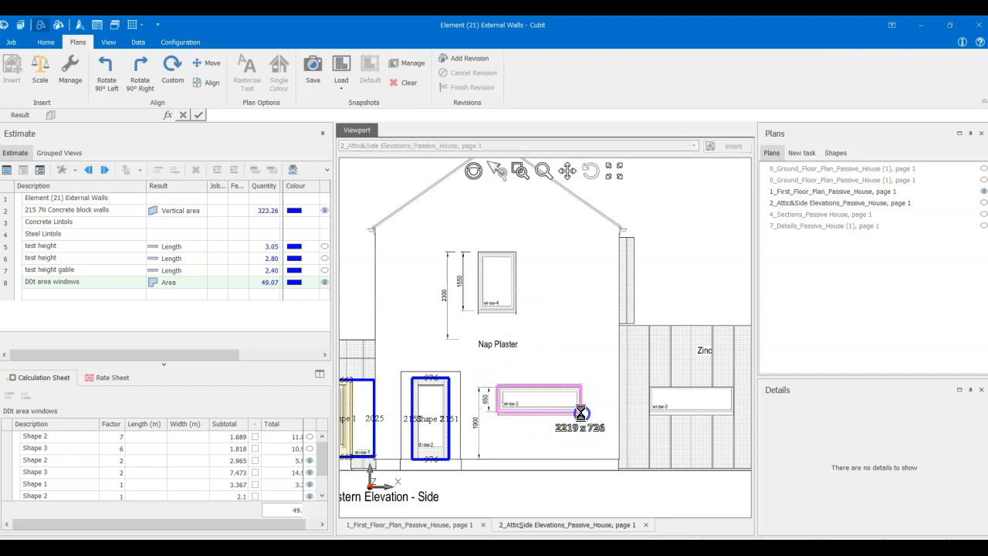
click(581, 413)
- Set the factor of the long ground-floor window shape to 4
scroll(580, 413, down, 2)
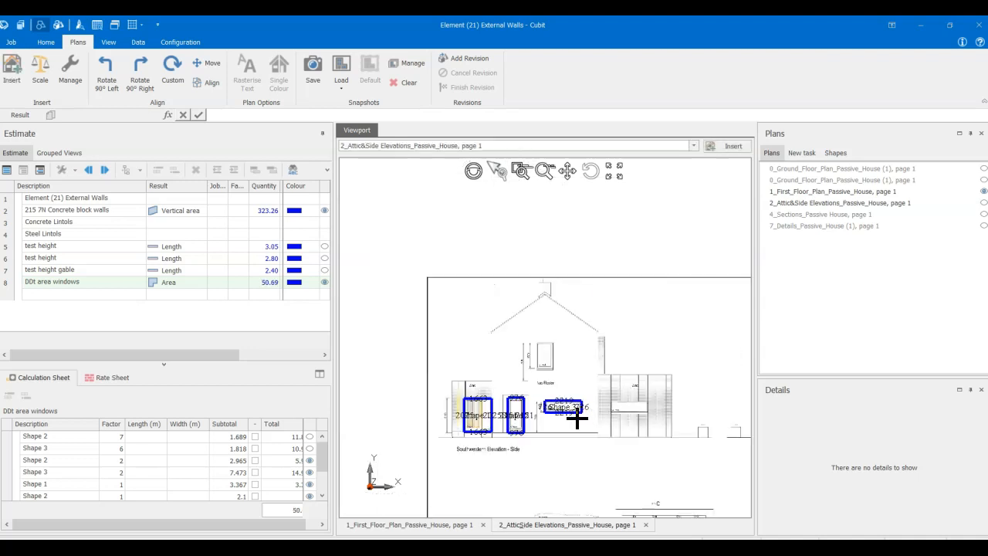
scroll(656, 417, down, 2)
mouse_move(659, 421)
middle_down()
mouse_move(459, 415)
mouse_move(598, 404)
middle_up()
click(322, 495)
click(322, 495)
click(322, 495)
click(112, 472)
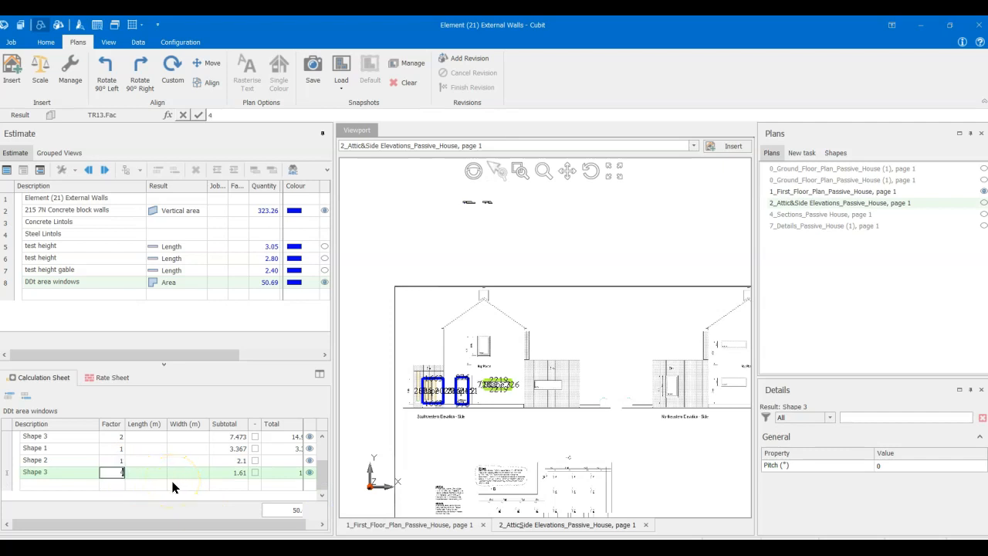
key(Return)
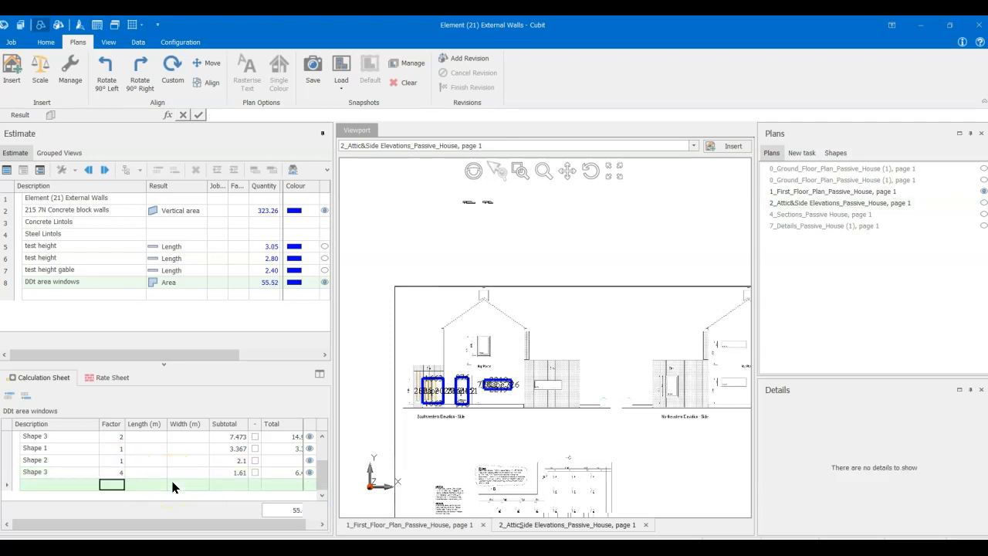
- Set the factor of the 1.818 window shape to 7, counting in the window in the Northeastern Elevation's zinc wall
scroll(507, 348, up, 4)
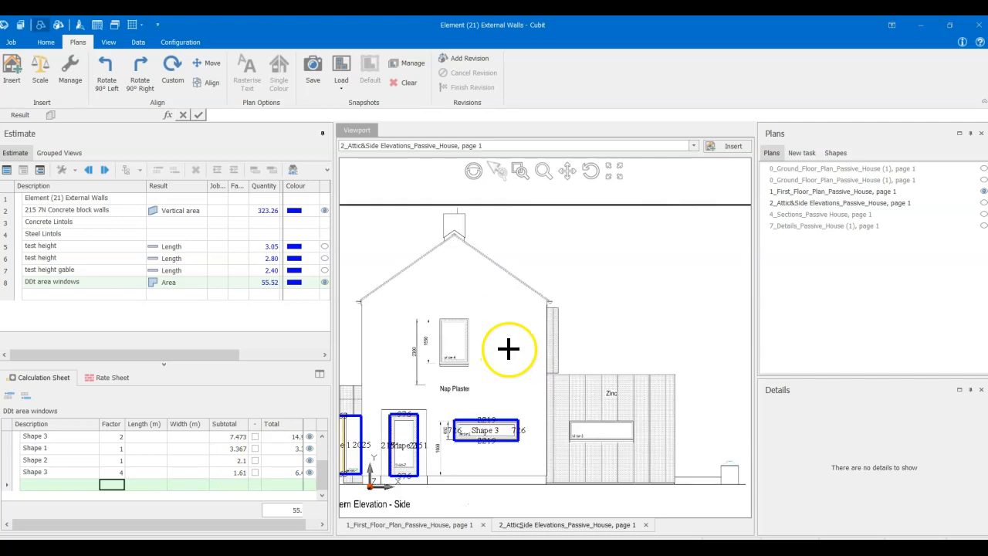
middle_drag(522, 357, 469, 355)
middle_drag(617, 398, 501, 386)
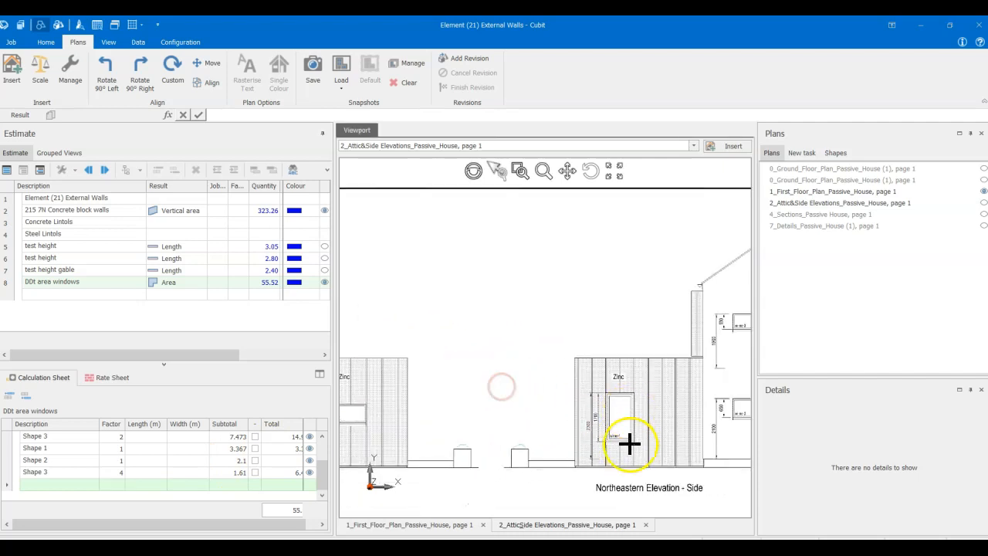
click(322, 437)
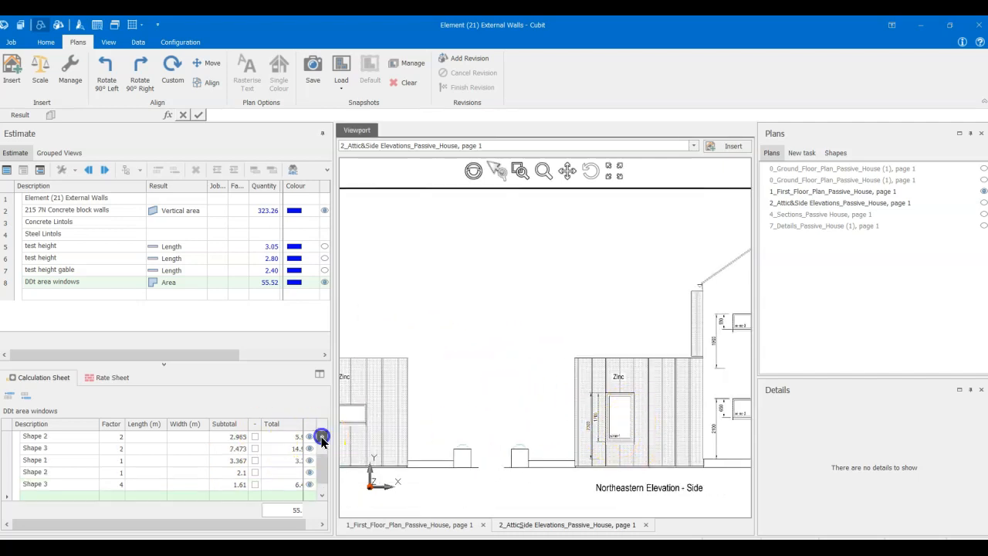
click(114, 448)
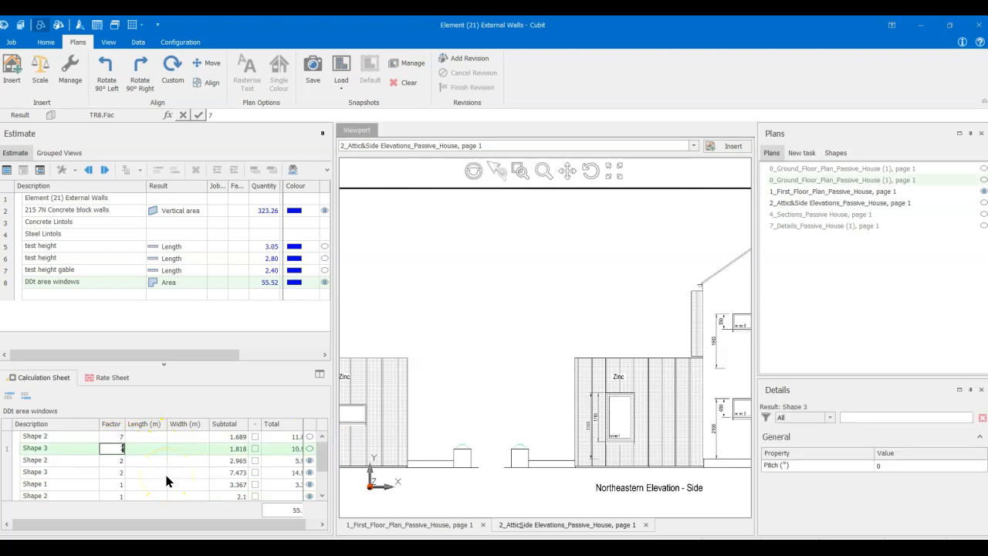
text(7)
key(Return)
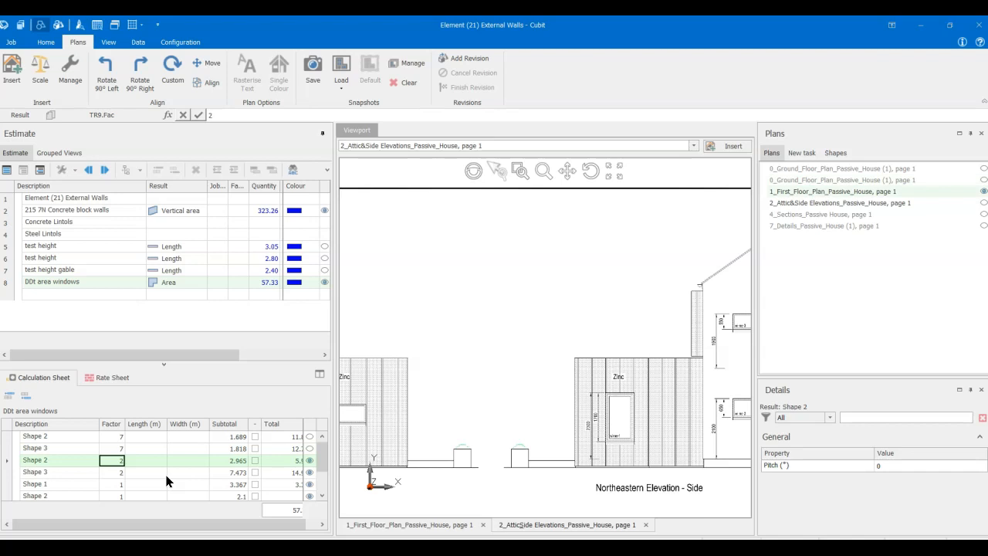
- Check the side elevations sheet and widen the estimate area to read the window shapes' complete totals
scroll(502, 441, down, 2)
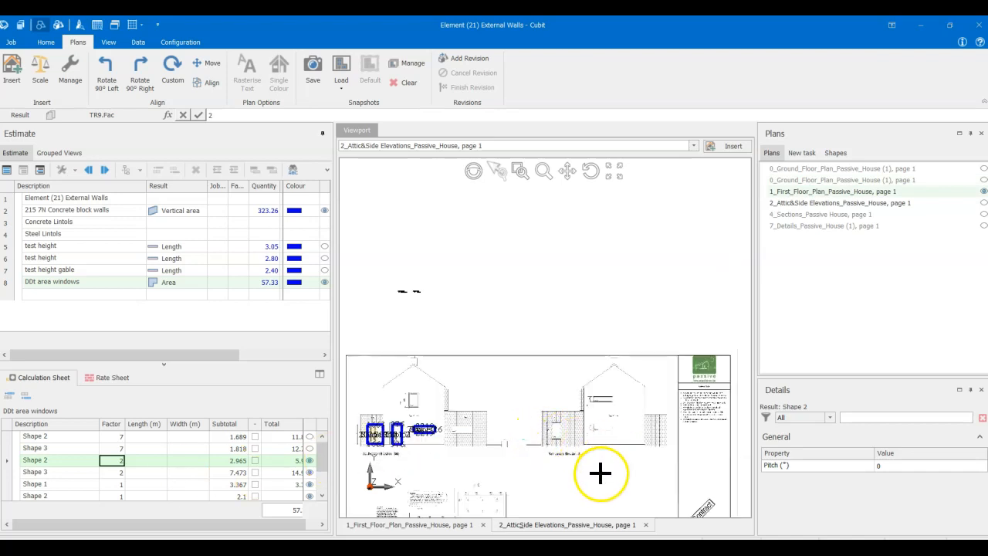
scroll(600, 473, up, 4)
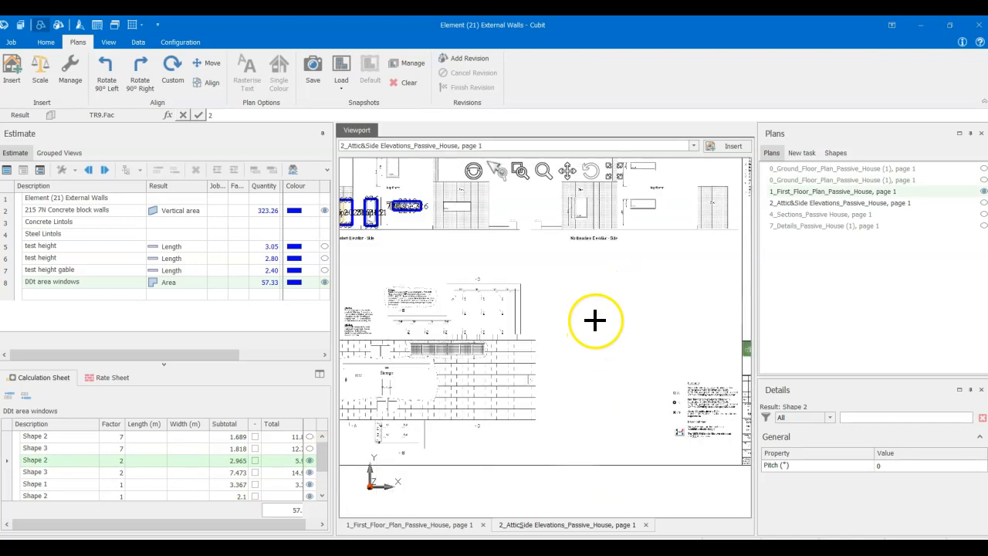
scroll(596, 320, down, 3)
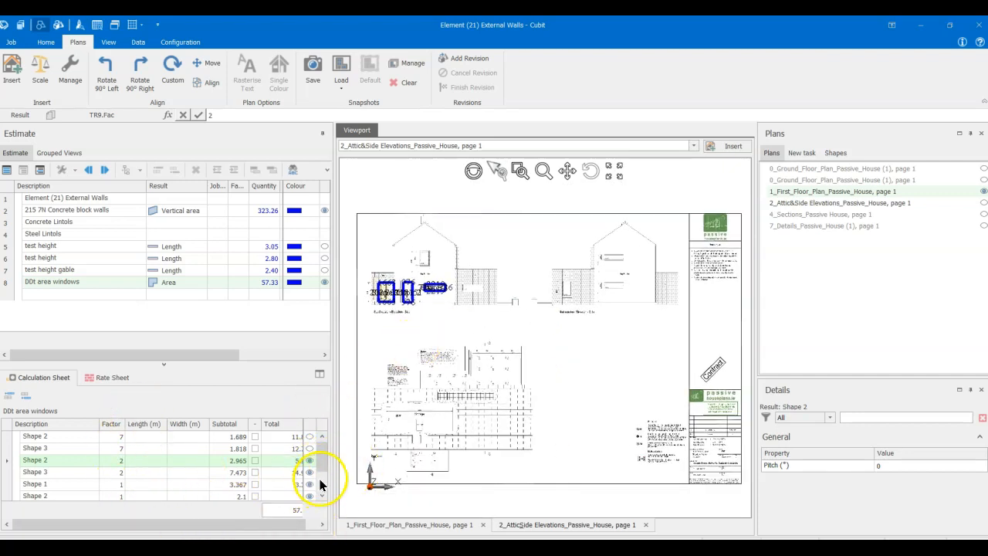
mouse_move(324, 459)
mouse_down()
mouse_move(323, 485)
mouse_move(327, 448)
mouse_up()
drag(325, 462, 360, 512)
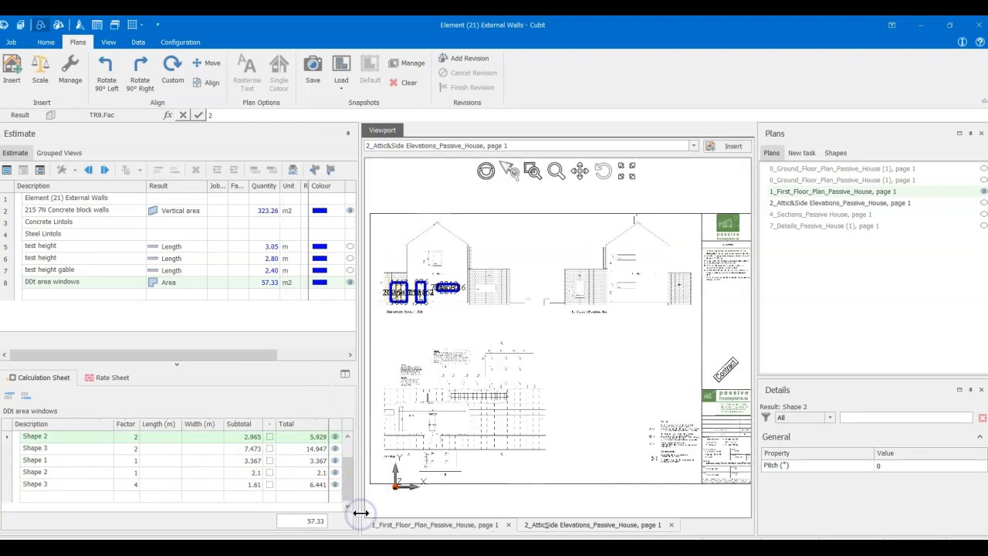
click(313, 526)
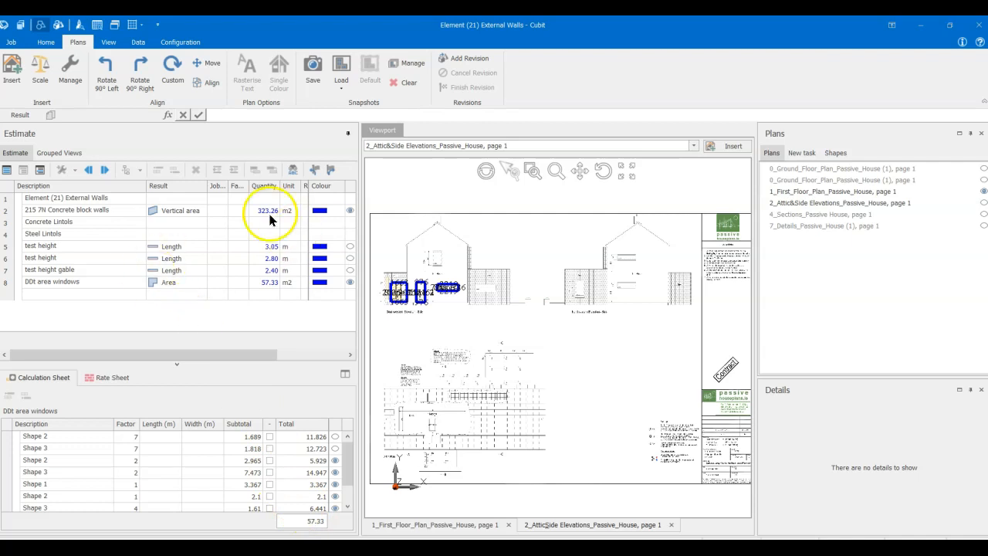
- Add a calculation row described "deduct windows measured separately" to the 215 7N Concrete block walls item
click(129, 212)
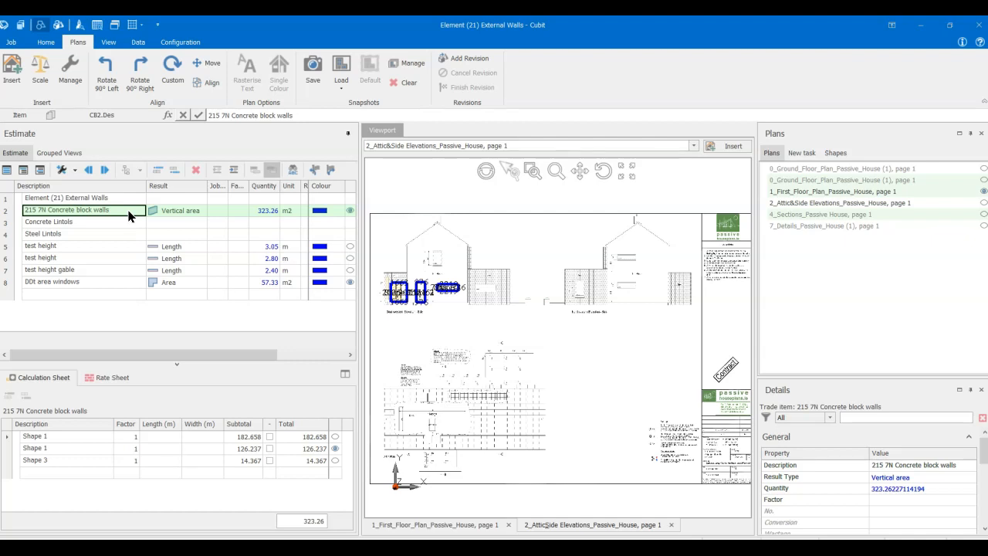
click(90, 472)
text(6)
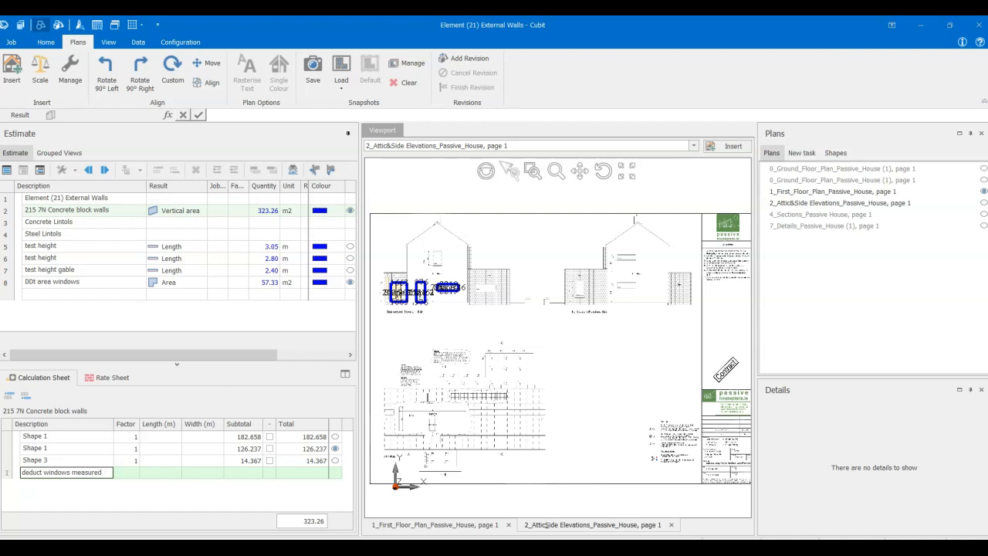
text(separately)
key(Return)
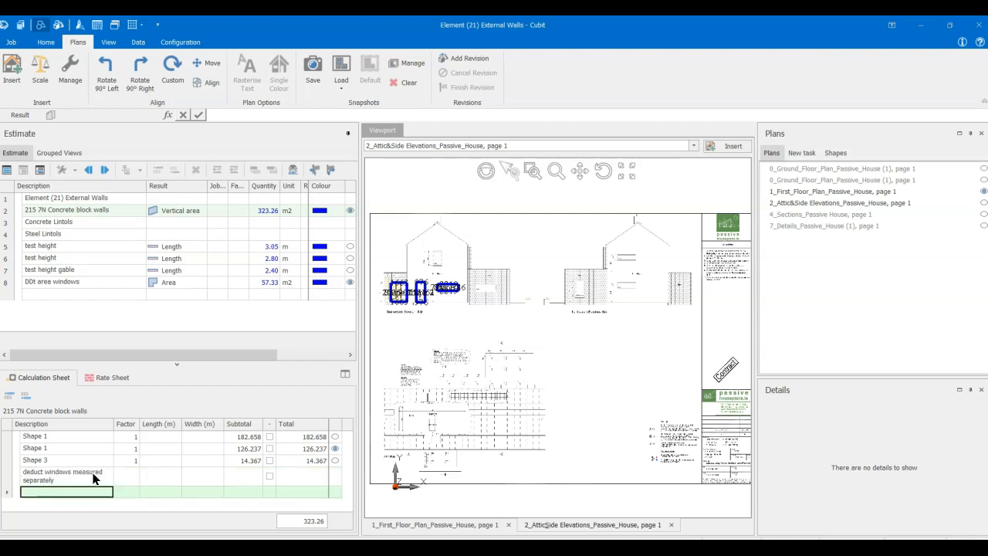
- Mark the window row as a deduction and enter a total of 58
click(247, 477)
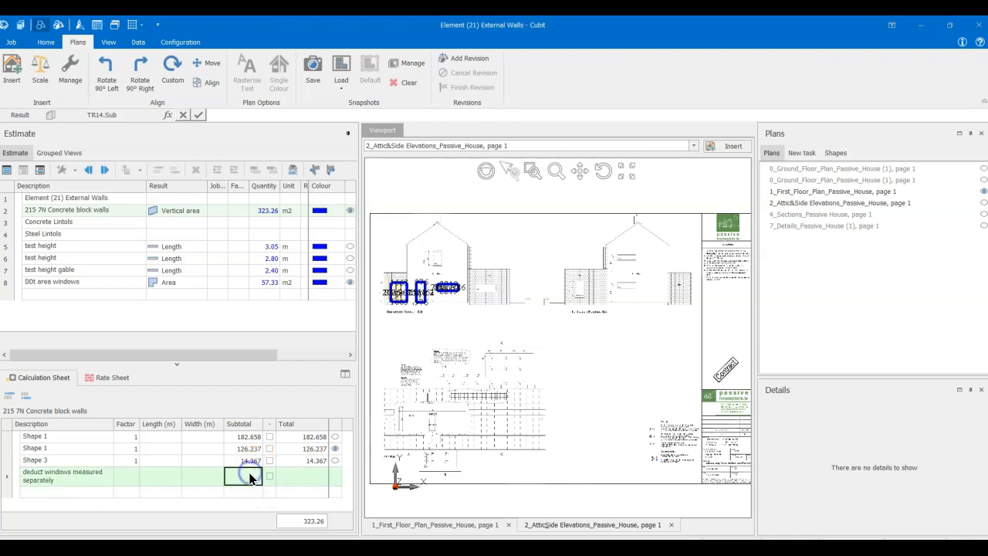
click(302, 479)
click(269, 477)
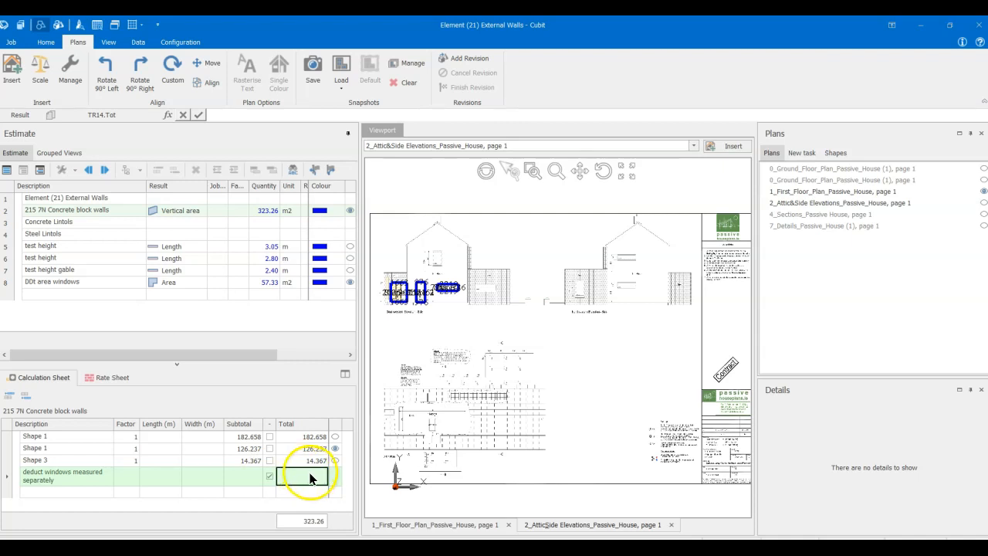
text(58)
key(Return)
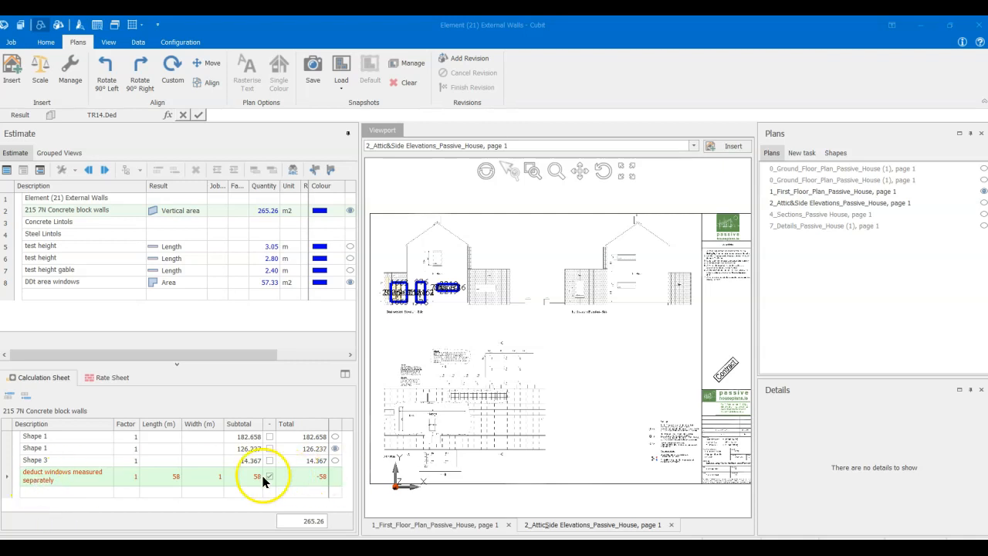
- Delete the "deduct windows measured separately" row from the concrete block walls calculation
click(54, 475)
right_click(56, 477)
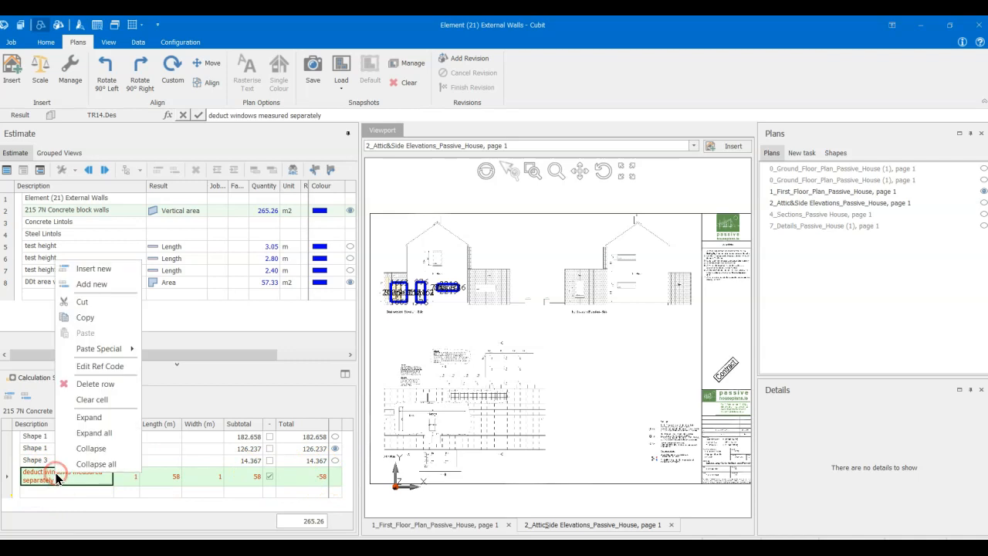
click(96, 383)
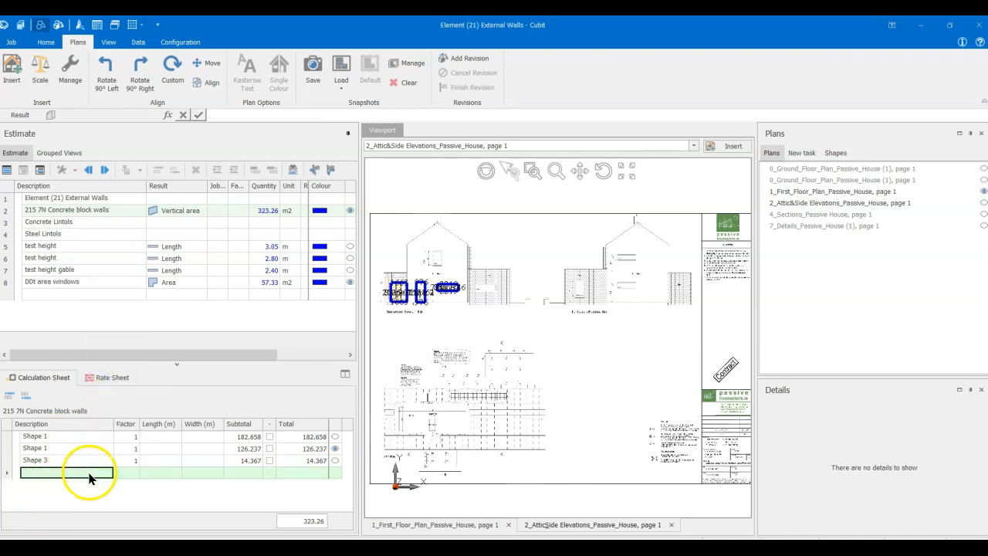
- Add a "ddt windows" row to the 215 7N Concrete block walls calculation with factor 1, length 58 and width 1
click(82, 209)
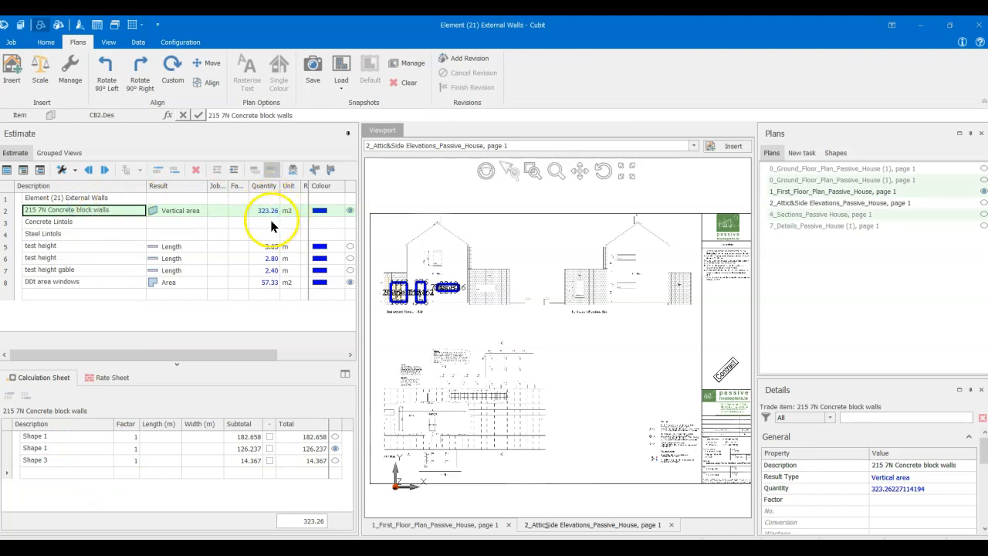
click(97, 474)
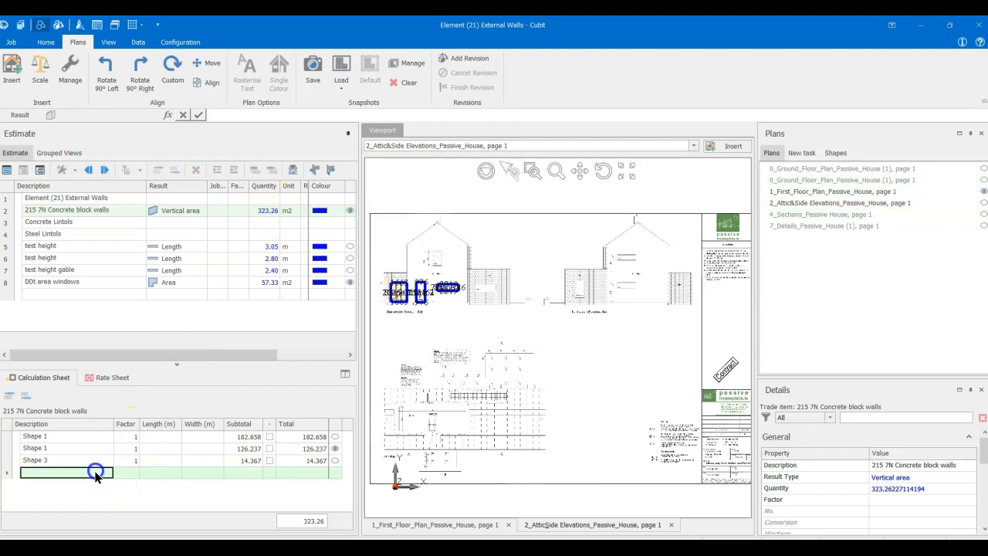
text(ddt windows)
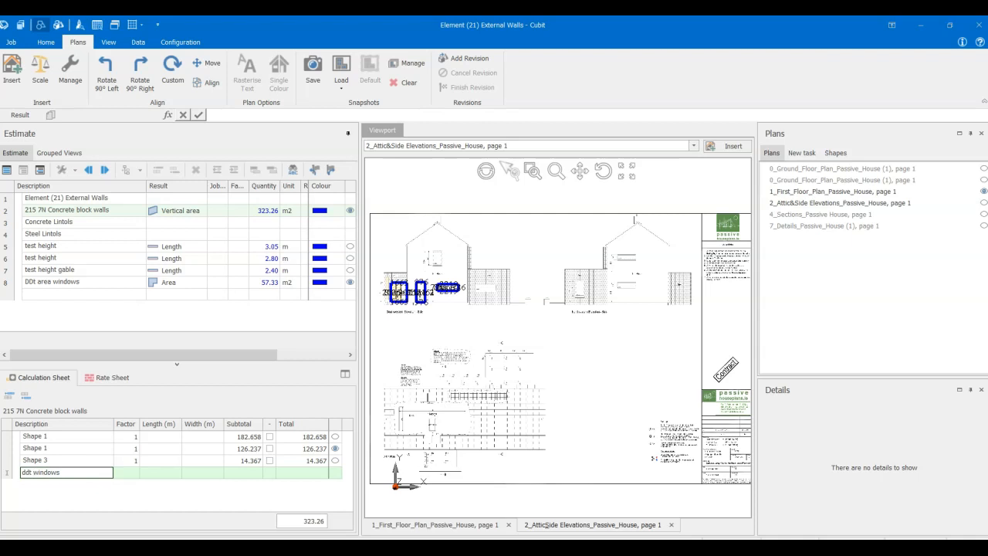
click(128, 472)
text(1)
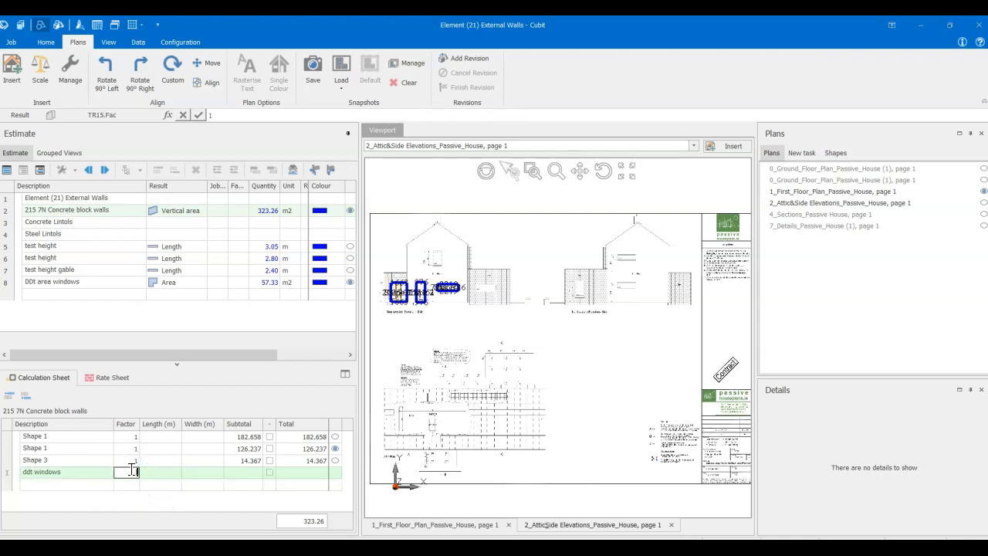
click(167, 474)
text(58)
click(194, 475)
click(198, 471)
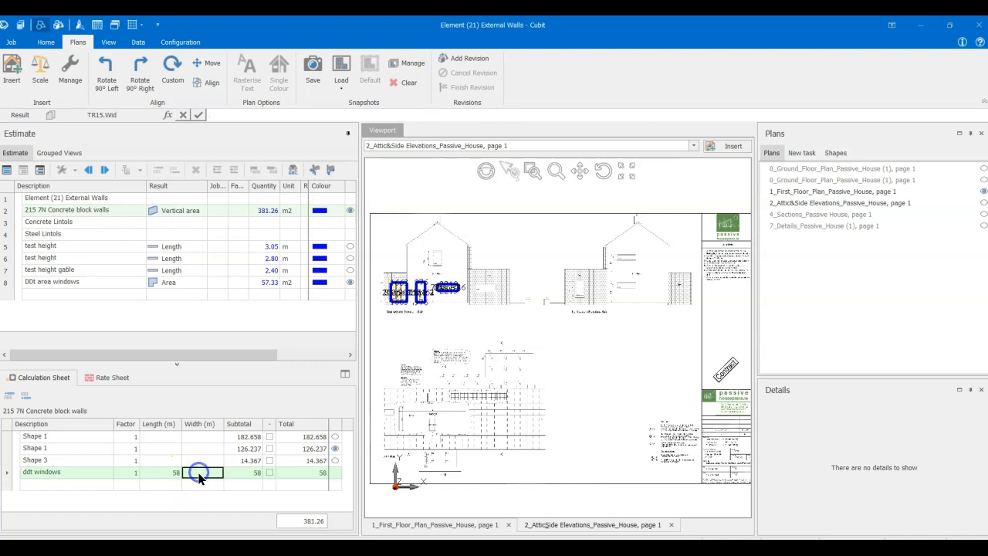
click(305, 484)
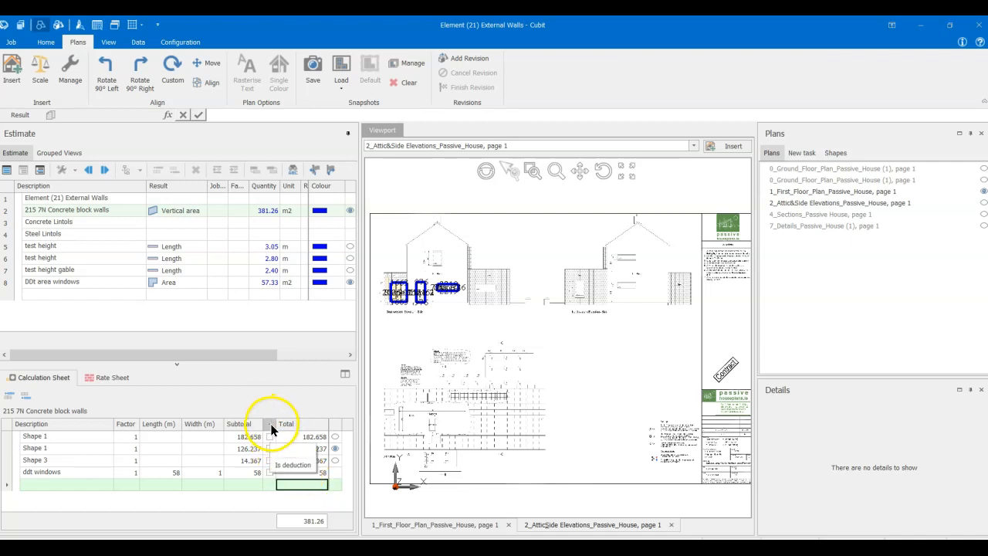
- Mark the "ddt windows" row as a deduction in the 215 7N Concrete block walls calculation
click(270, 472)
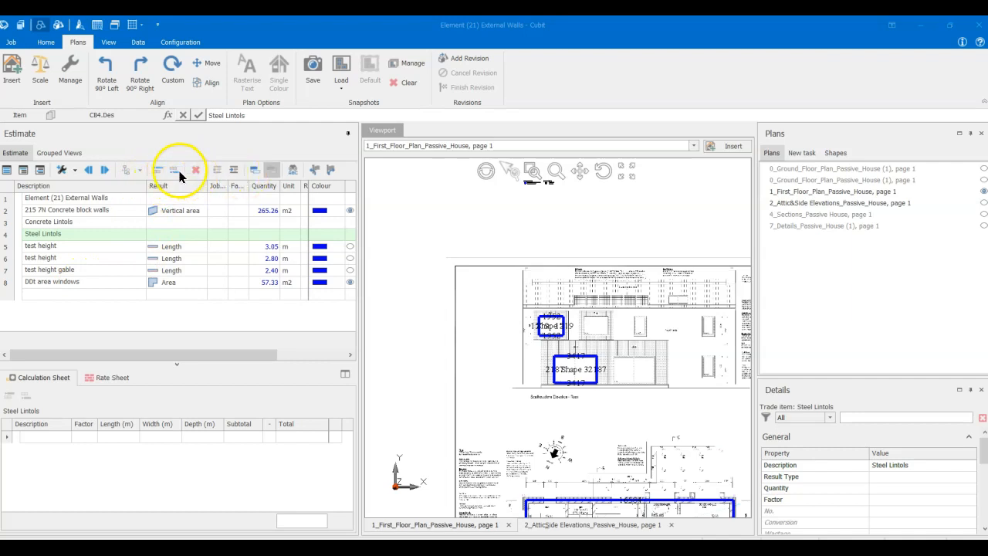
- Insert a blank item row between the Concrete Lintols and Steel Lintols headings in the estimate
click(158, 171)
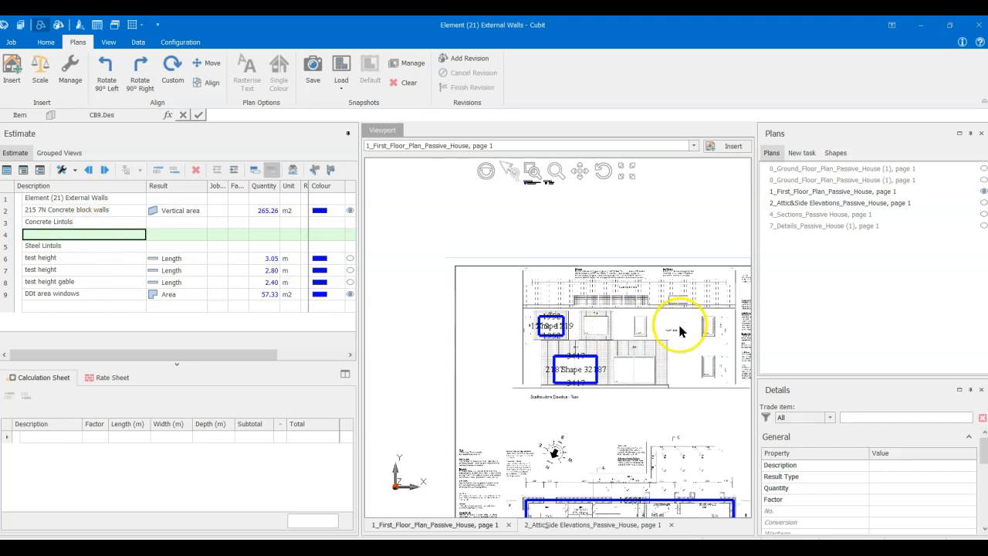
- Examine the external wall opening at Bedroom 2 and its width dimension on the first floor plan
click(797, 193)
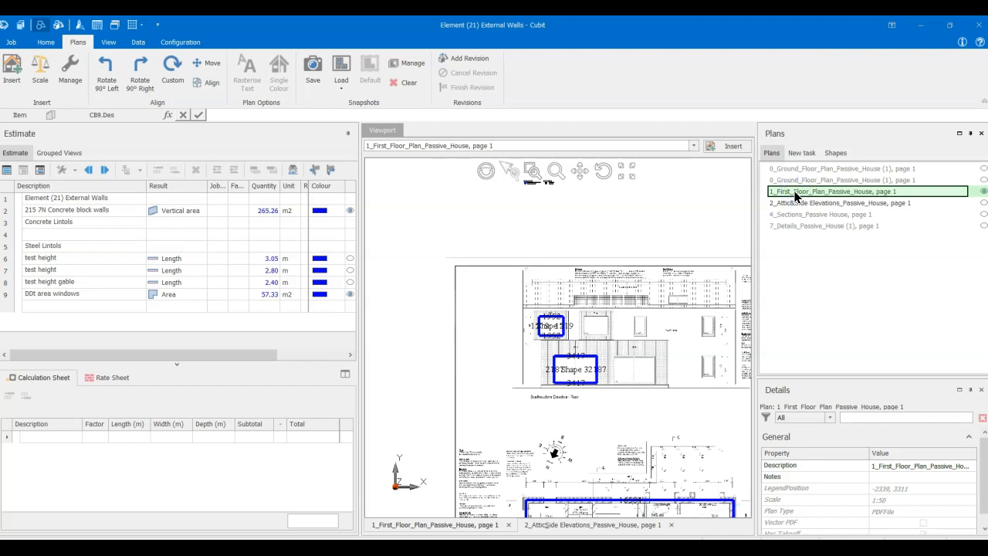
middle_drag(597, 441, 540, 290)
scroll(530, 382, up, 6)
middle_drag(484, 382, 633, 379)
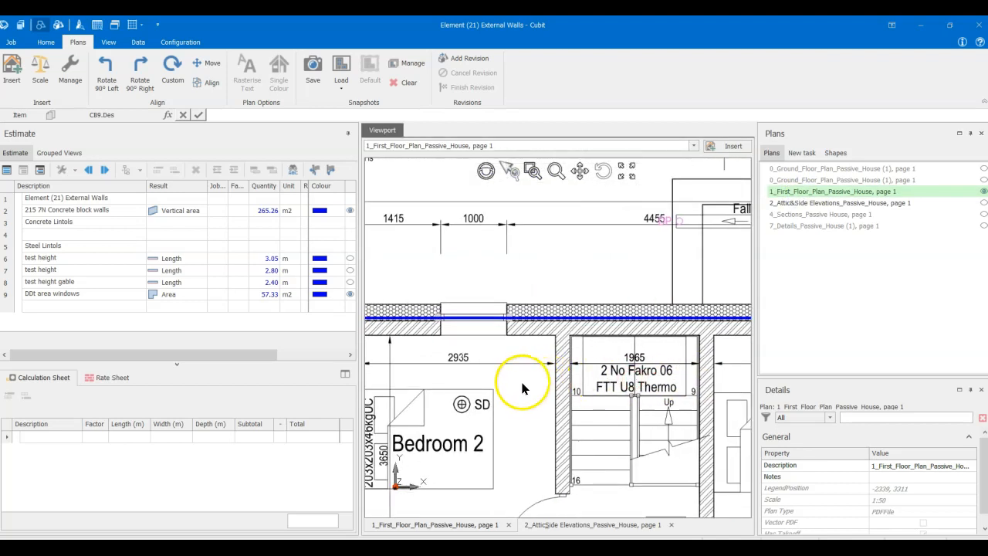
middle_drag(522, 381, 560, 417)
scroll(520, 345, up, 3)
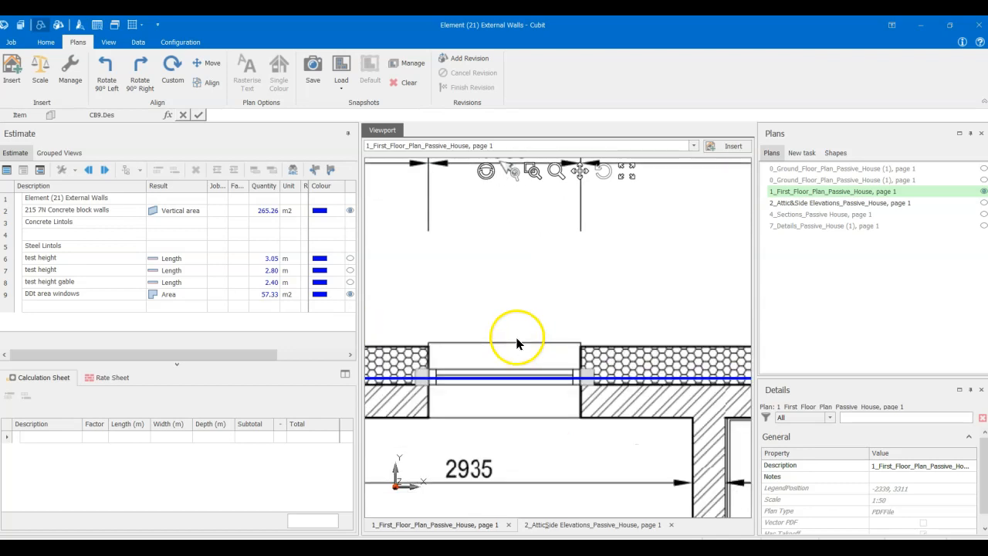
scroll(489, 271, down, 2)
middle_drag(494, 270, 492, 327)
click(469, 264)
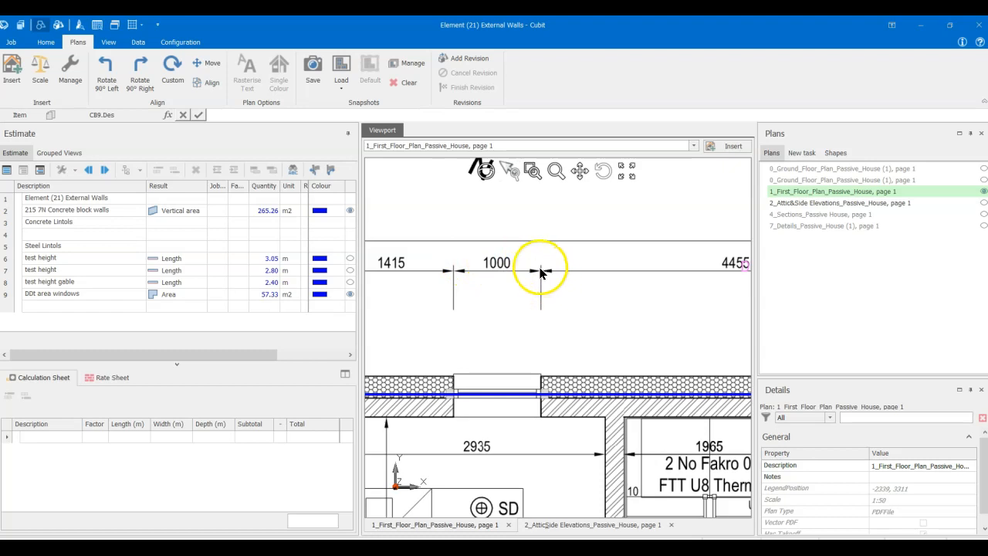
- Compare the Bedroom 3 and Bedroom 2 window openings and the wall edges beside them on the first floor plan
scroll(522, 311, down, 3)
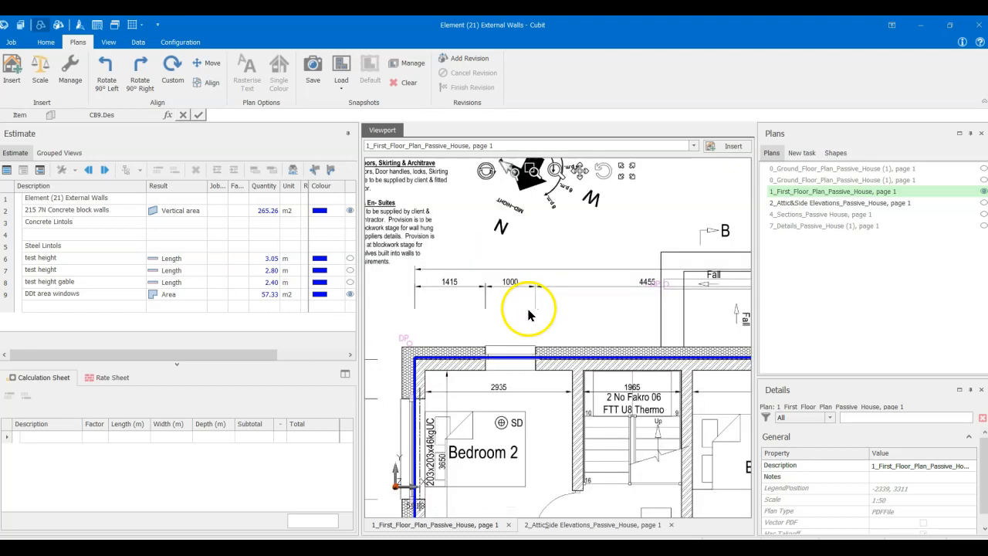
scroll(529, 397, up, 3)
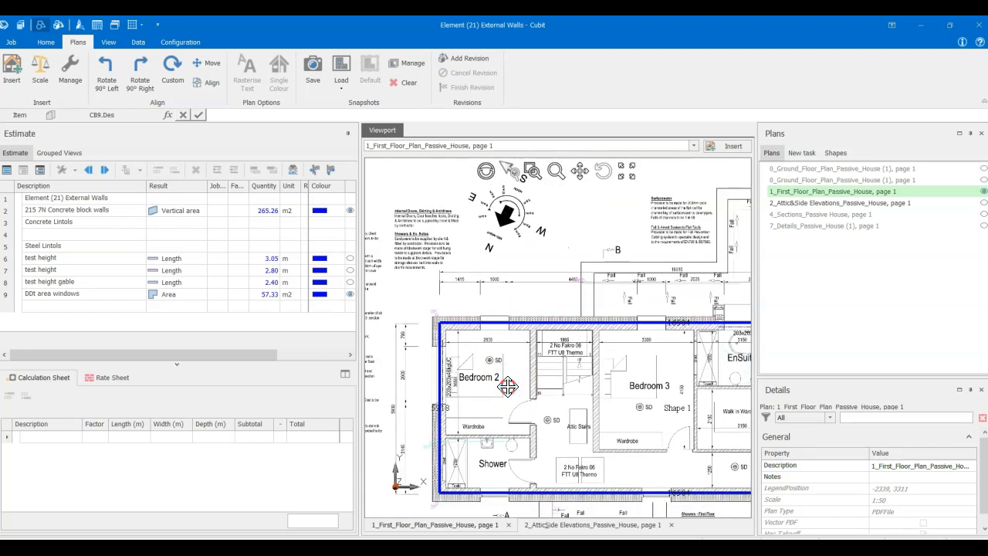
scroll(591, 353, up, 2)
scroll(494, 415, down, 4)
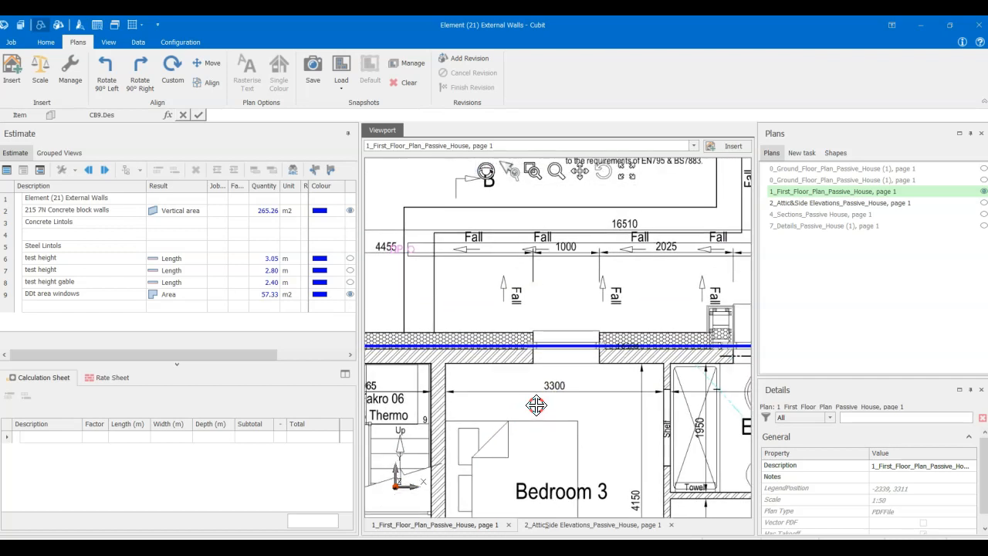
scroll(492, 413, down, 1)
middle_drag(492, 412, 630, 396)
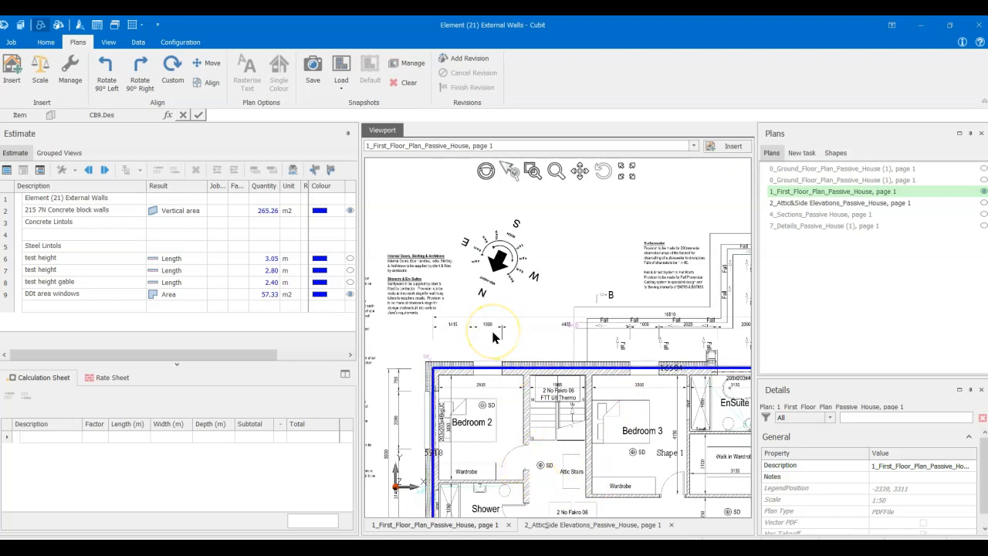
scroll(495, 336, up, 4)
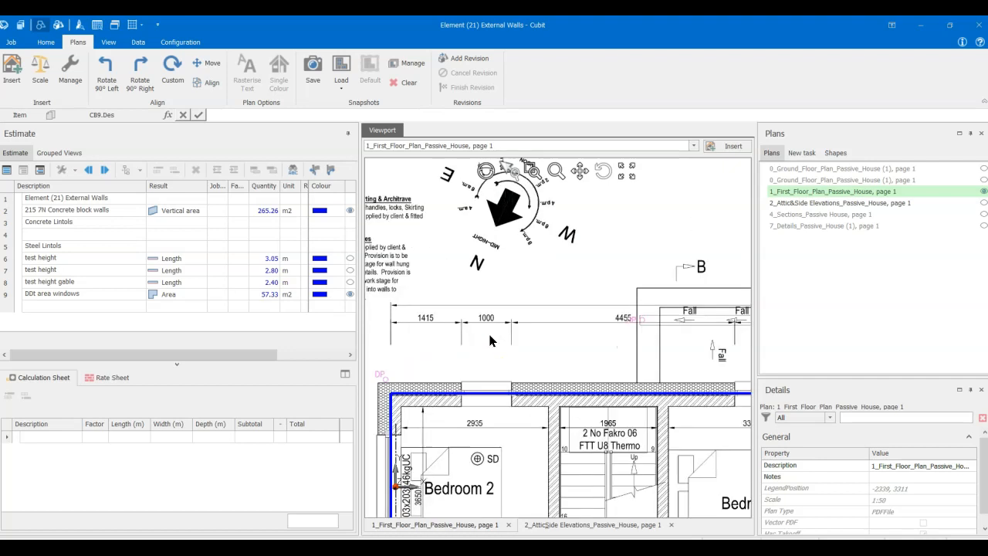
click(452, 398)
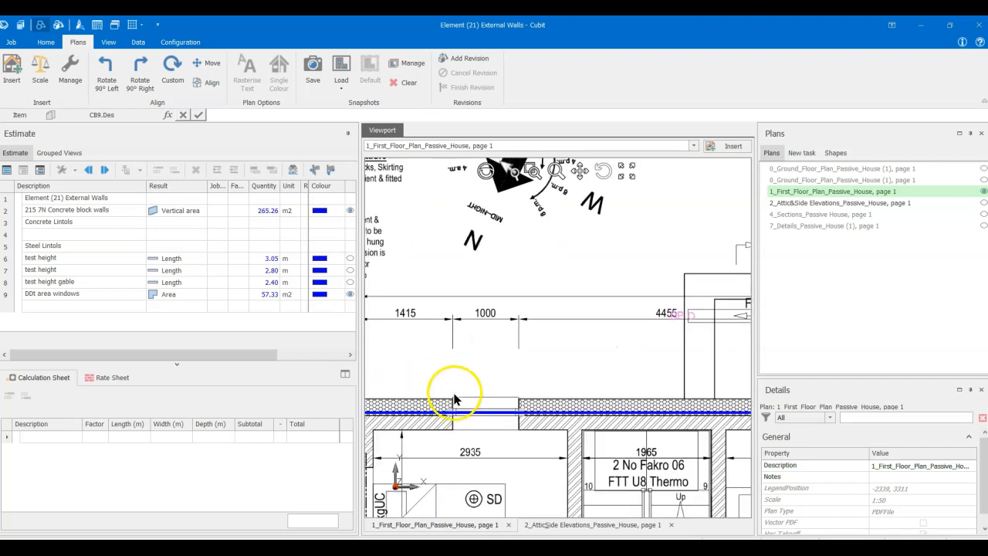
click(535, 404)
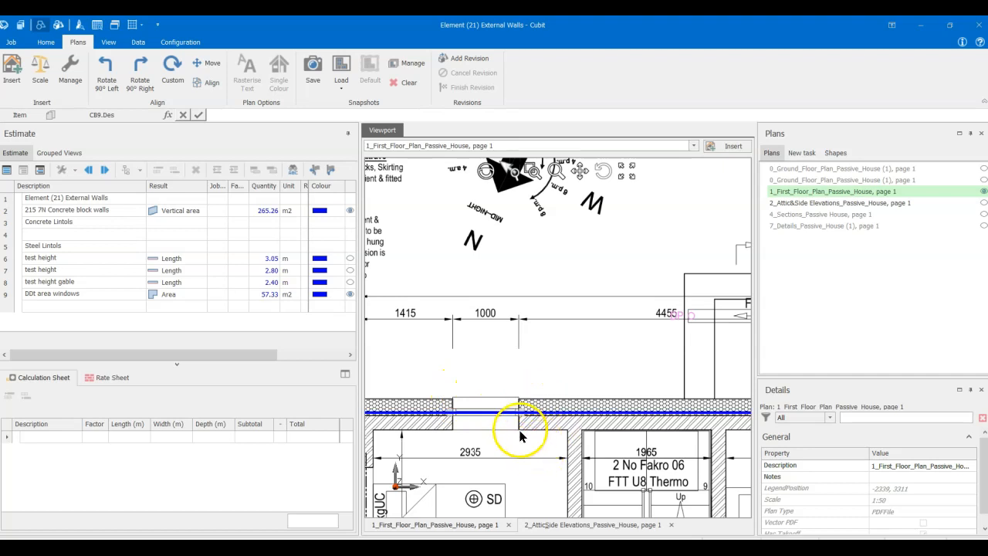
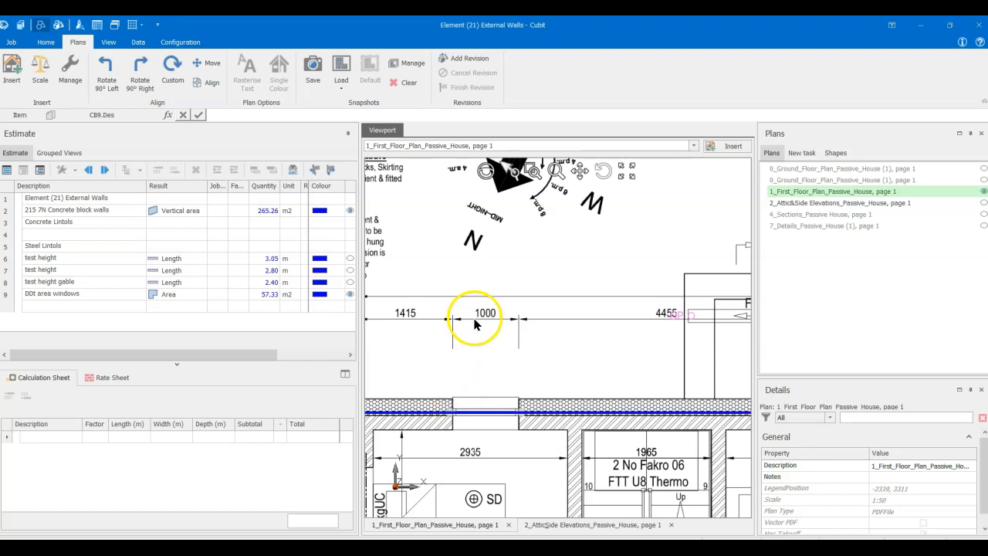
- Describe the blank item under the Concrete Lintols heading as "215 wide x 1.45 M Long"
click(114, 235)
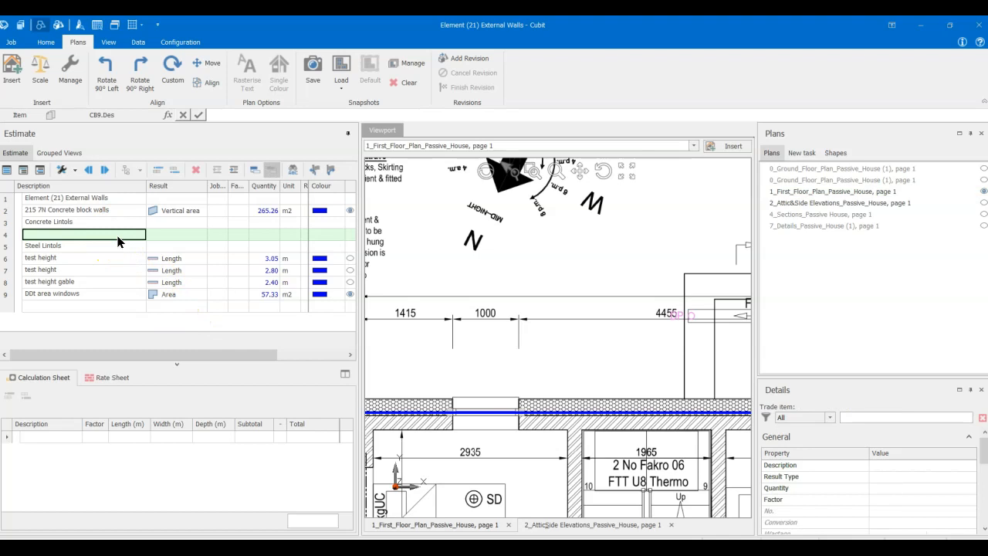
text(Lengtgth)
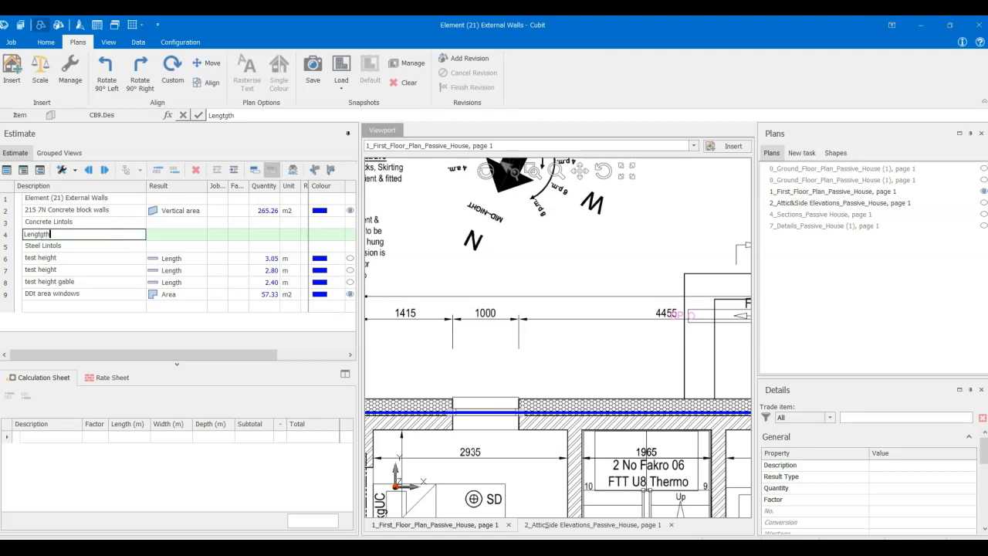
key(BackSpace)
key(BackSpace)
key(BackSpace)
key(BackSpace)
key(BackSpace)
key(BackSpace)
key(BackSpace)
key(BackSpace)
text(215 wide x 1.45 M Long)
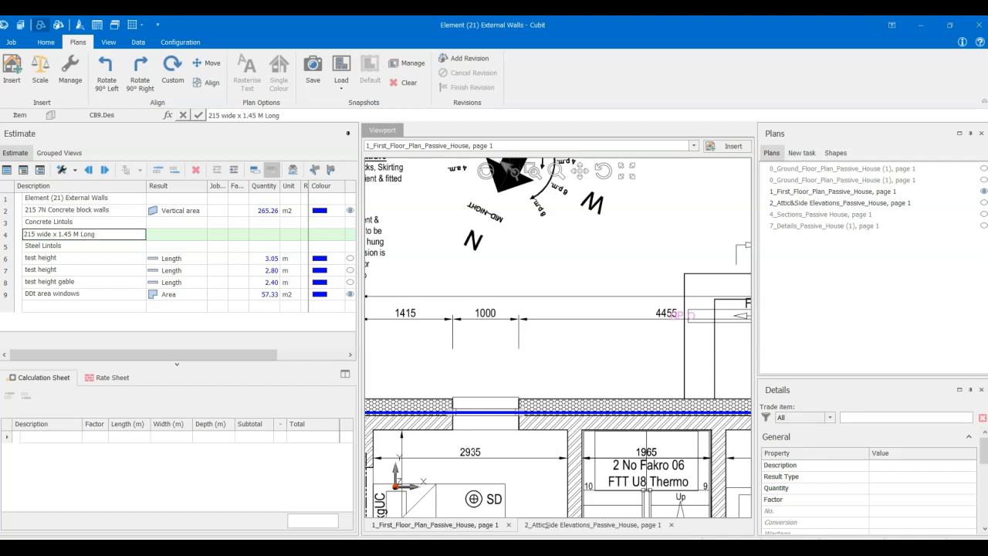
- Set the result type of the "215 wide x 1.45 M Long" lintol item to Count
click(186, 234)
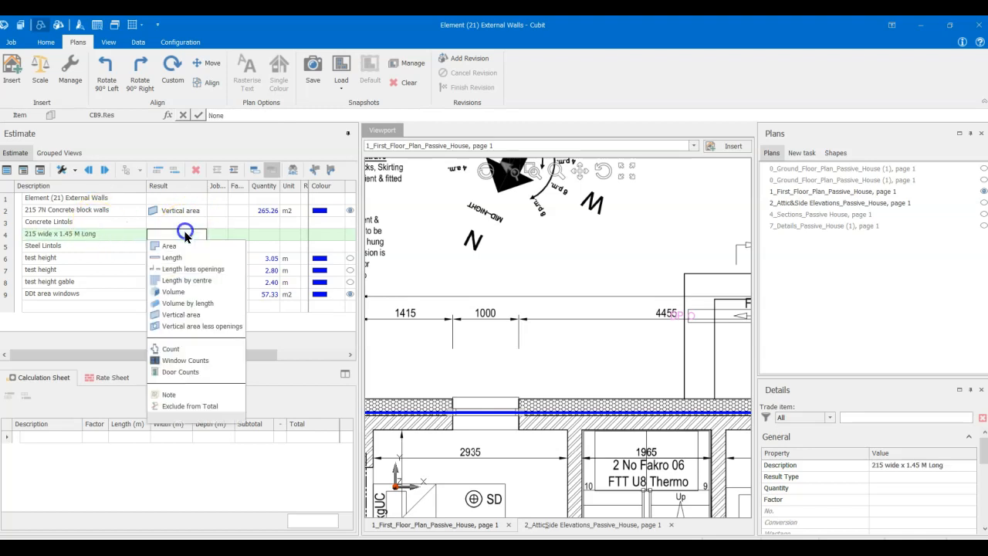
click(182, 349)
click(192, 352)
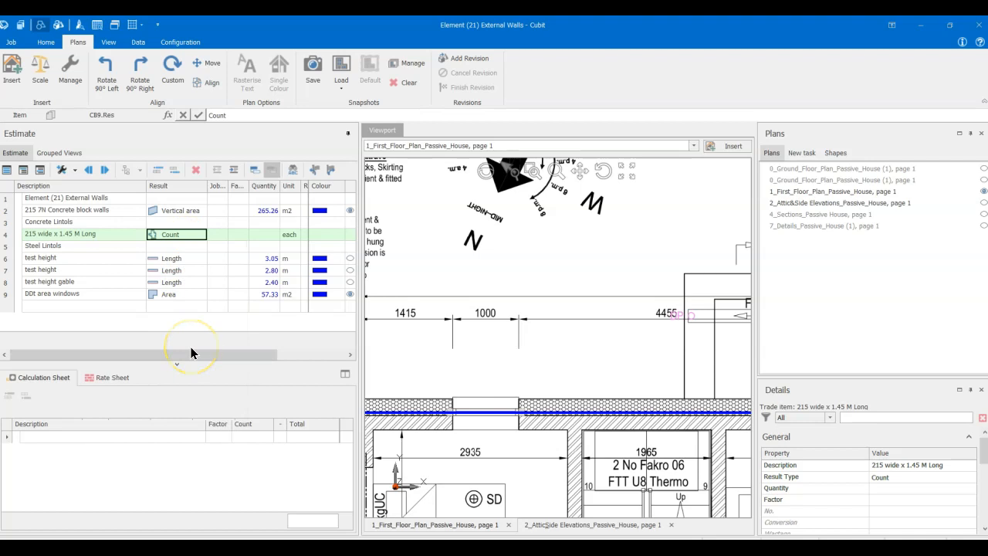
- Check the window shapes and factors in the DDt area windows calculation and set the 215 wide lintol's quantity to 14
click(265, 235)
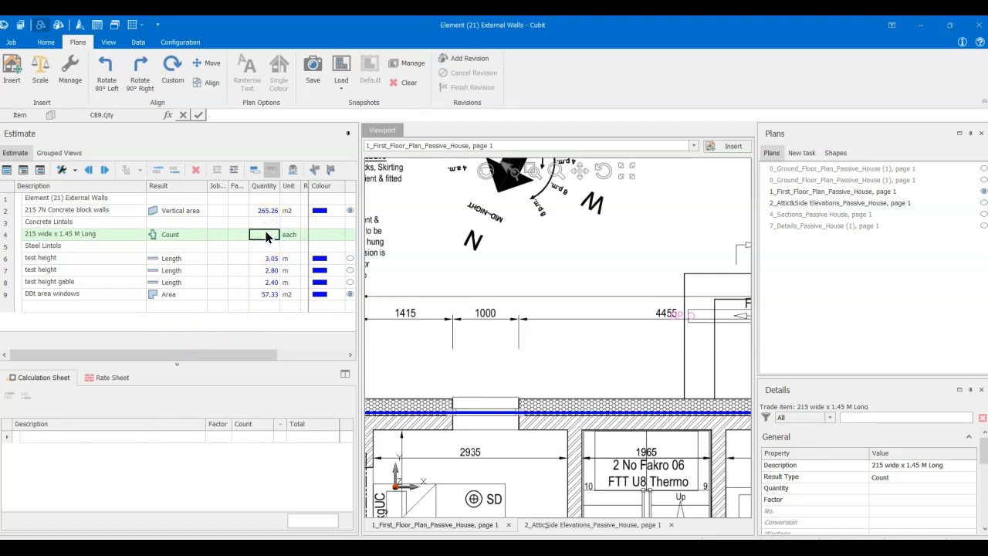
click(100, 299)
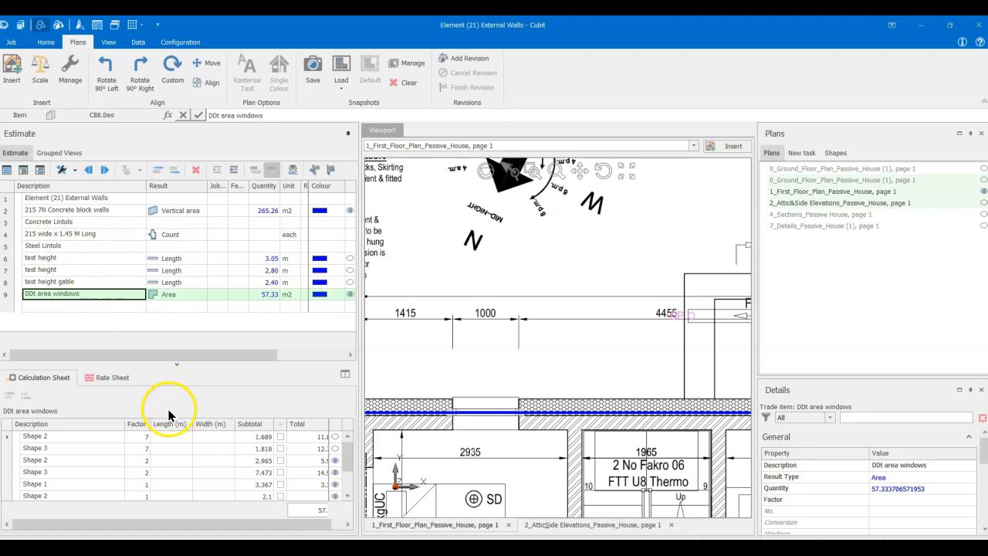
click(350, 471)
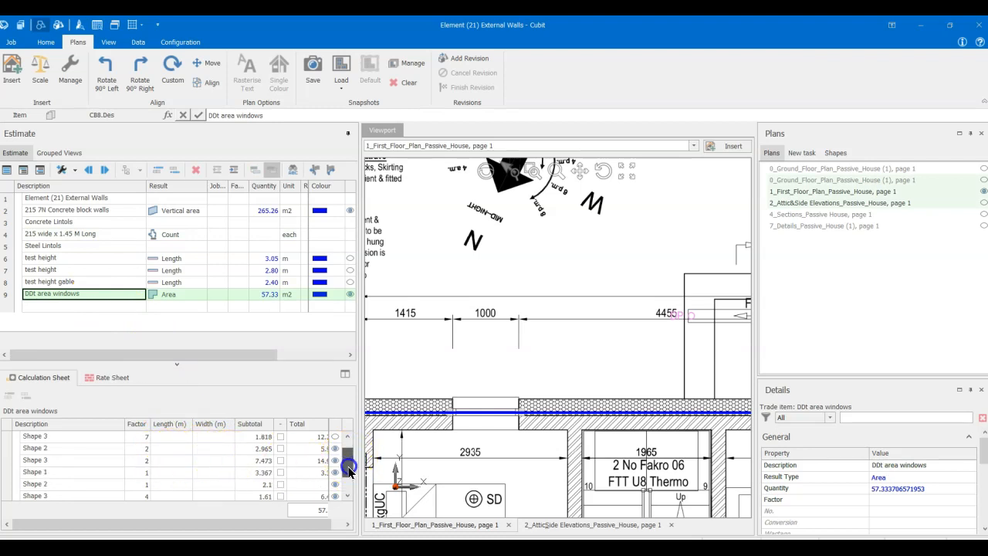
drag(347, 469, 351, 460)
click(91, 236)
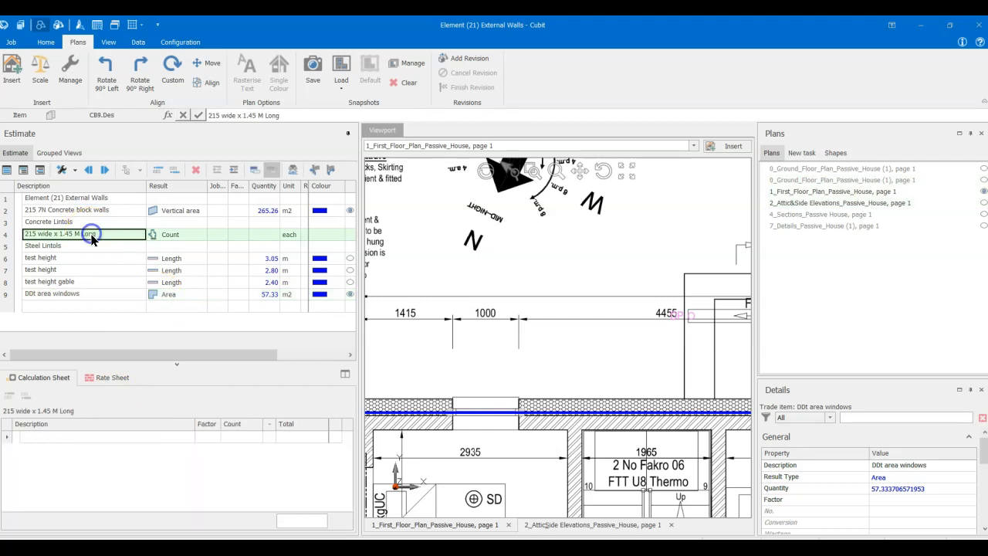
click(264, 236)
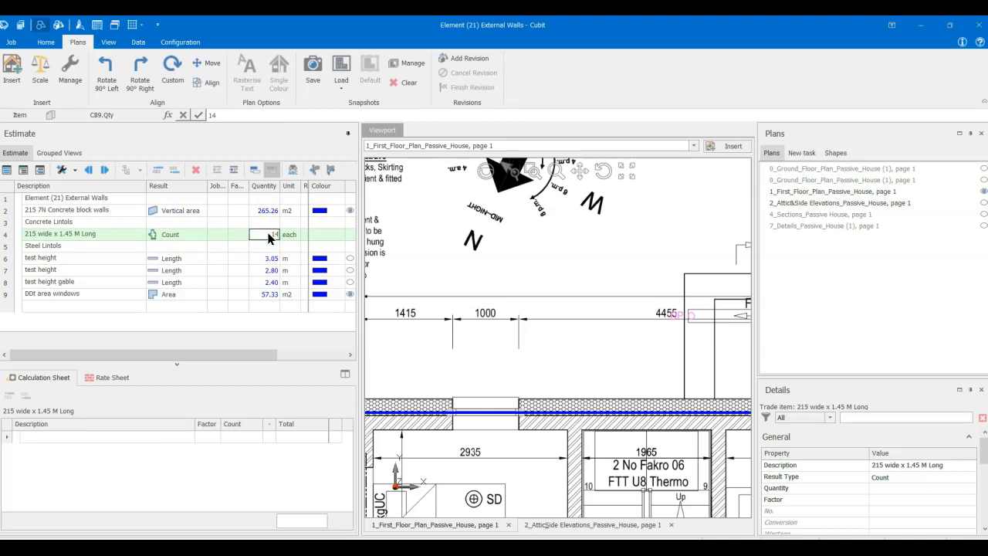
text(14)
key(Return)
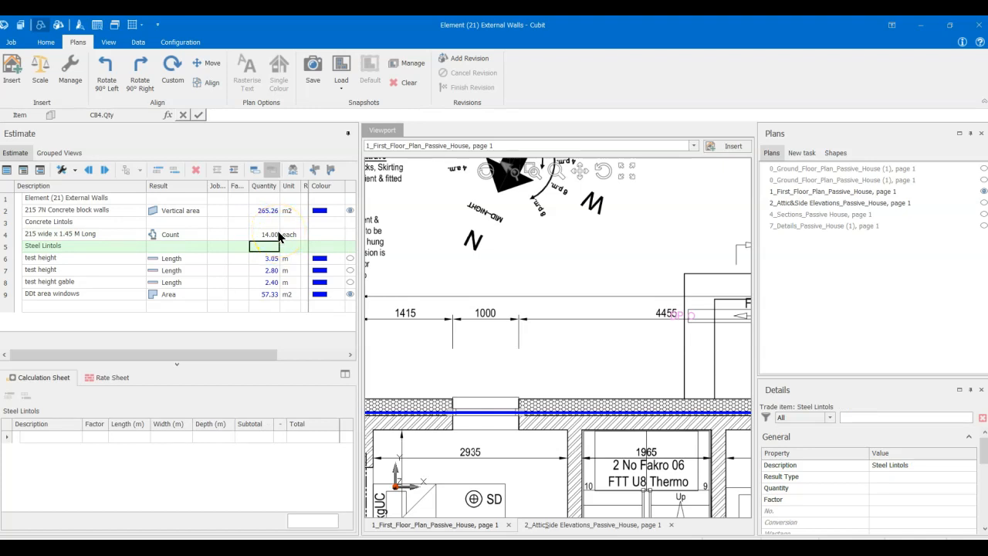
- Examine the openings and the steel beam size labels above the EnSuite and Master Bedroom on the first floor plan
scroll(485, 346, down, 3)
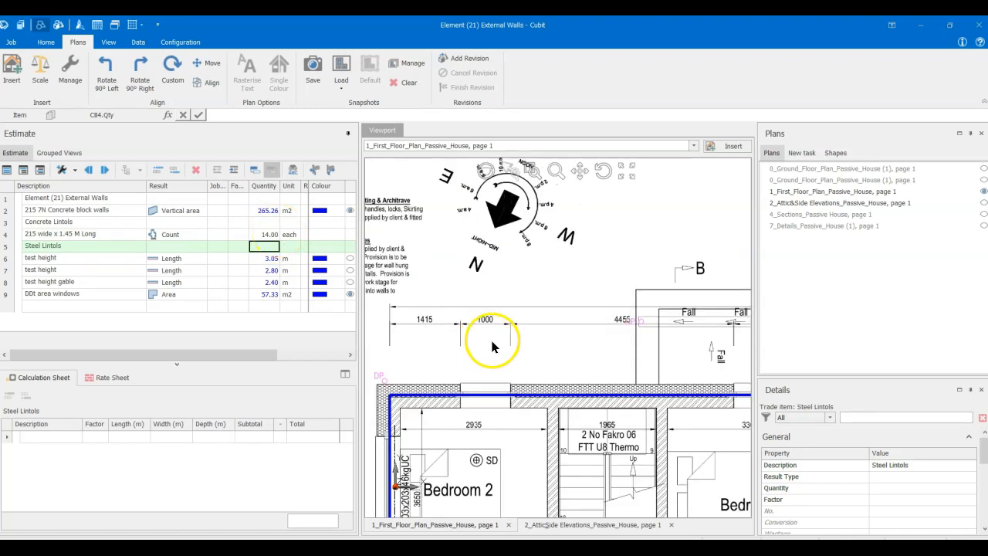
middle_drag(506, 415, 488, 355)
middle_drag(658, 375, 556, 375)
scroll(564, 368, up, 3)
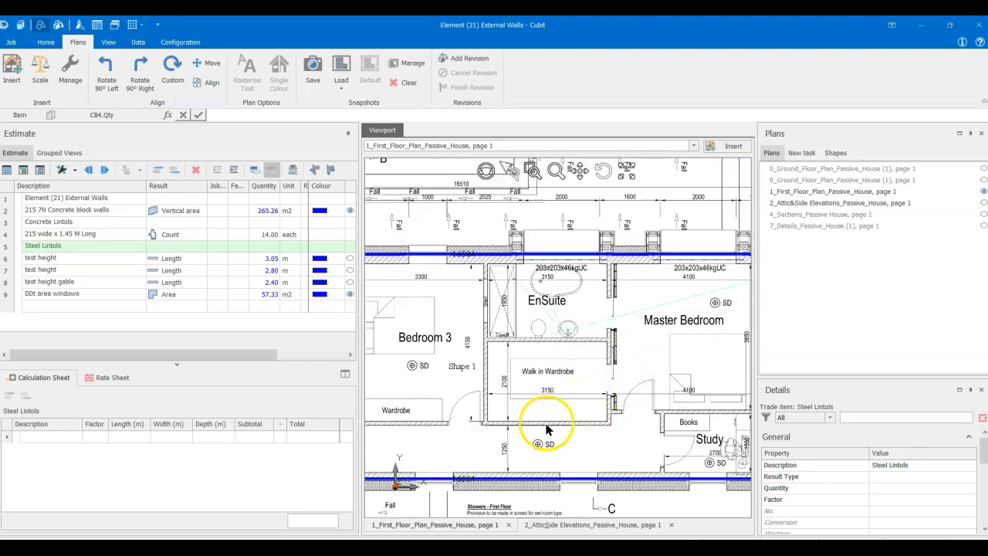
middle_drag(505, 441, 509, 441)
middle_drag(579, 330, 571, 395)
scroll(561, 344, up, 4)
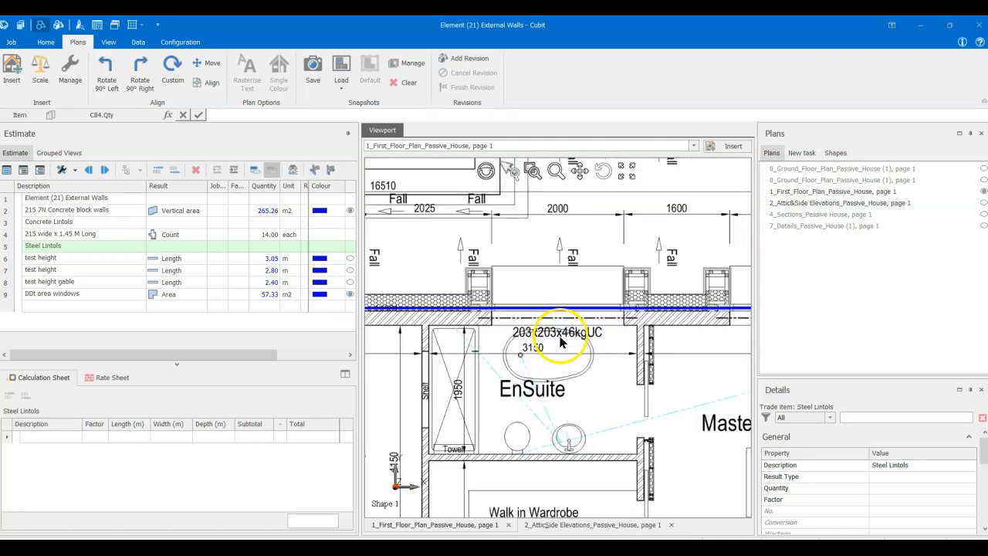
scroll(561, 344, down, 2)
middle_drag(561, 346, 557, 374)
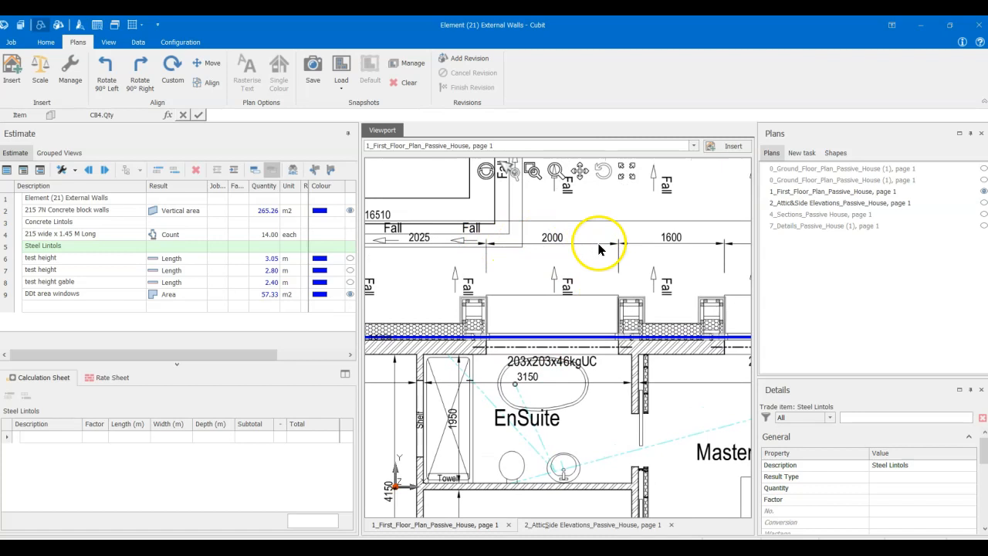
middle_drag(581, 403, 441, 397)
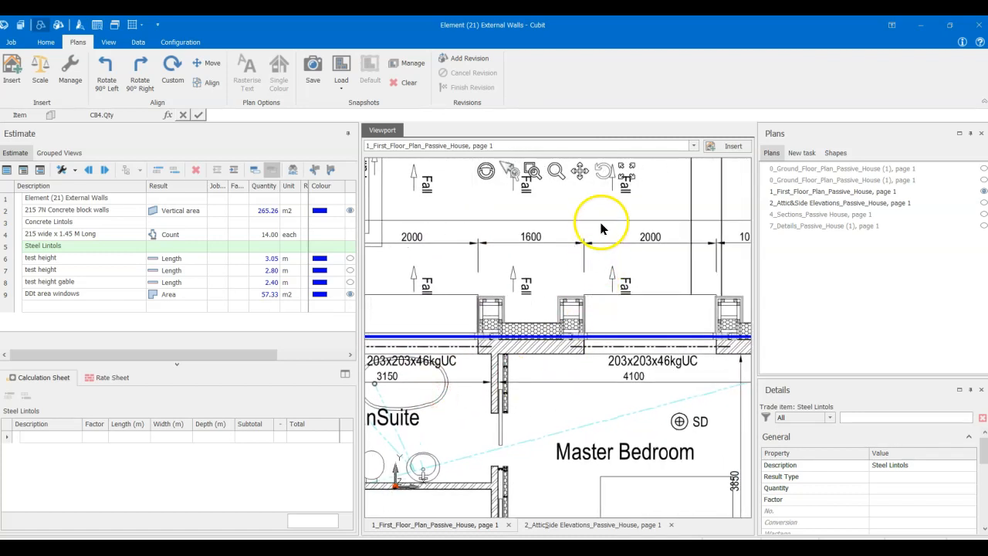
middle_drag(532, 401, 664, 402)
scroll(528, 386, up, 2)
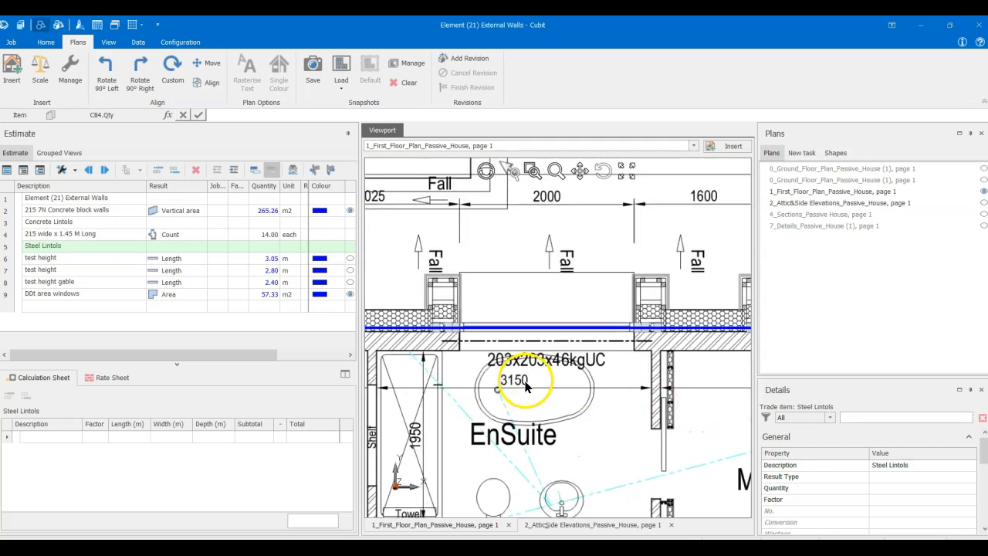
scroll(525, 386, up, 1)
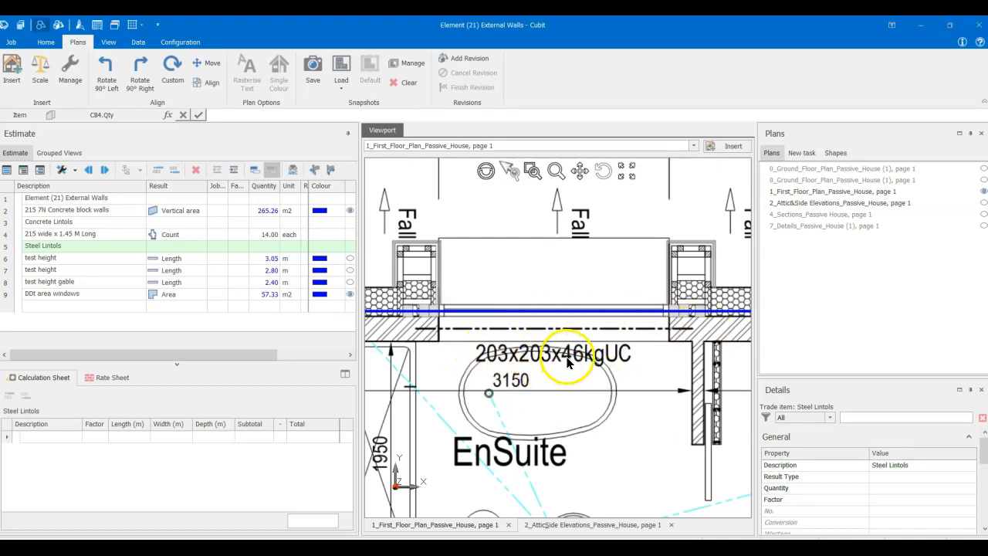
scroll(569, 363, down, 3)
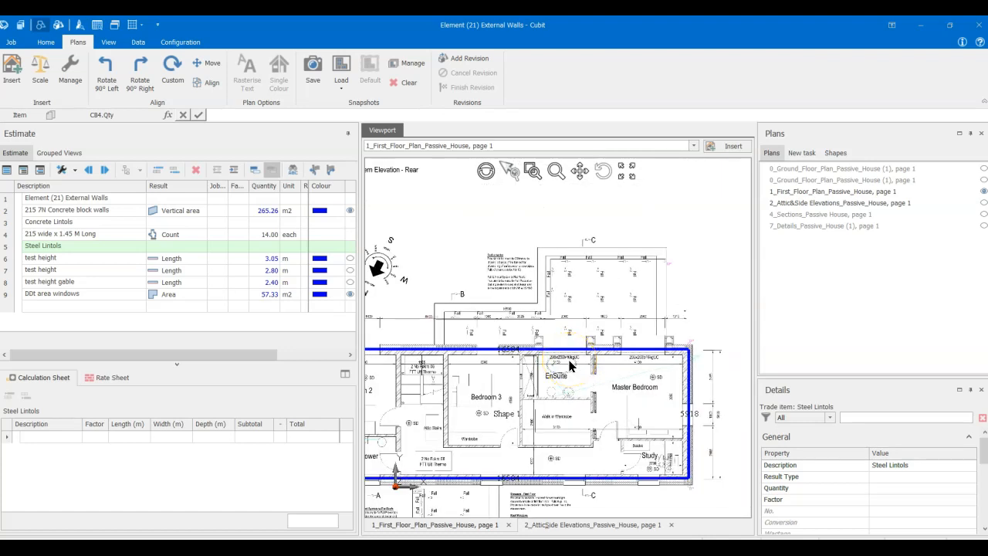
- With the 215 wide lintol item selected, review the external wall openings from Bedroom 2 to the Study on the first floor plan
click(108, 233)
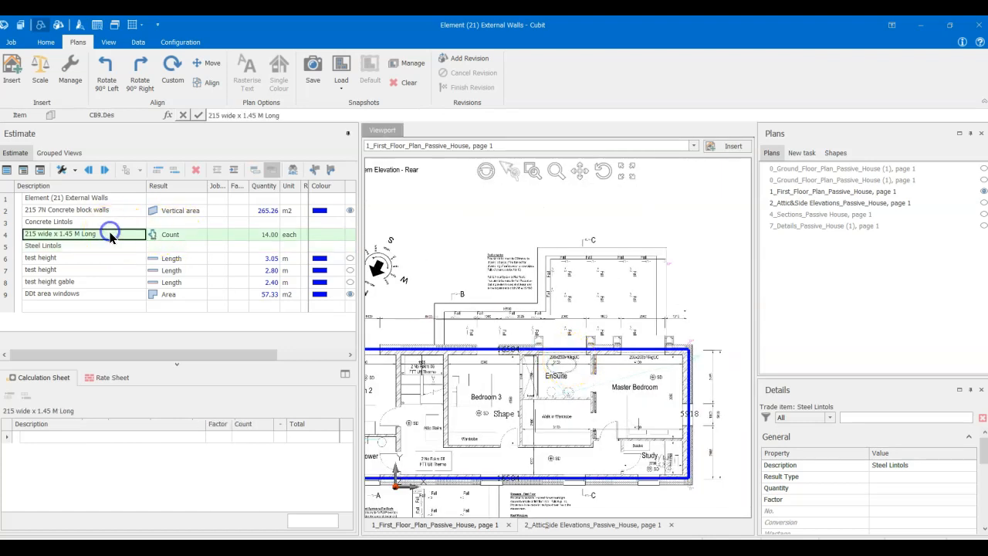
middle_drag(534, 392, 596, 388)
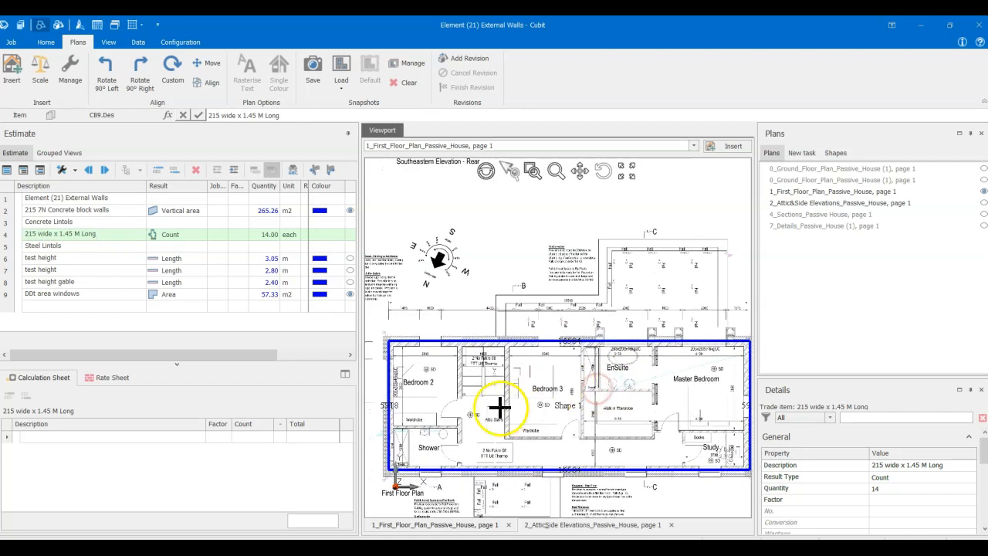
scroll(502, 401, up, 4)
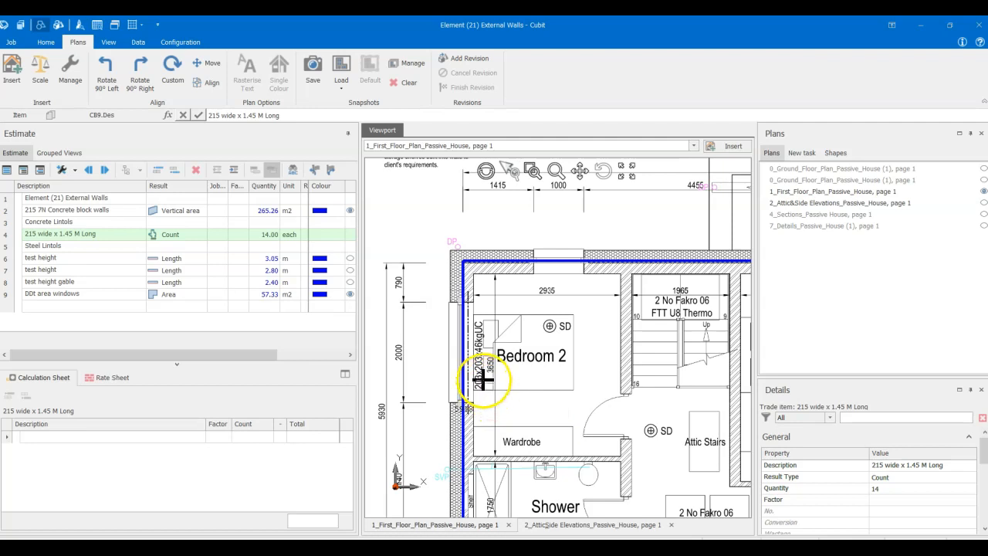
scroll(464, 321, down, 4)
scroll(501, 386, up, 3)
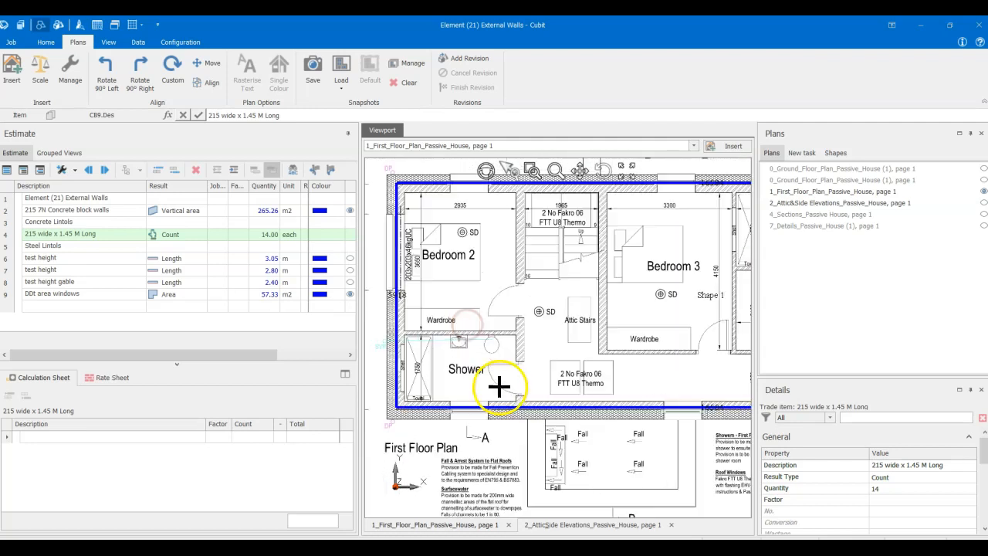
scroll(518, 412, down, 2)
middle_drag(628, 390, 463, 390)
middle_drag(662, 385, 471, 400)
scroll(629, 398, up, 2)
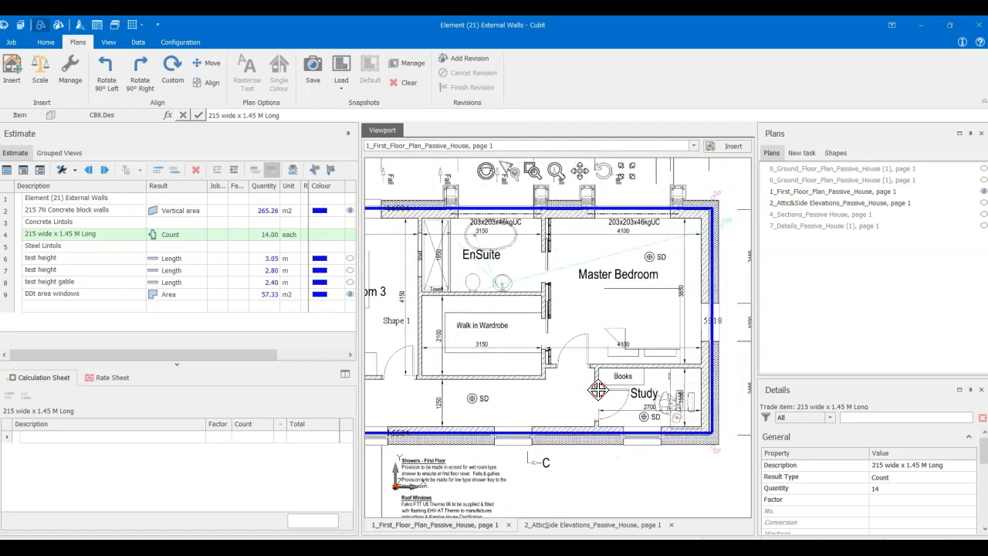
scroll(630, 396, up, 1)
scroll(629, 400, down, 2)
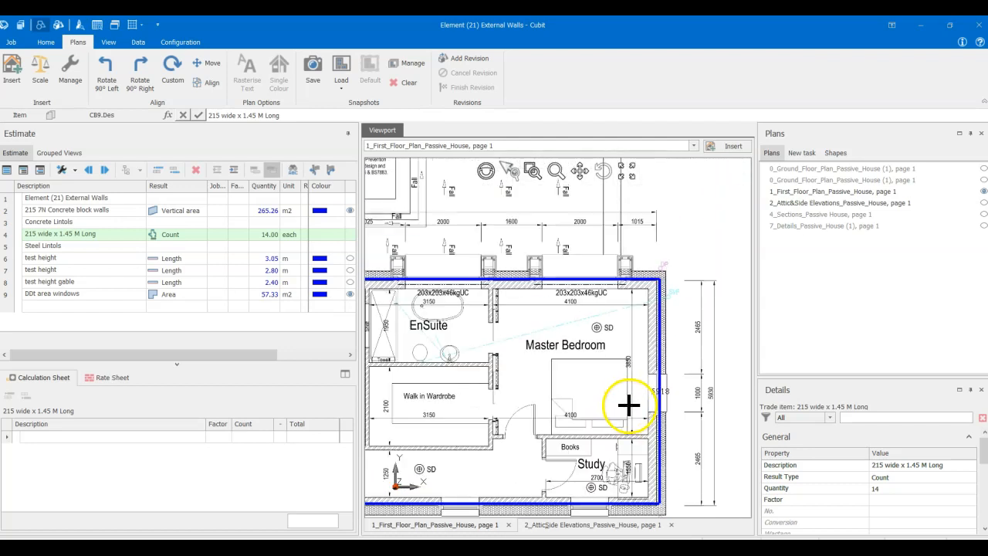
scroll(476, 410, down, 2)
middle_drag(476, 410, 583, 387)
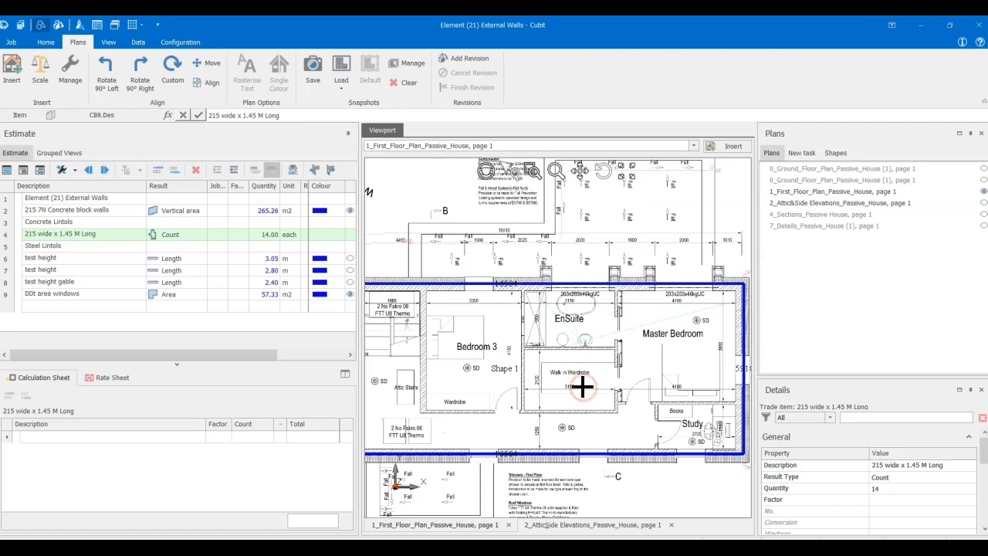
- Bring up the second Ground Floor plan and examine the door opening between the Utility/Boot Room and its porch
double_click(804, 179)
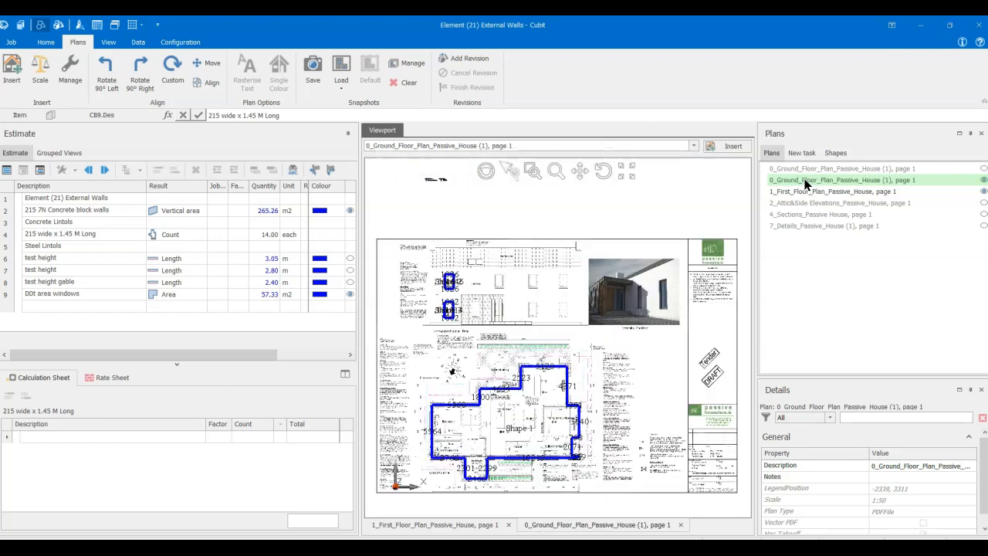
scroll(490, 353, up, 4)
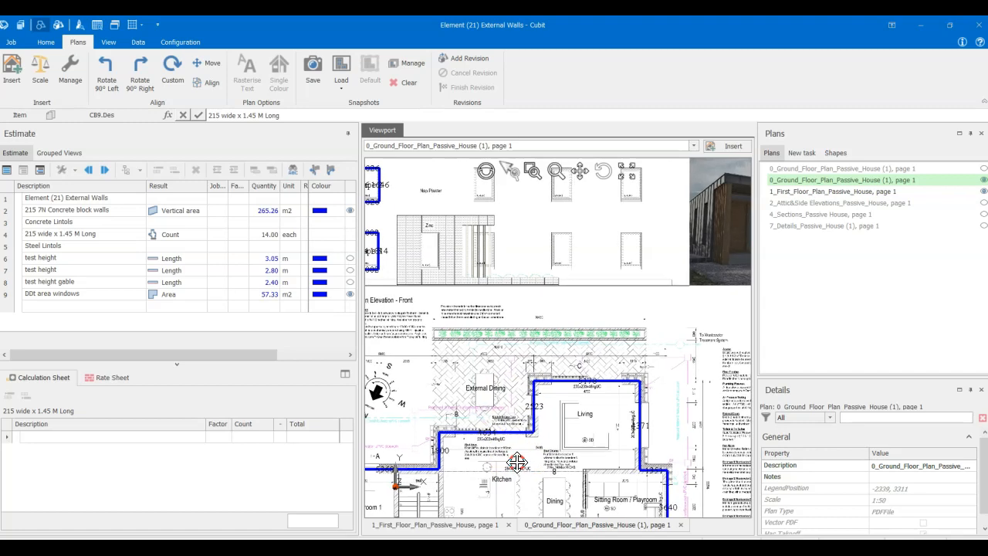
middle_drag(528, 437, 572, 370)
middle_drag(535, 434, 555, 394)
middle_drag(660, 447, 582, 443)
scroll(675, 432, up, 3)
scroll(709, 353, up, 2)
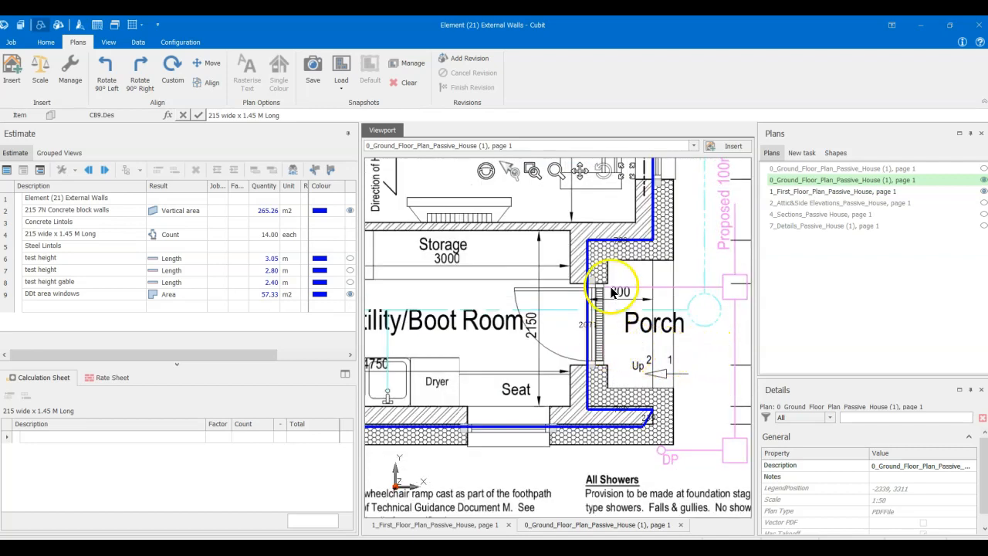
scroll(611, 325, up, 2)
scroll(545, 353, down, 3)
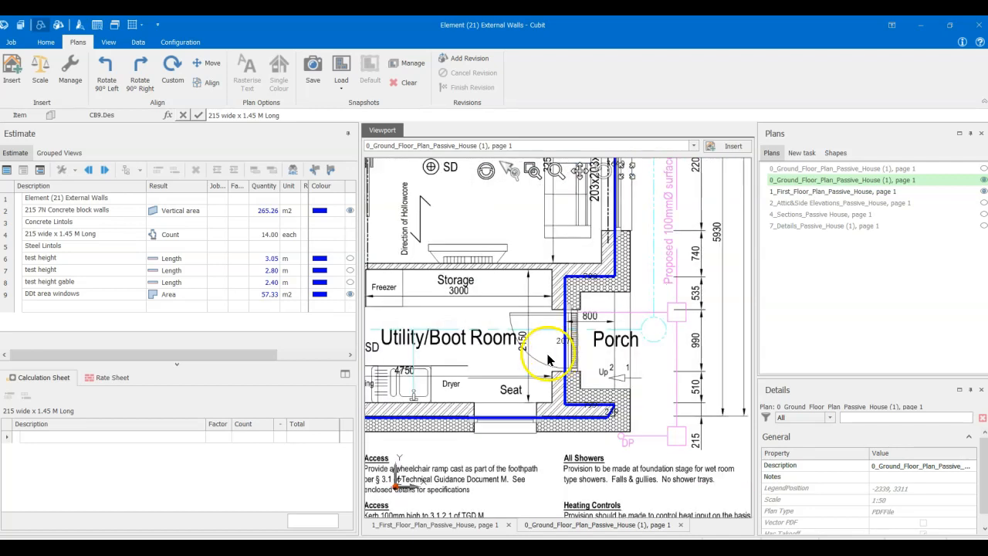
- Examine the external wall openings from the Utility/Boot Room past the Shower to the entrance porch on the ground floor plan
scroll(625, 393, up, 3)
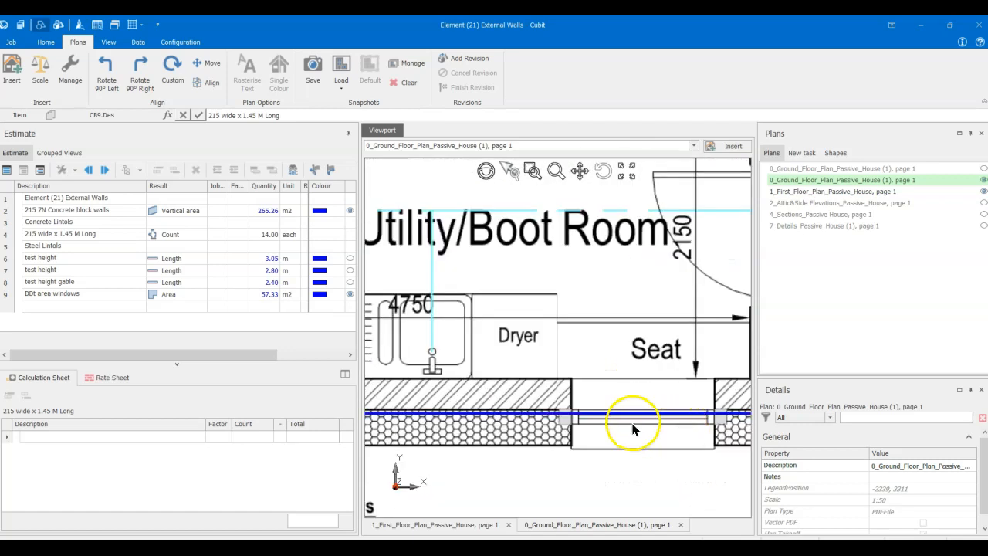
scroll(630, 375, down, 5)
scroll(587, 363, up, 4)
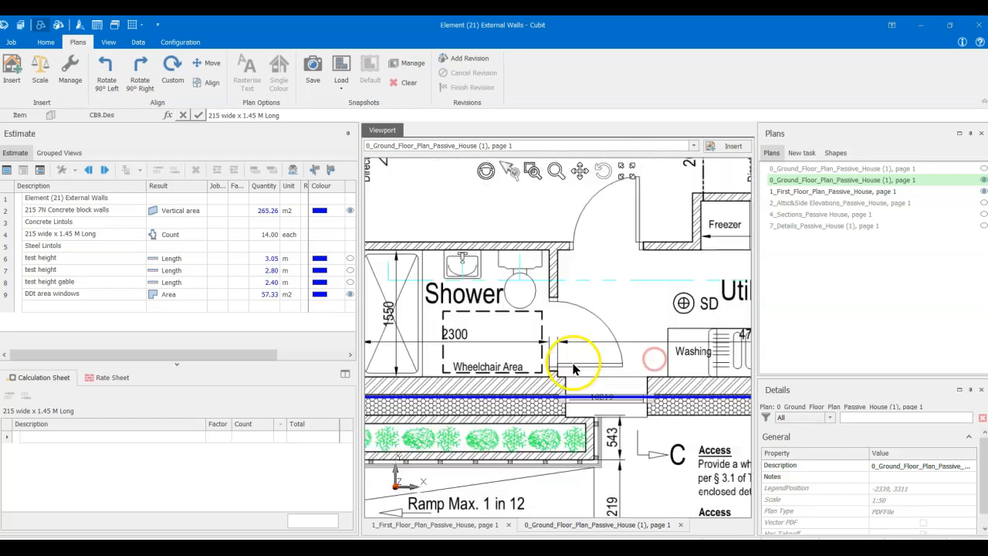
scroll(637, 388, down, 2)
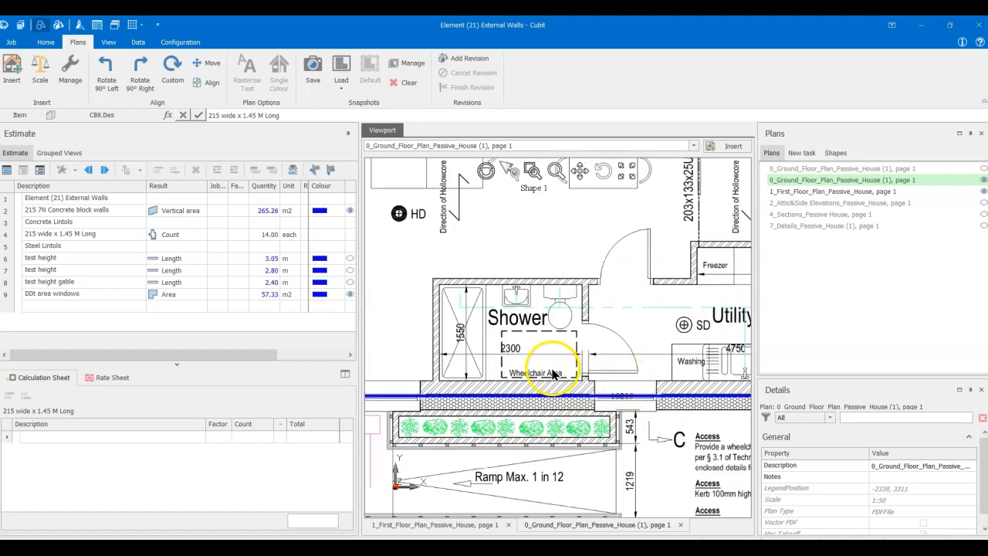
scroll(553, 373, down, 3)
middle_drag(492, 366, 638, 352)
middle_drag(618, 436, 662, 413)
scroll(607, 390, up, 3)
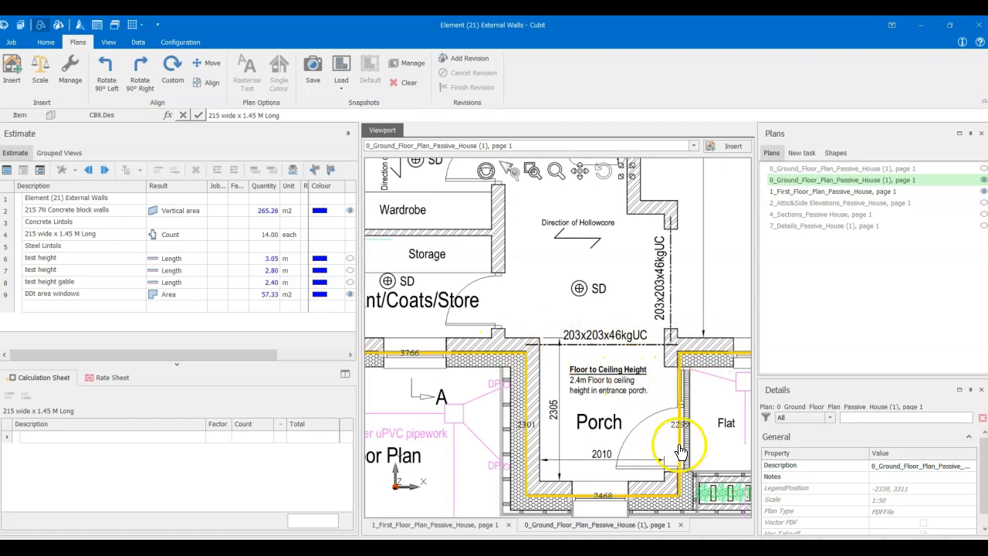
scroll(691, 444, down, 2)
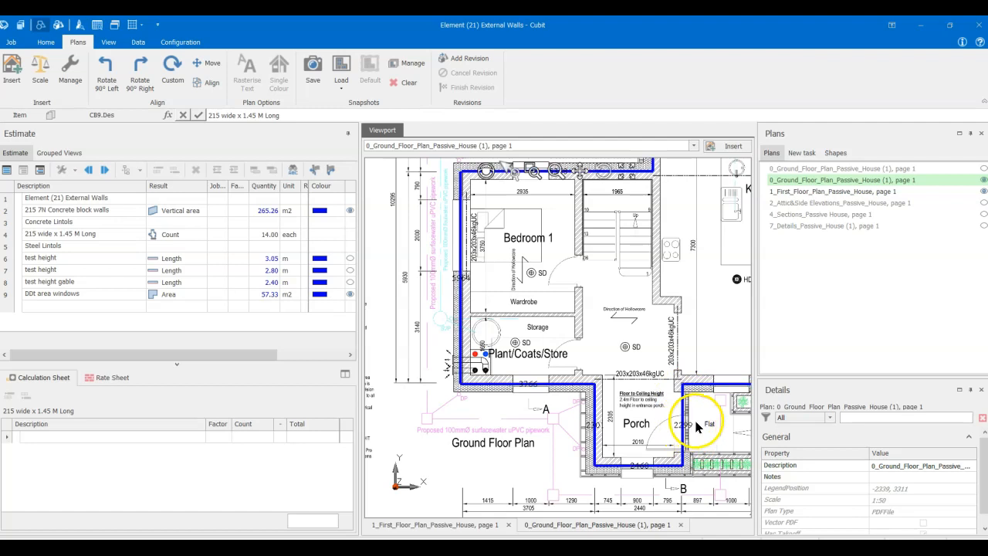
- Examine the external wall openings on the ground floor plan around the Living and Kitchen areas and back to the entrance porch
scroll(695, 429, up, 2)
scroll(694, 420, down, 2)
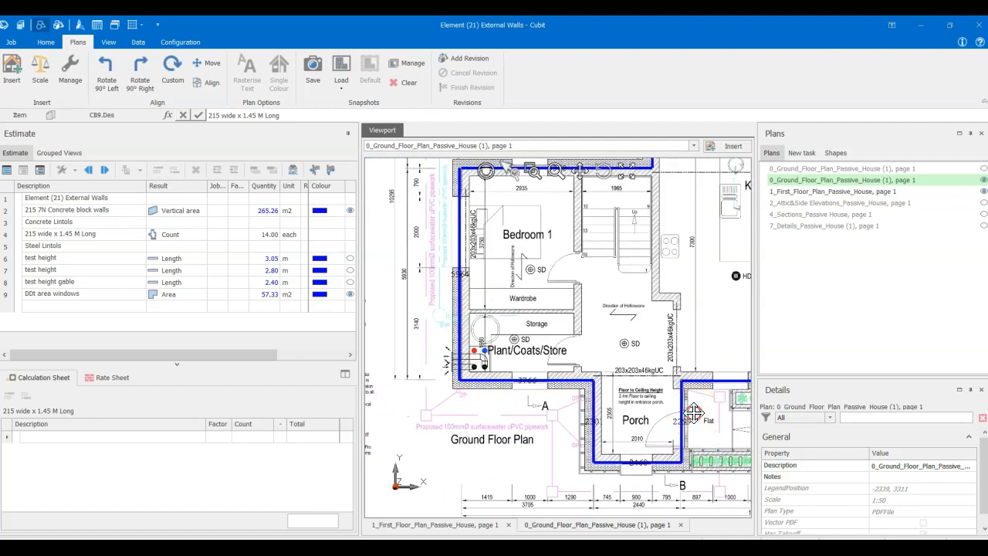
middle_drag(694, 412, 677, 461)
scroll(448, 318, up, 1)
scroll(548, 320, down, 2)
middle_drag(637, 316, 468, 399)
middle_drag(601, 309, 500, 340)
scroll(585, 304, up, 2)
scroll(585, 308, down, 2)
scroll(585, 306, up, 2)
click(584, 327)
scroll(586, 330, down, 2)
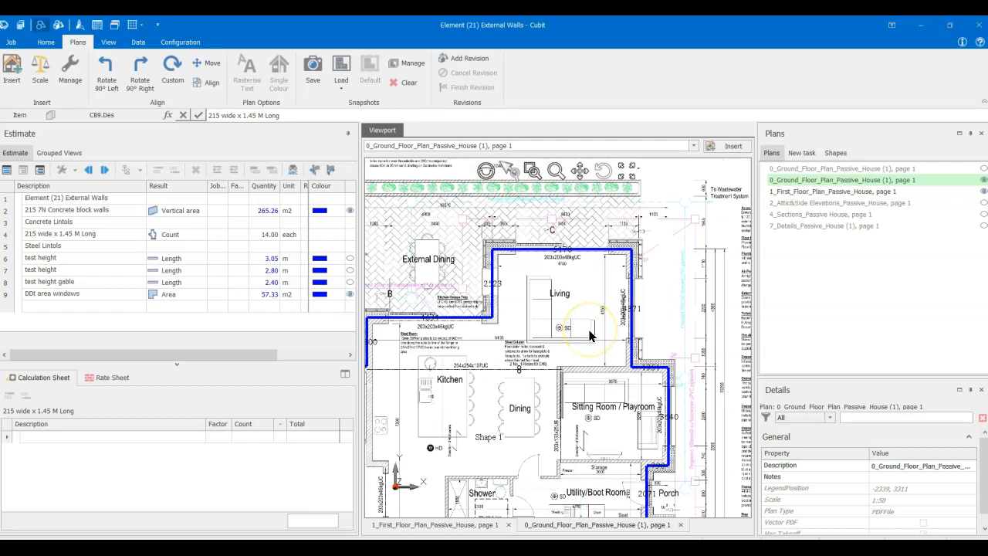
scroll(481, 430, down, 1)
middle_drag(481, 430, 545, 289)
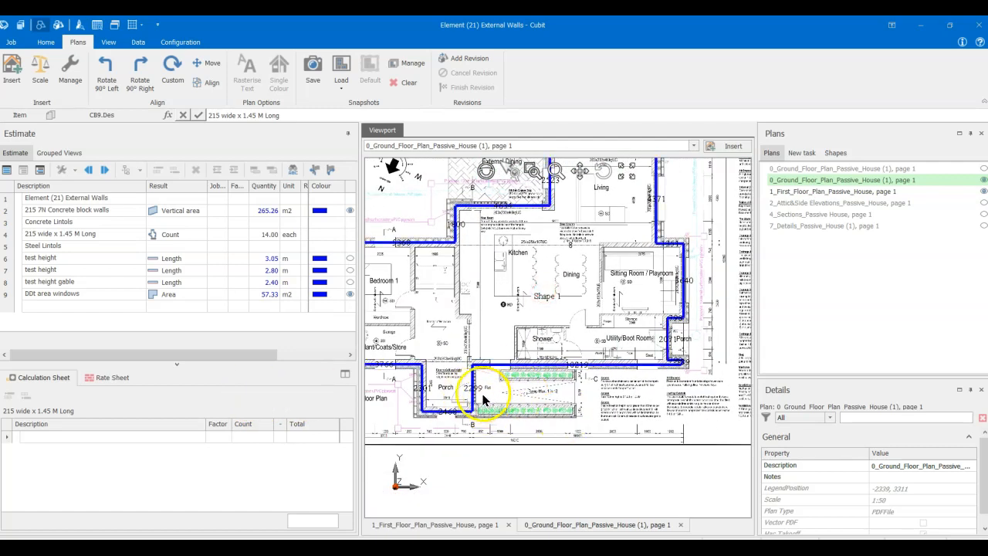
scroll(484, 407, up, 3)
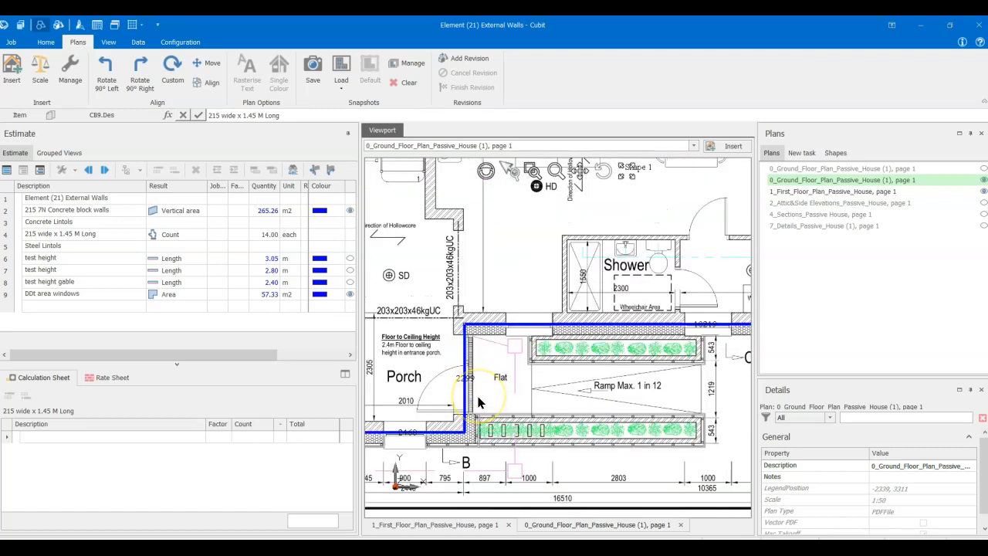
scroll(464, 354, down, 3)
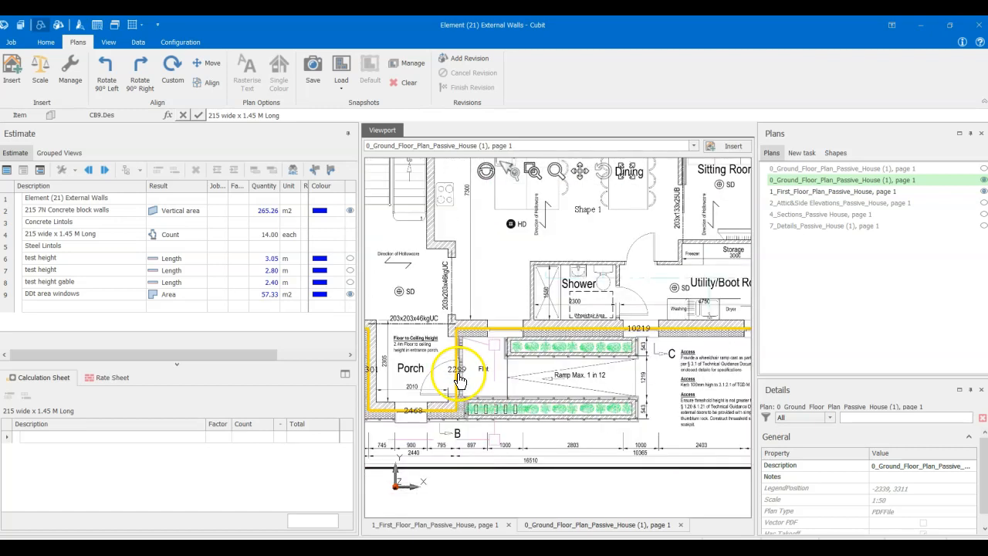
- Bring up the Attic & Side Elevations plan and examine the head of the dr-sw-1 entrance door opening on the Southwestern Elevation
click(820, 202)
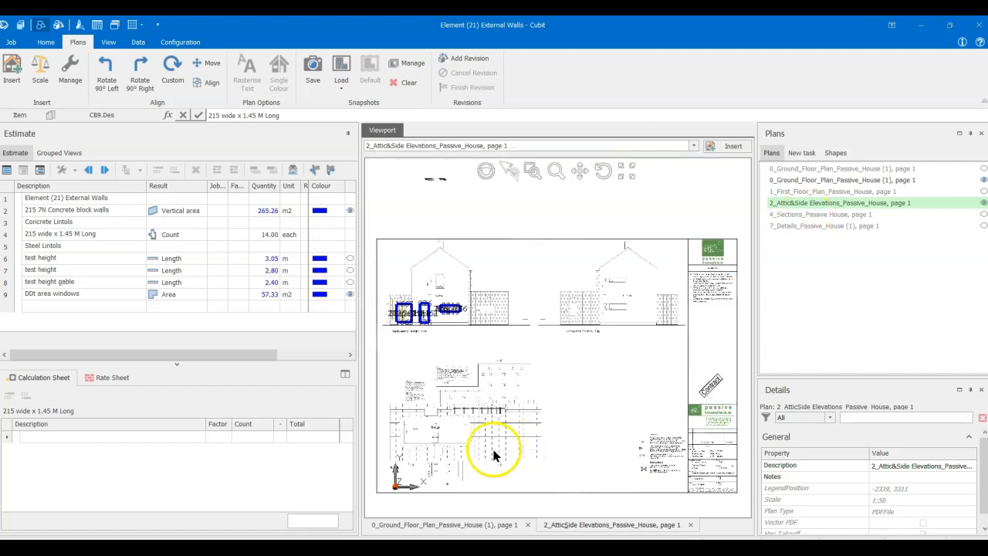
scroll(435, 366, up, 5)
middle_drag(411, 304, 570, 424)
scroll(507, 404, up, 5)
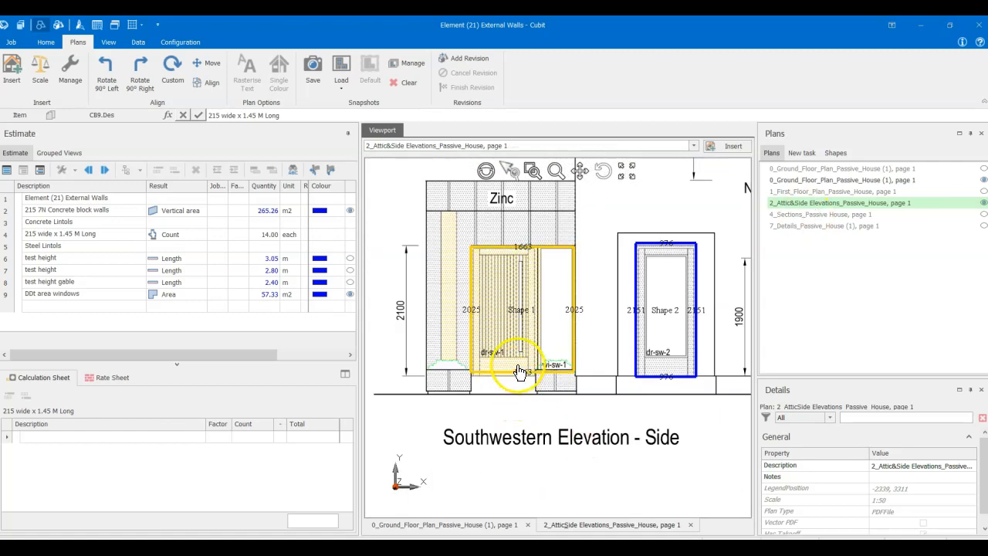
scroll(511, 371, up, 3)
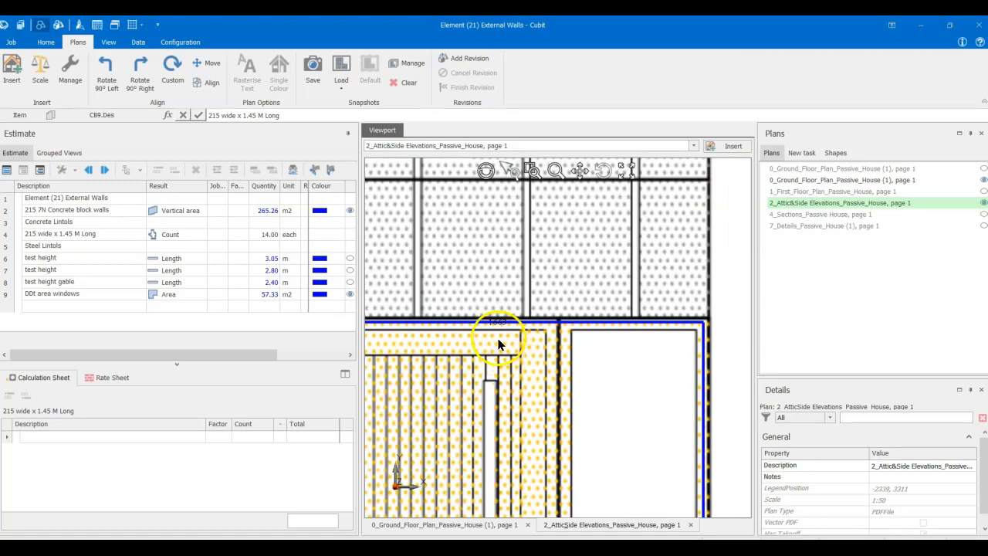
scroll(488, 328, down, 5)
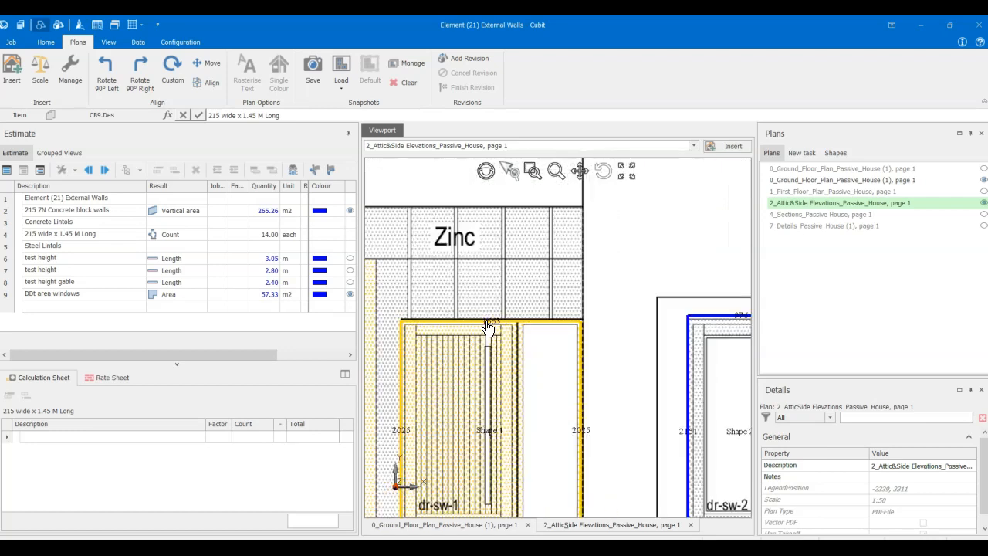
scroll(503, 348, down, 1)
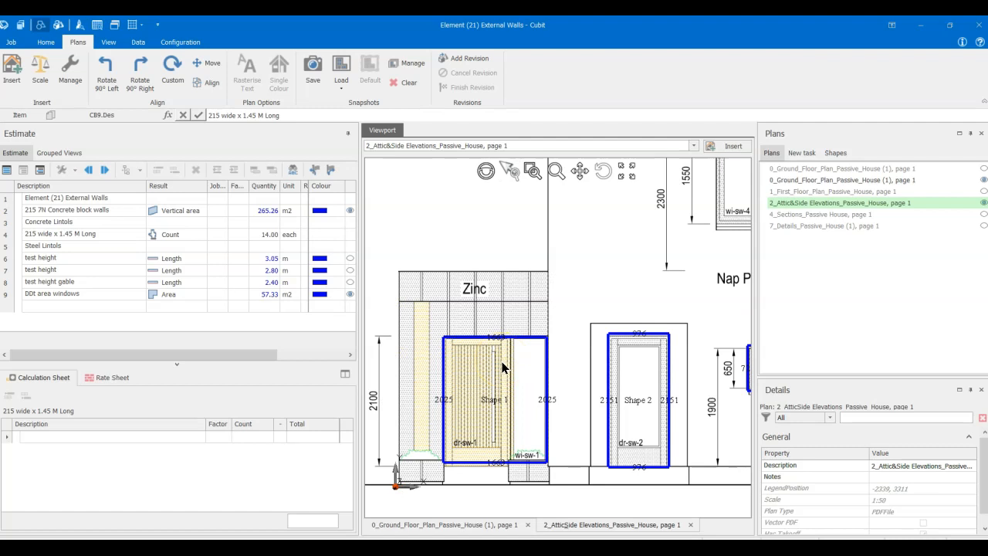
- Insert a new estimate item above the Steel Lintols heading and describe it as 215 wide x 2.05 M long
click(107, 223)
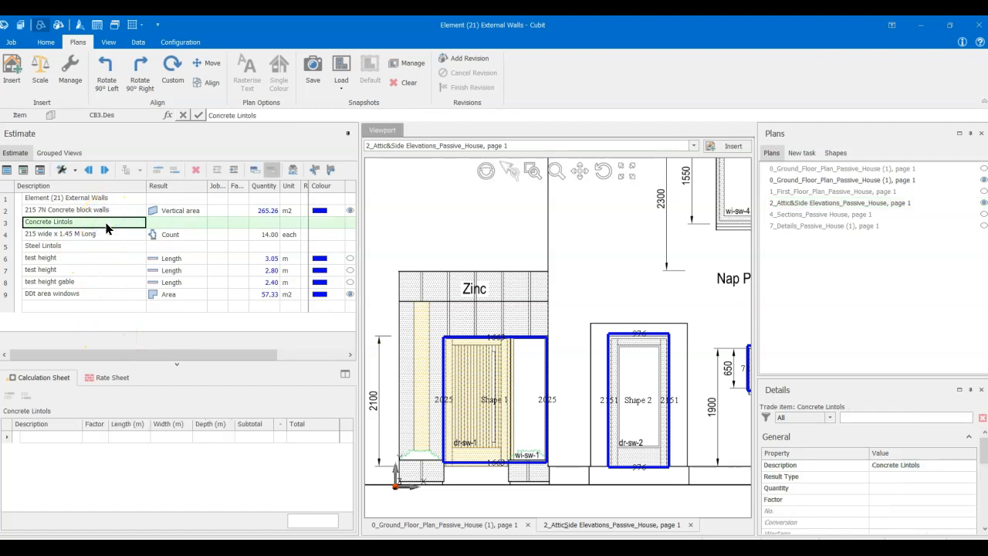
click(104, 236)
right_click(104, 234)
click(94, 246)
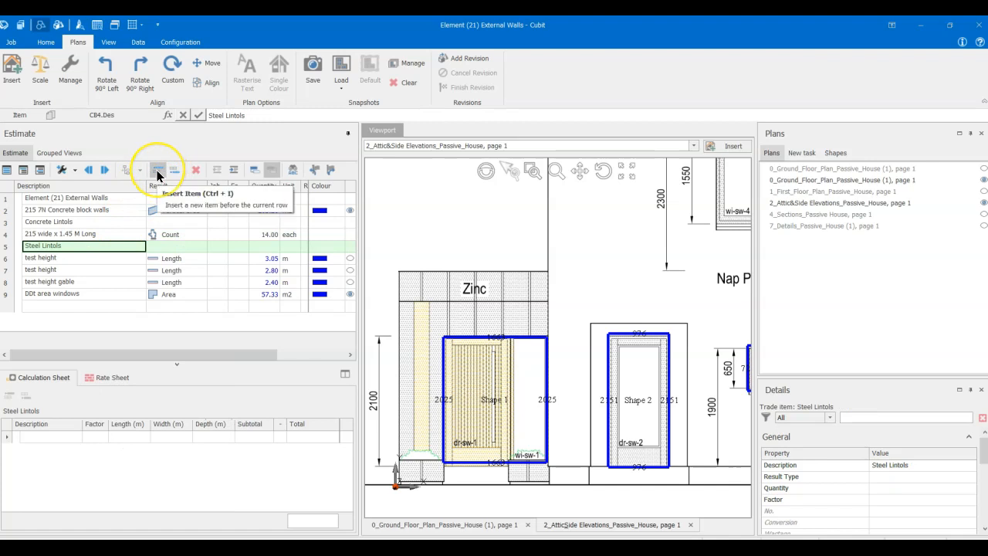
click(157, 176)
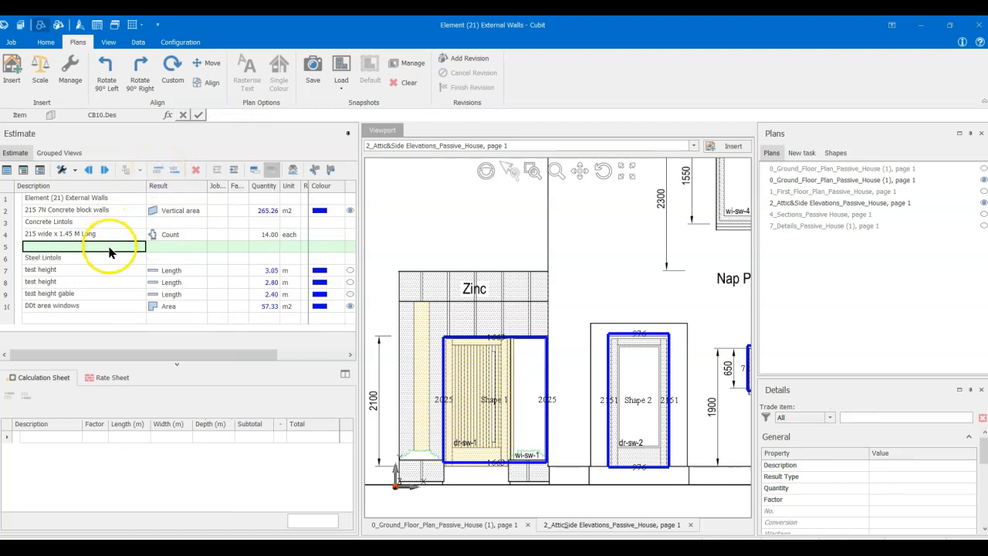
text(215 wide x 2.05 M long)
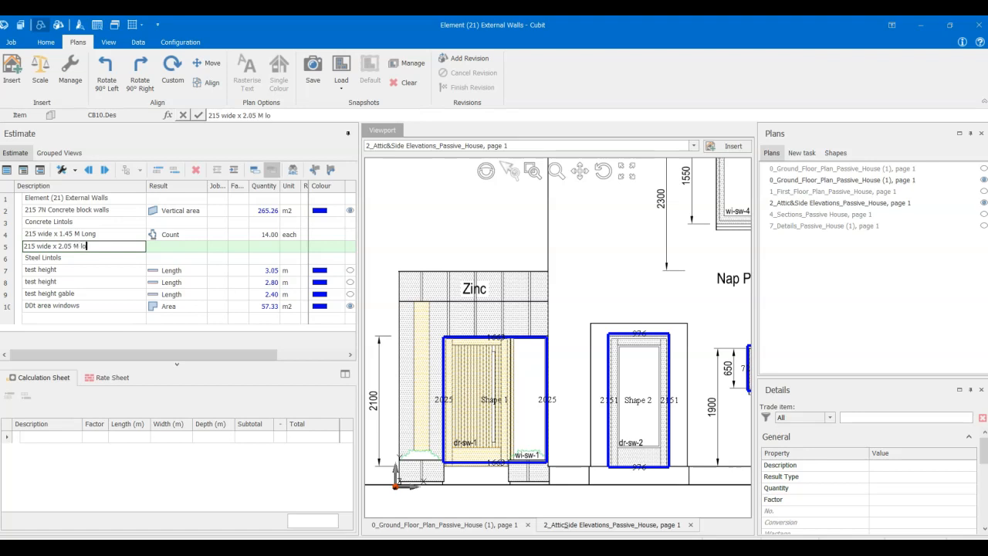
- Set the result of the 2.05 M long lintol item to Count with a quantity of 1
click(172, 245)
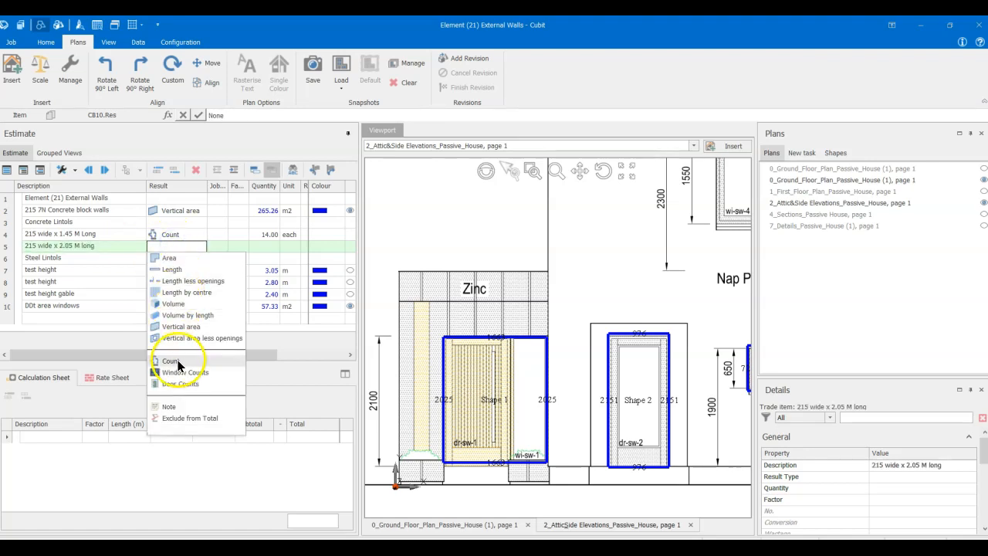
click(172, 361)
click(267, 246)
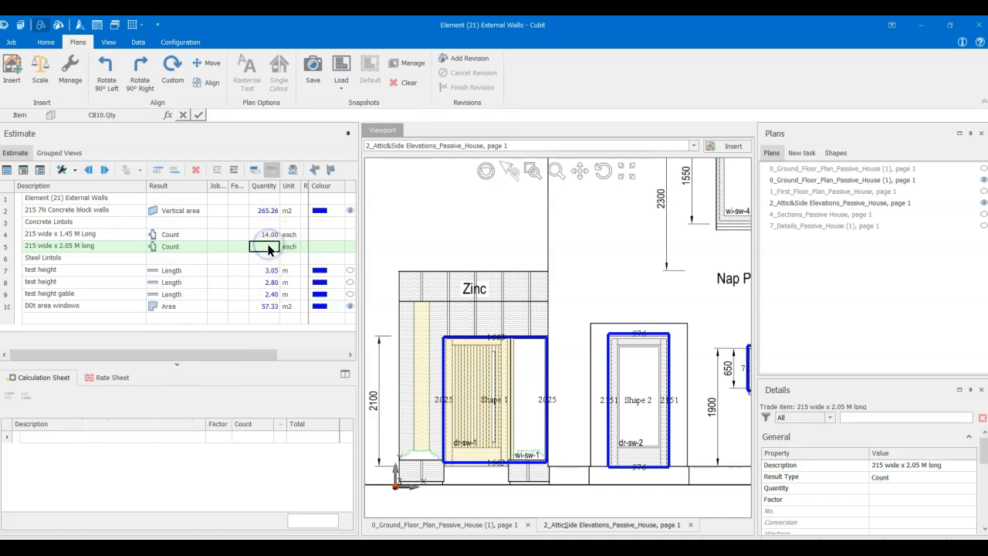
key(Return)
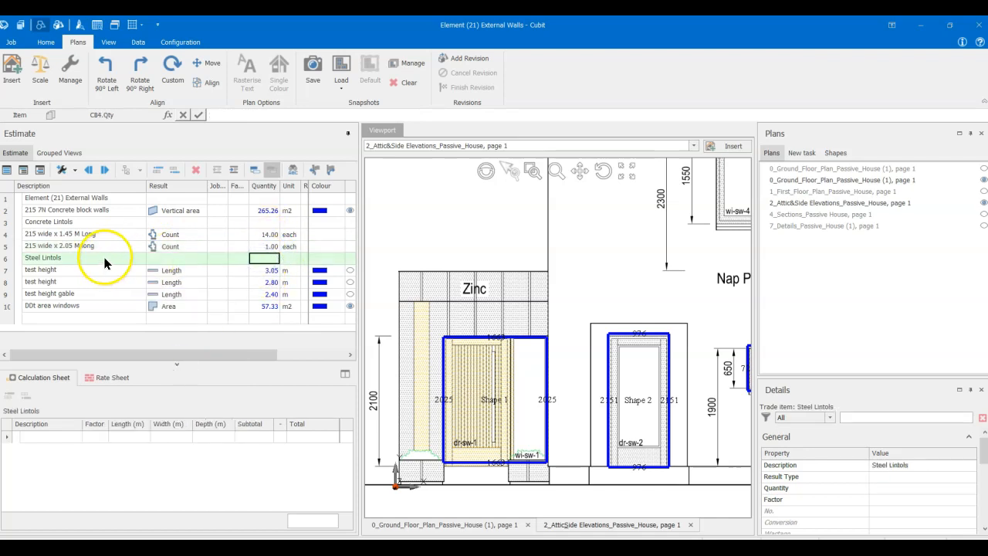
- Insert a blank estimate item directly below the Steel Lintols heading
click(98, 270)
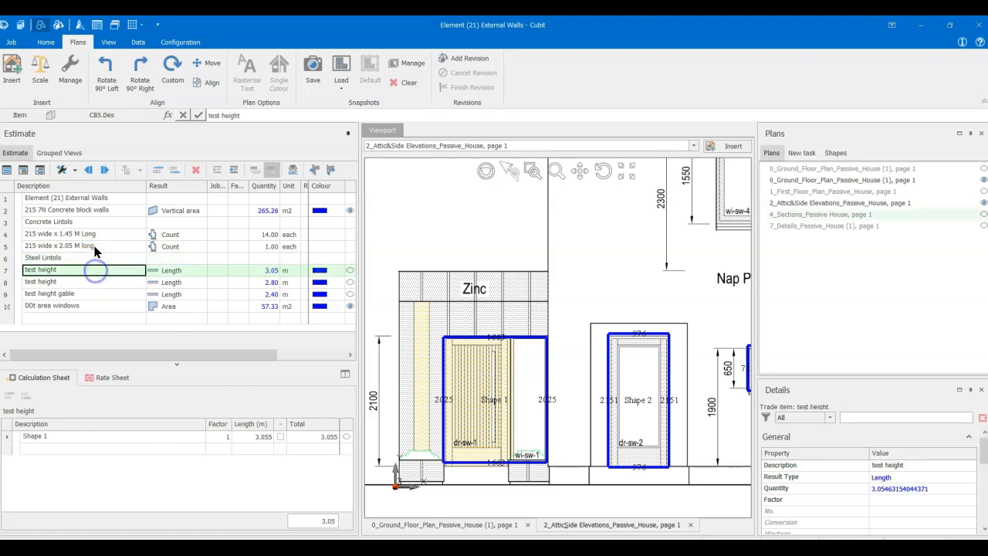
right_click(90, 271)
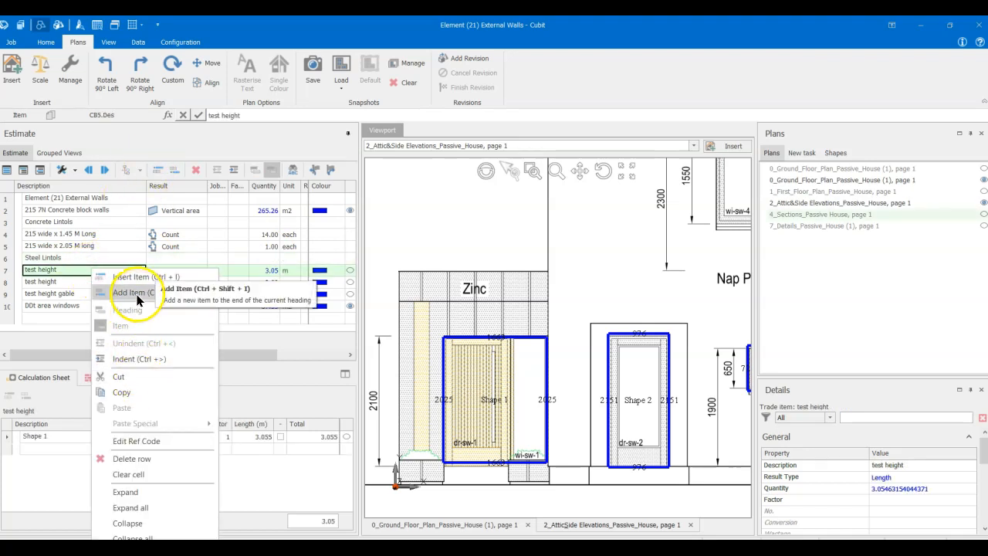
click(131, 277)
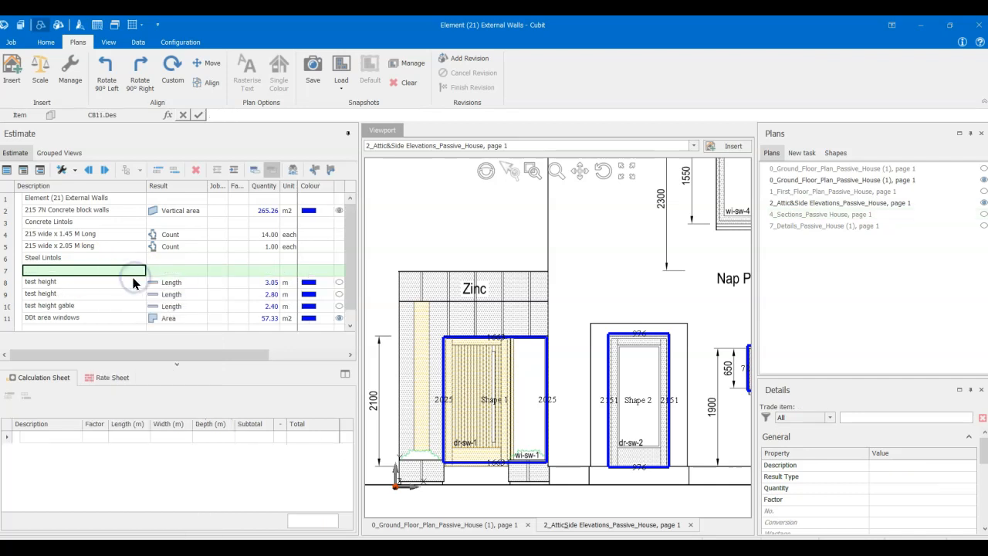
- Check the Southwestern Elevation openings and return to the second Ground Floor plan to read the steel beam label above the Porch
scroll(502, 326, down, 3)
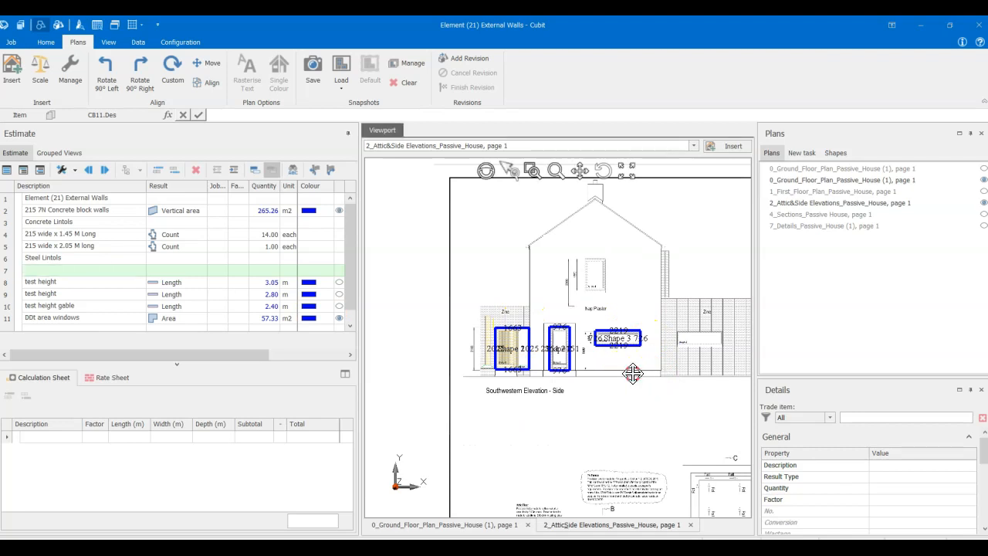
scroll(624, 379, up, 2)
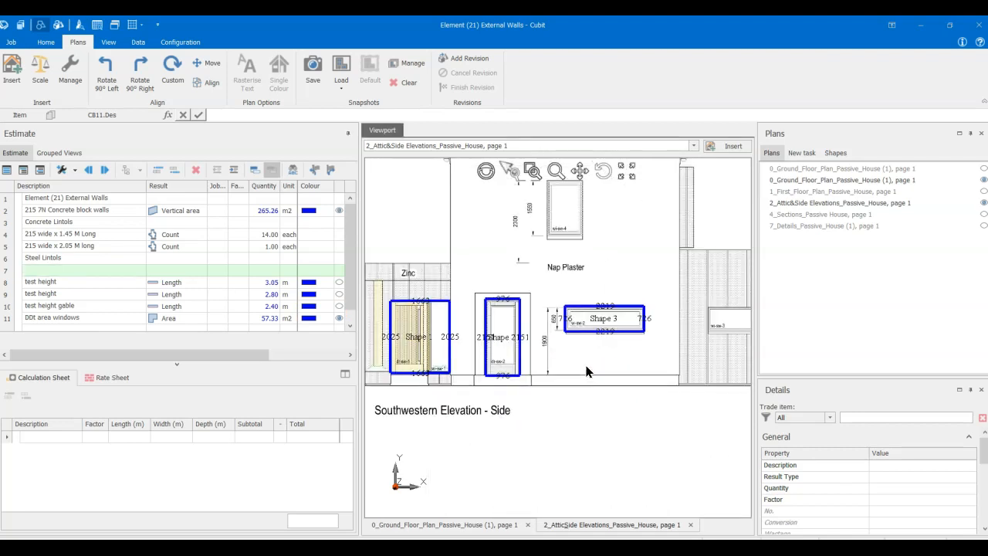
scroll(586, 370, down, 2)
click(848, 180)
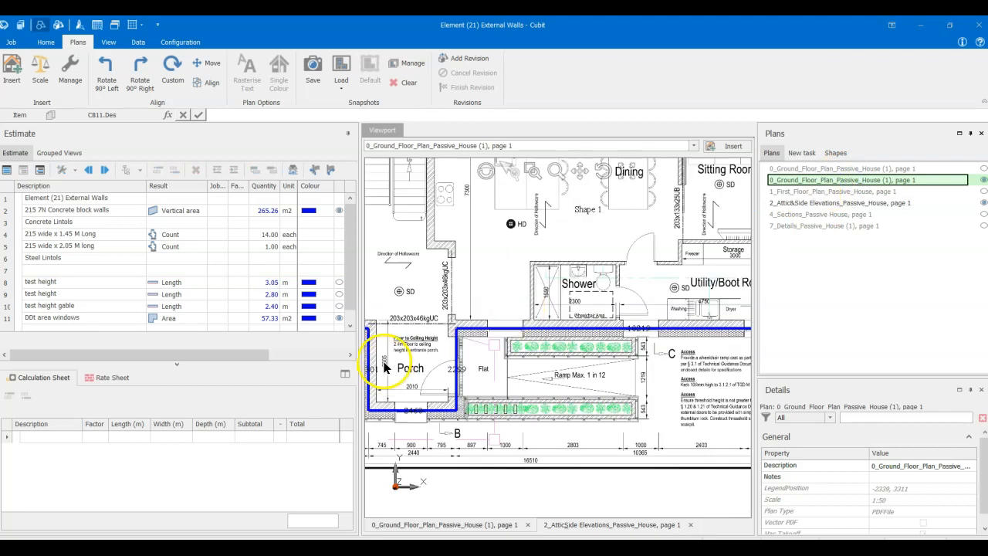
scroll(433, 332, up, 4)
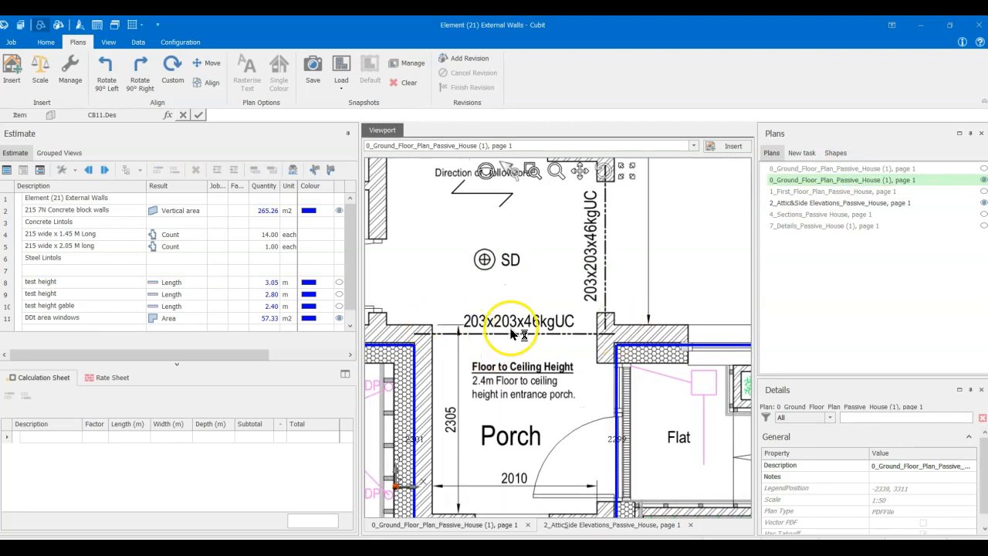
- Try giving the blank steel item a Length result and measuring the beam span across the Porch opening
click(101, 270)
right_click(101, 272)
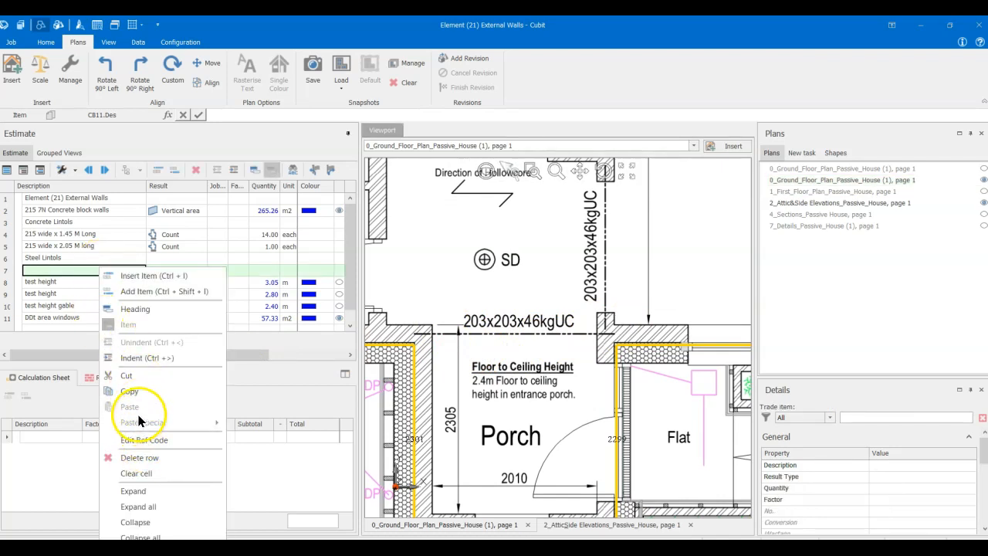
click(64, 271)
click(178, 271)
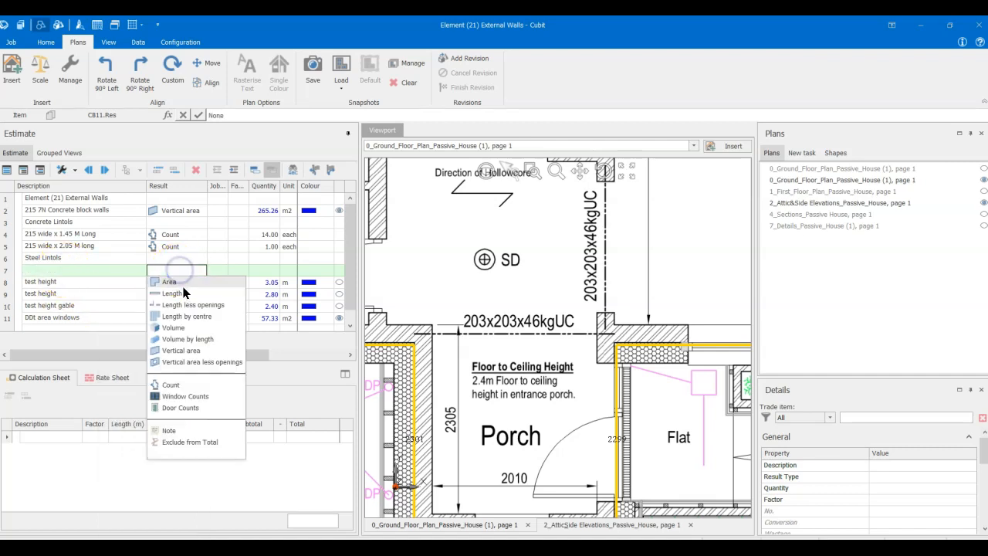
click(182, 292)
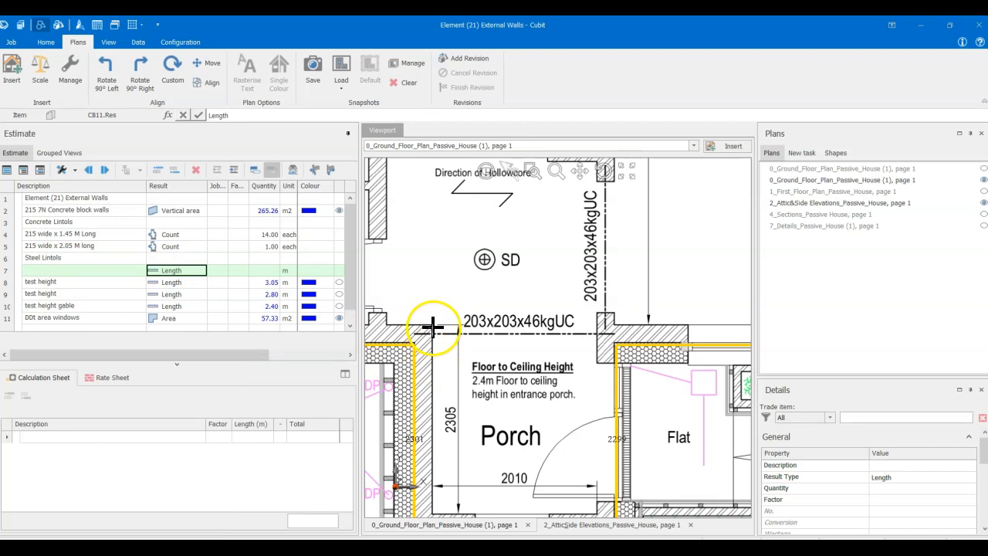
click(428, 328)
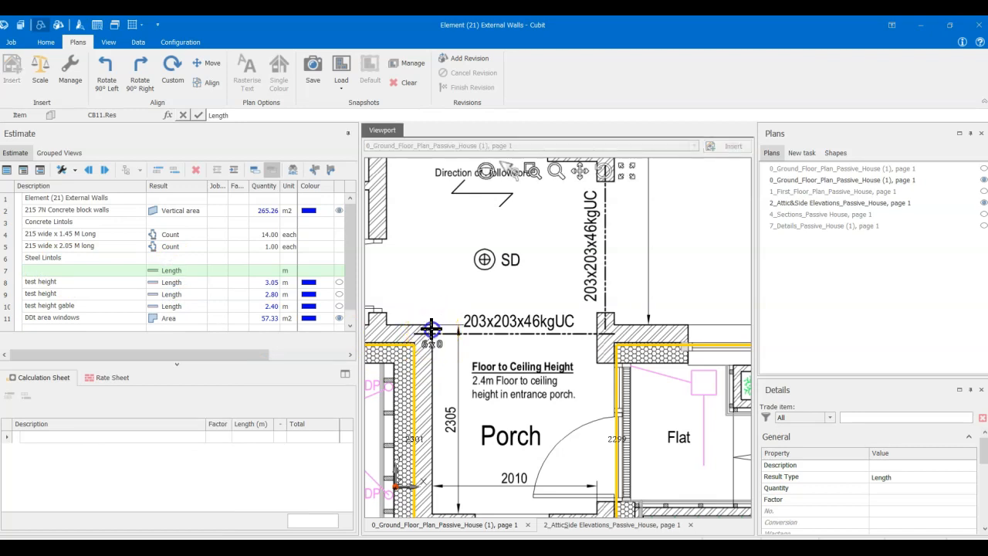
double_click(597, 328)
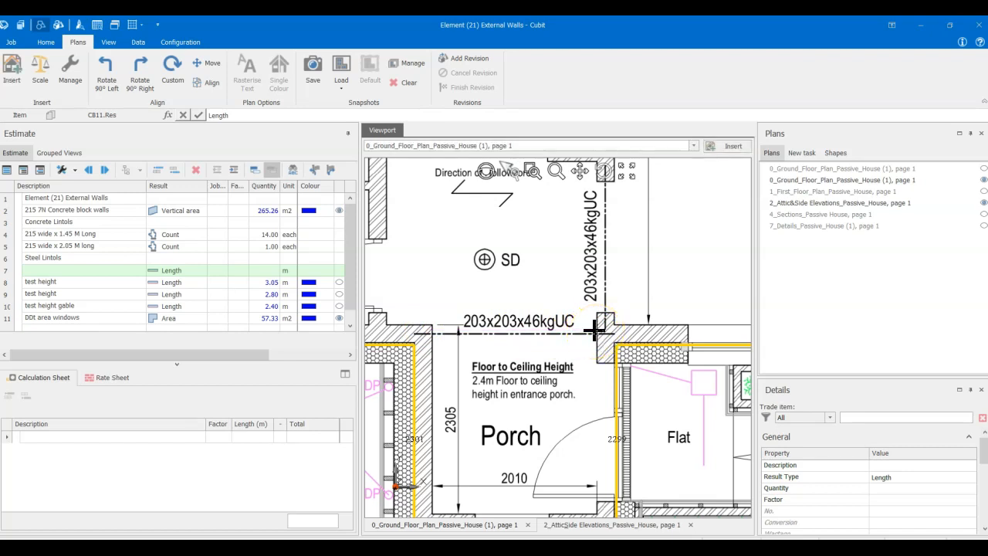
- Describe the blank item under Steel Lintols as 203x203x46KGUC and set its result to Count
click(90, 272)
text(203x203x46KGUC)
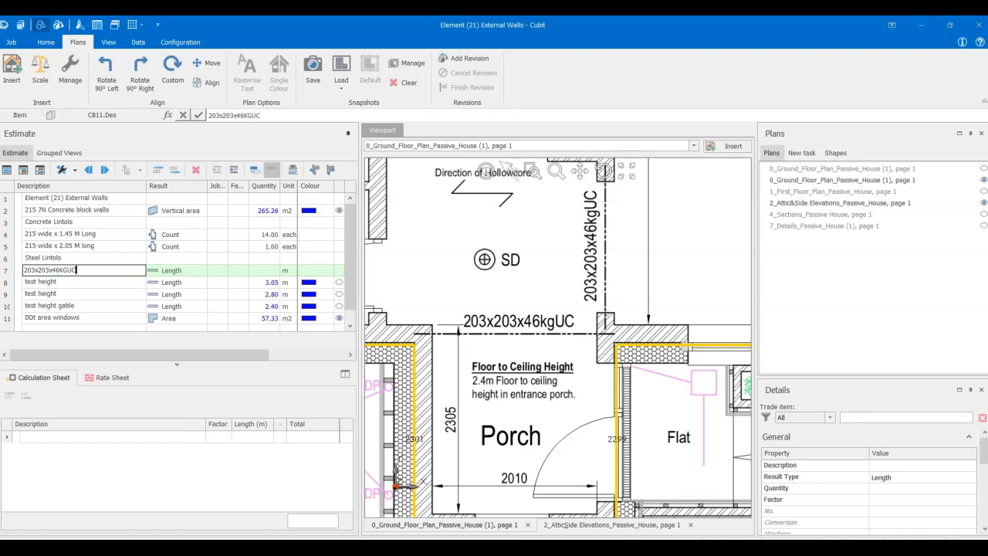
click(91, 280)
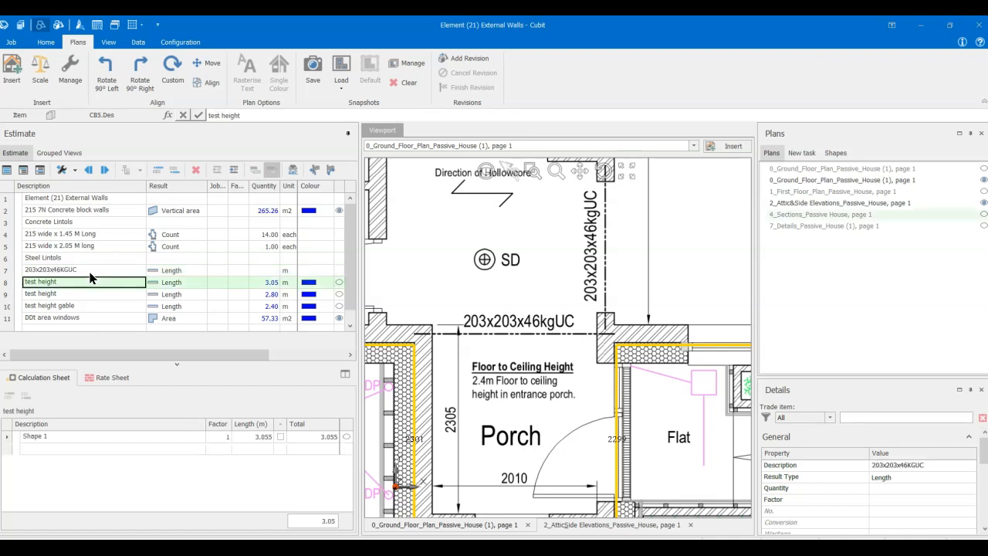
click(106, 270)
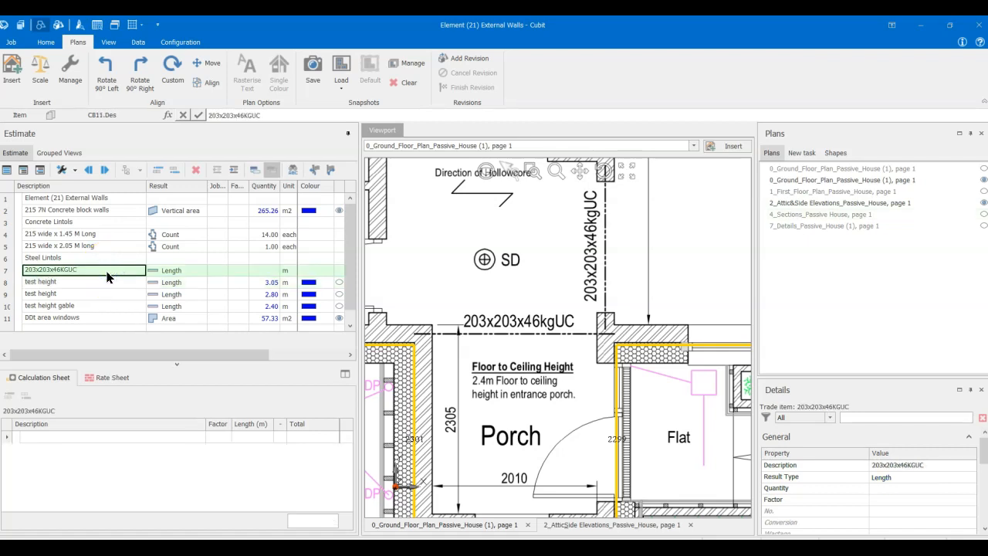
click(159, 270)
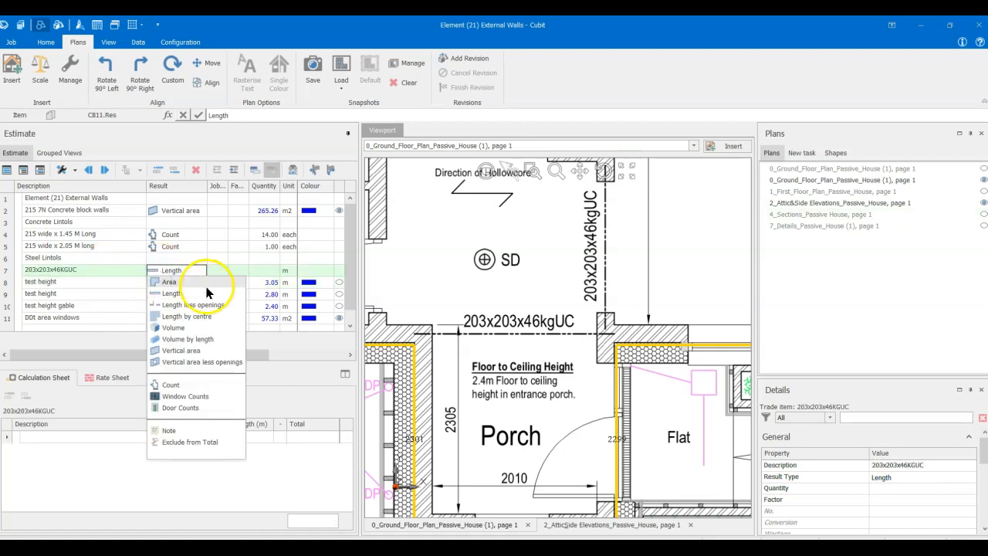
click(171, 385)
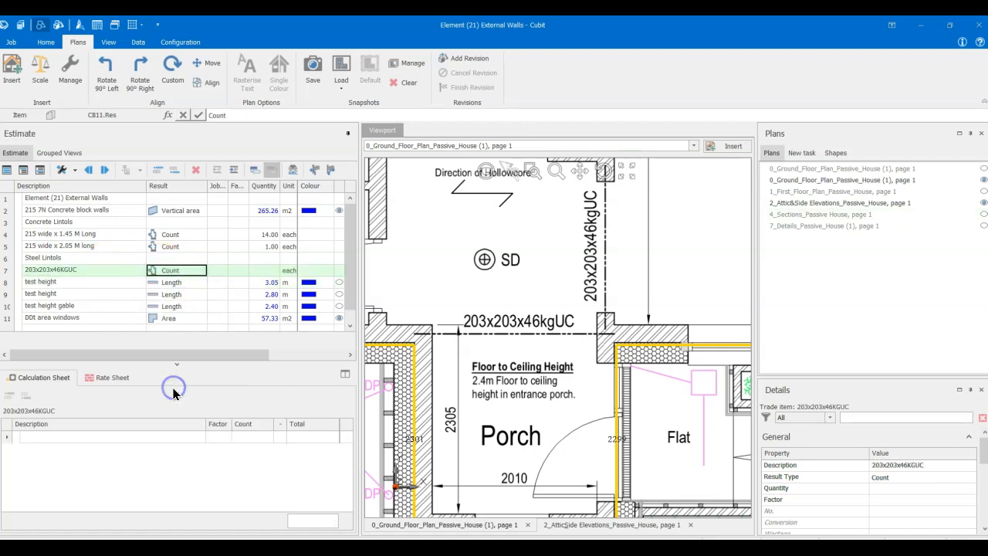
click(117, 318)
click(107, 271)
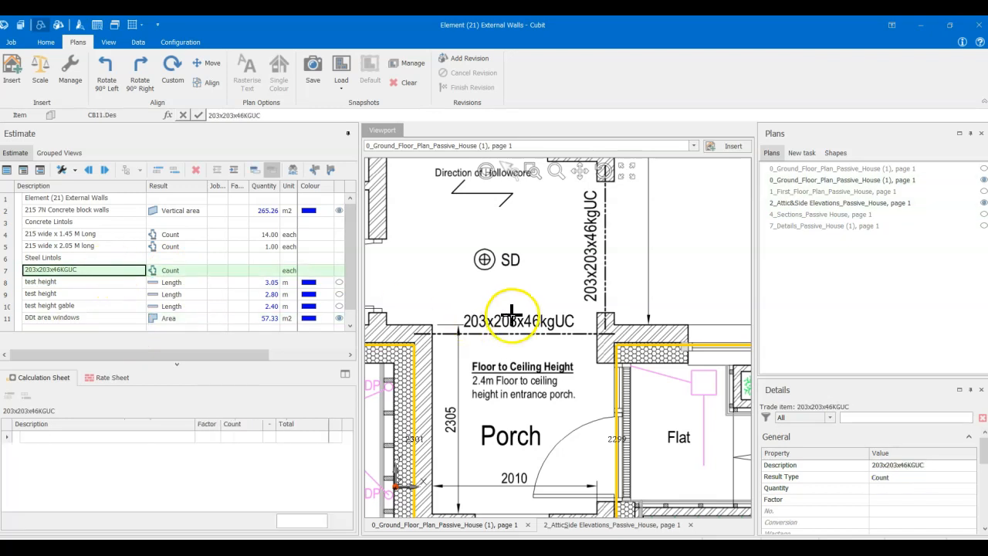
- Examine the 203x203x46kgUC beam labels and openings at Bedroom 1 and the Sitting Room / Playroom on the Ground Floor plan
scroll(510, 315, down, 3)
scroll(512, 315, down, 2)
scroll(513, 315, up, 2)
scroll(514, 318, down, 2)
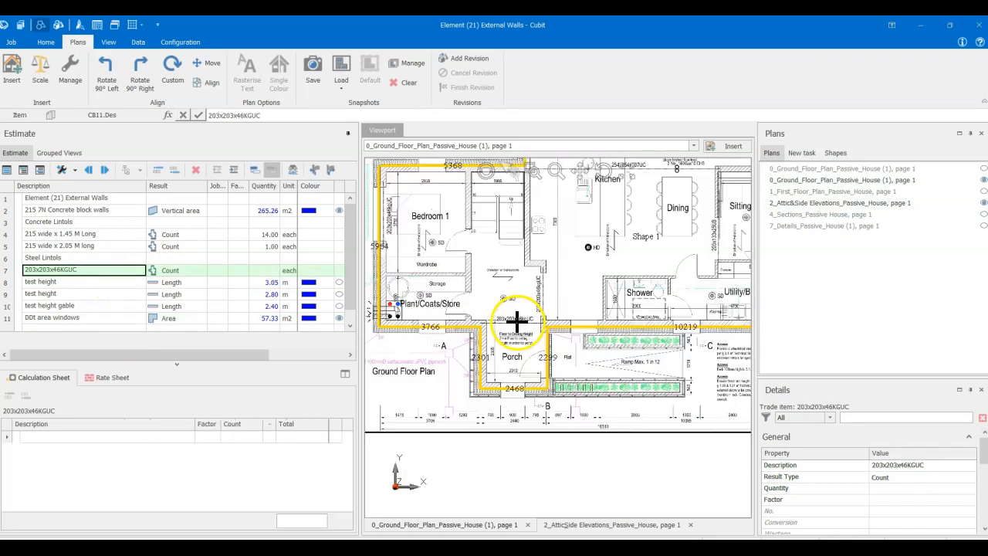
scroll(528, 328, up, 3)
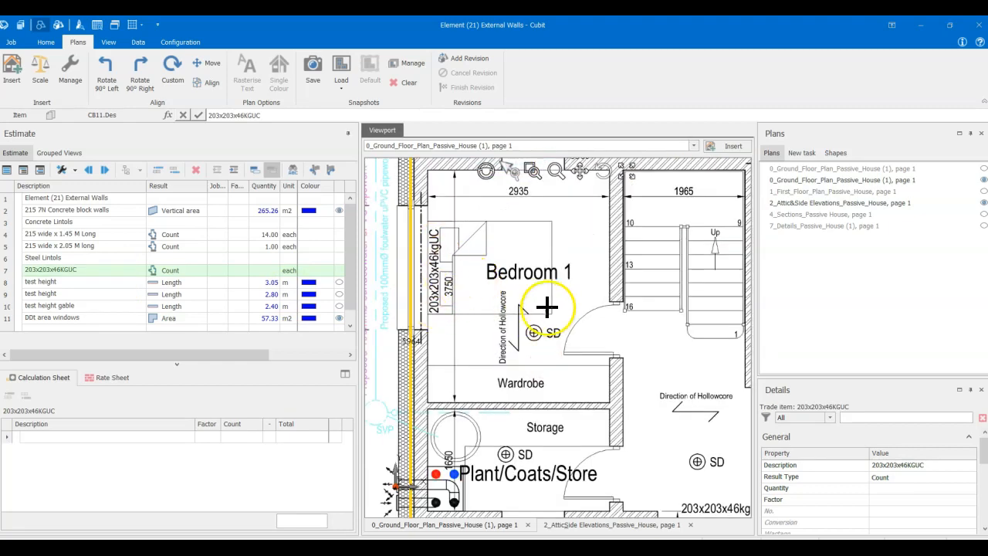
scroll(569, 310, down, 2)
middle_drag(595, 312, 376, 327)
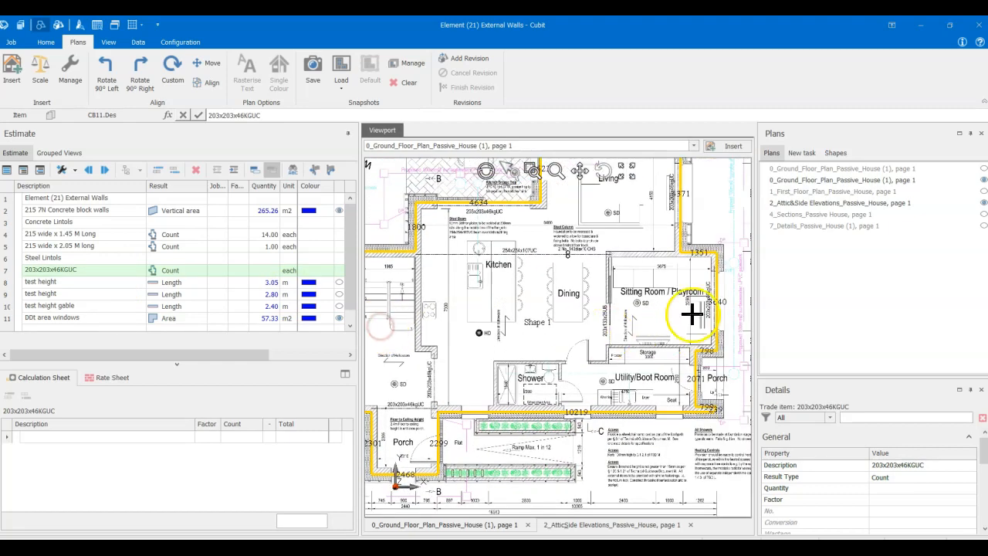
scroll(711, 317, up, 2)
middle_drag(716, 321, 581, 337)
scroll(642, 325, up, 3)
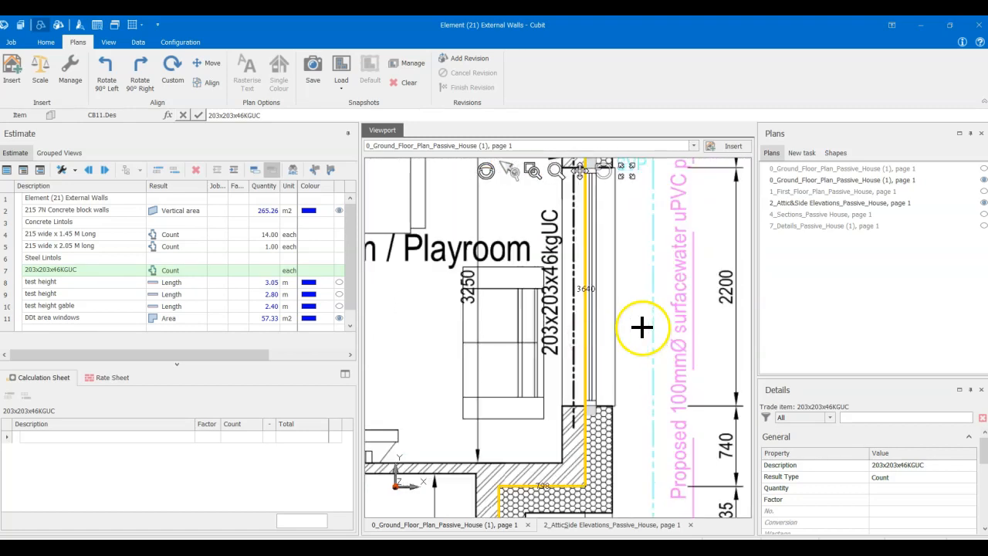
scroll(620, 297, down, 3)
scroll(610, 309, down, 3)
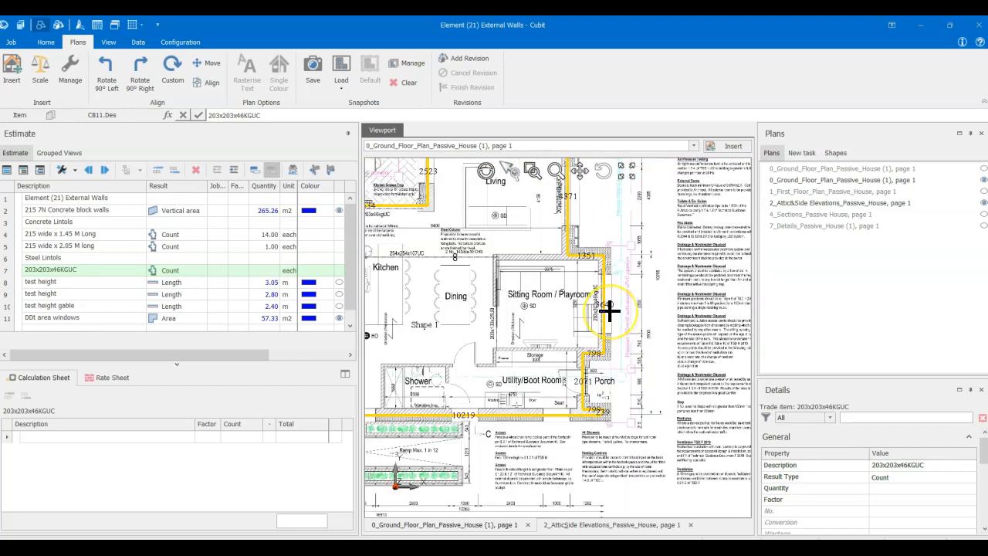
middle_drag(428, 426, 569, 425)
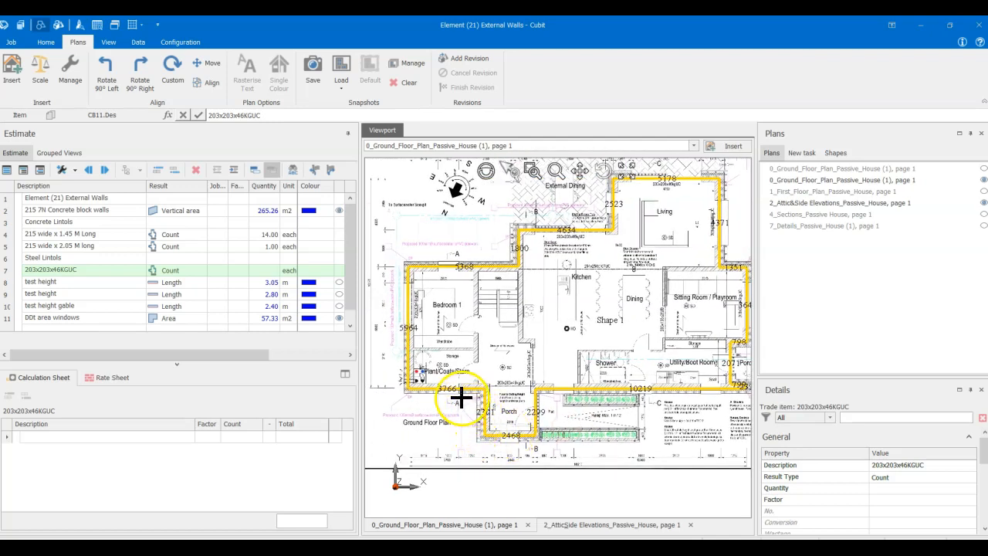
- Check the steel beam labels around the Porch, Kitchen and Living room, then inspect the beam over the Living room's side opening
scroll(426, 342, up, 2)
scroll(425, 342, up, 2)
middle_drag(434, 327, 456, 337)
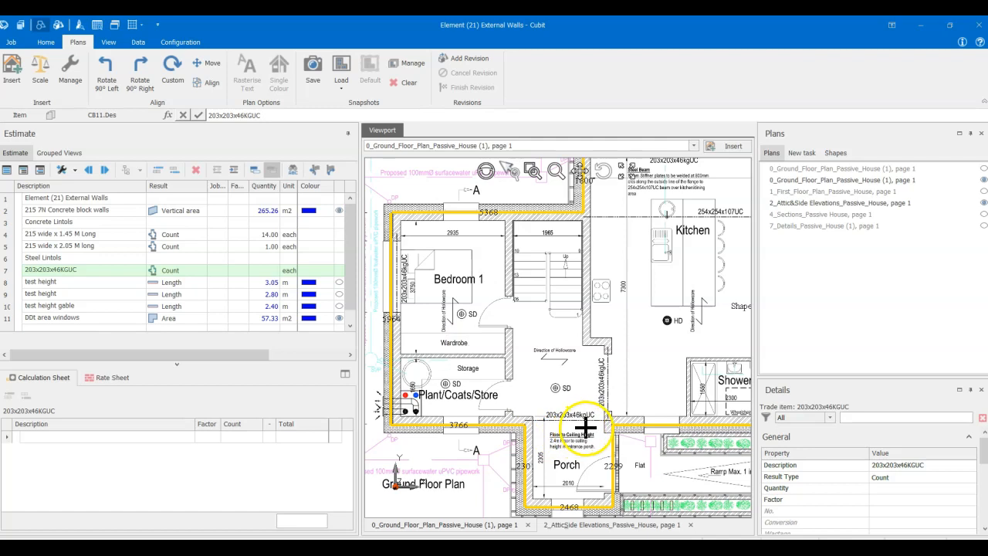
middle_drag(574, 271, 428, 400)
middle_drag(578, 310, 520, 325)
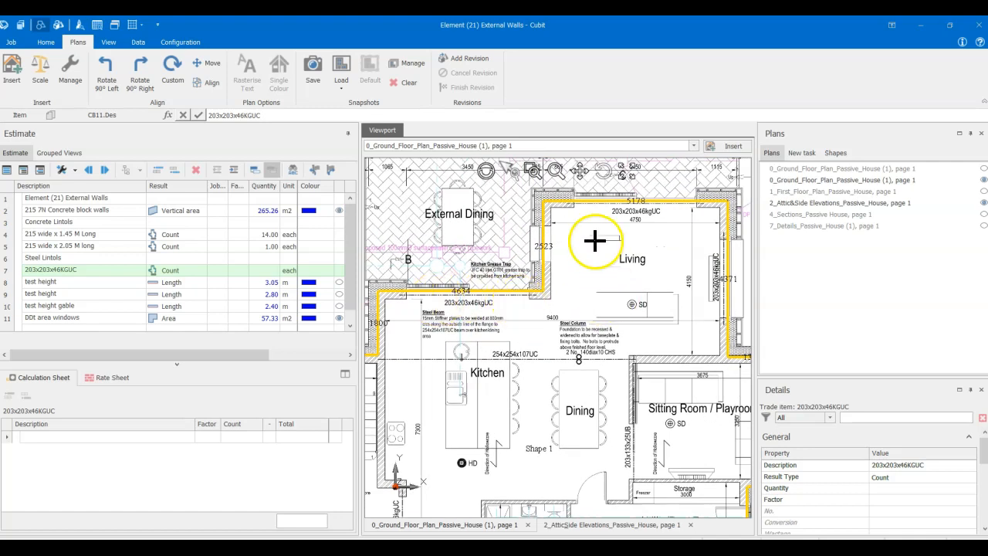
scroll(657, 280, up, 5)
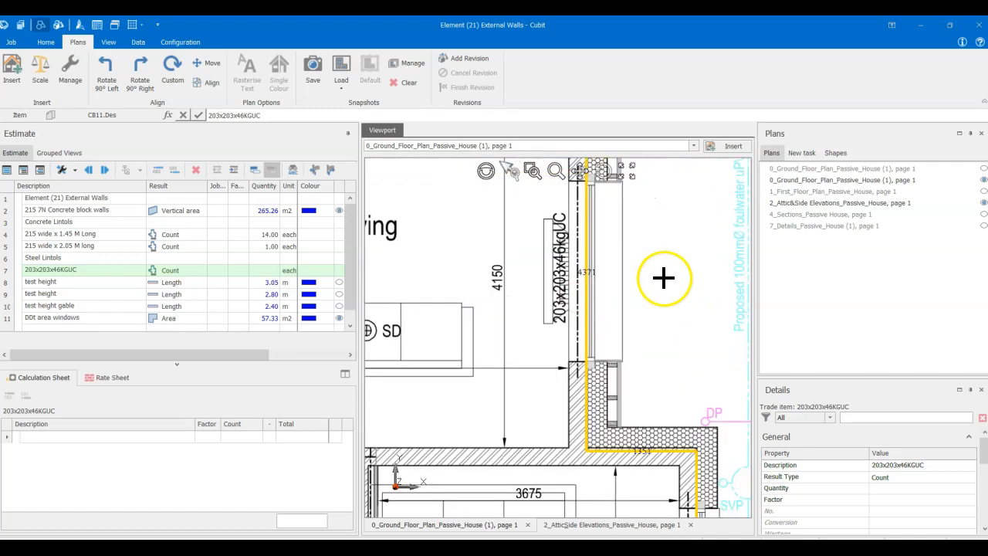
scroll(629, 274, up, 2)
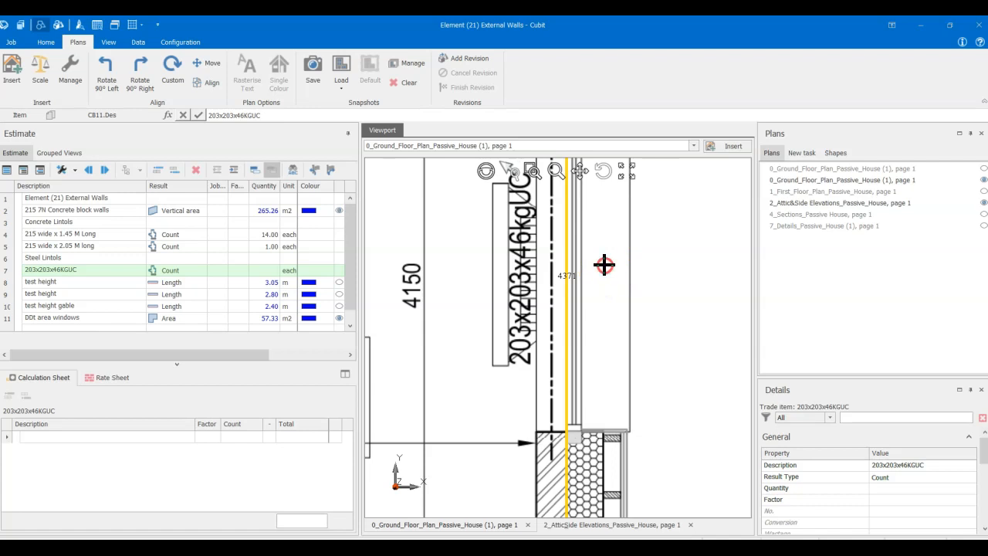
scroll(562, 369, down, 4)
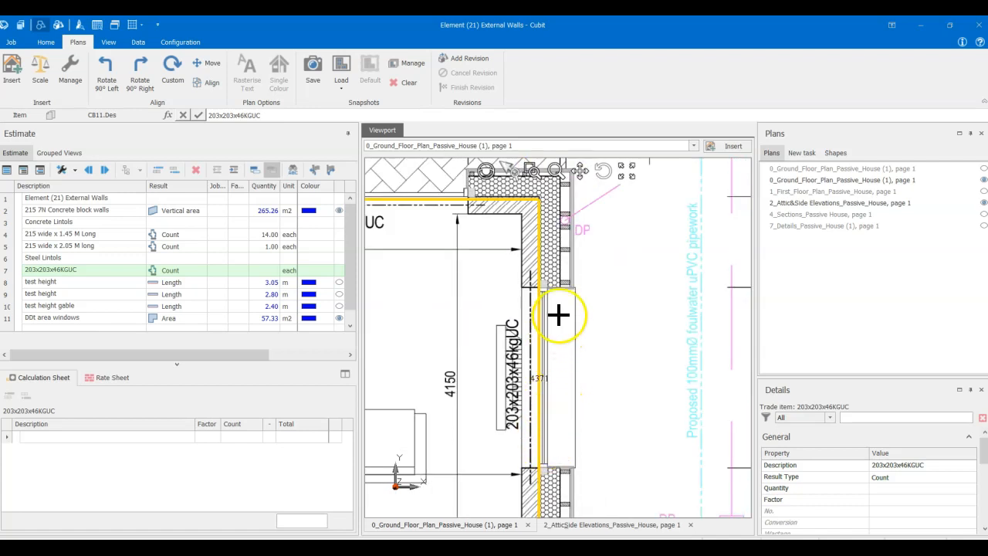
middle_drag(545, 477, 552, 411)
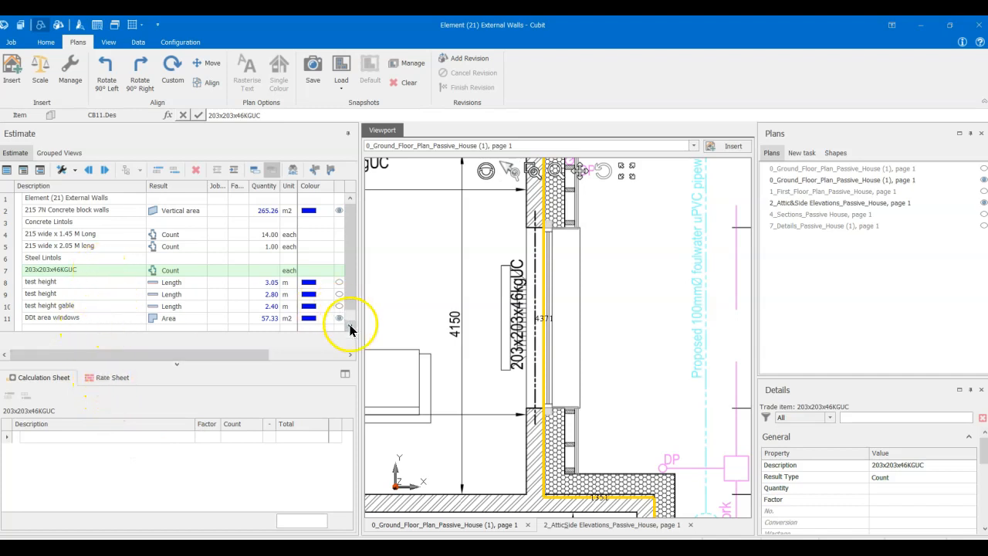
- Set the result type of the Steel Lintols row to Length
click(128, 258)
click(165, 261)
click(172, 281)
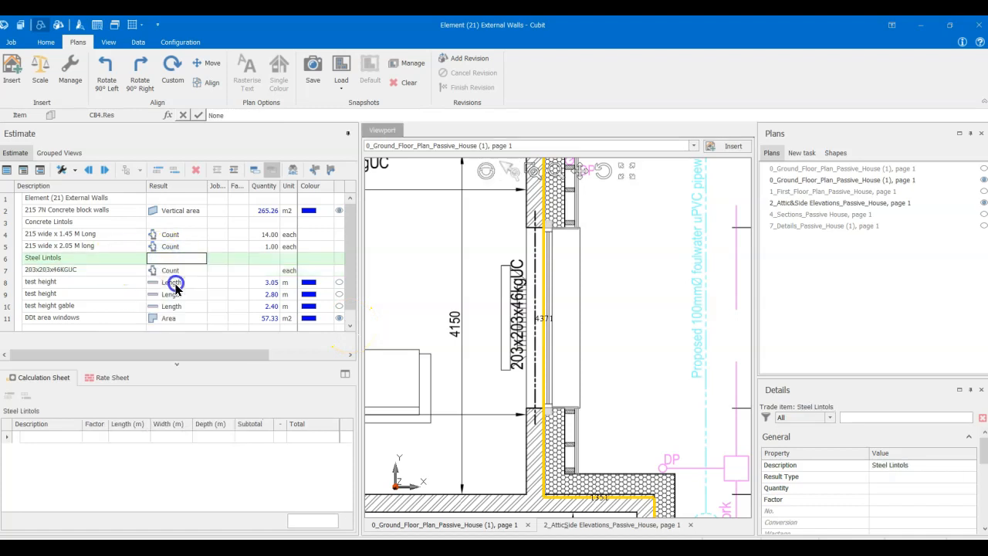
click(532, 225)
click(535, 407)
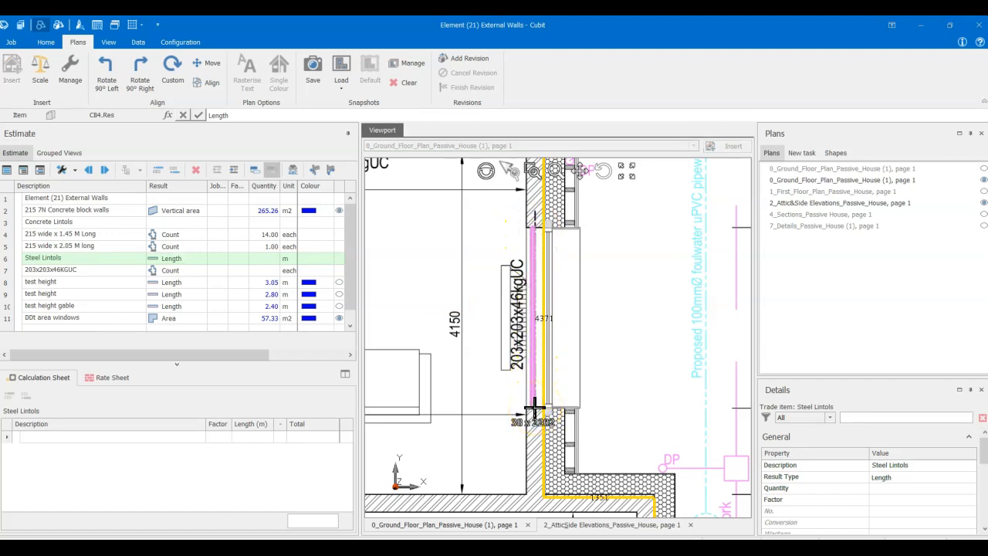
key(Escape)
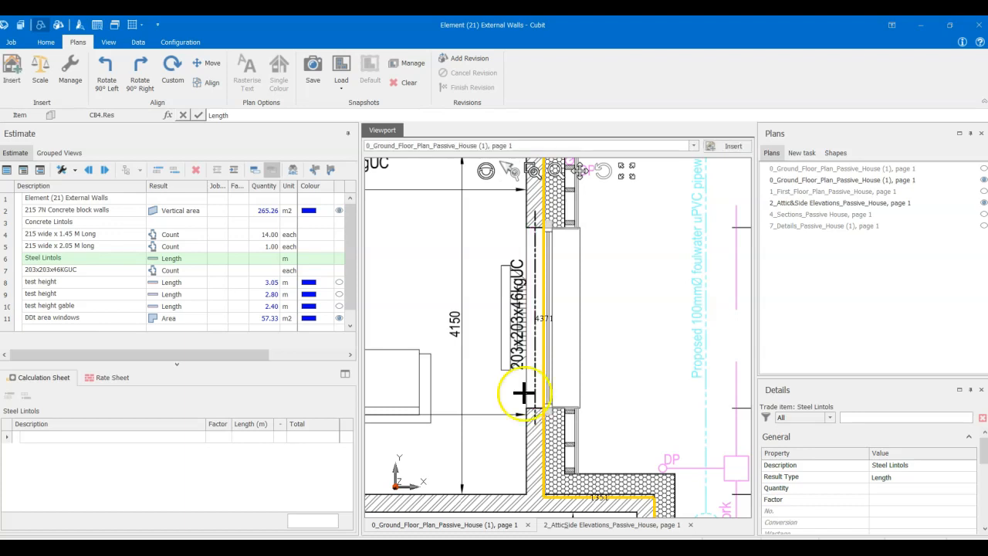
- Measure the clear span of the Living room's side opening beneath the steel beam with a temporary line
click(46, 44)
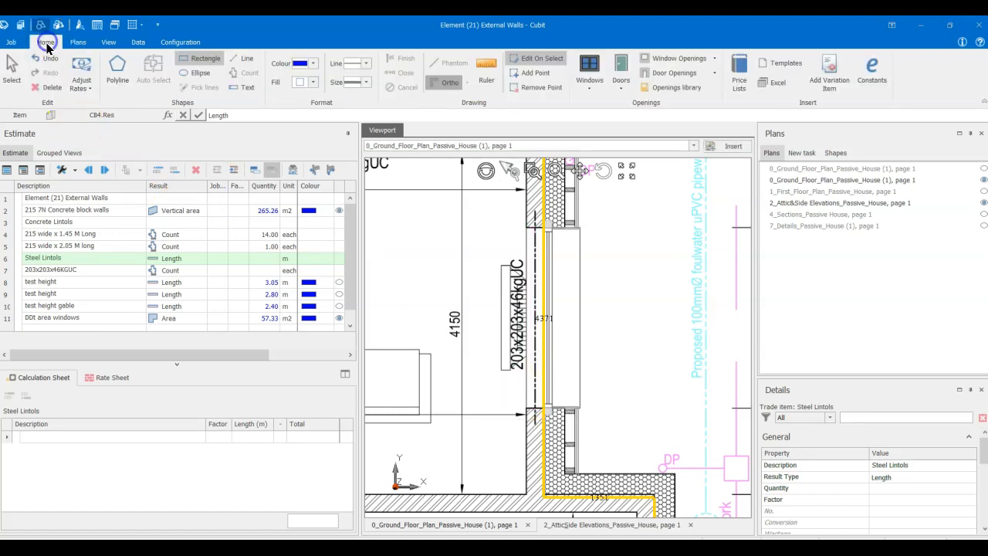
click(242, 59)
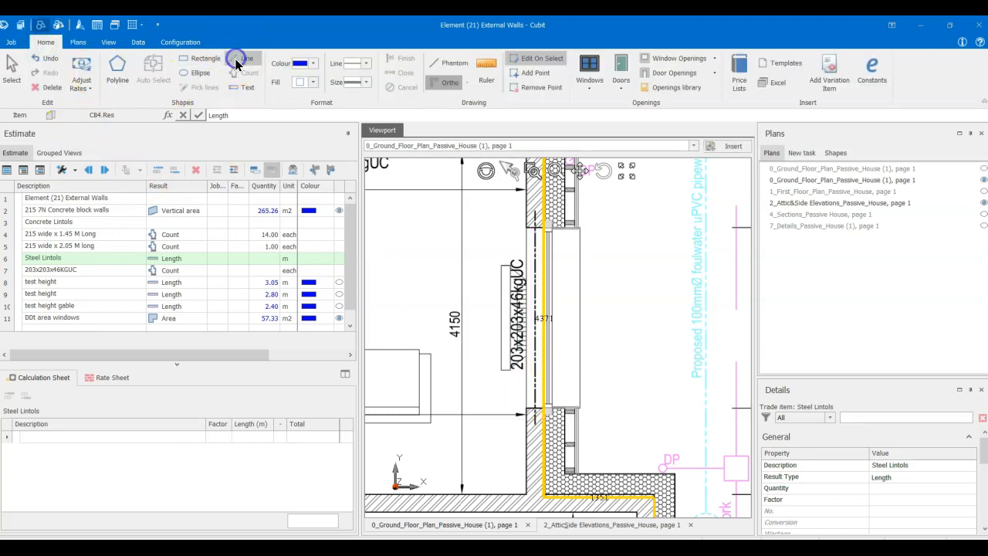
click(533, 227)
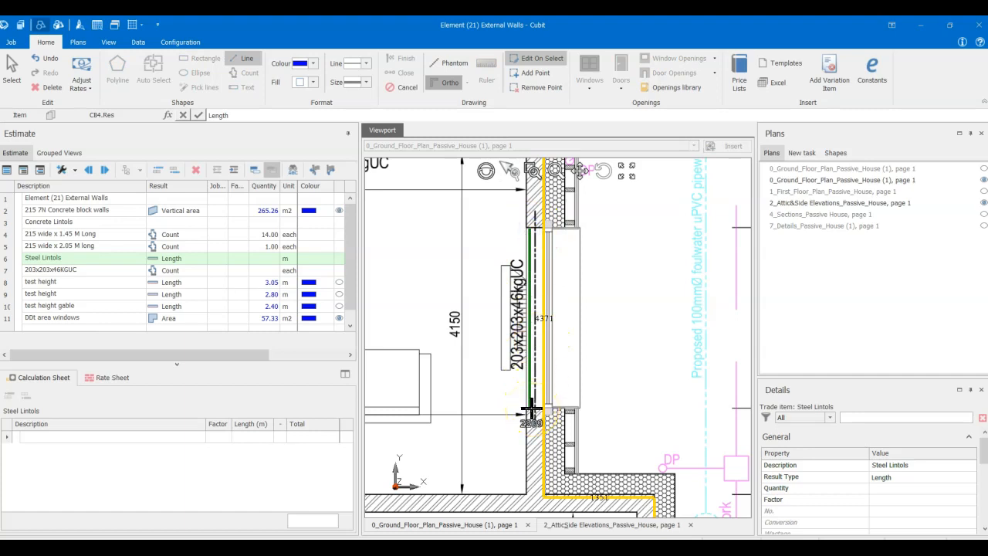
key(Escape)
scroll(579, 331, down, 3)
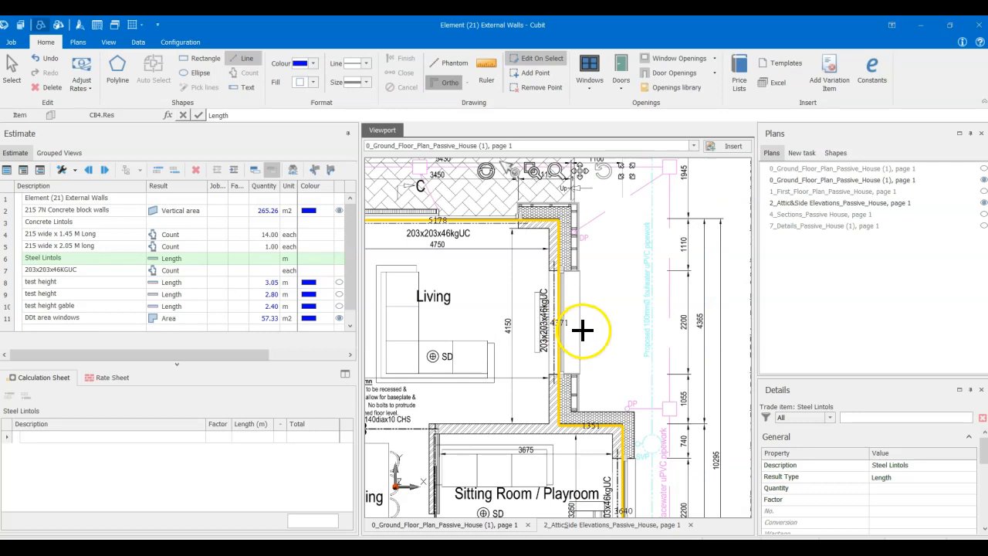
- Select the 203x203x46KGUC count item under Steel Lintols
right_click(64, 263)
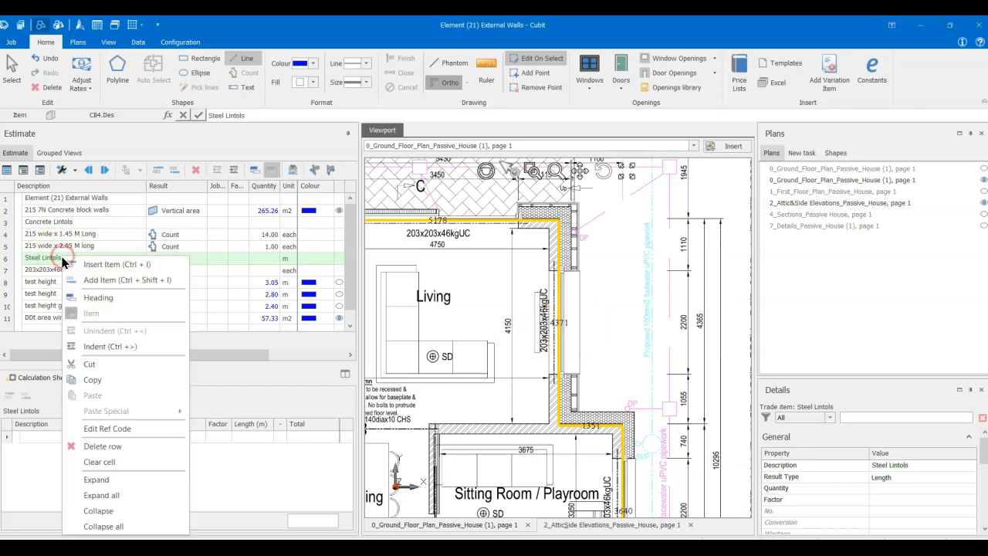
click(52, 270)
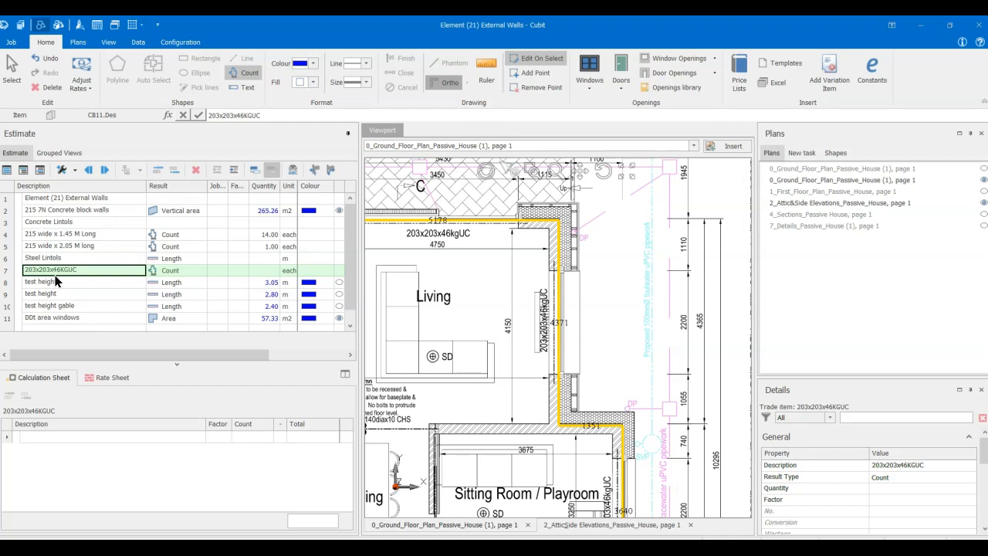
click(37, 525)
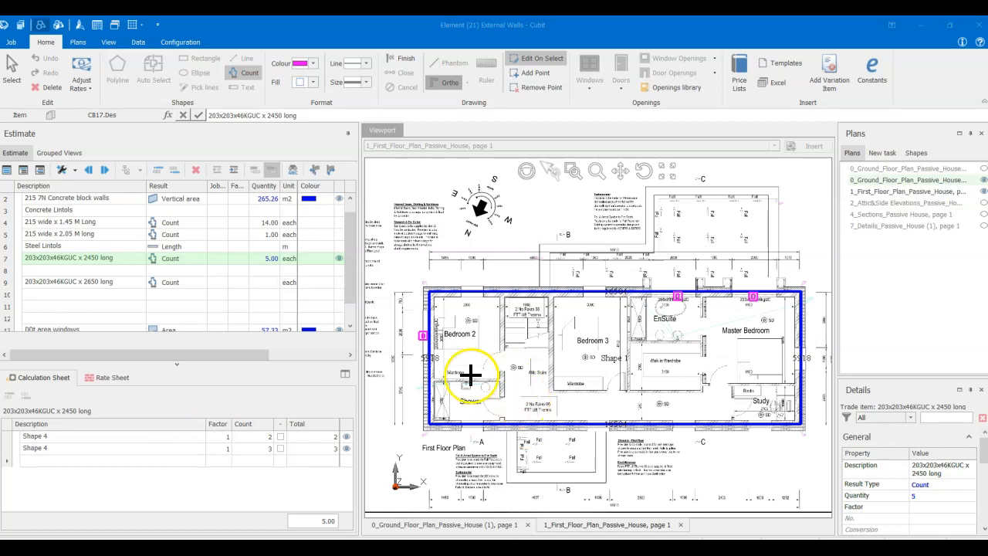
- Check the counted 2450 long steel beams on the First Floor plan, from Bedroom 2 across to the Master Bedroom
scroll(423, 339, up, 3)
mouse_move(412, 340)
middle_down()
mouse_move(453, 364)
mouse_move(472, 359)
middle_up()
scroll(444, 348, up, 2)
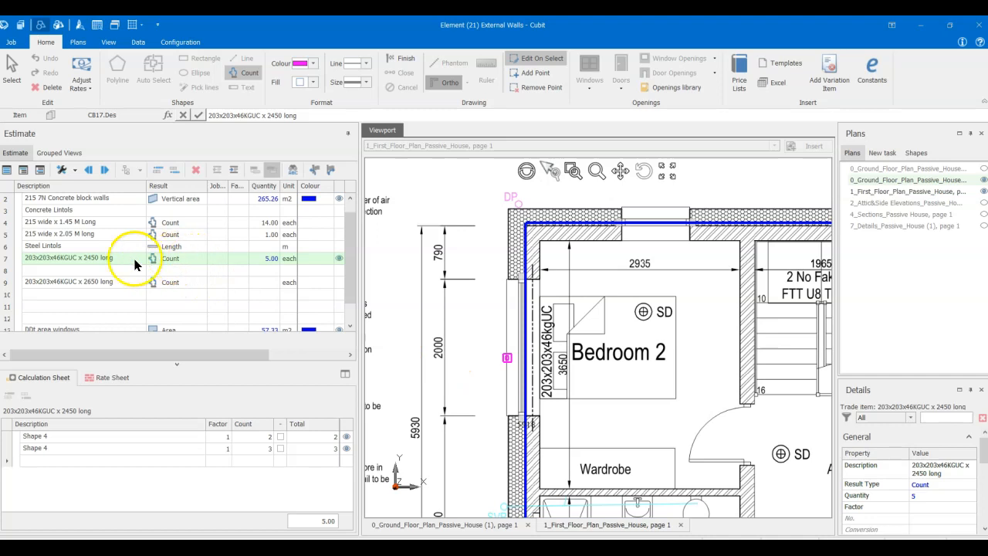
scroll(525, 357, down, 2)
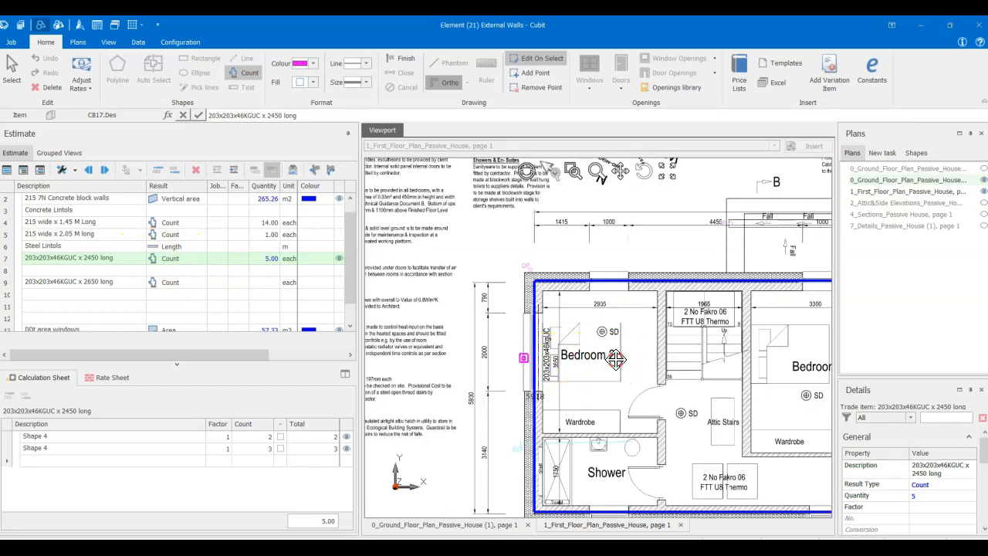
middle_drag(616, 359, 529, 381)
scroll(644, 383, down, 2)
middle_drag(752, 393, 673, 387)
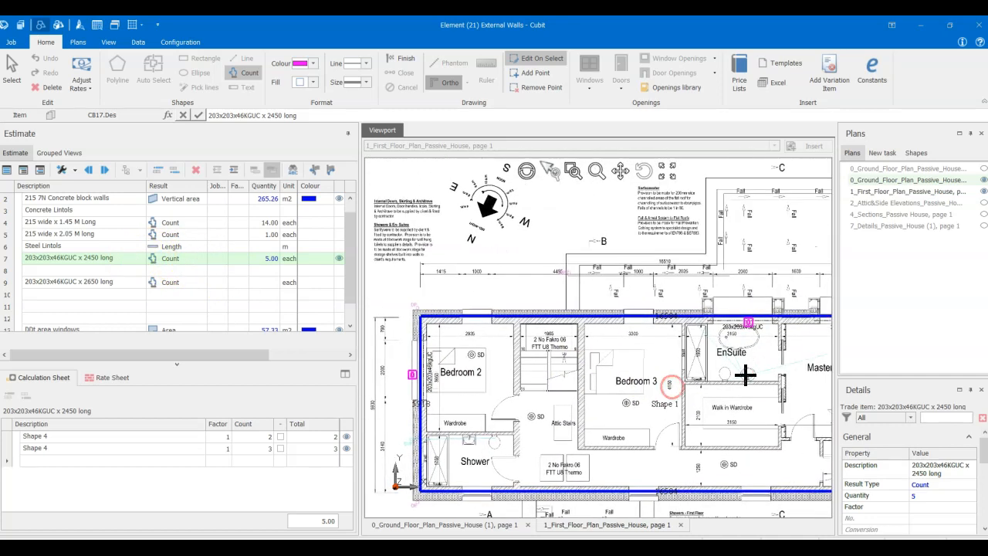
scroll(753, 382, down, 2)
middle_drag(754, 384, 695, 372)
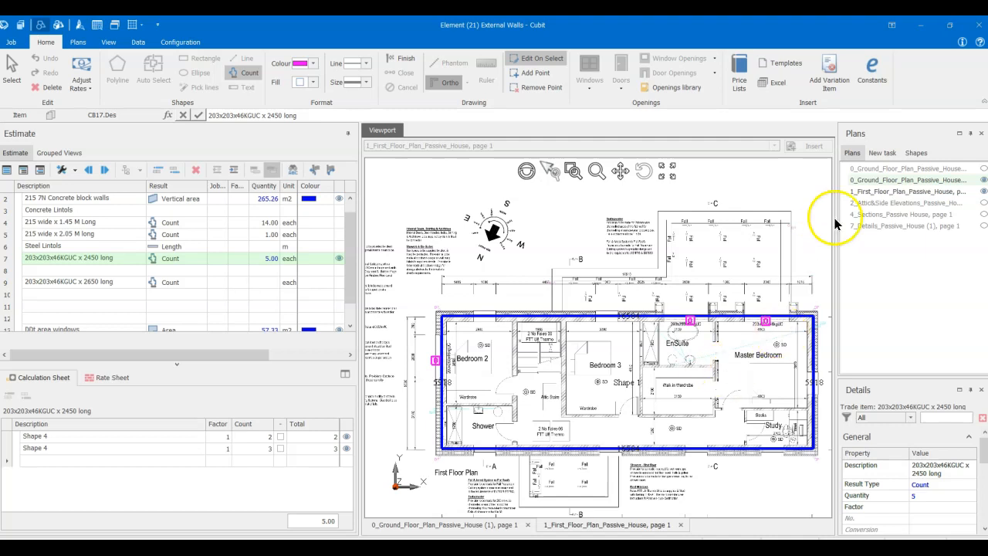
- Return to the second Ground Floor plan and set a yellow marker colour for the 203x203x46KGUC x 2650 long item
click(870, 182)
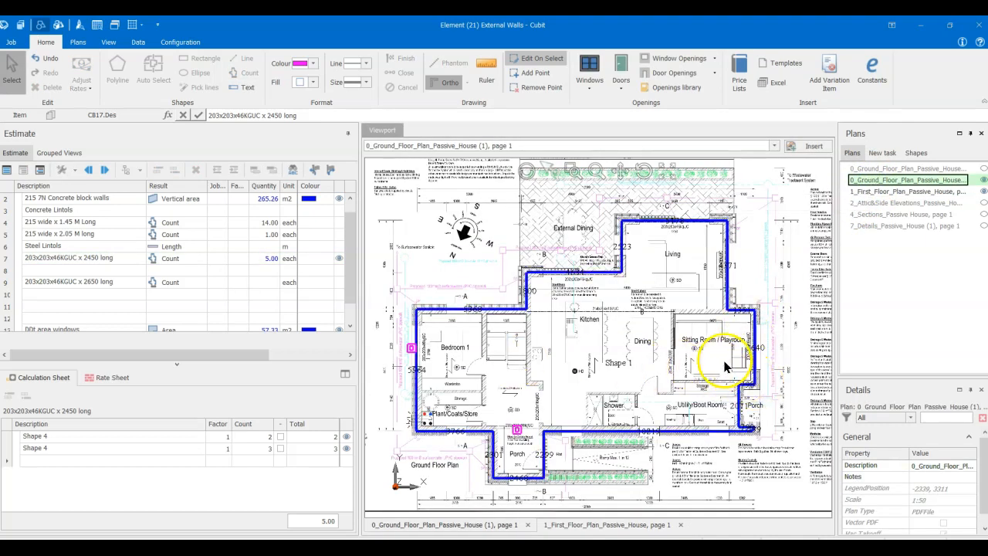
click(109, 284)
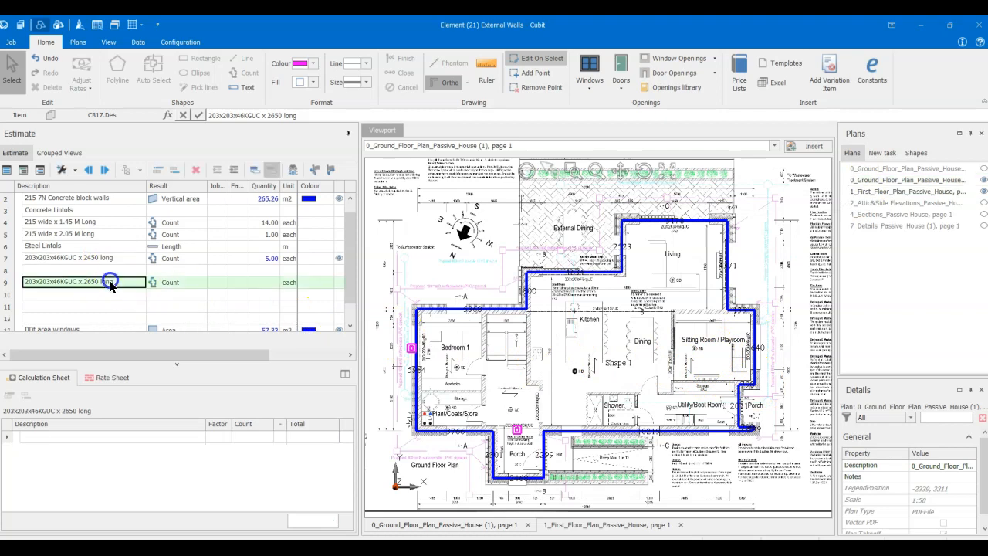
click(312, 63)
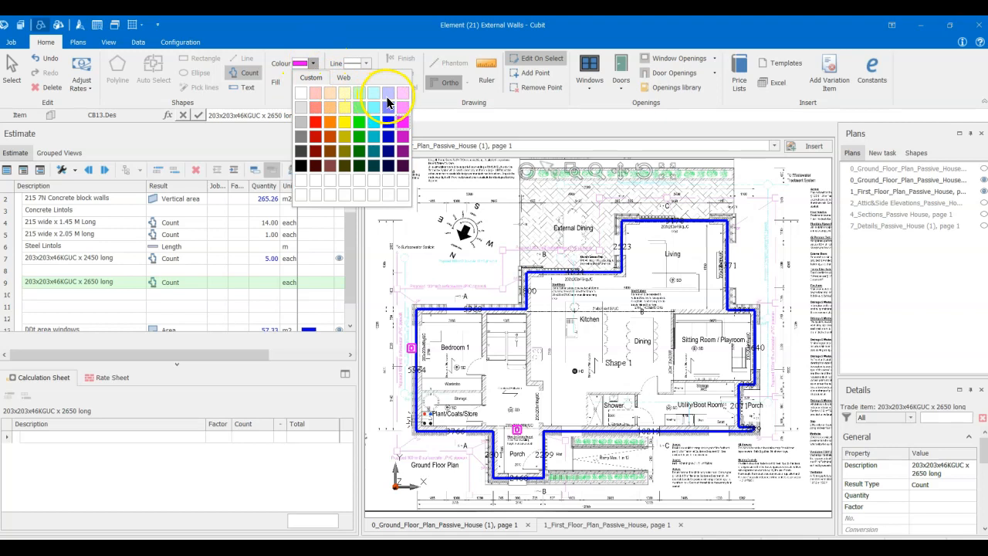
click(345, 107)
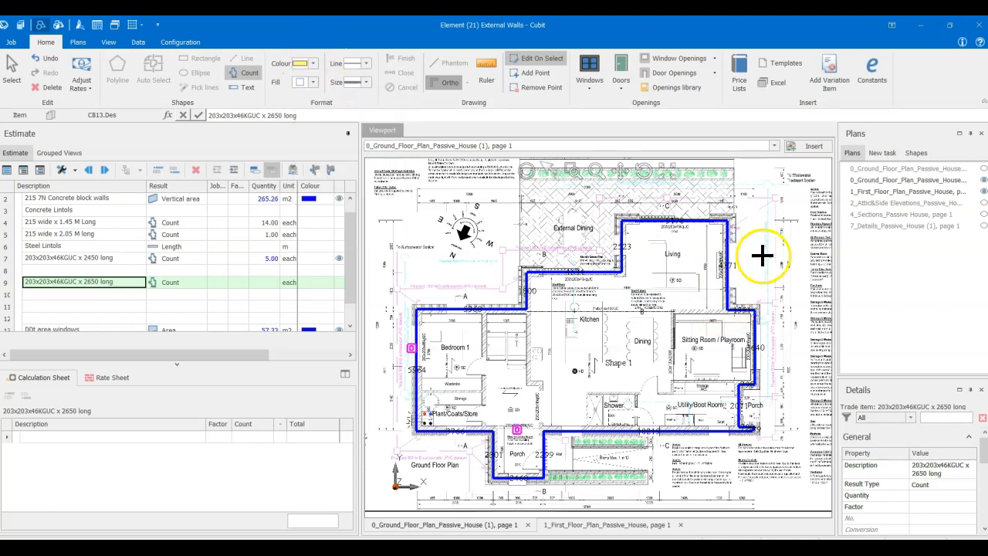
- Count one 2650 long steel beam at the Living room's 2200 mm side opening
scroll(759, 261, up, 4)
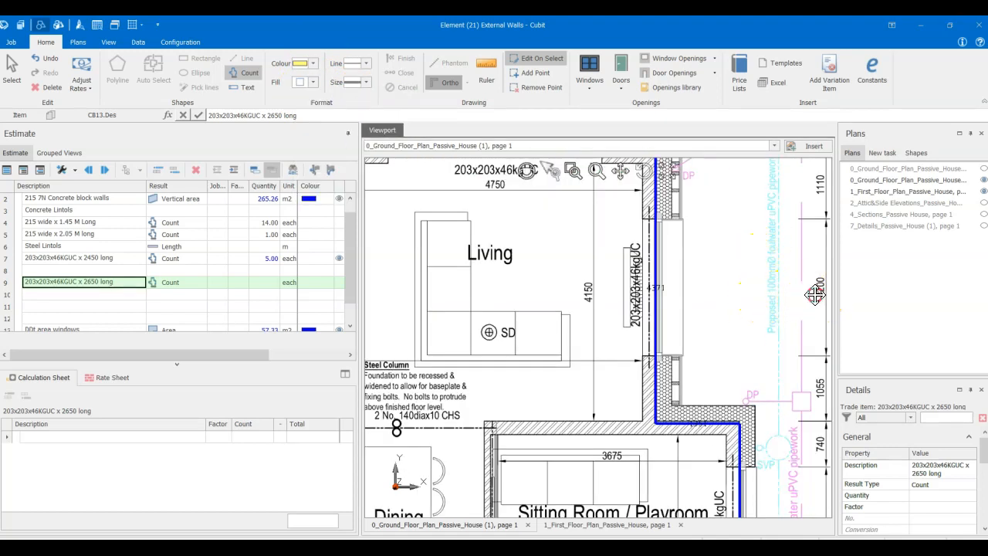
middle_drag(817, 291, 720, 295)
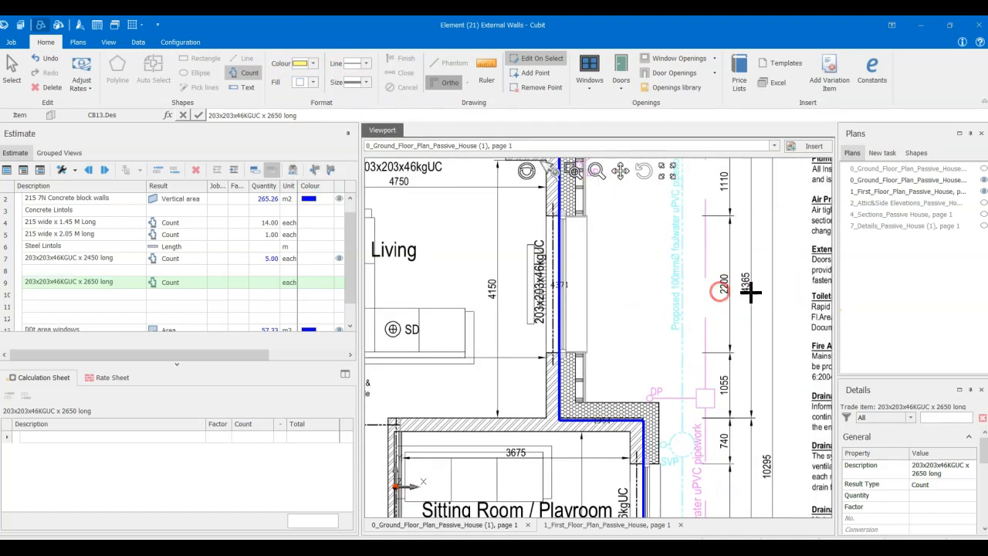
click(575, 283)
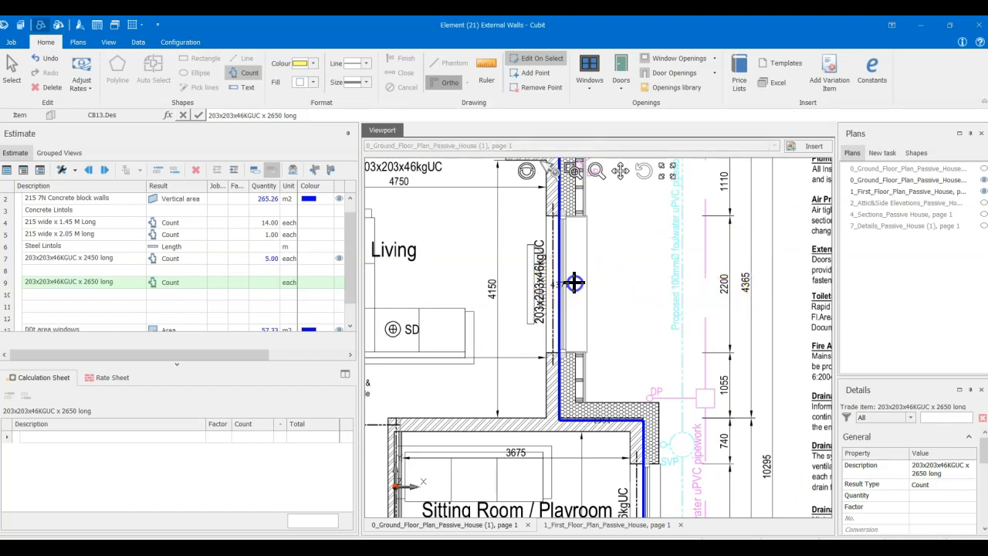
- Count one more 2650 long steel beam at the Sitting Room / Playroom's 2200 mm side opening
scroll(685, 331, down, 3)
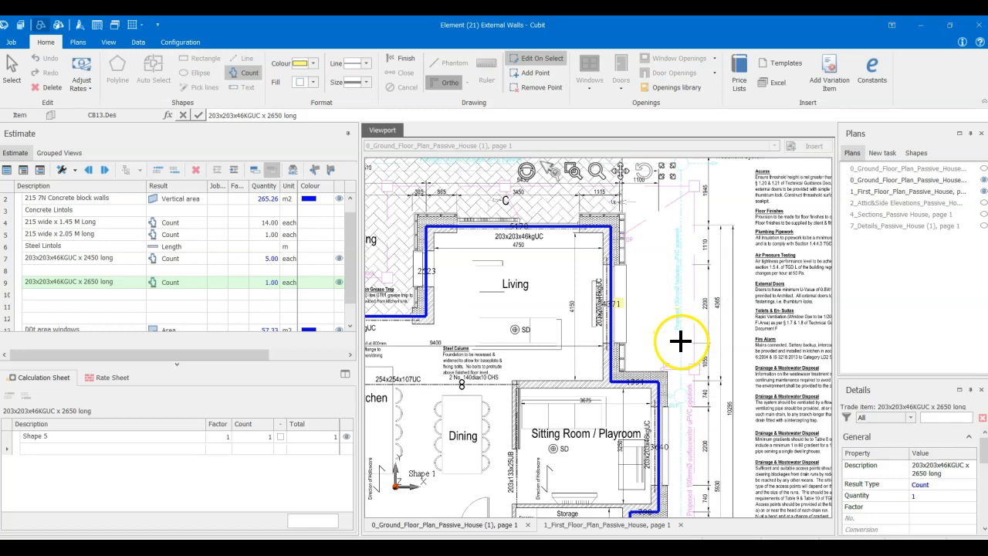
middle_drag(674, 329, 655, 262)
scroll(654, 370, up, 4)
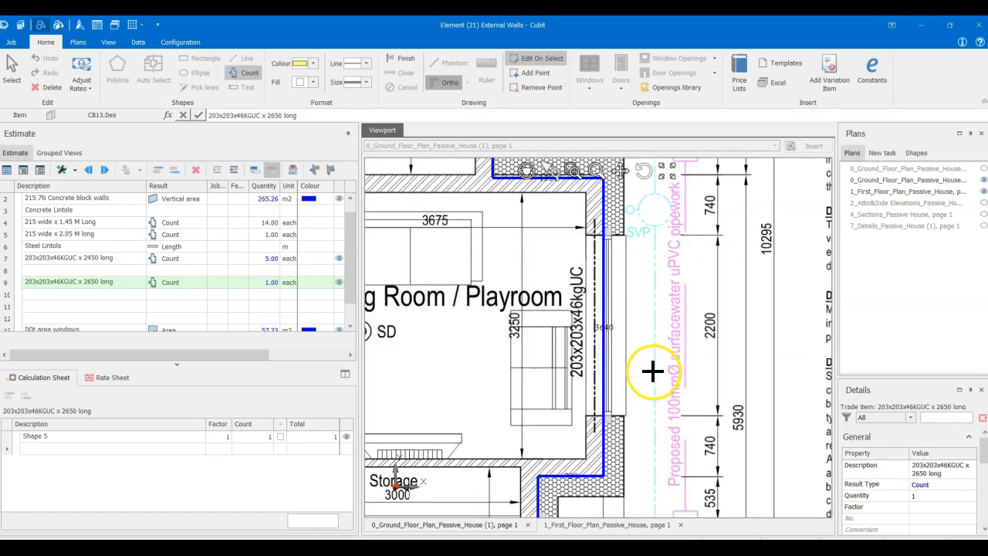
click(624, 331)
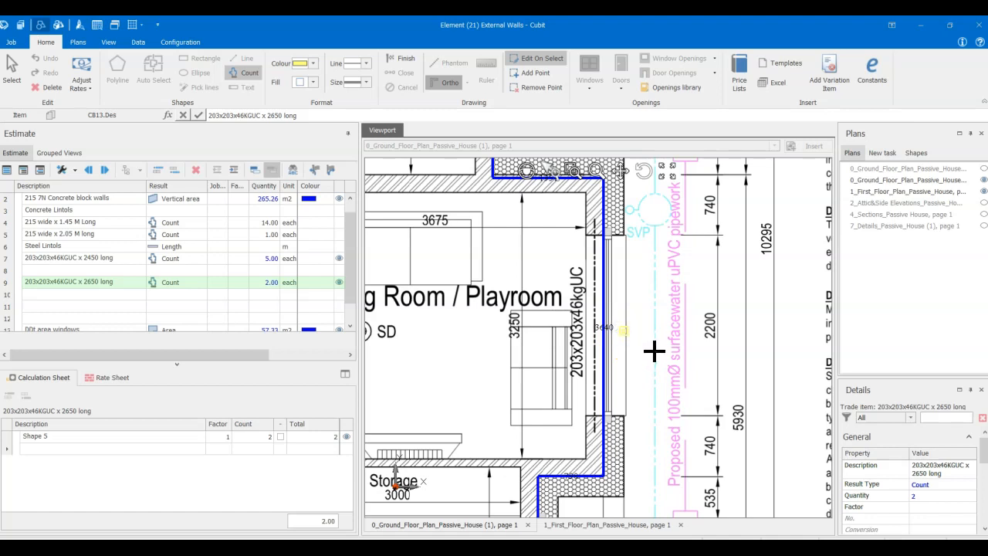
- Look over the rest of the Ground Floor plan for further 203x203x46kgUC beams, up to the Kitchen opening onto External Dining
scroll(653, 355, down, 3)
scroll(658, 401, down, 2)
middle_drag(659, 409, 692, 335)
middle_drag(479, 309, 585, 265)
middle_drag(517, 303, 565, 414)
scroll(569, 283, down, 2)
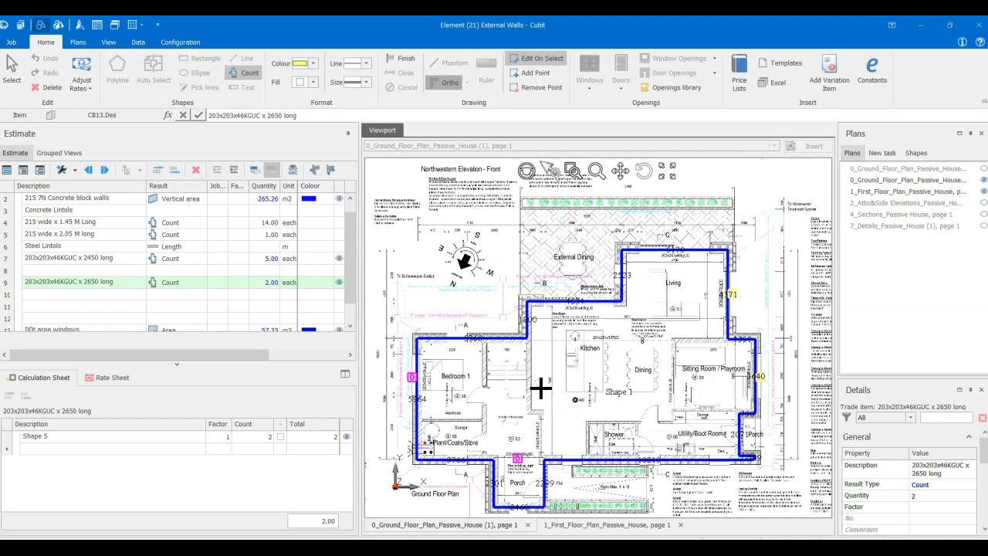
middle_drag(545, 408, 524, 376)
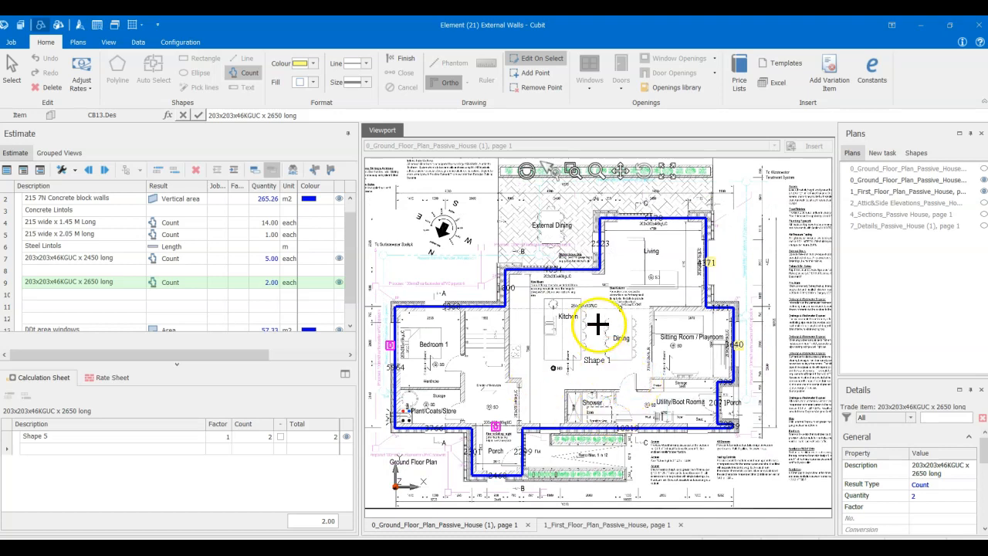
scroll(598, 325, up, 2)
middle_drag(575, 272, 700, 379)
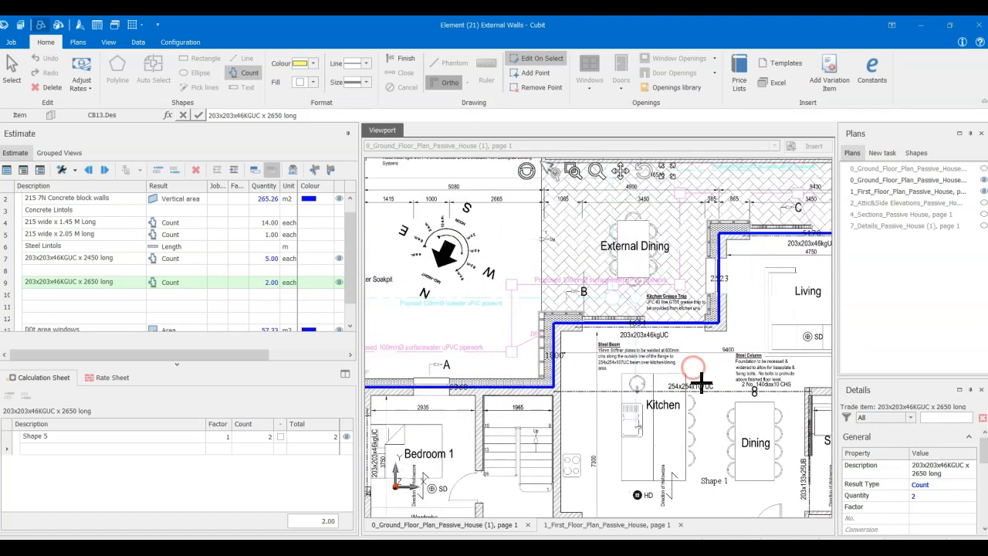
scroll(660, 357, up, 1)
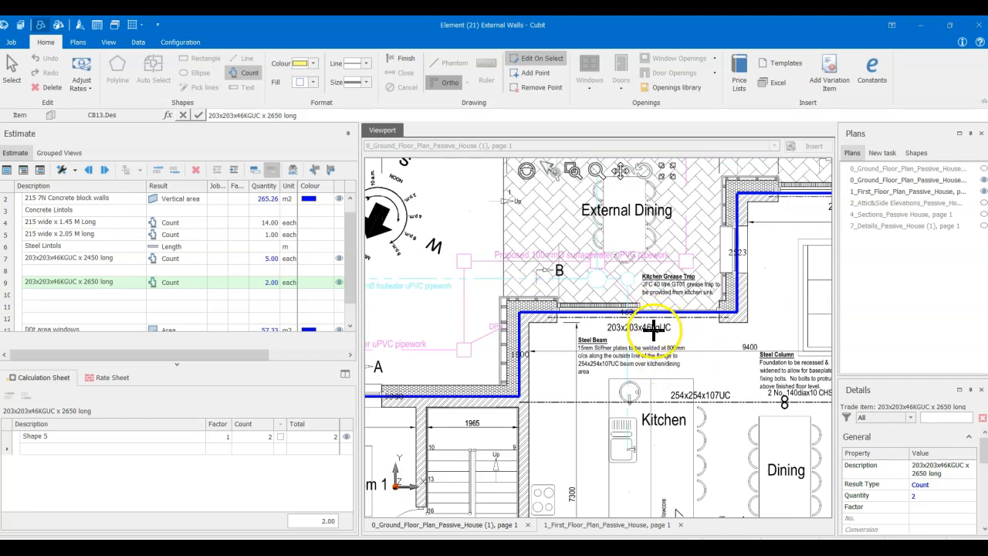
scroll(655, 338, up, 2)
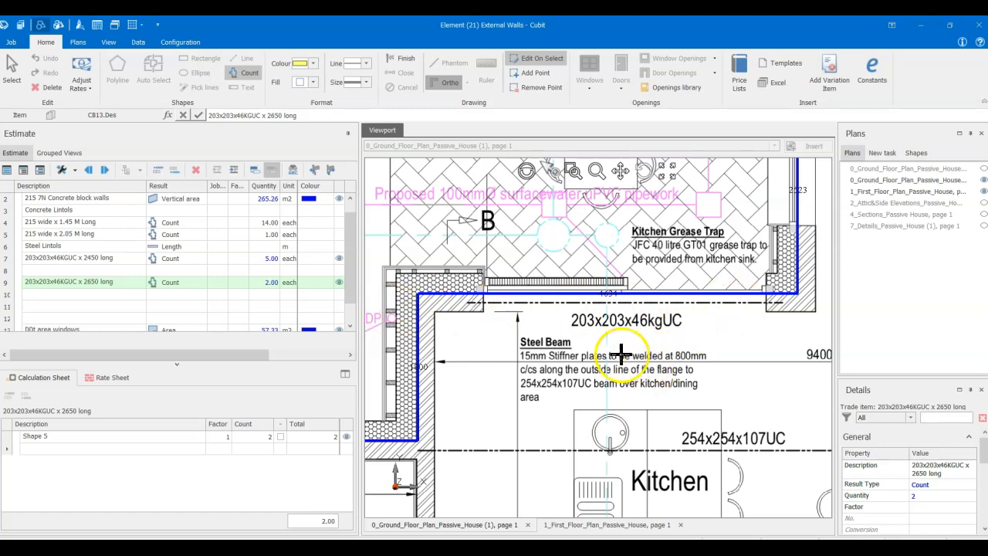
- Copy the 203x203x46KGUC x 2650 long item into the empty row directly below it
click(121, 294)
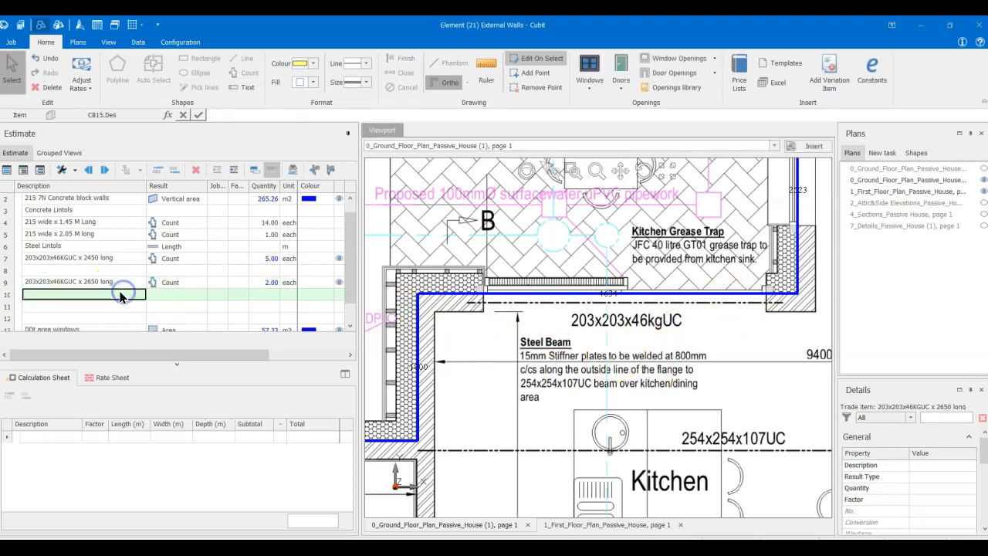
click(120, 282)
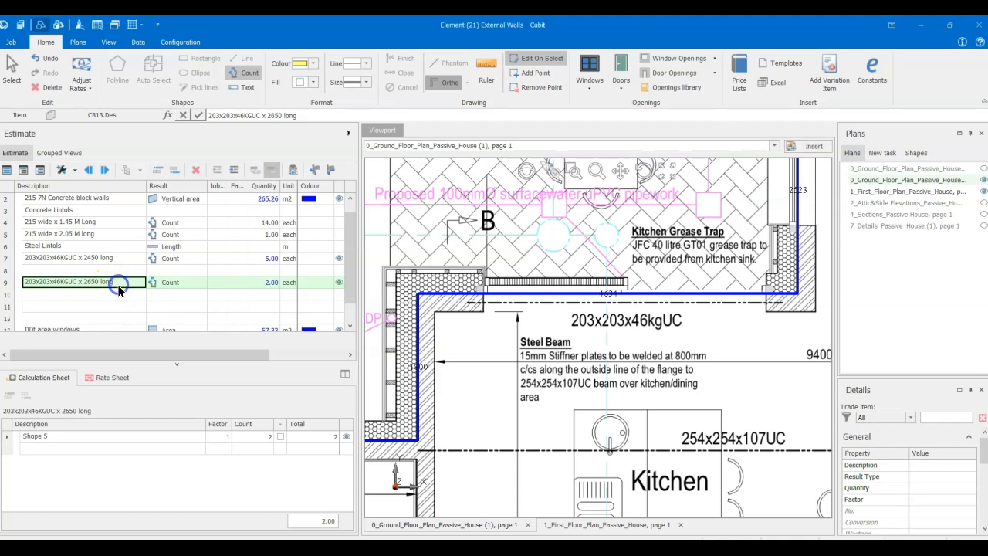
right_click(120, 284)
click(143, 140)
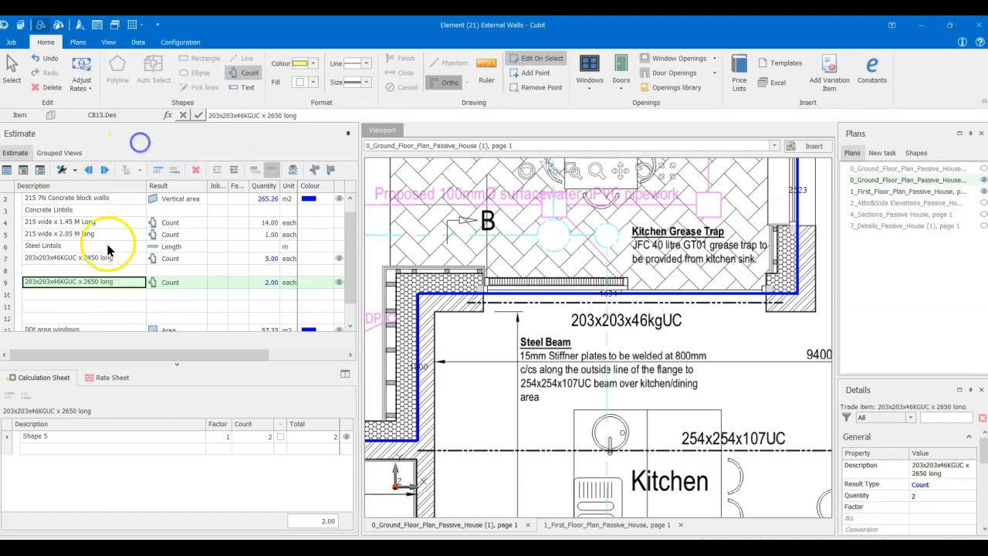
click(77, 295)
right_click(75, 296)
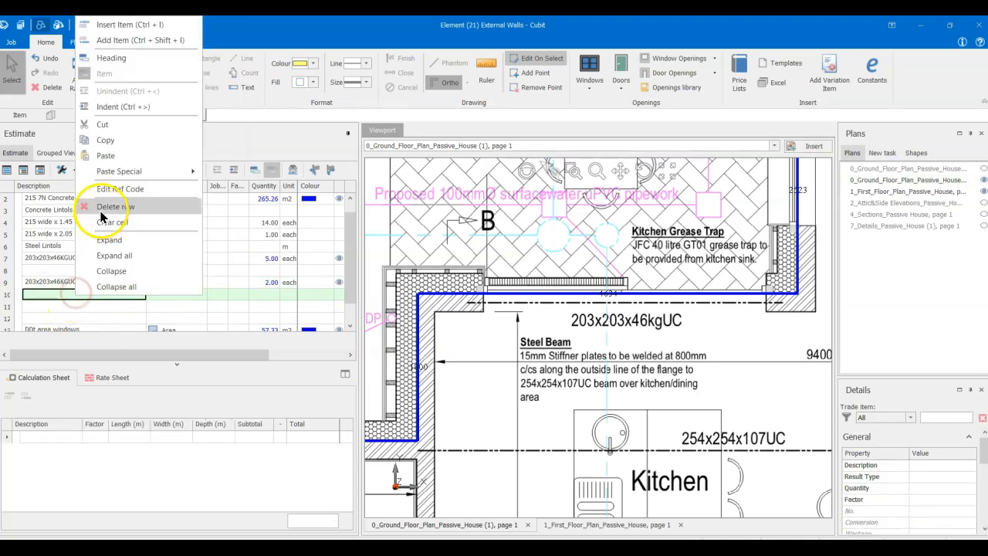
click(106, 156)
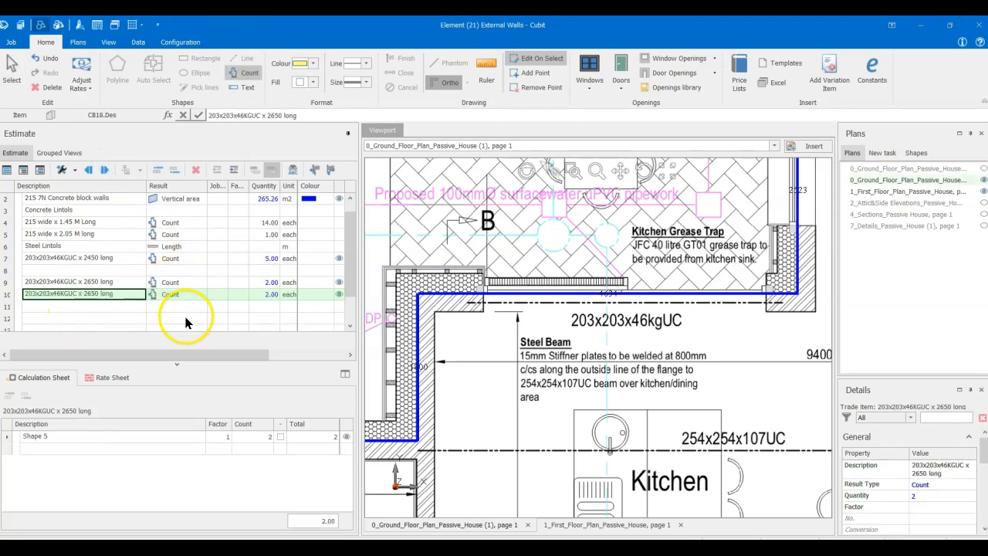
- Delete the copied item's quantity with its calculation sheet and change its result type to Length
click(267, 296)
key(Delete)
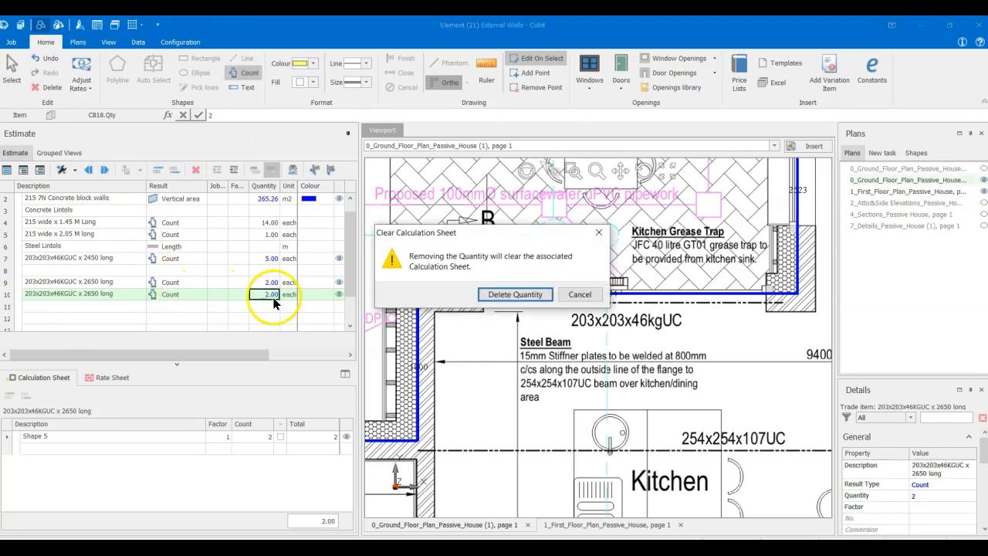
click(503, 294)
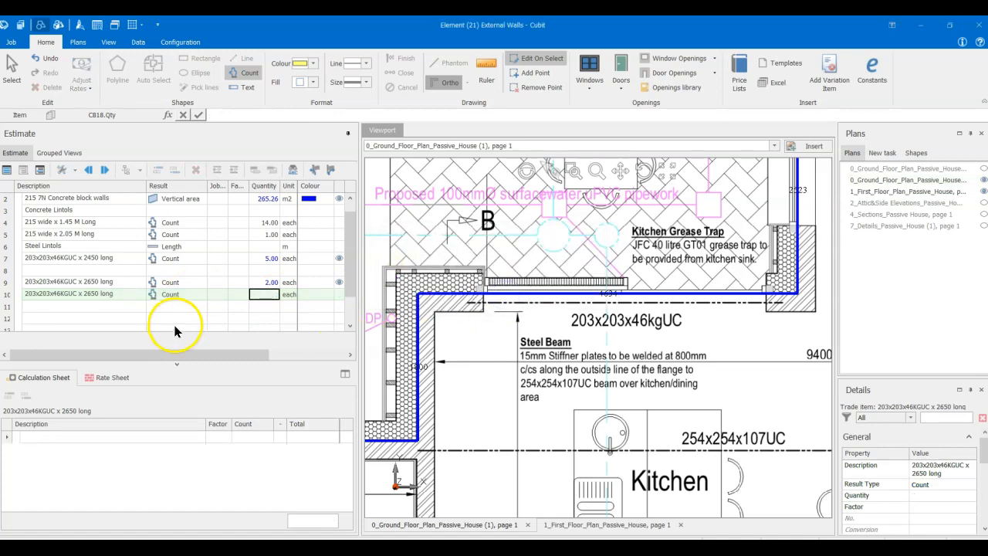
click(170, 296)
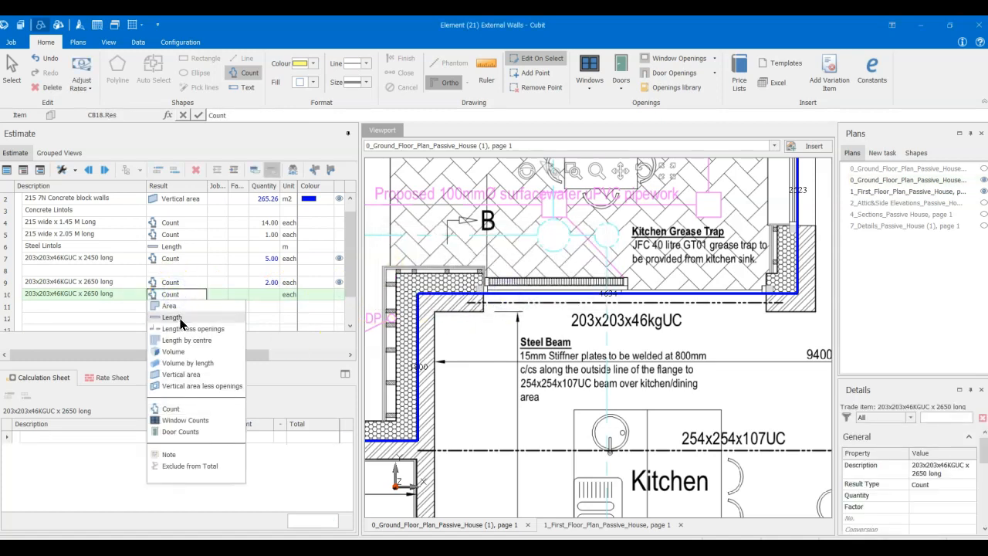
click(181, 317)
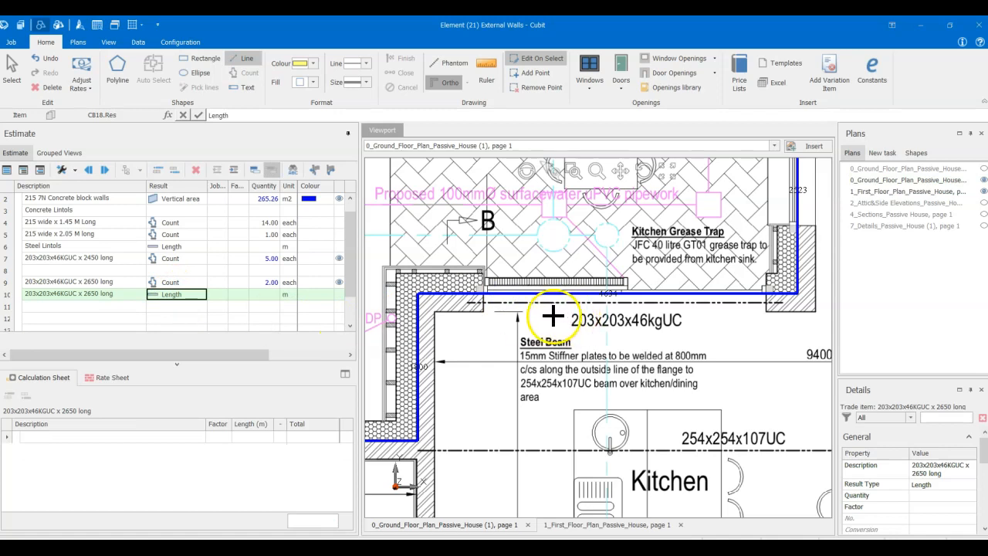
- Measure the Kitchen opening onto External Dining along the beam line and rename the item 203x203x46KGUC x 3900 long
click(484, 303)
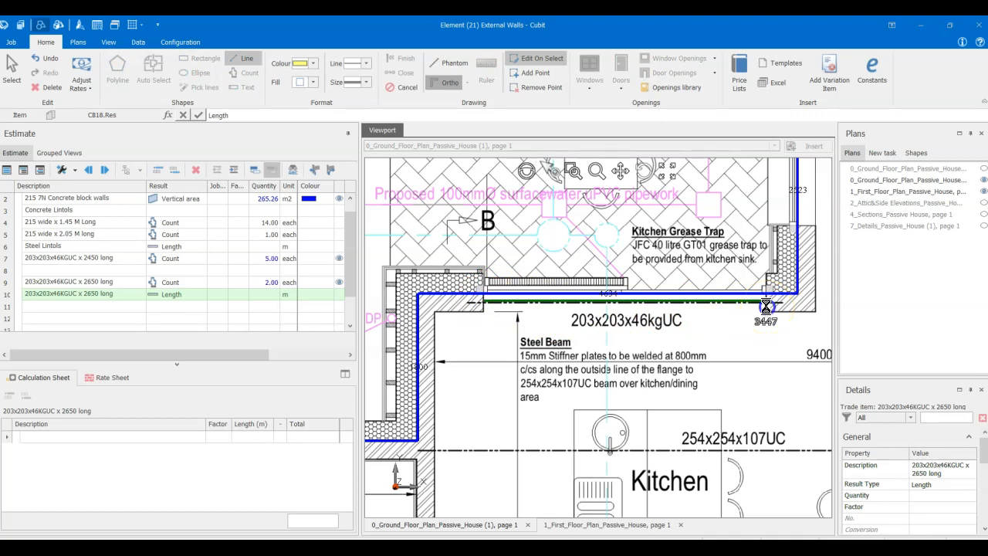
click(766, 306)
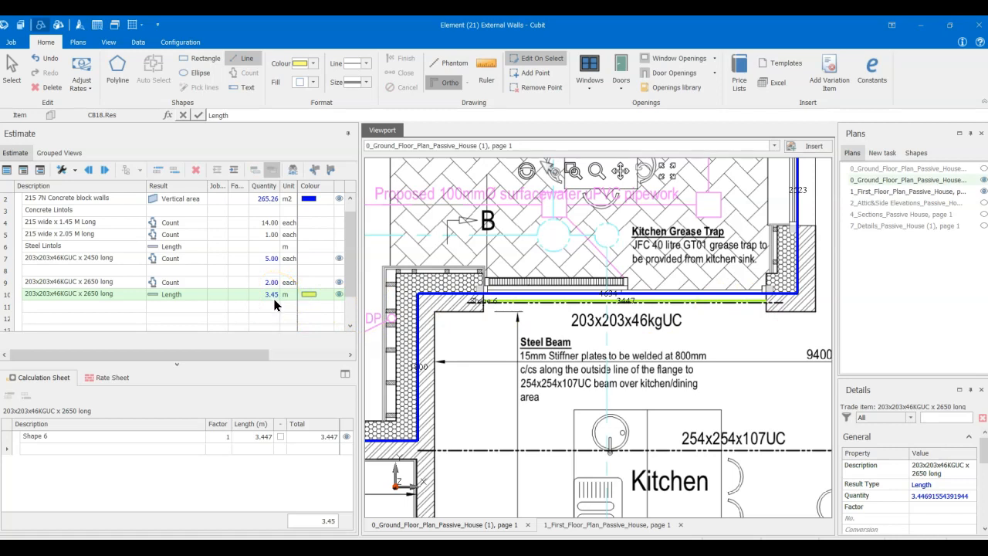
double_click(96, 294)
click(96, 294)
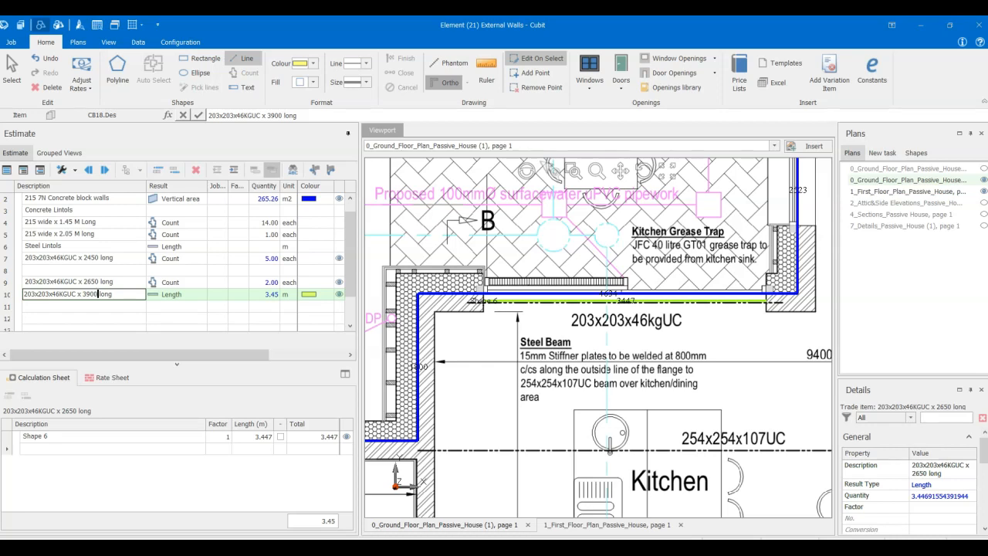
- Add the unit mm after the lengths 2450, 2650 and 3900 in the three 203x203x46KGUC item descriptions
click(97, 259)
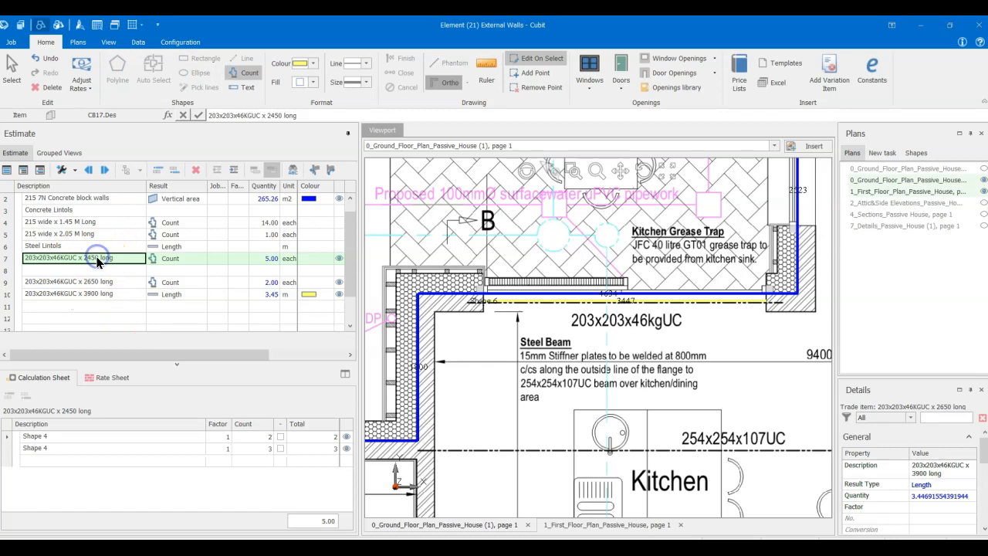
click(97, 258)
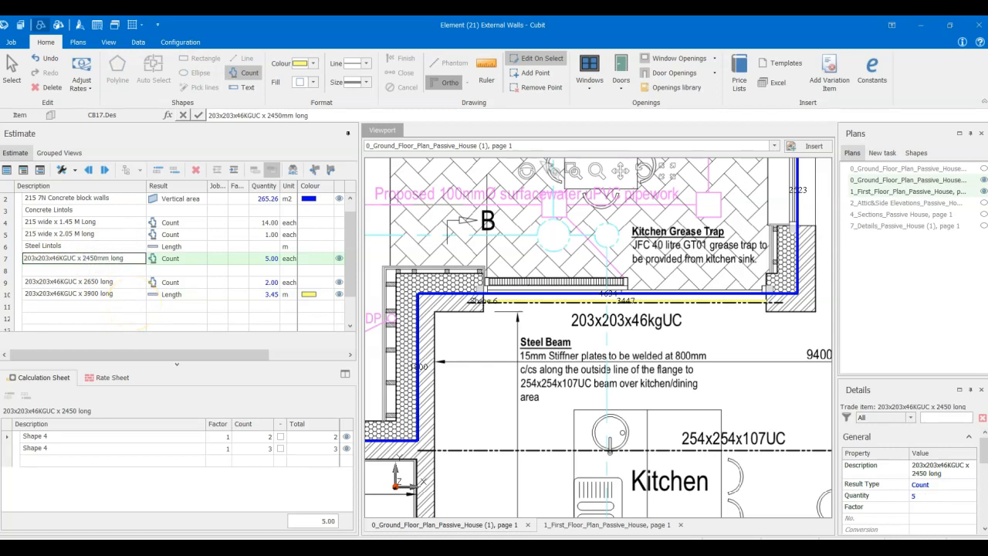
click(98, 282)
click(96, 281)
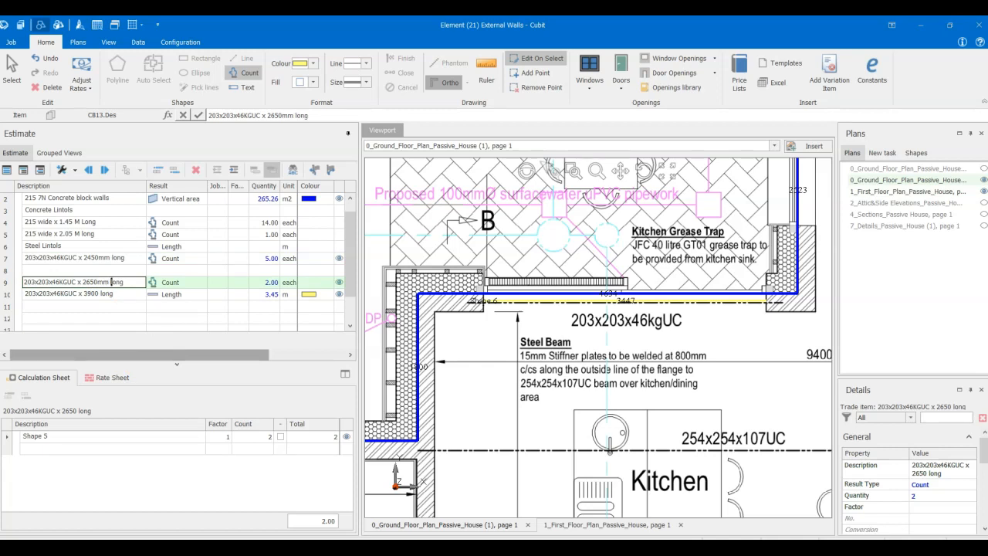
click(96, 294)
click(99, 293)
click(94, 294)
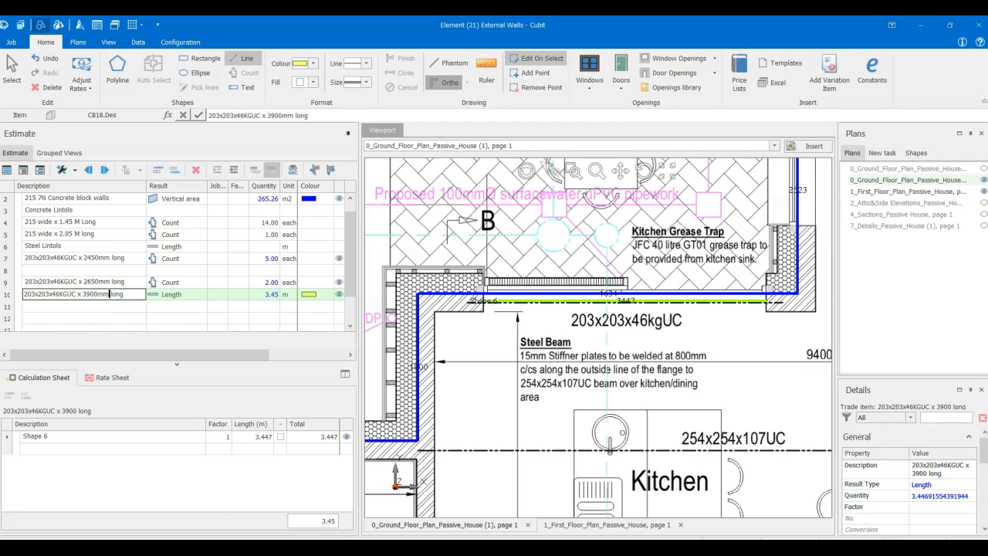
click(112, 309)
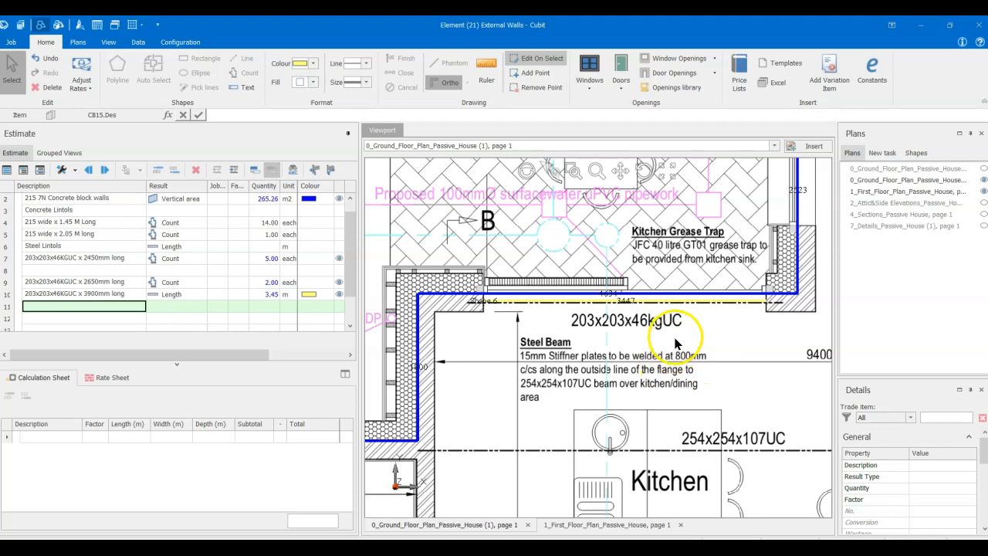
- Examine the 254x254x107UC beam's label and its run across the Kitchen and Dining area
scroll(695, 353, down, 3)
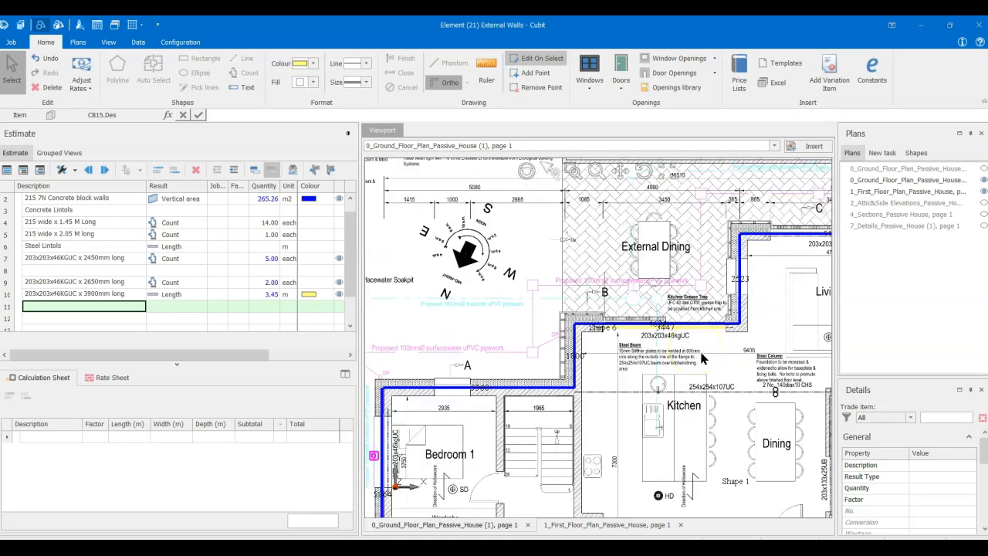
scroll(702, 358, down, 1)
scroll(709, 390, down, 2)
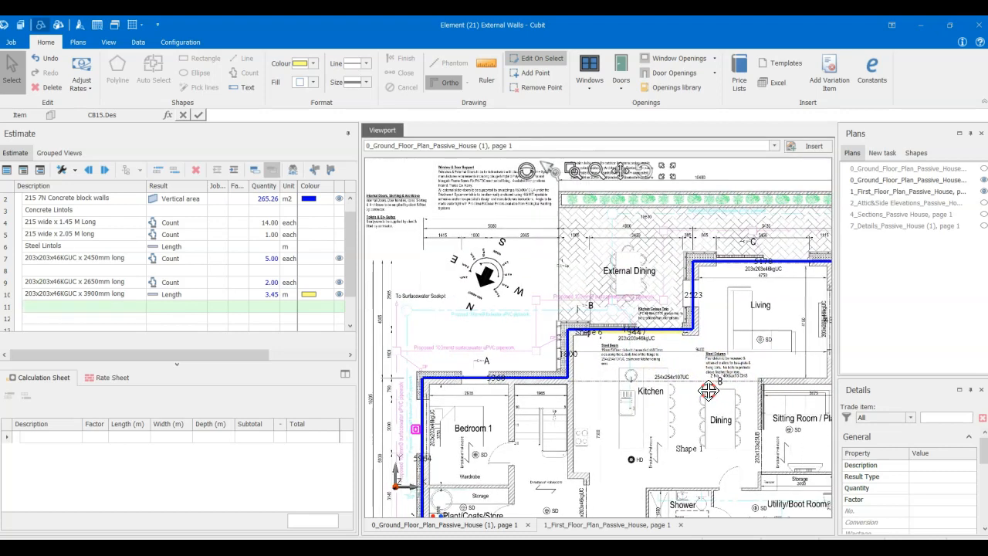
middle_drag(709, 391, 627, 384)
mouse_move(643, 434)
middle_down()
mouse_move(630, 370)
mouse_move(711, 321)
mouse_move(579, 407)
middle_up()
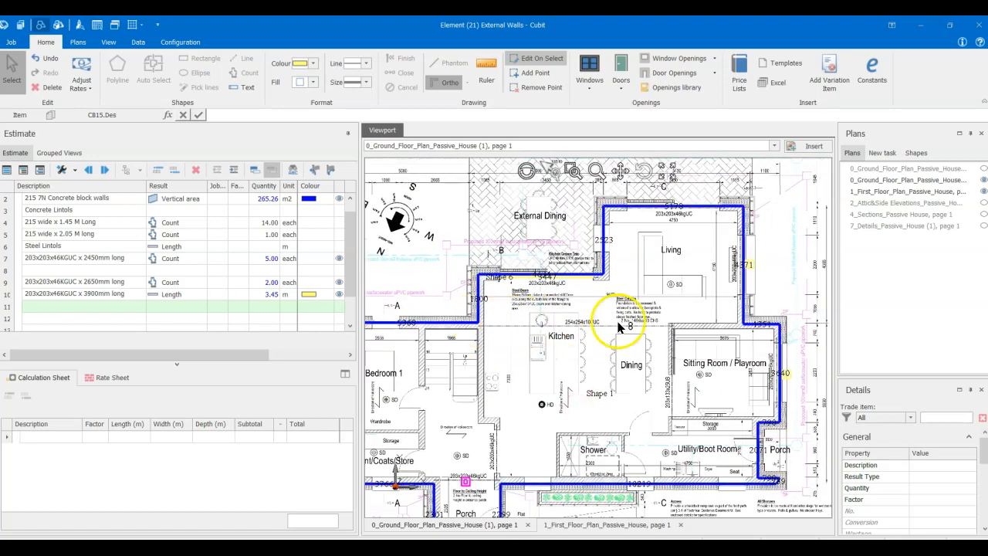
scroll(564, 323, up, 3)
scroll(565, 322, up, 2)
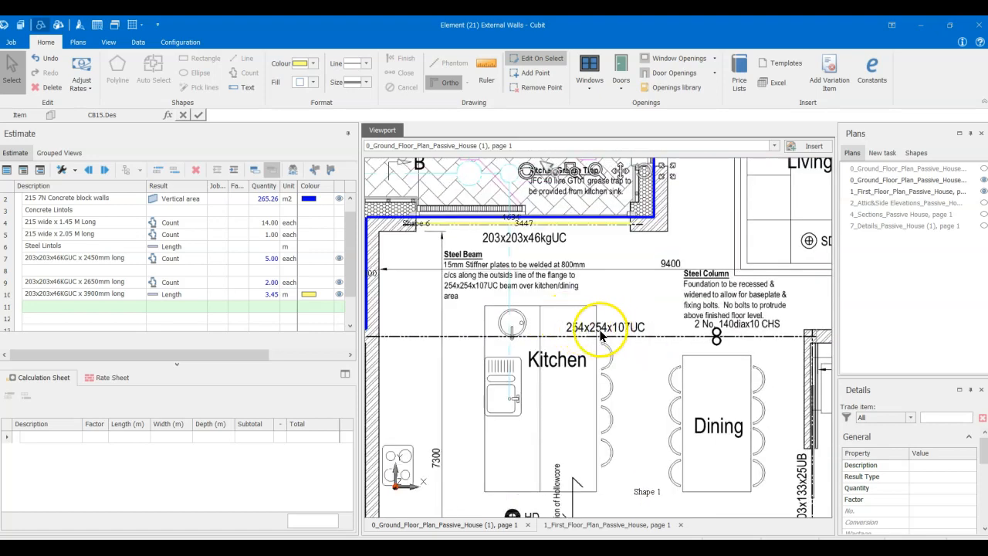
scroll(597, 334, up, 2)
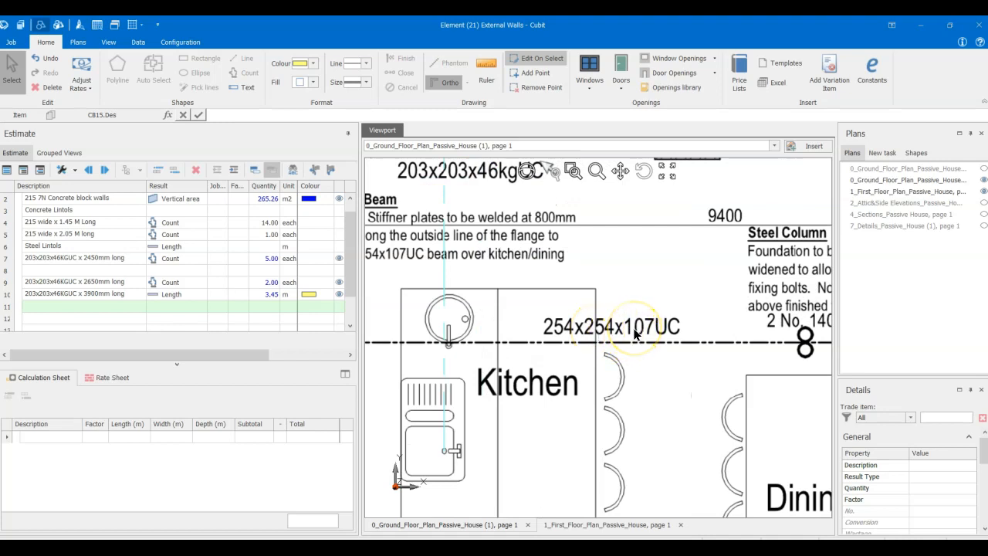
scroll(635, 334, down, 2)
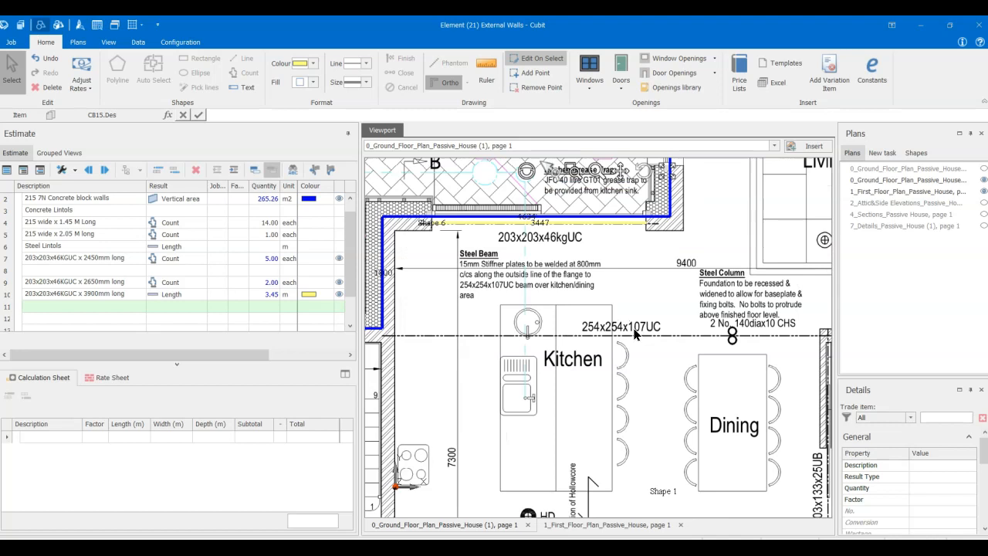
scroll(636, 333, down, 1)
scroll(636, 333, down, 1)
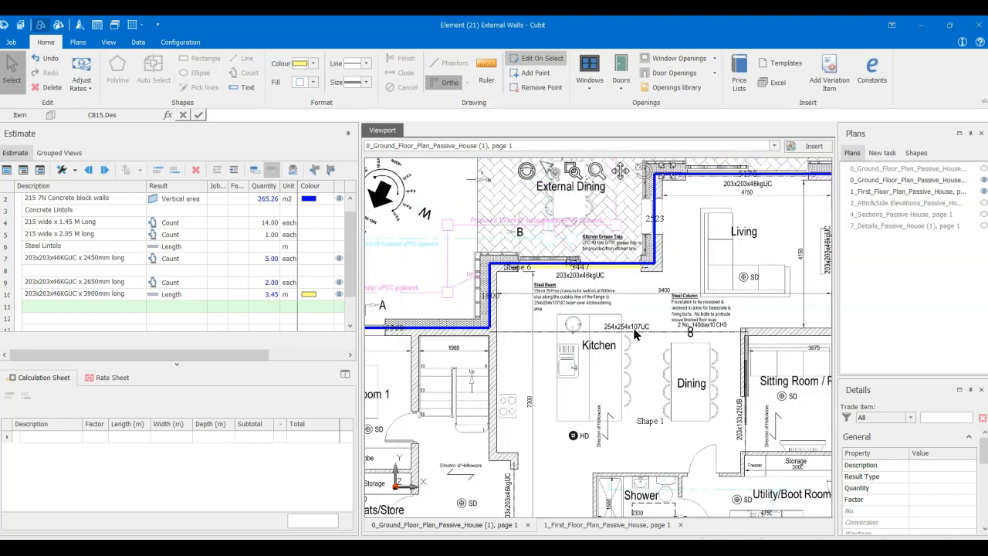
click(491, 334)
- Add an item named 254x254x107 UC below the 3900mm steel lintol in the estimate
click(107, 307)
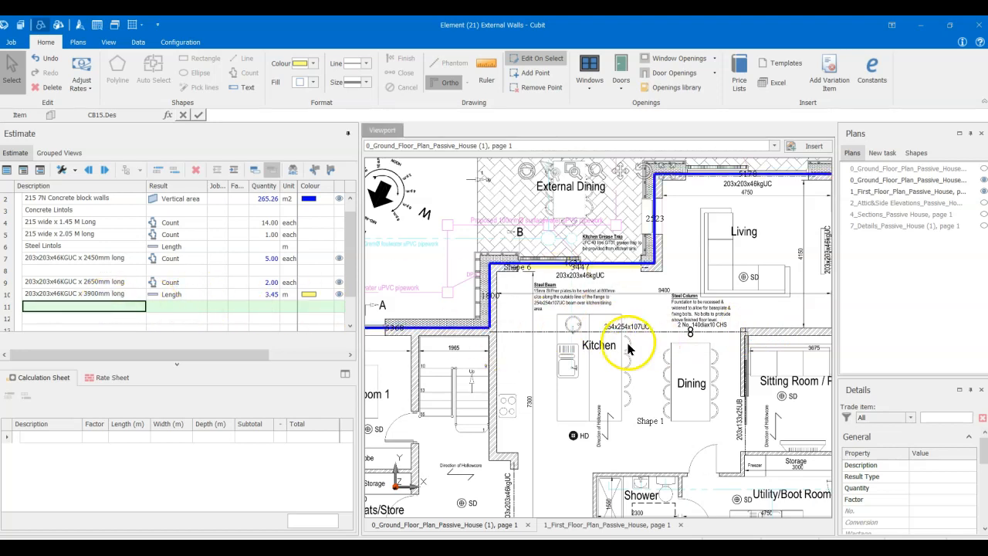
scroll(629, 349, up, 1)
scroll(726, 248, up, 1)
scroll(725, 248, down, 2)
scroll(726, 249, up, 3)
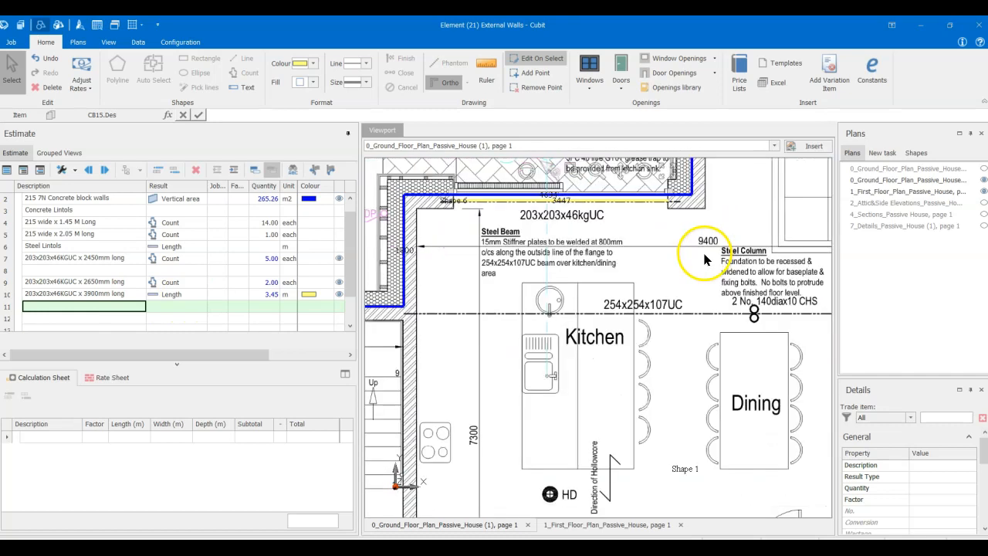
text(254x254x107 U)
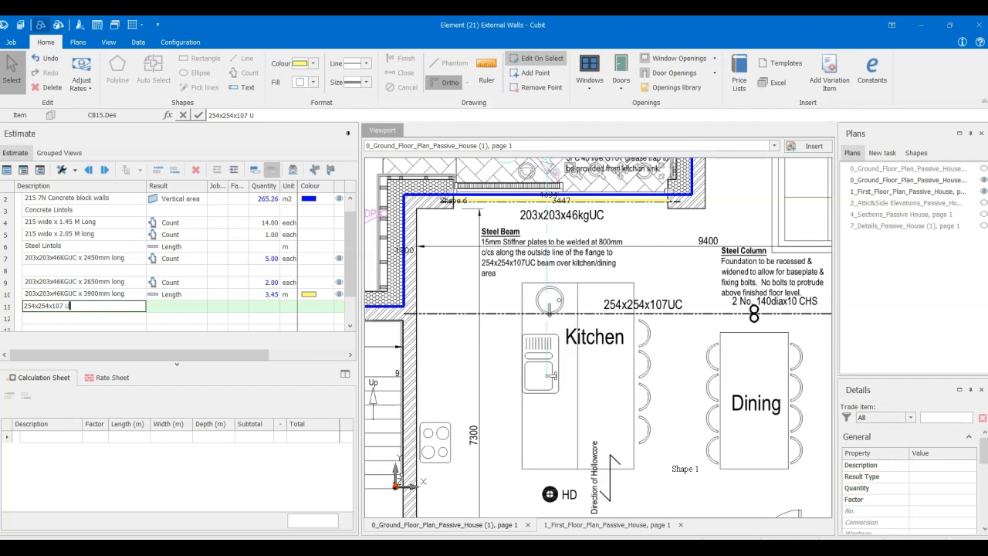
click(134, 318)
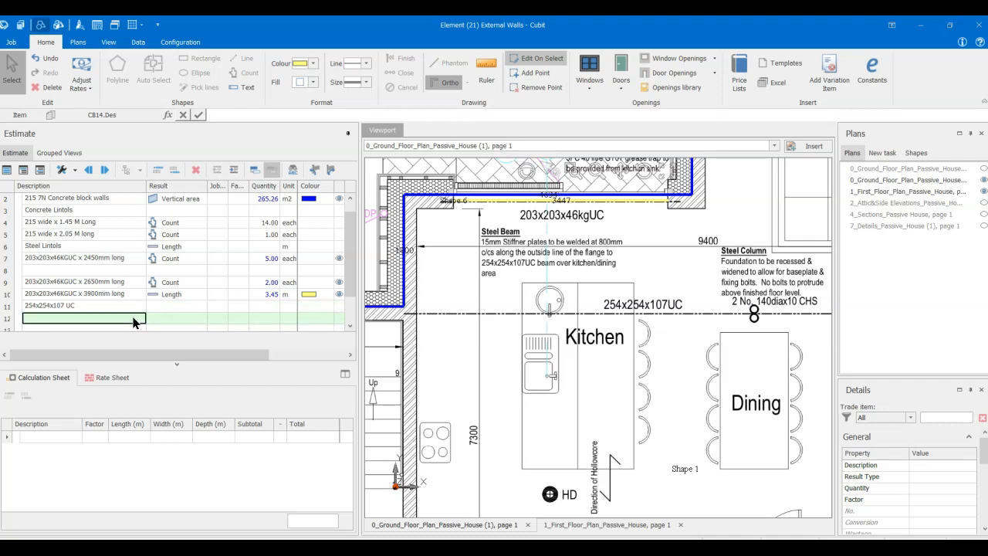
- Try to change the 203x203x46KGUC x 3900mm long item's result type to Count
click(136, 293)
click(169, 295)
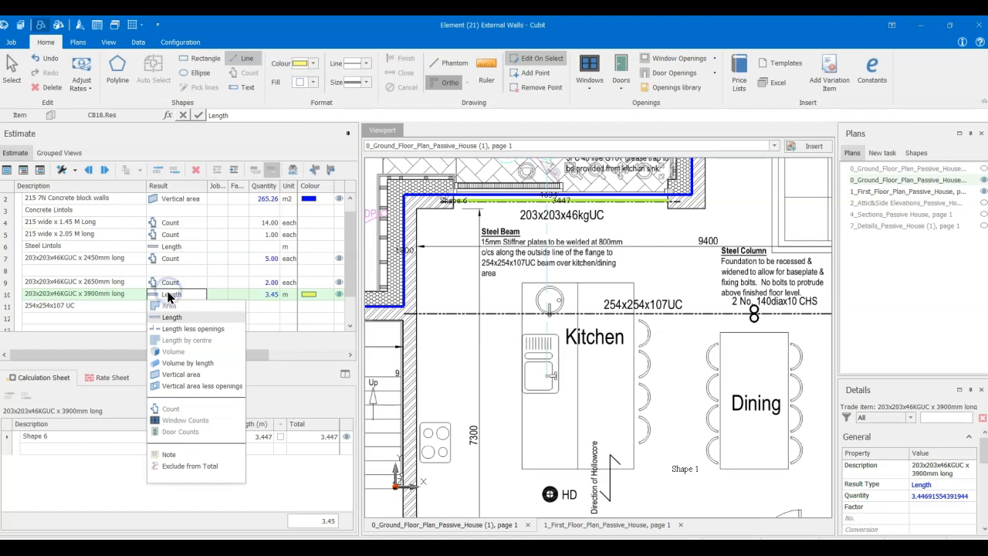
click(179, 410)
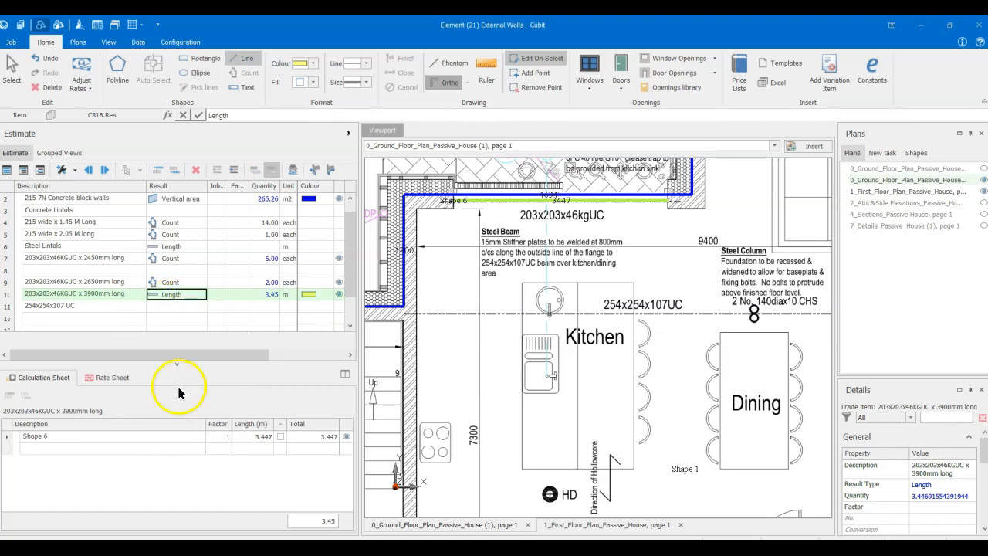
click(126, 306)
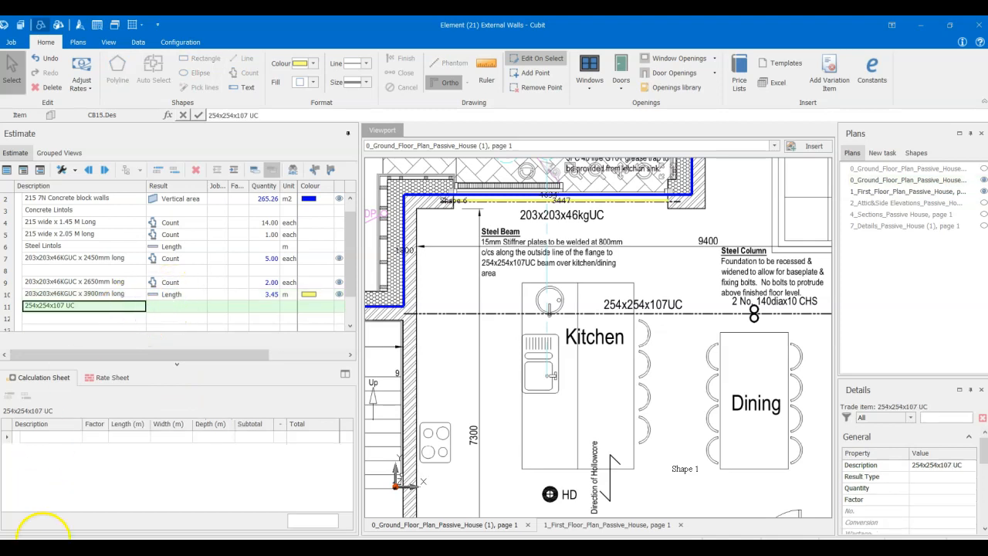
click(165, 295)
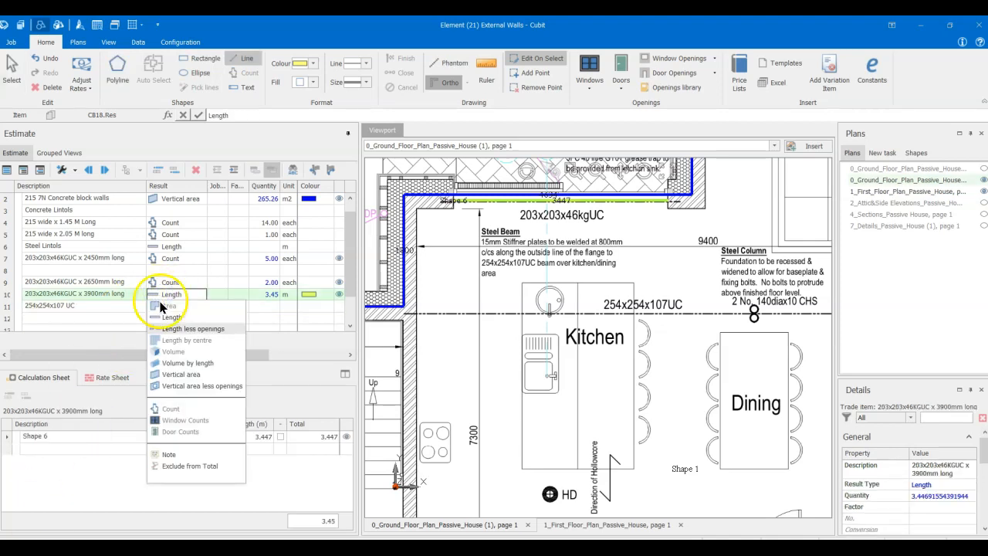
click(164, 409)
- Delete the 203x203x46KGUC x 3900mm long item's quantity with its calculation sheet and set its result type to Count
click(268, 295)
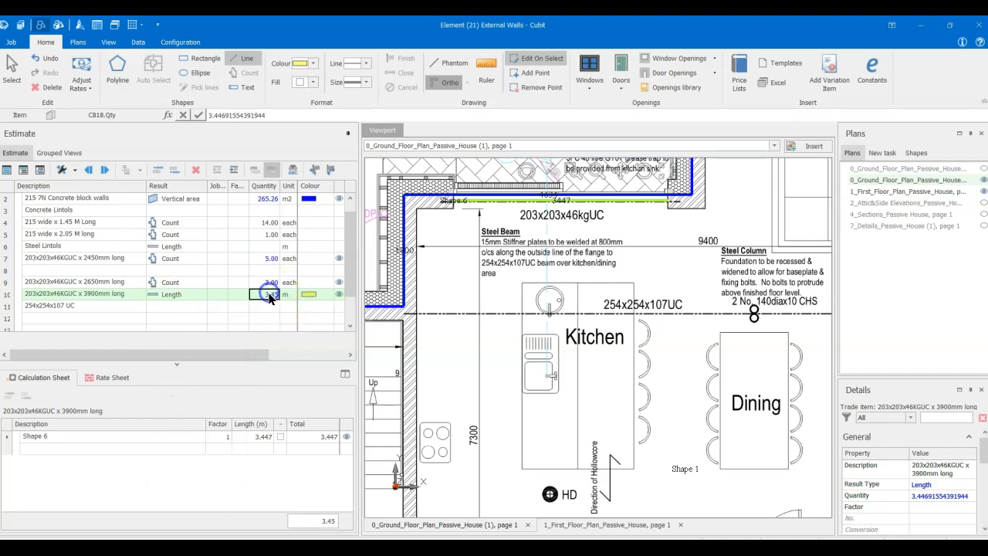
key(Delete)
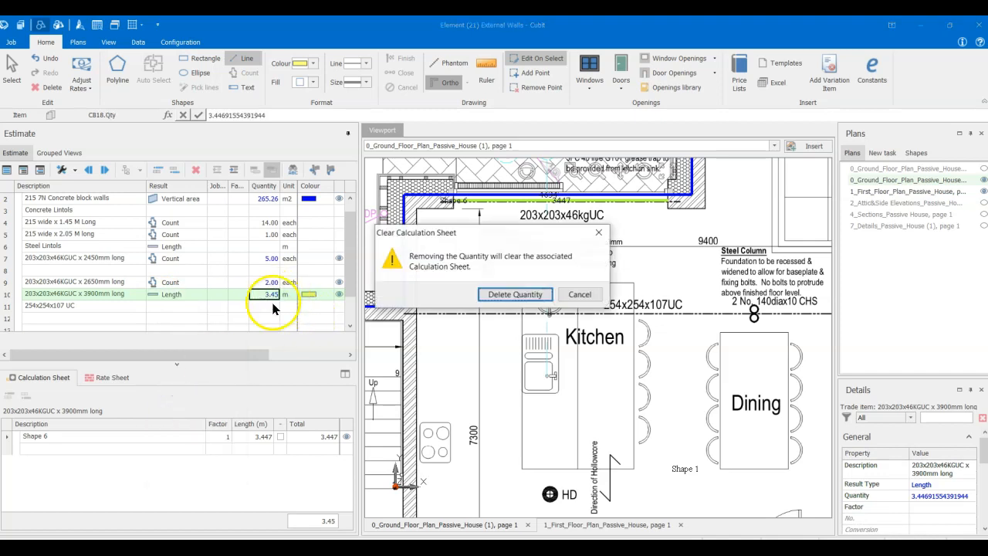
click(511, 292)
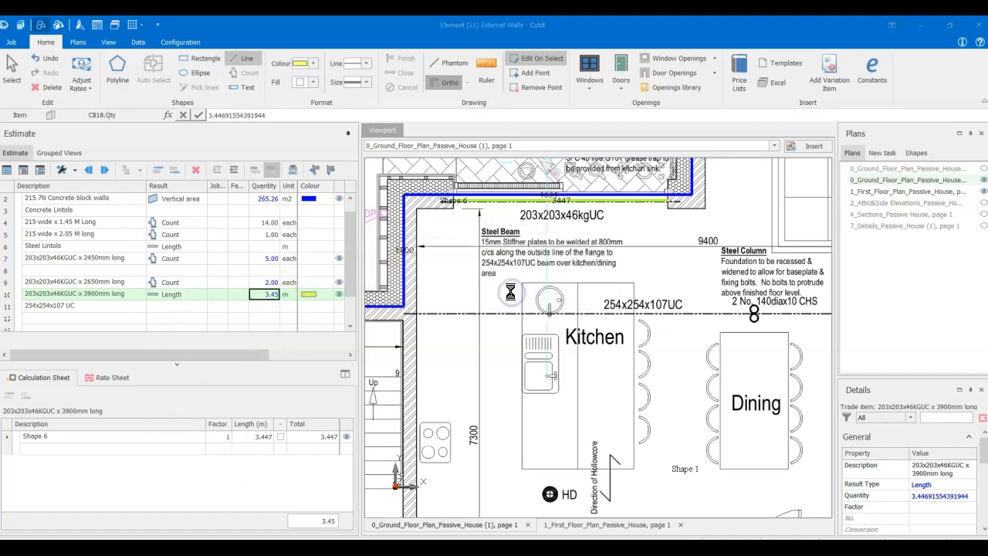
click(172, 294)
click(186, 408)
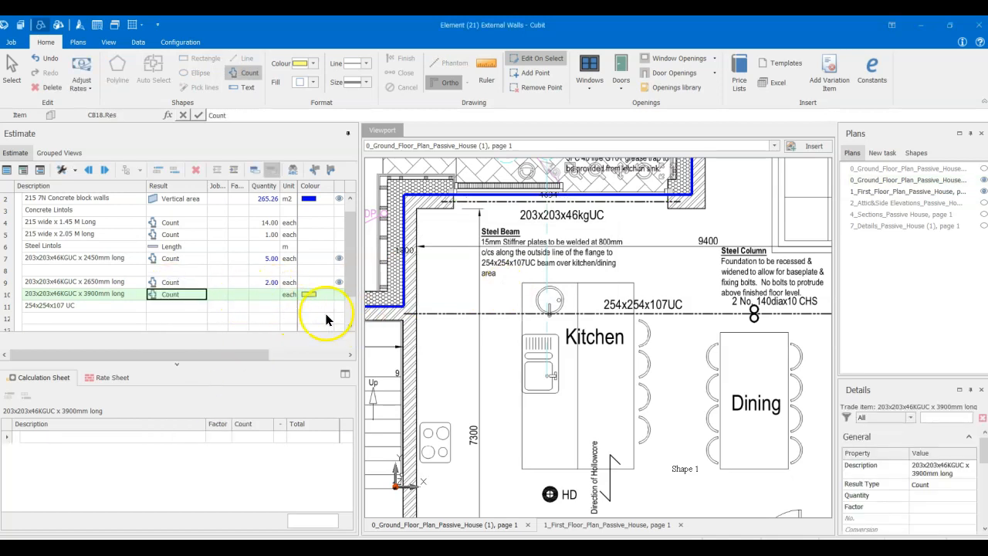
- Count the 3900mm long steel lintol with one orange marker at the Kitchen opening onto External Dining
scroll(262, 309, down, 1)
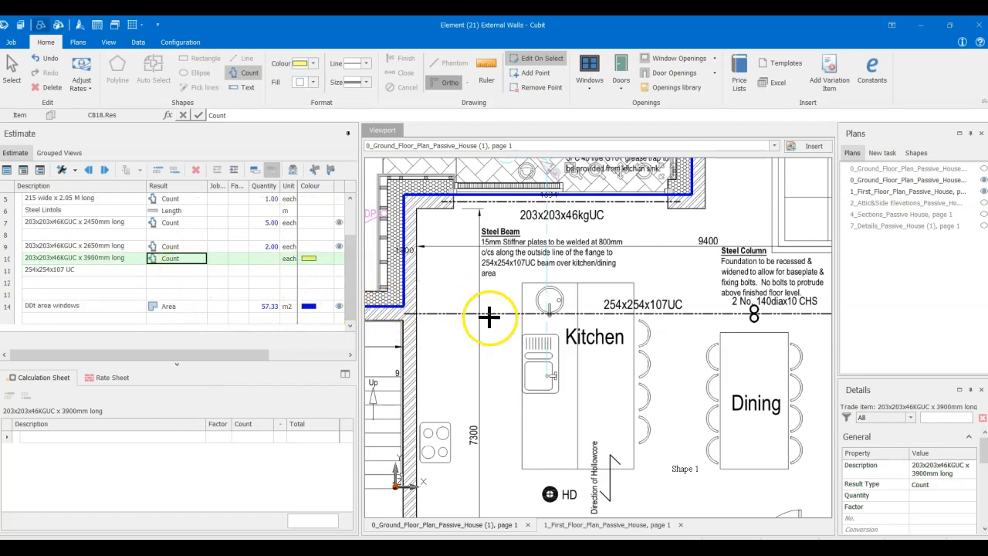
scroll(488, 317, down, 3)
scroll(488, 316, up, 2)
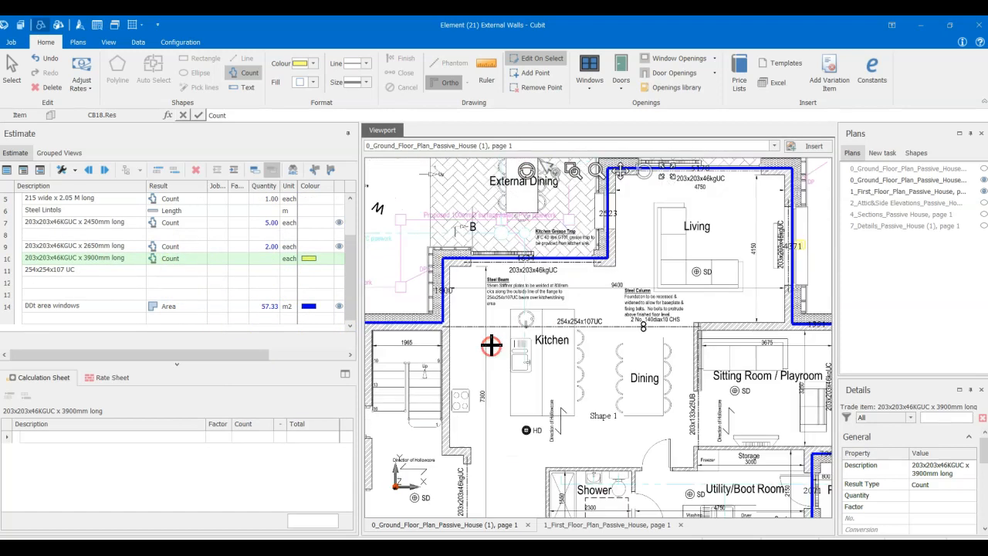
scroll(545, 286, up, 2)
click(315, 65)
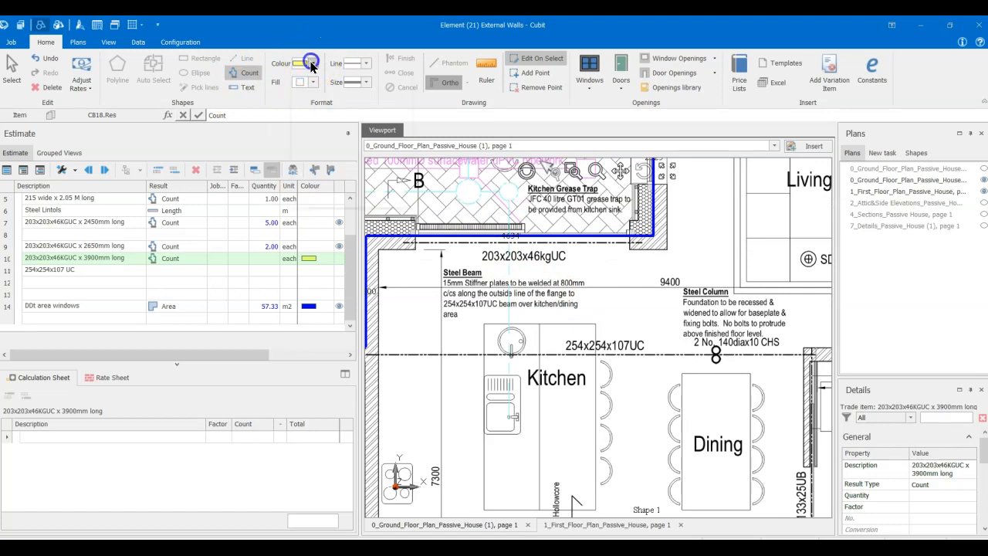
click(329, 126)
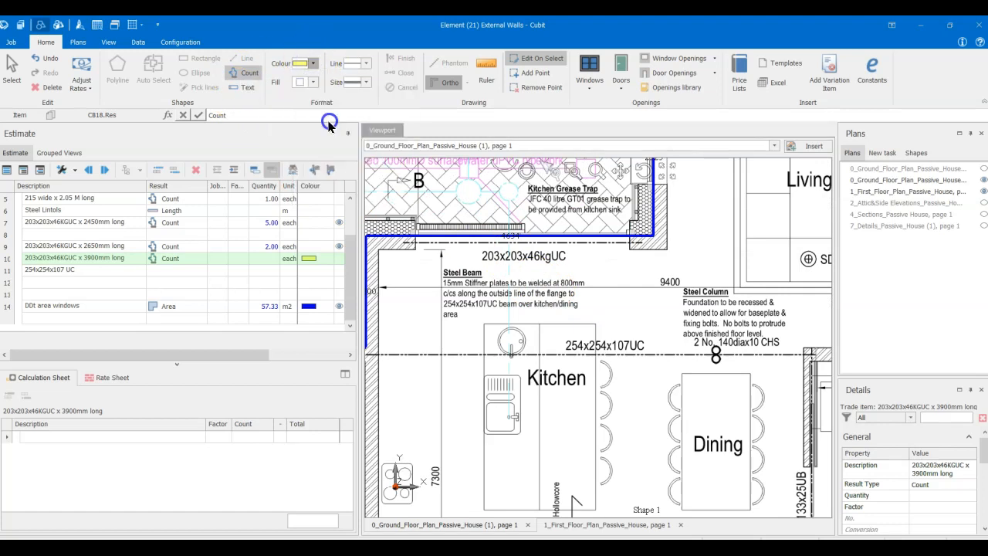
click(548, 224)
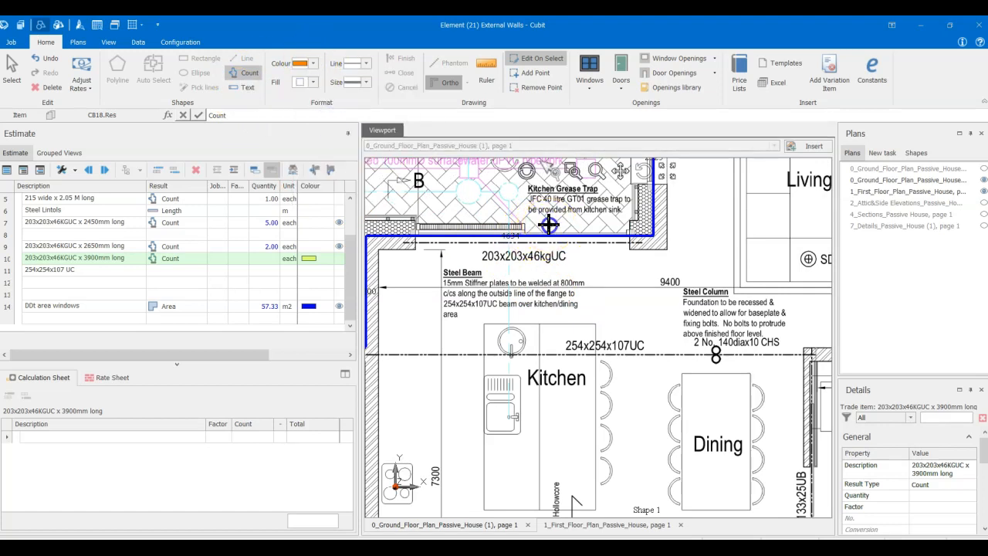
- Select the 254x254x107 UC item and set the drawing colour to green
scroll(525, 278, down, 2)
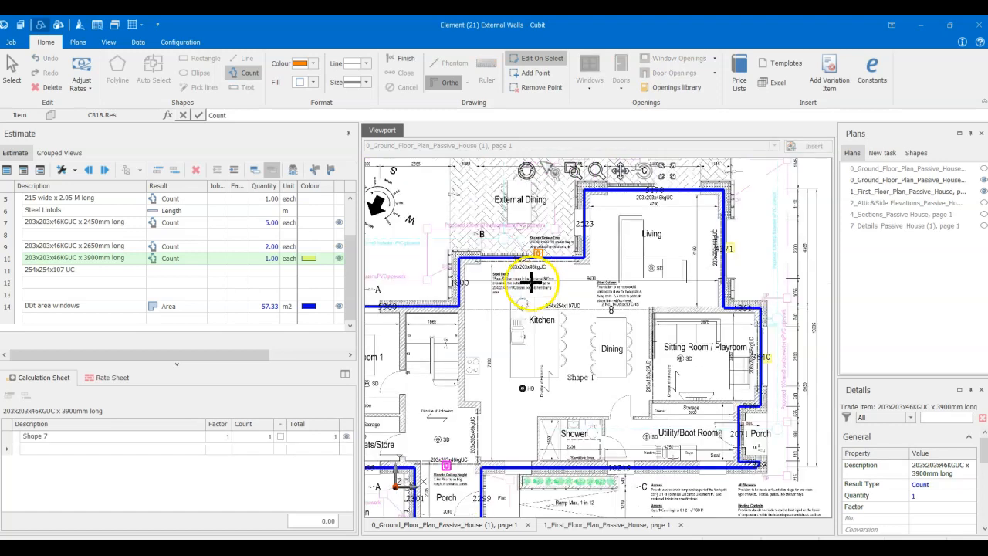
scroll(532, 288, down, 2)
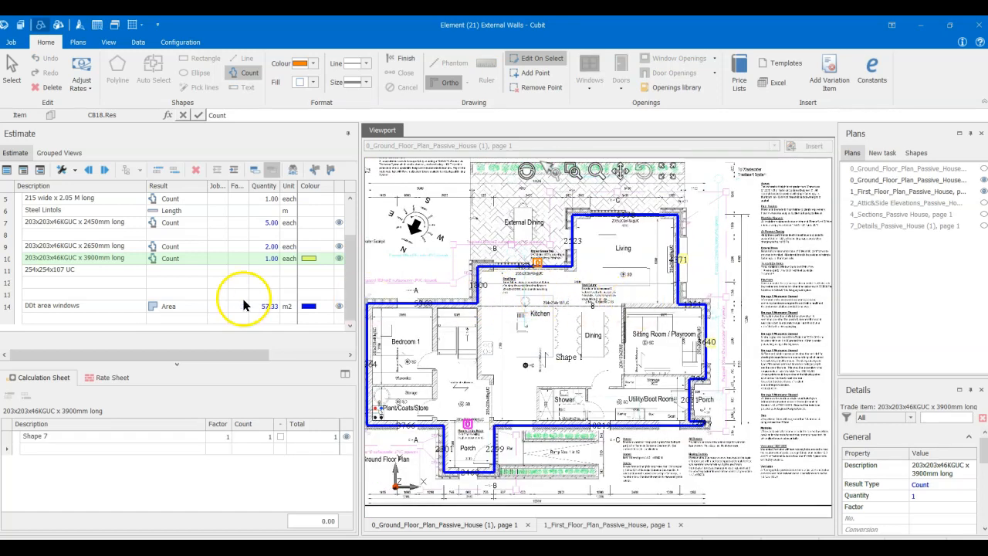
click(77, 272)
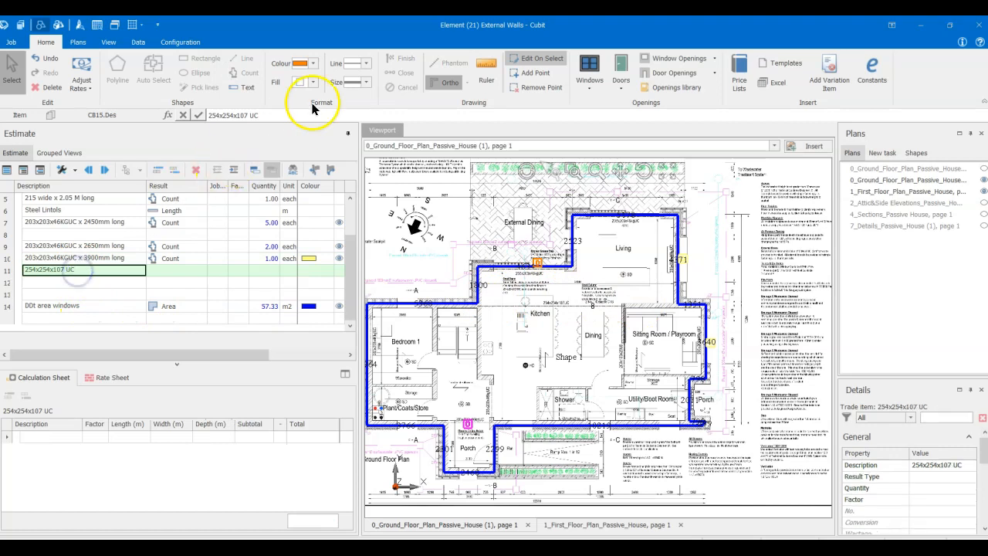
click(314, 64)
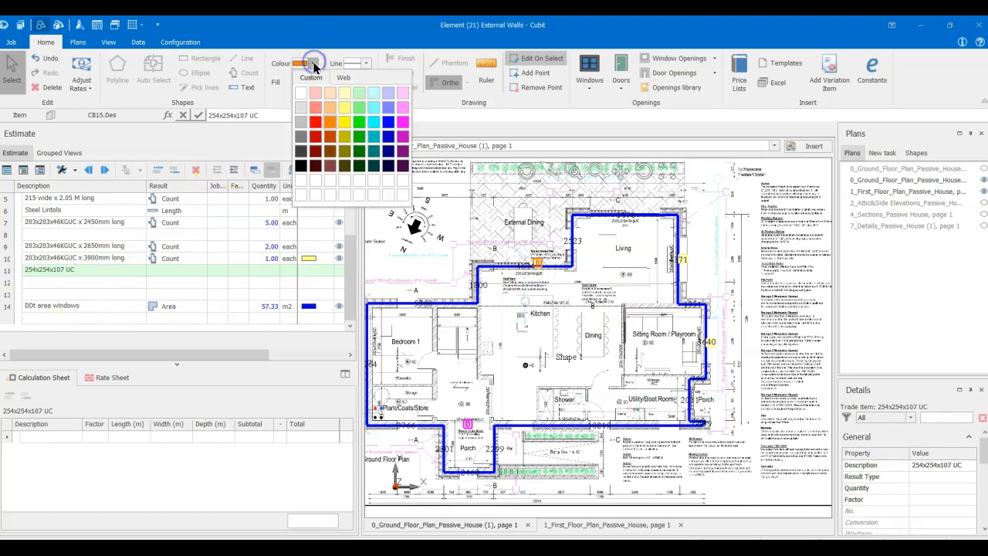
click(359, 114)
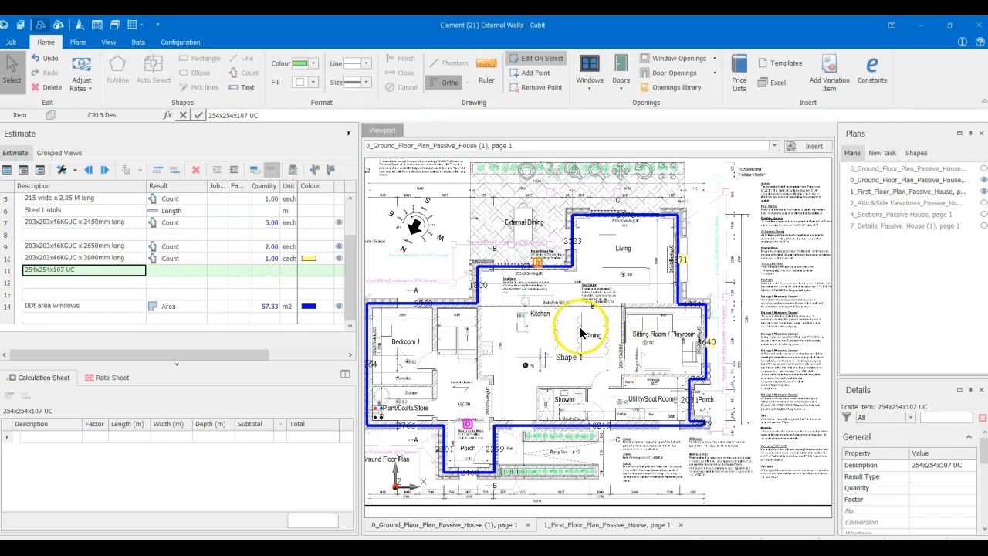
- Measure about 6.85 m of Length along the Kitchen and Dining beam line and rename the item 254x254x107 UC x 7300 mm long
scroll(560, 332, up, 3)
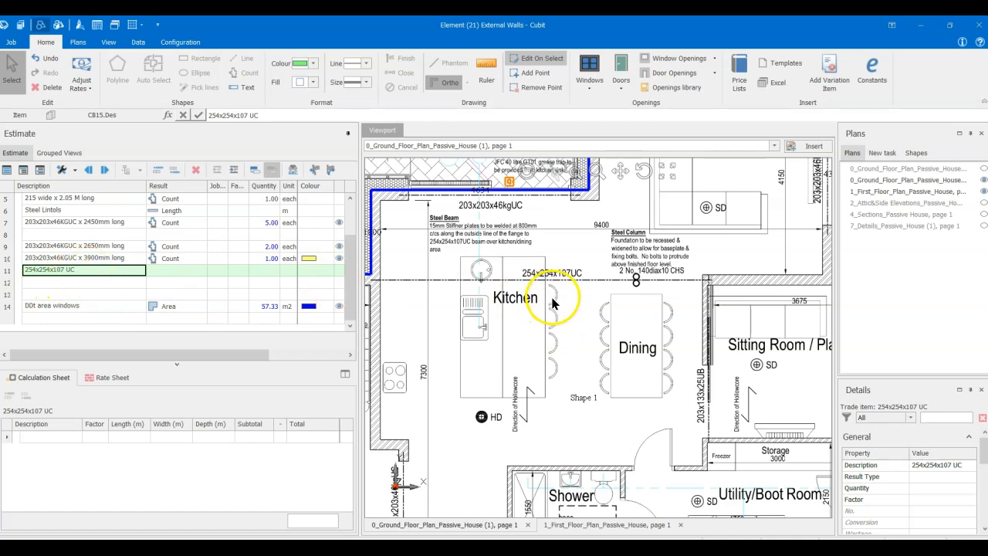
click(171, 269)
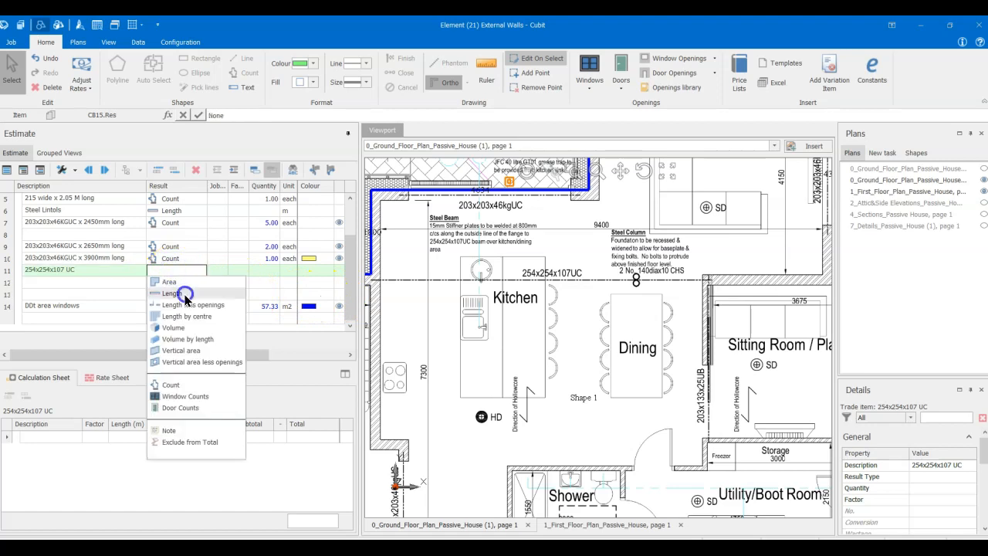
click(185, 295)
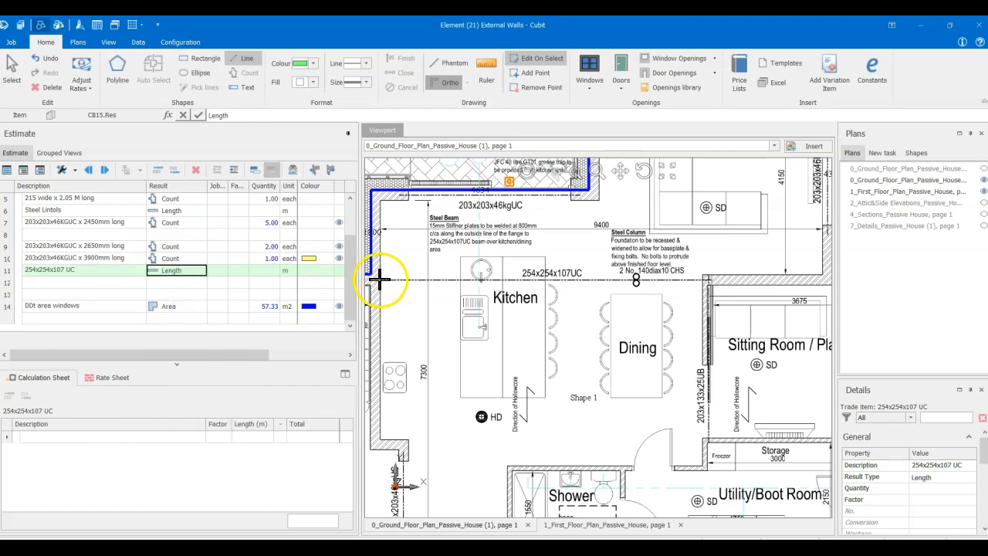
click(380, 280)
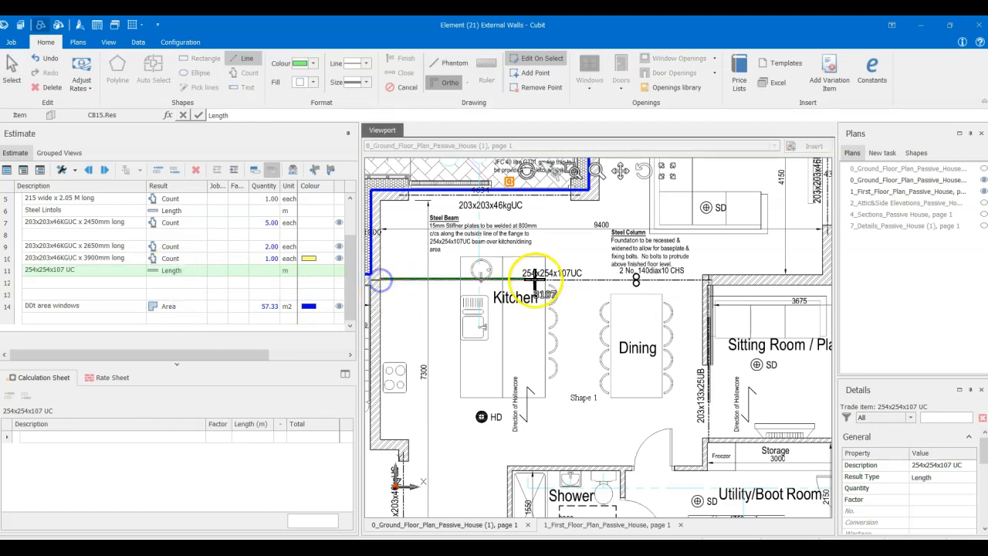
double_click(702, 276)
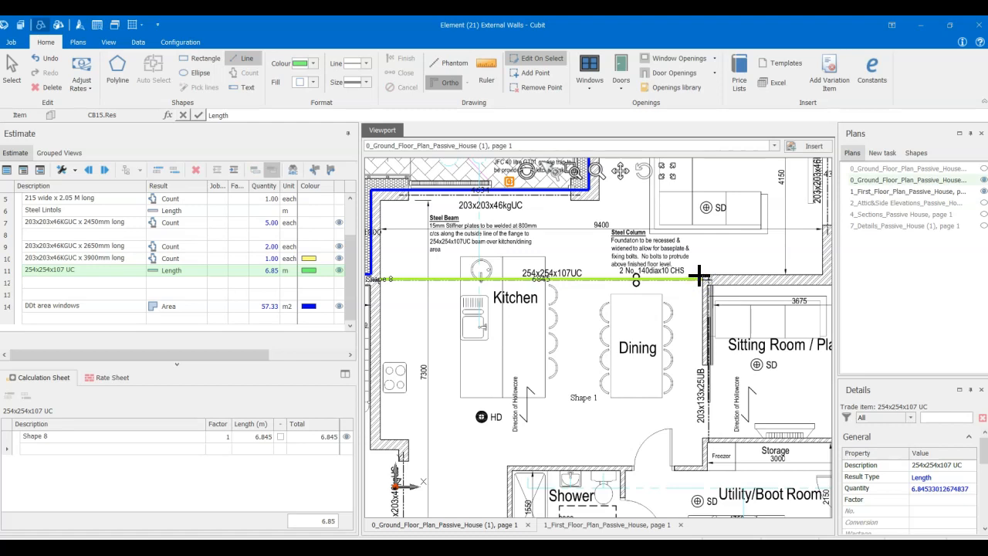
click(98, 270)
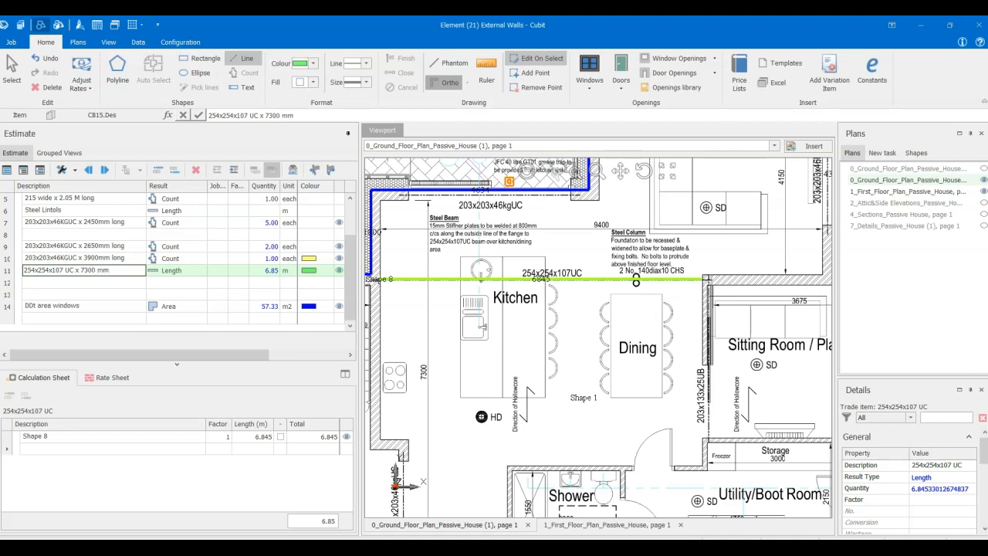
key(Return)
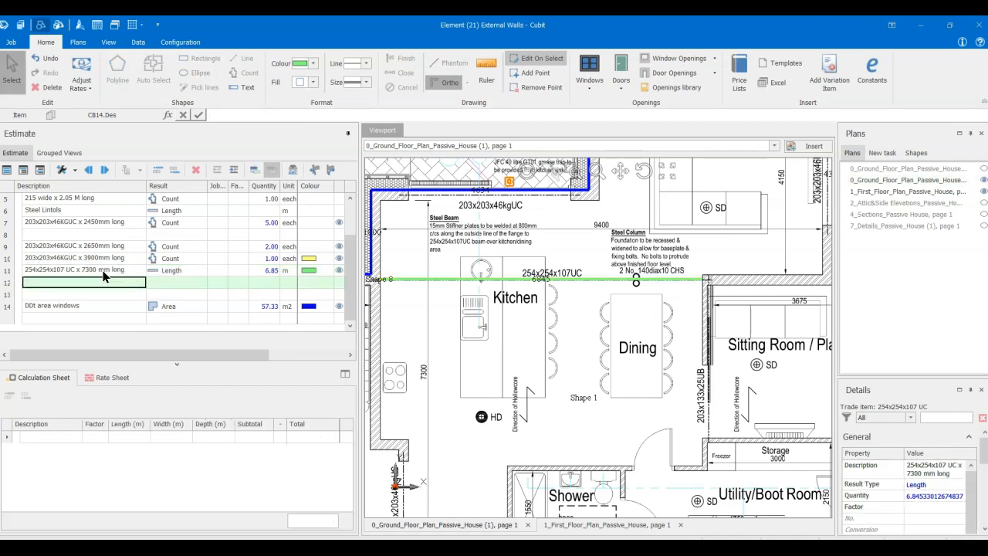
- Try to change the 254x254x107 UC x 7300 mm long item's result type to Count
click(174, 271)
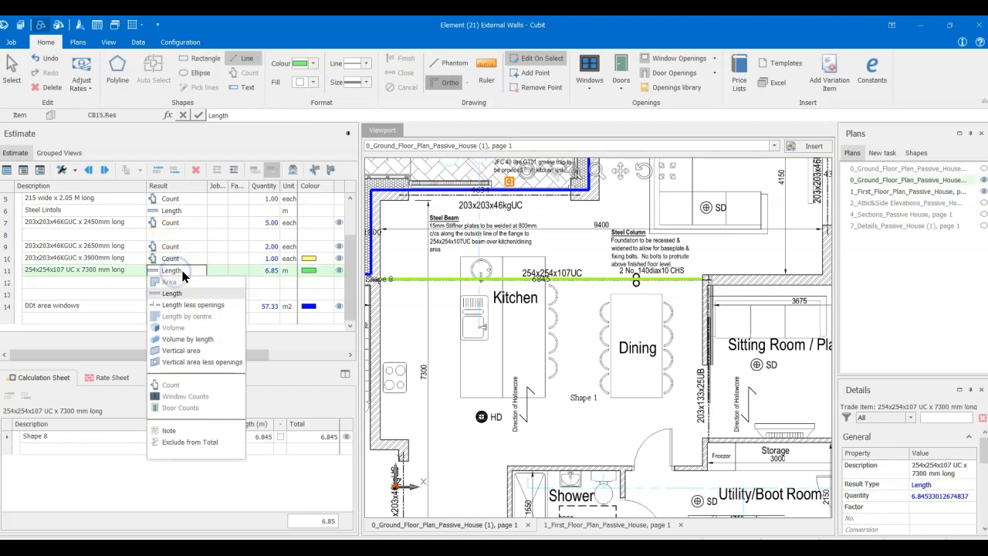
click(161, 386)
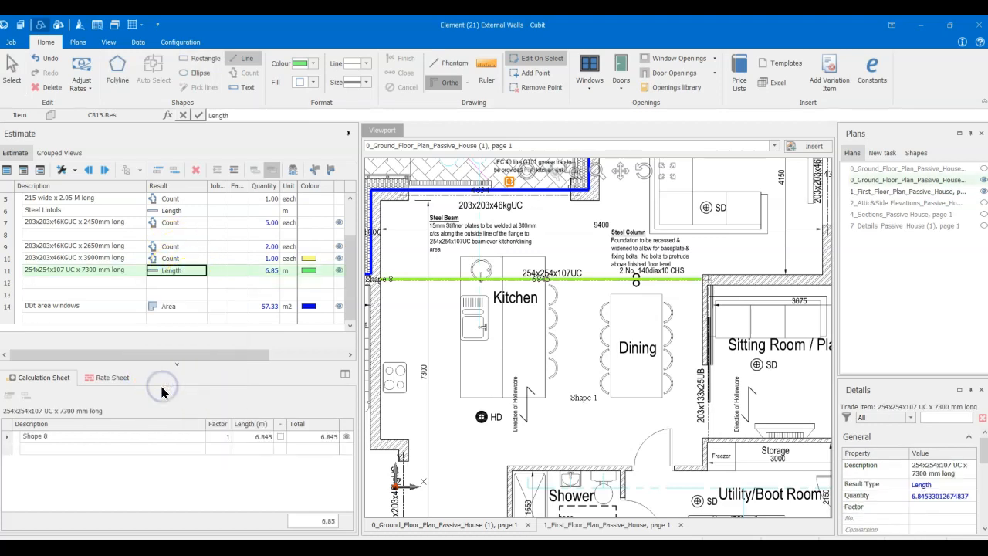
click(198, 272)
click(196, 274)
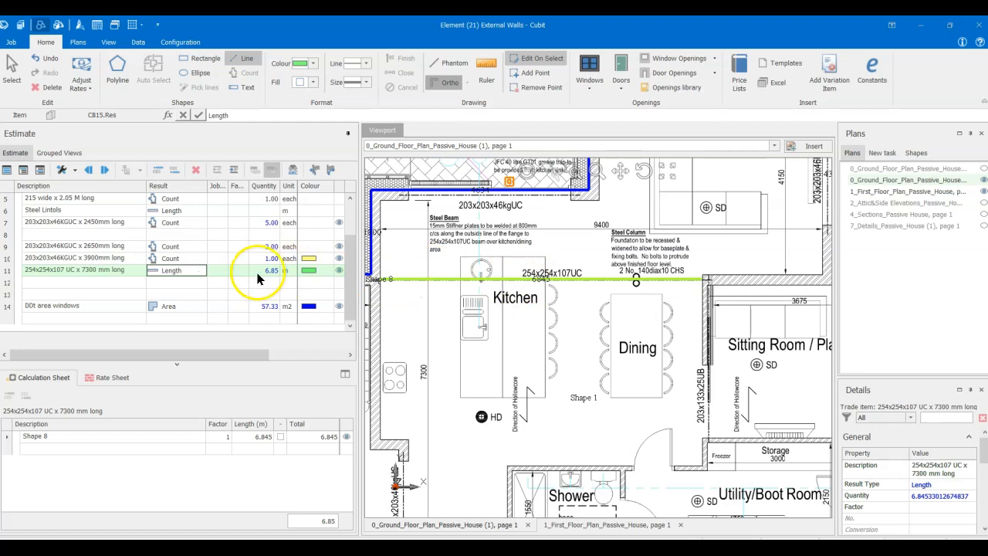
click(193, 272)
click(193, 272)
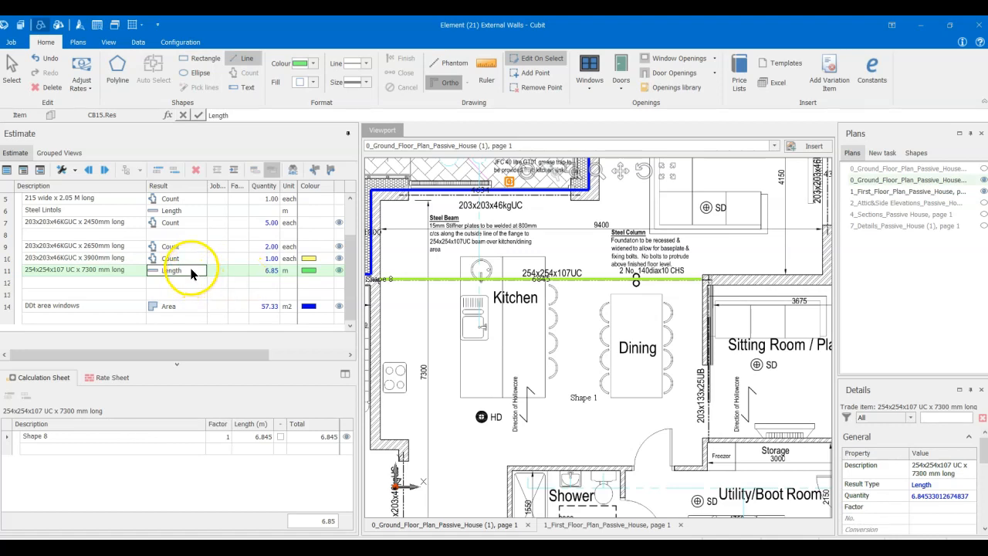
click(193, 274)
- Delete the measured length from the 254x254x107 UC x 7300 mm long item and change its result type to Count
click(272, 272)
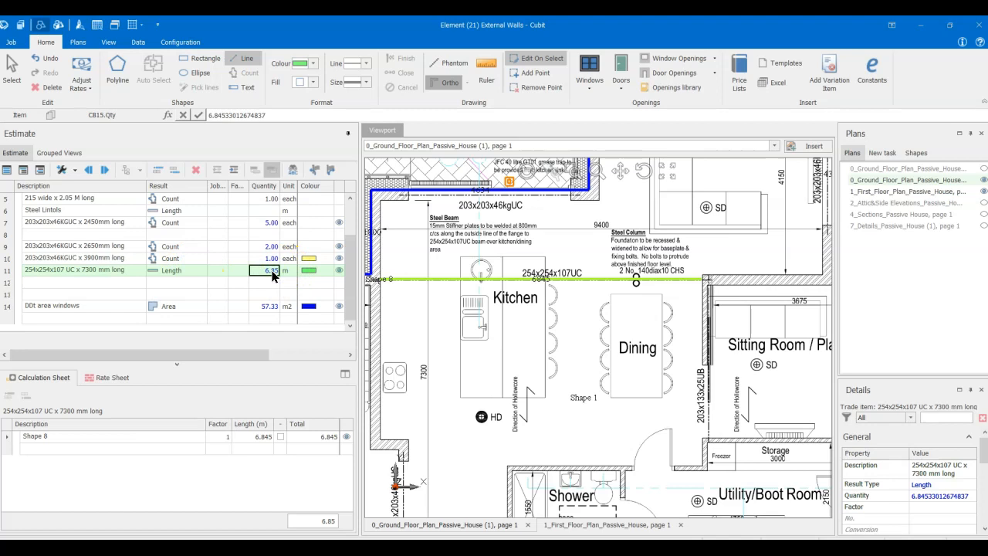
key(Delete)
click(502, 295)
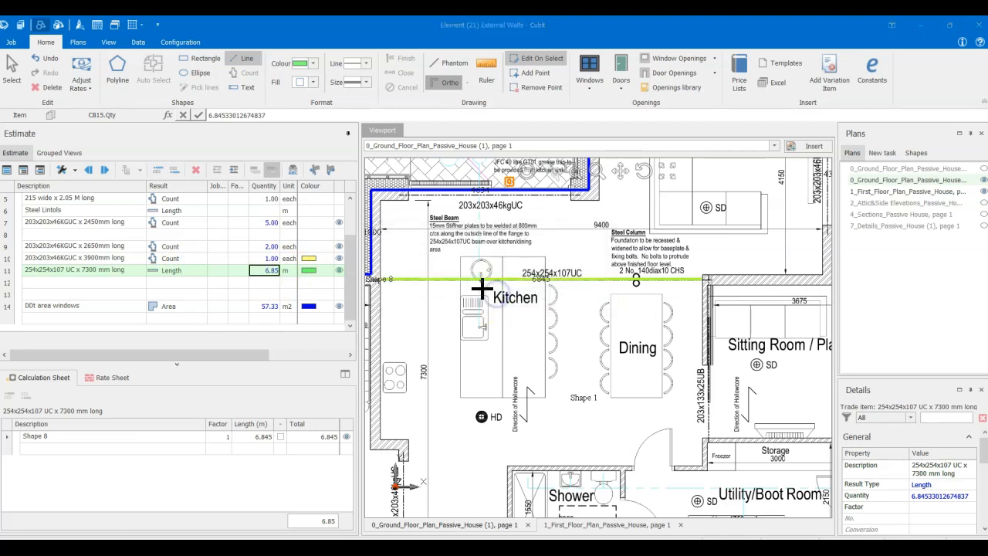
click(175, 271)
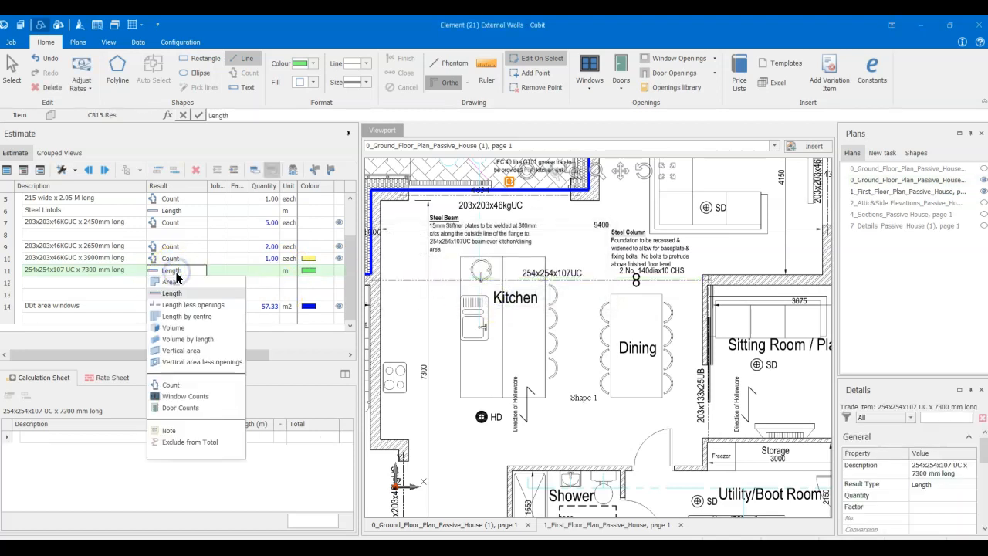
click(183, 385)
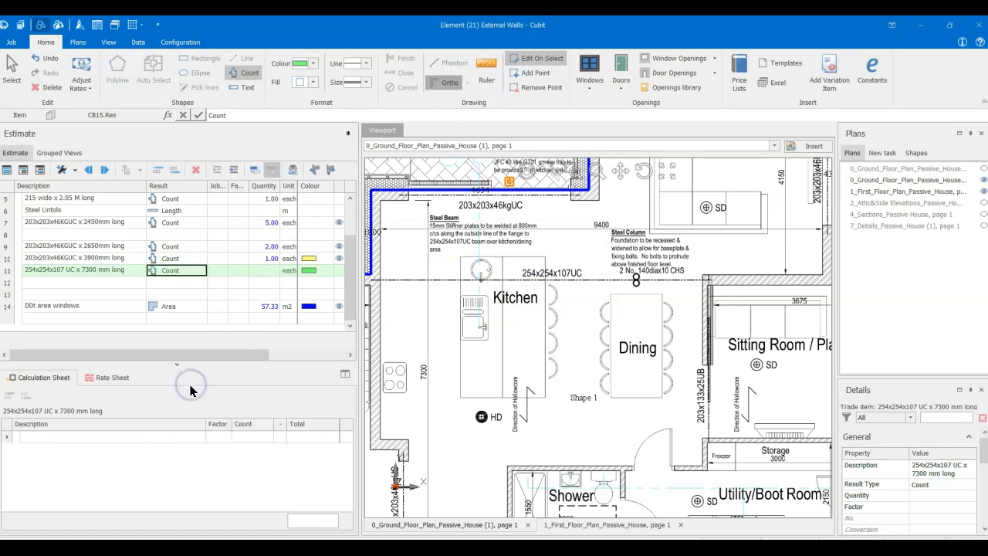
- Count the 254x254x107 UC x 7300 mm long beam with one green marker on the beam line above the Kitchen and Dining area
click(264, 271)
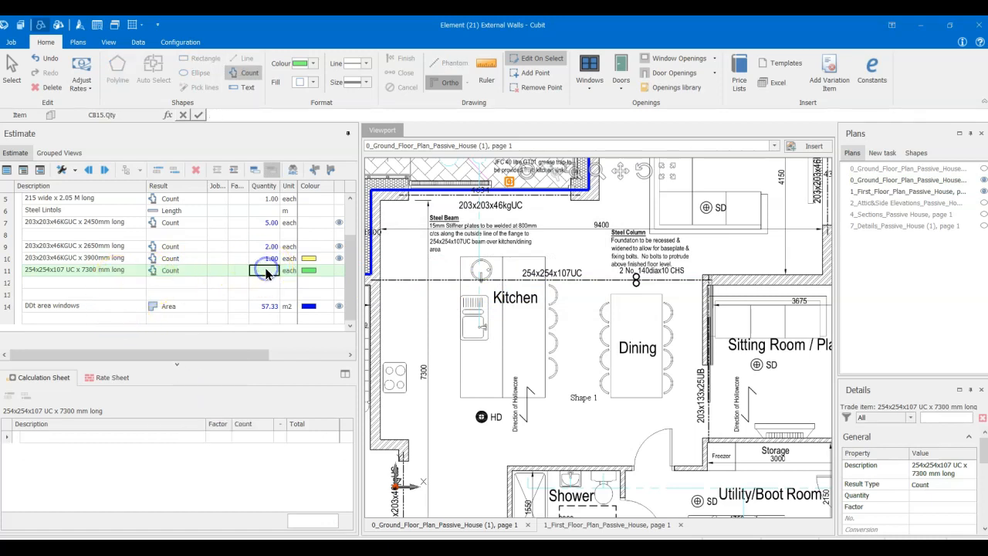
click(564, 282)
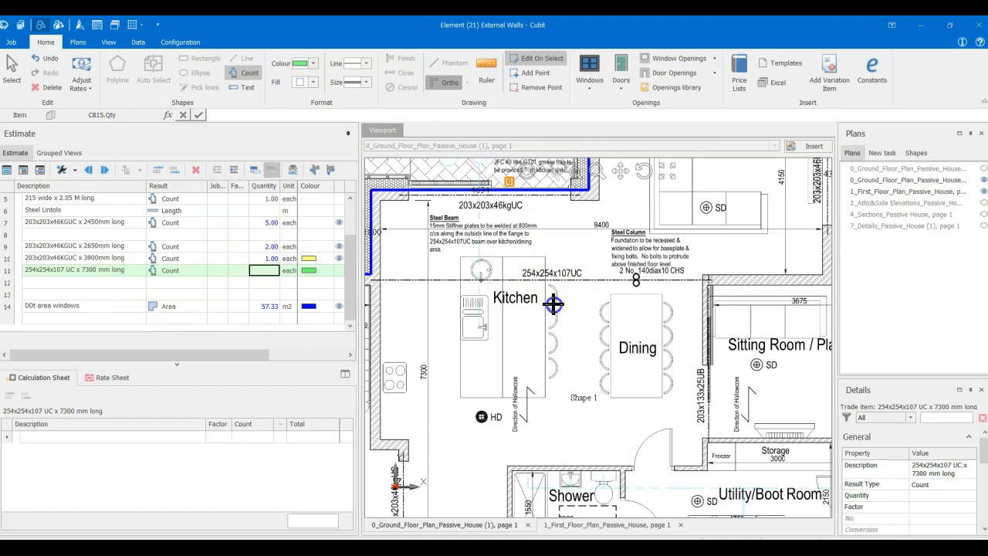
scroll(553, 305, down, 1)
click(558, 313)
scroll(561, 320, down, 3)
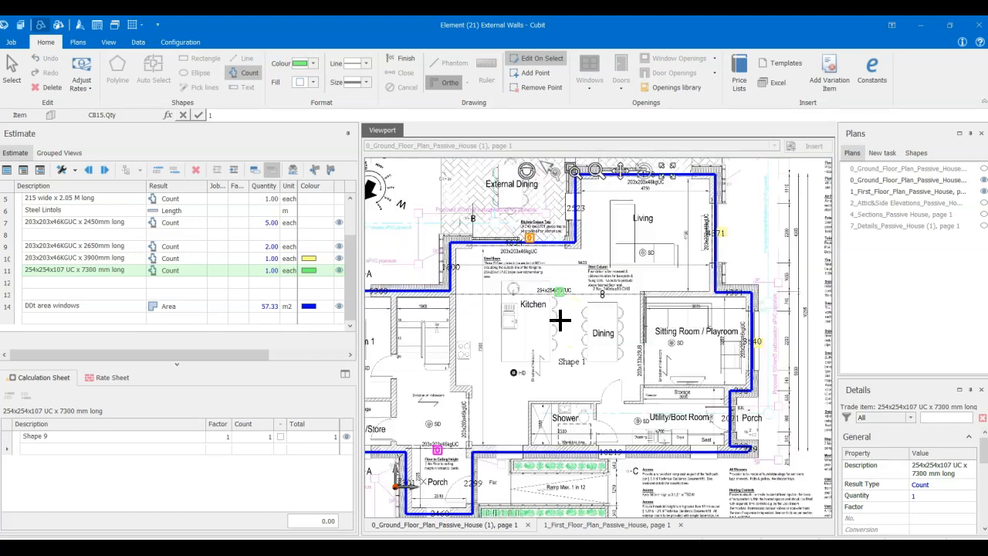
scroll(557, 318, up, 2)
scroll(556, 318, up, 3)
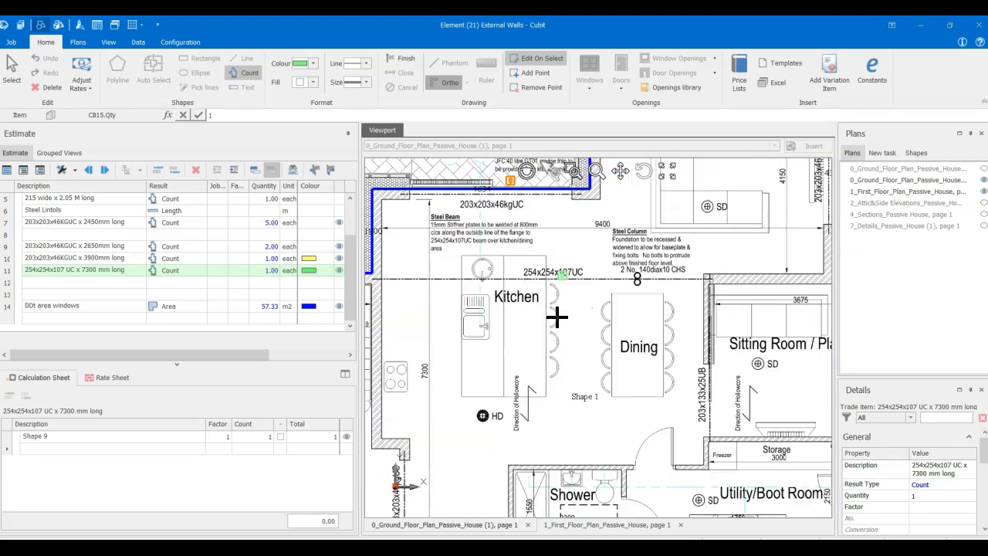
- Review the marked beams across the ground floor plan and the block wall and lintol items in the estimate
scroll(520, 307, down, 2)
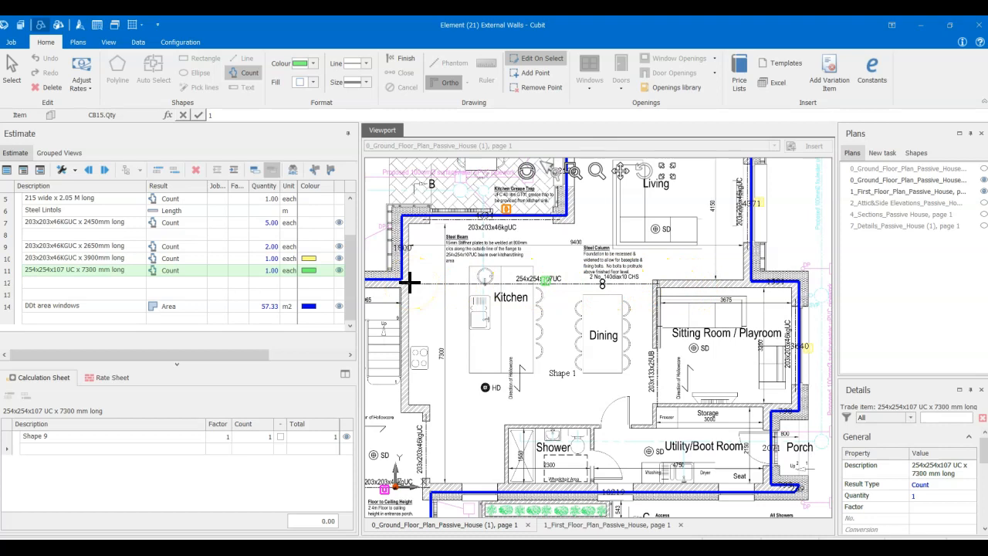
scroll(409, 283, down, 1)
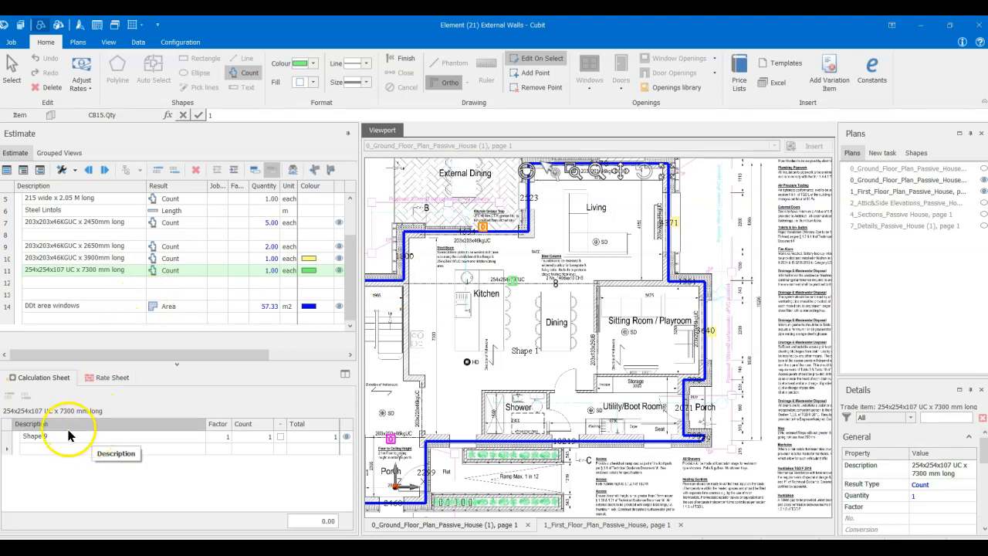
scroll(413, 413, down, 2)
scroll(540, 315, up, 3)
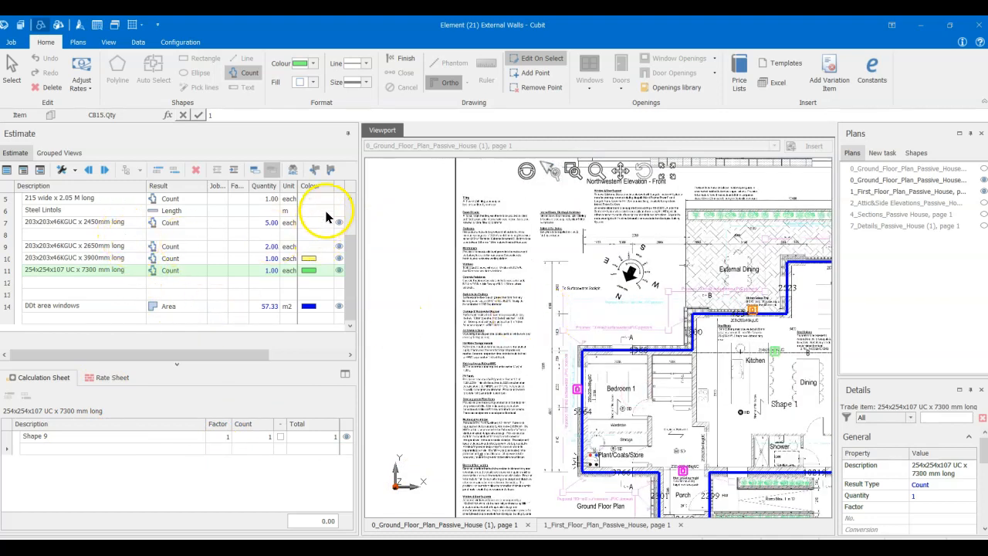
click(350, 198)
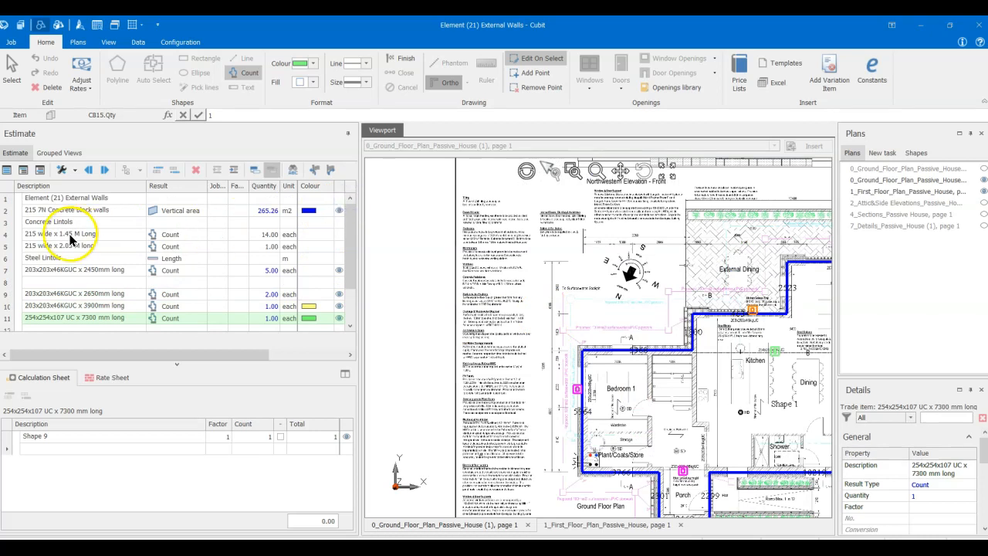